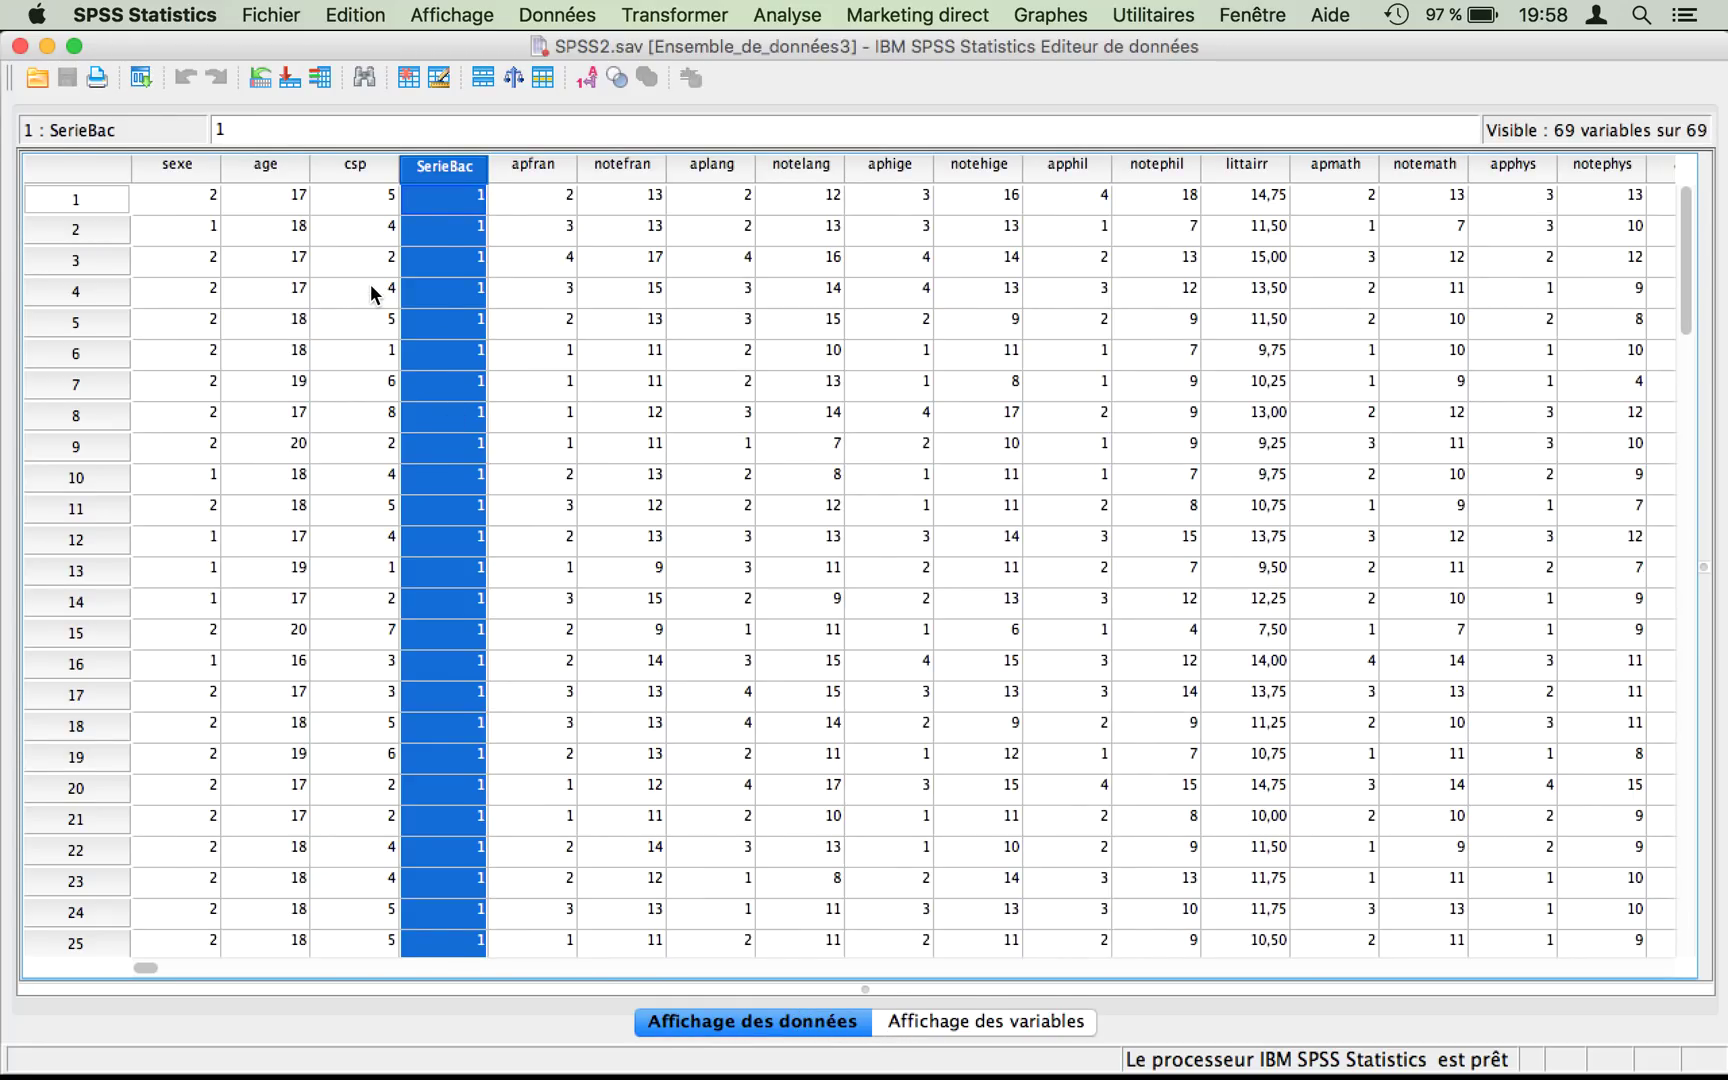
- Examine the SerieBac values across all rows and the notefran, notelang, notehige and notephil grade columns
scroll(331, 301, "down", 1)
scroll(331, 301, "down", 20)
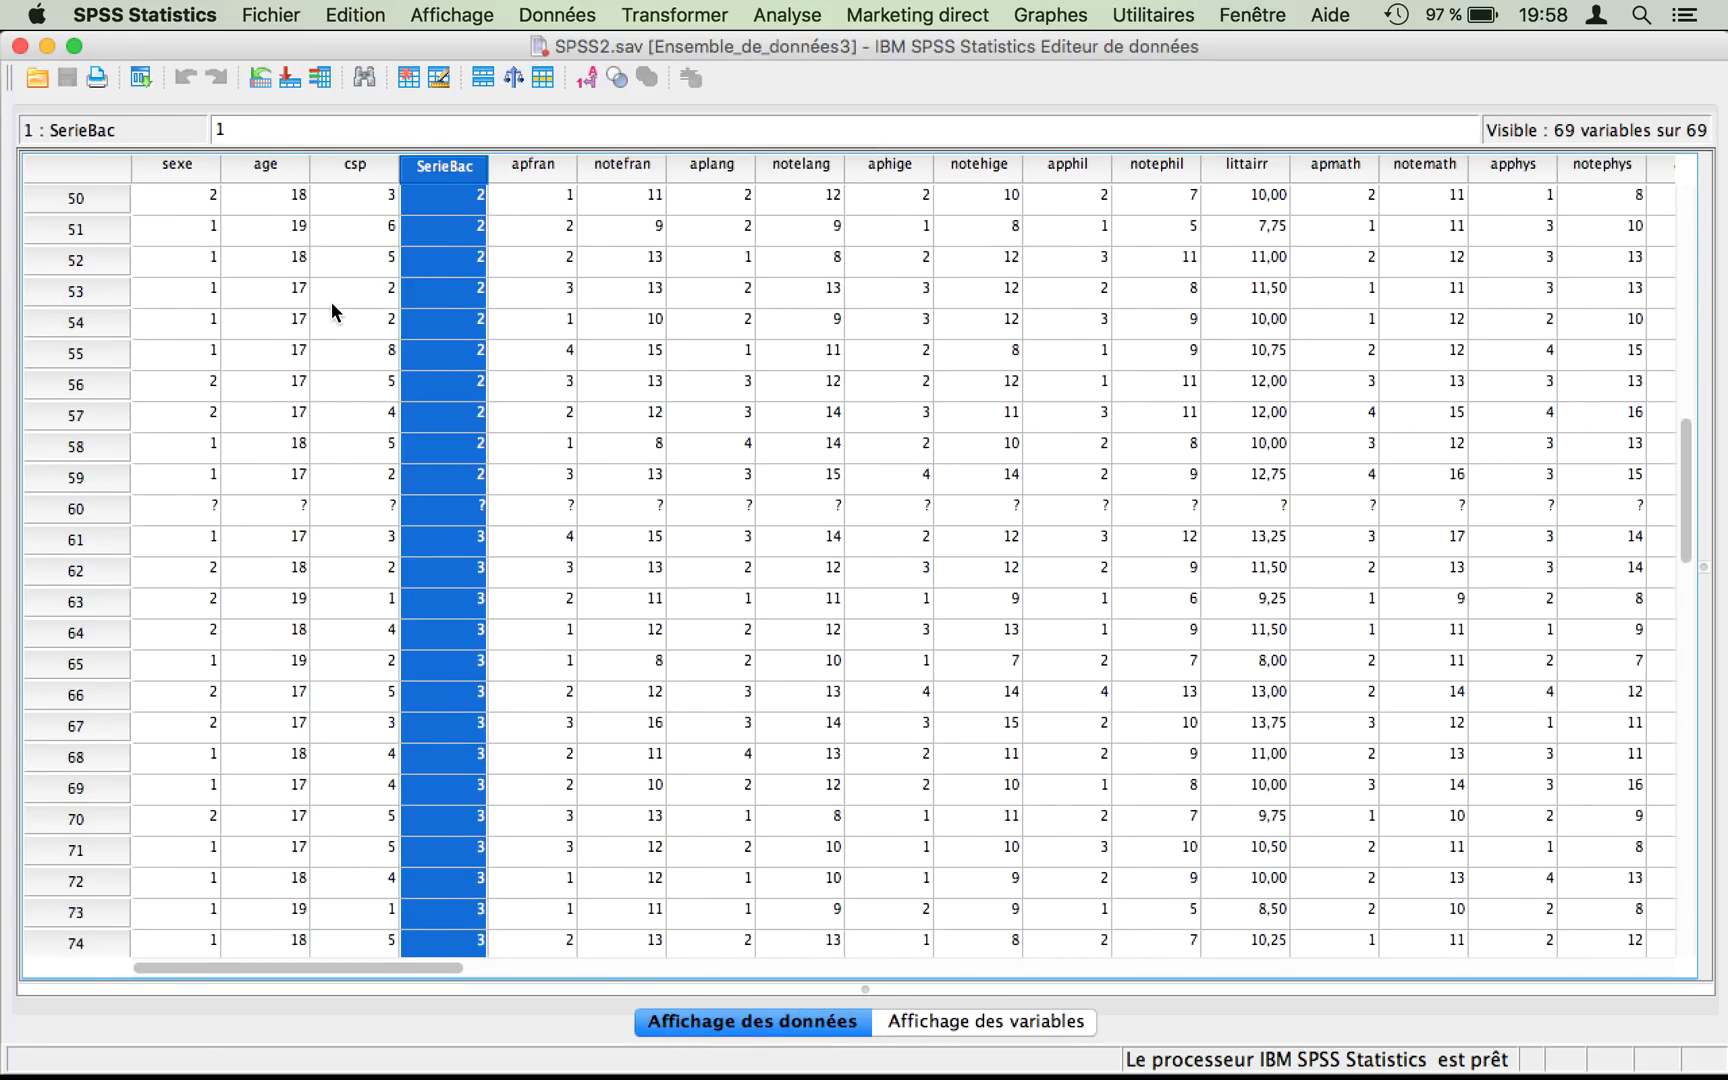
scroll(331, 301, "down", 12)
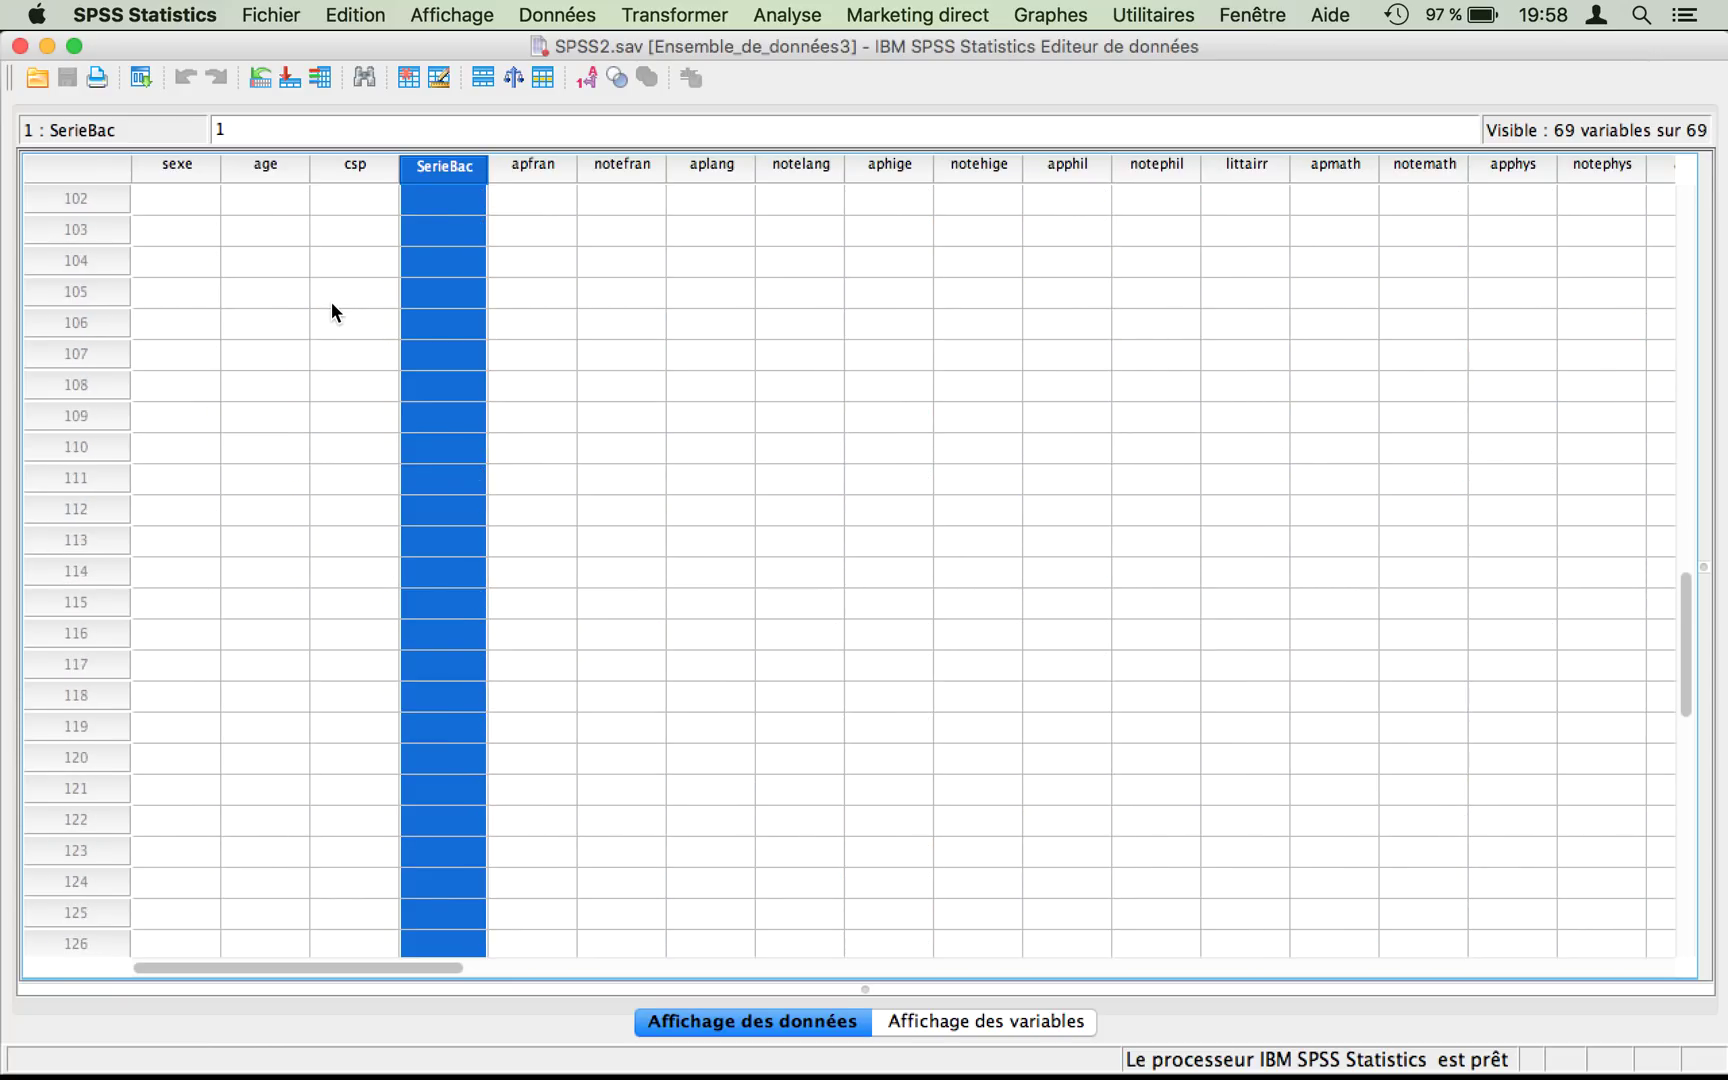
scroll(331, 301, "up", 12)
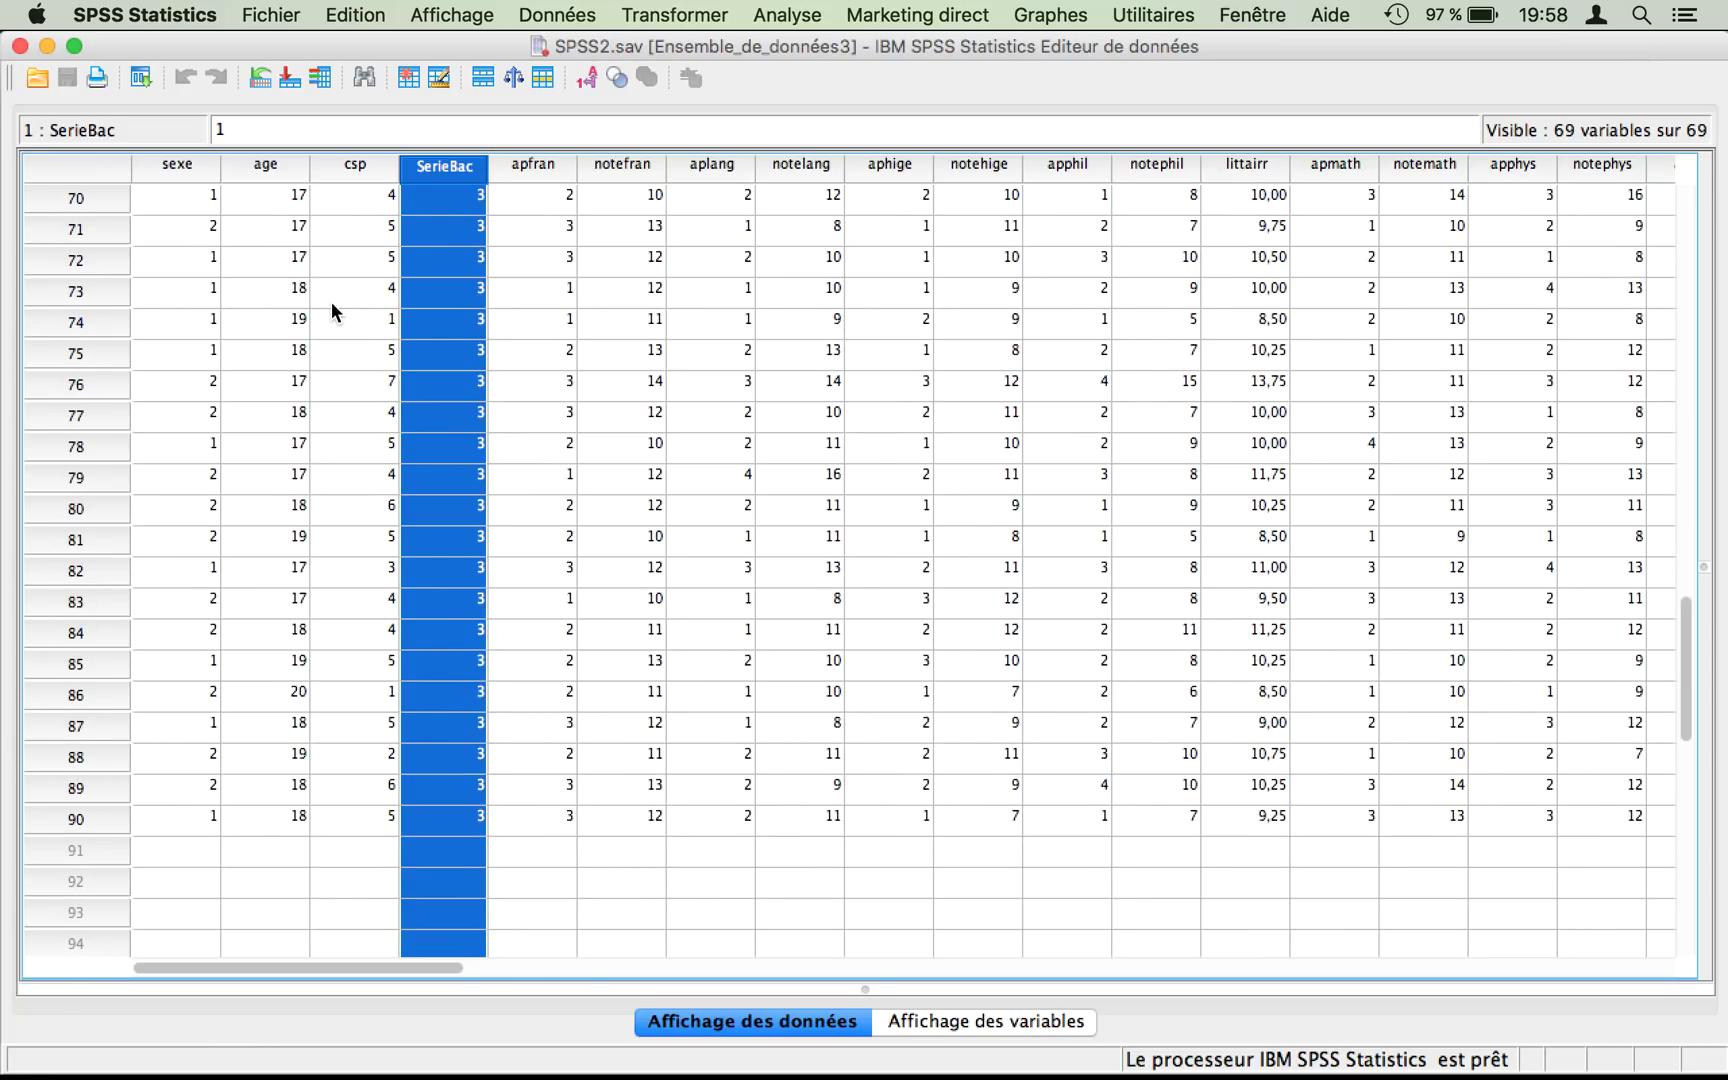
scroll(331, 301, "up", 20)
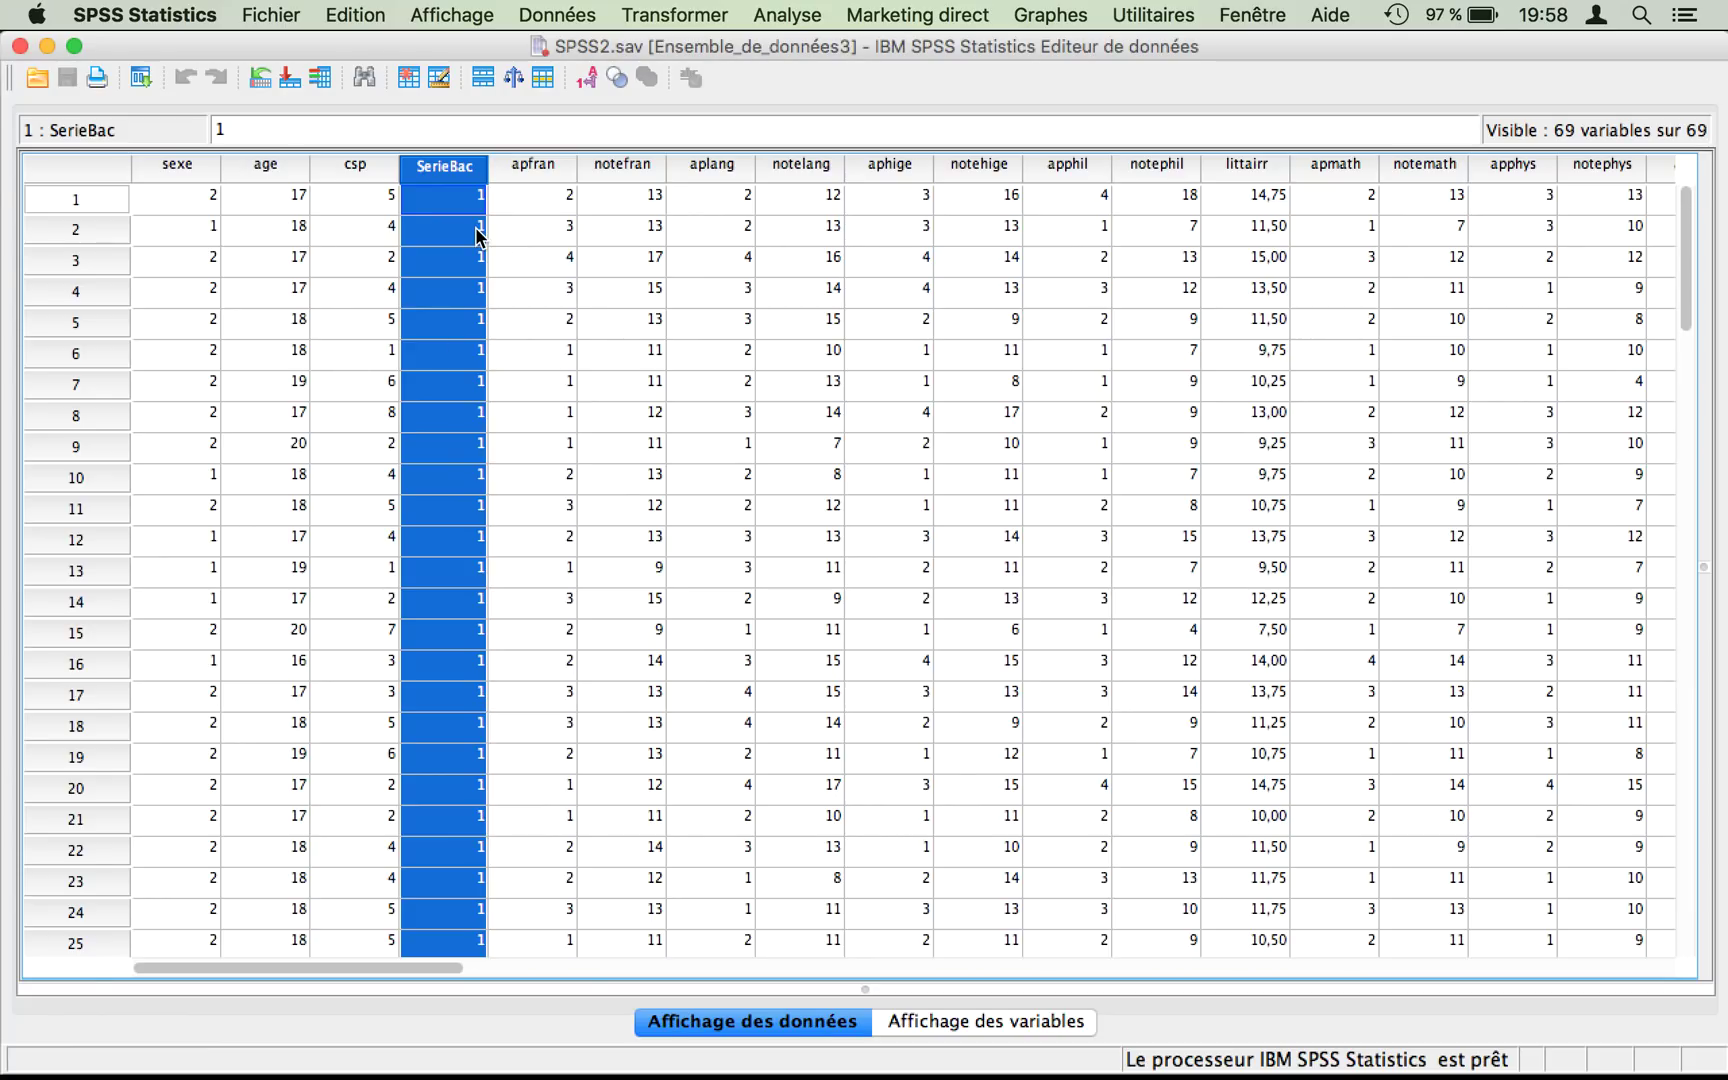
left_click(632, 165)
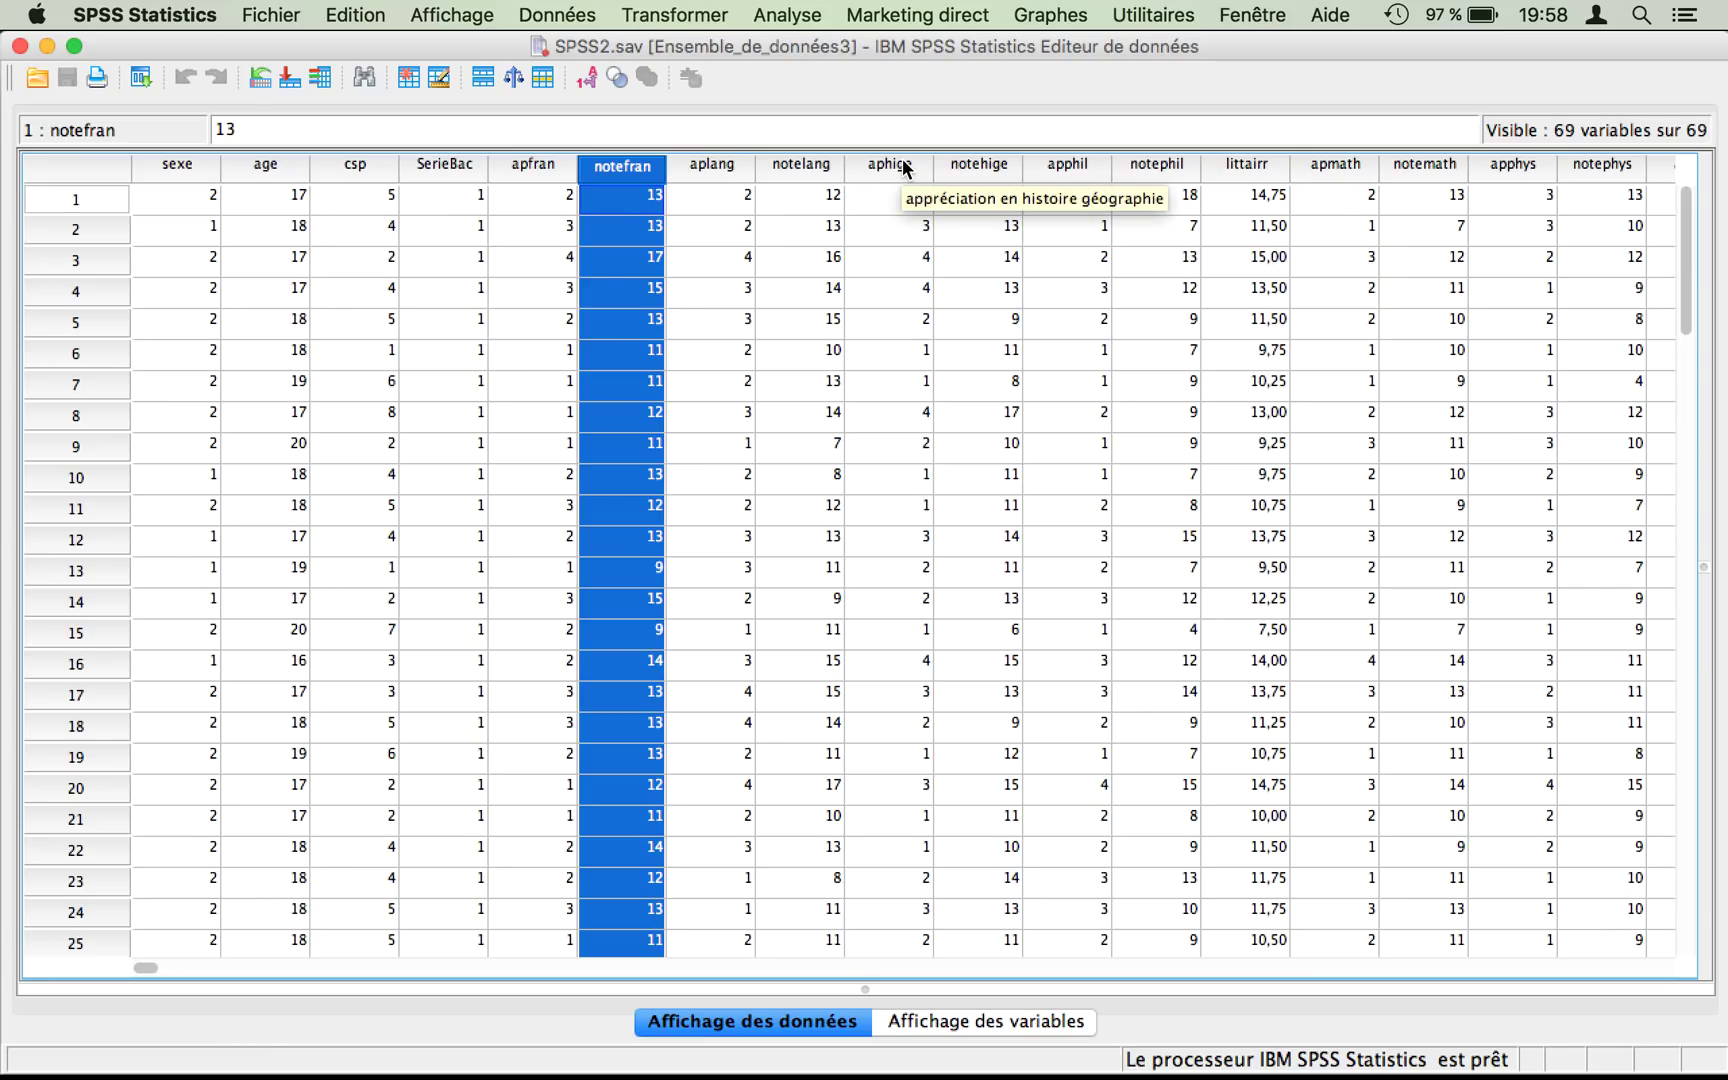
left_click(812, 165)
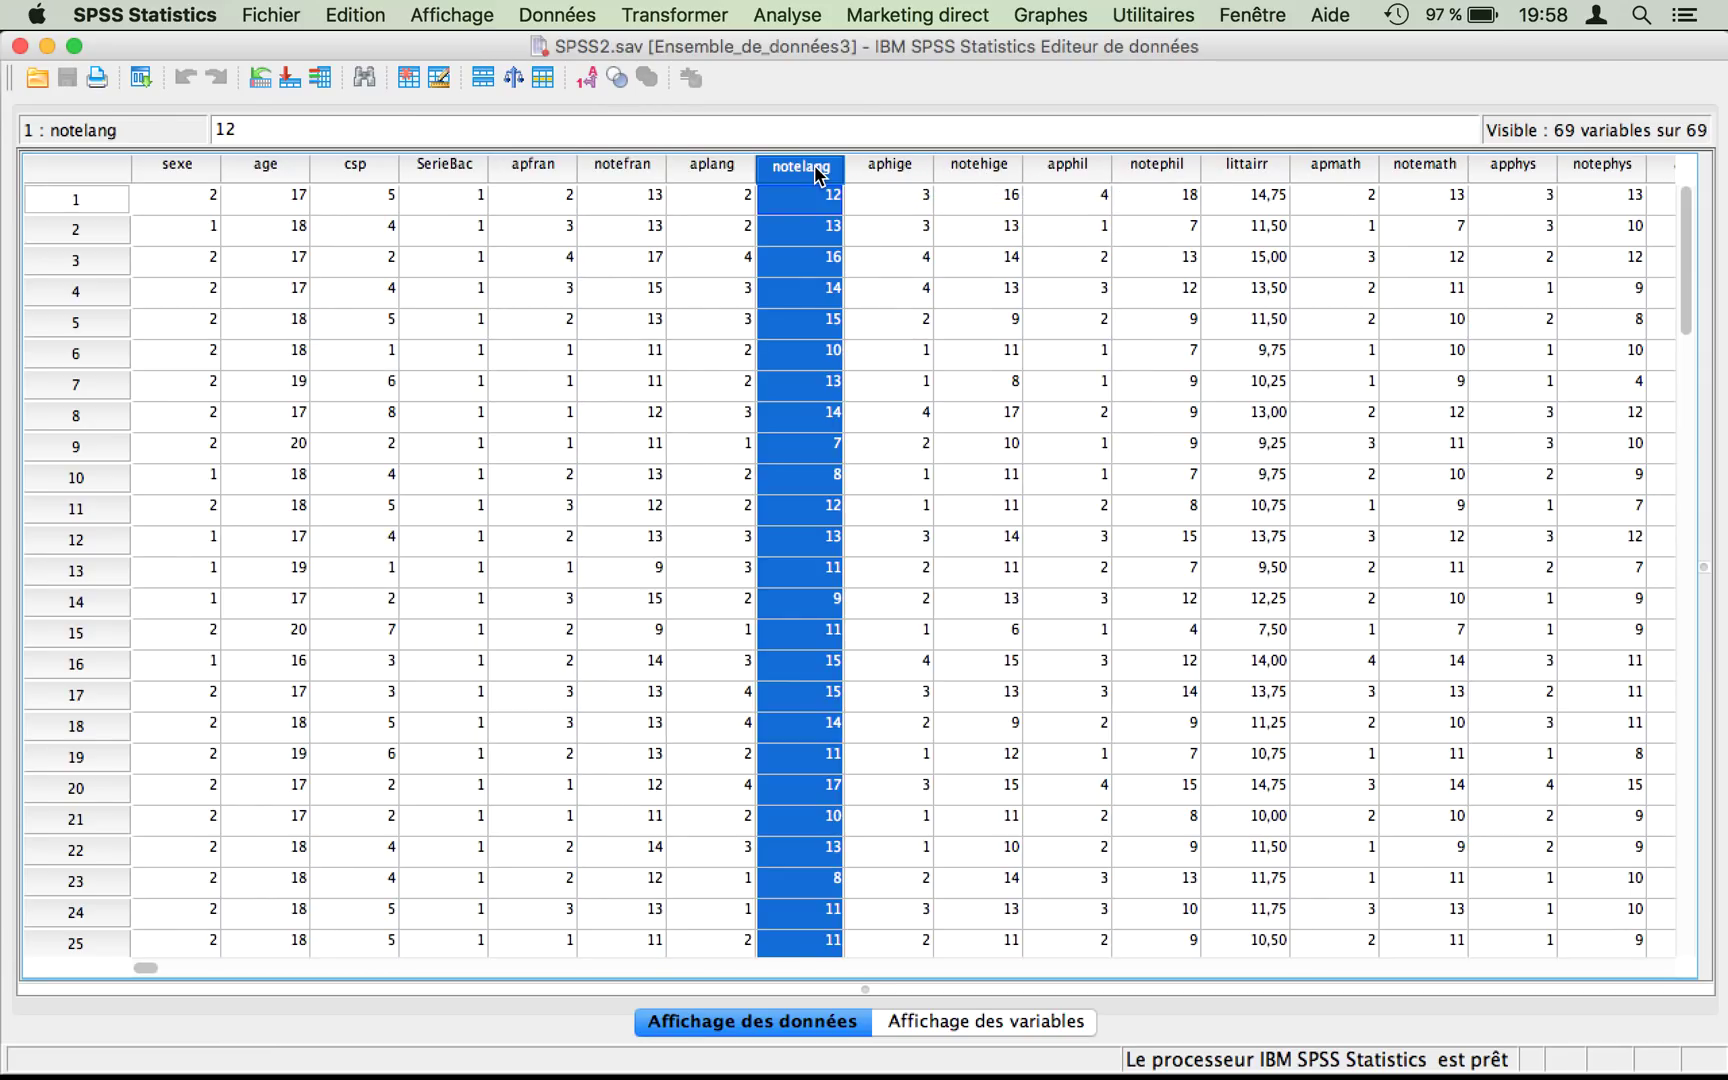
left_click(1080, 167)
left_click(995, 167)
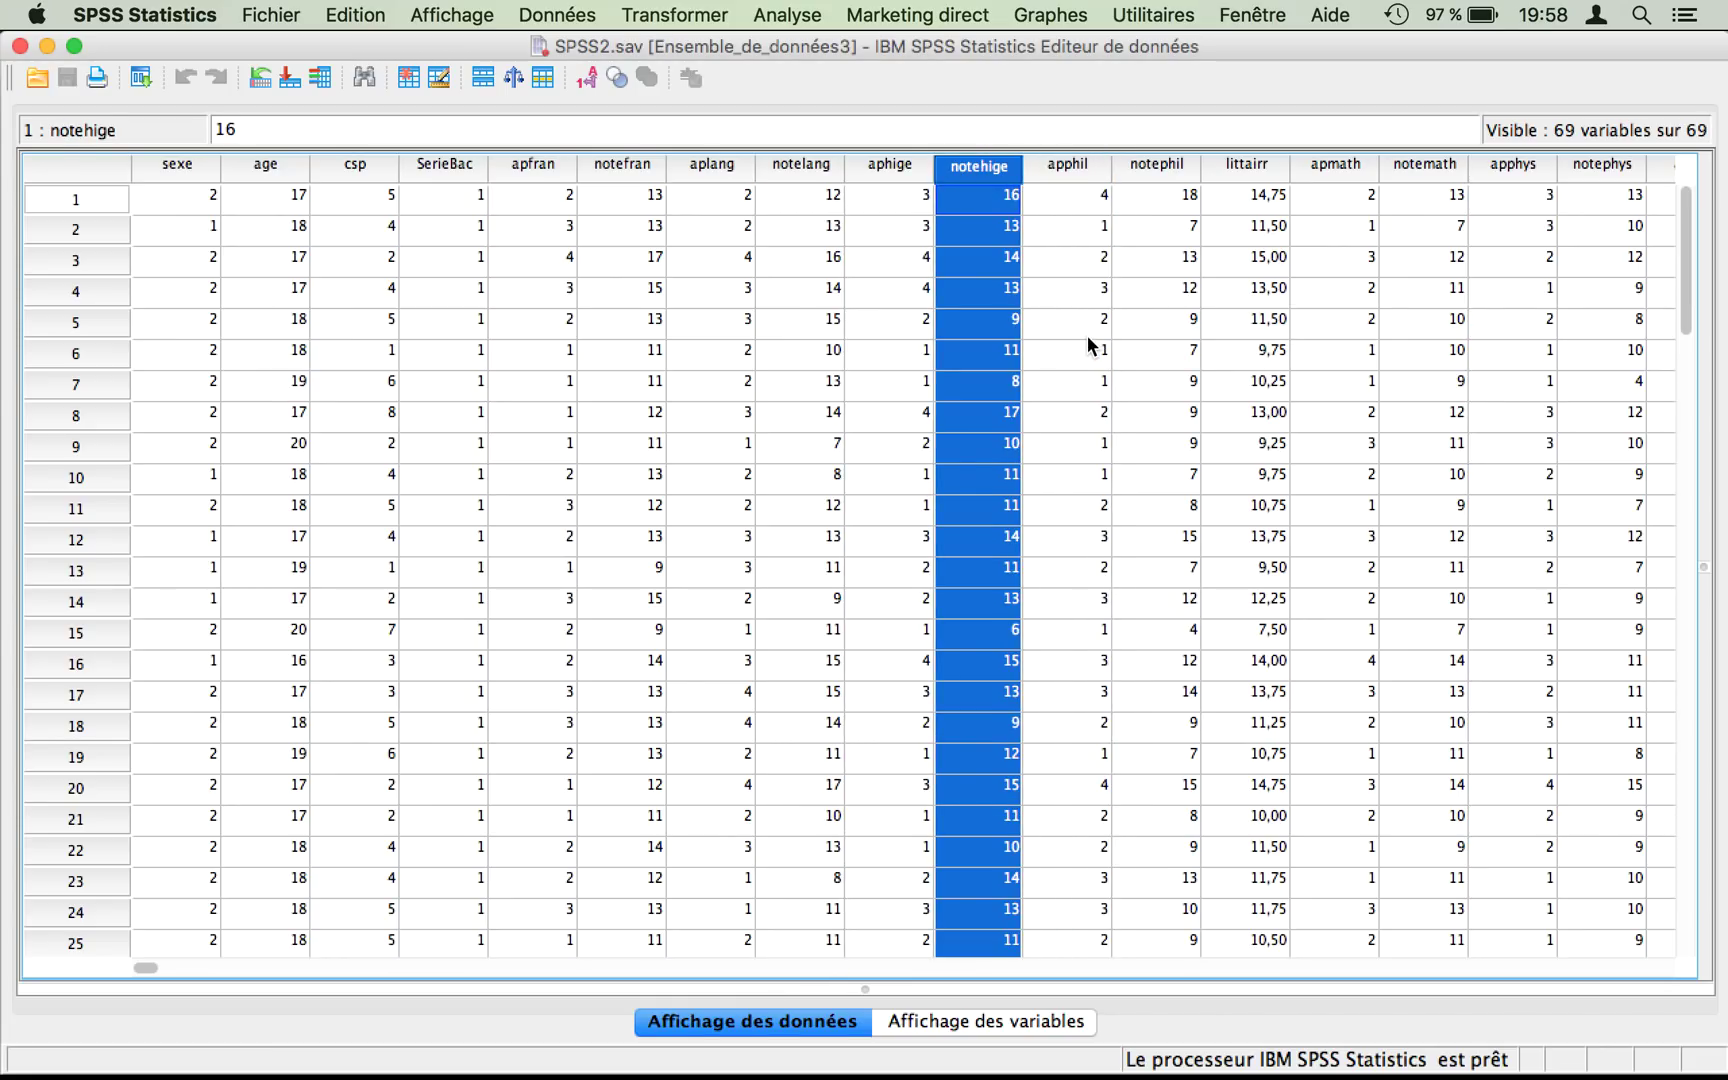
left_click(1168, 168)
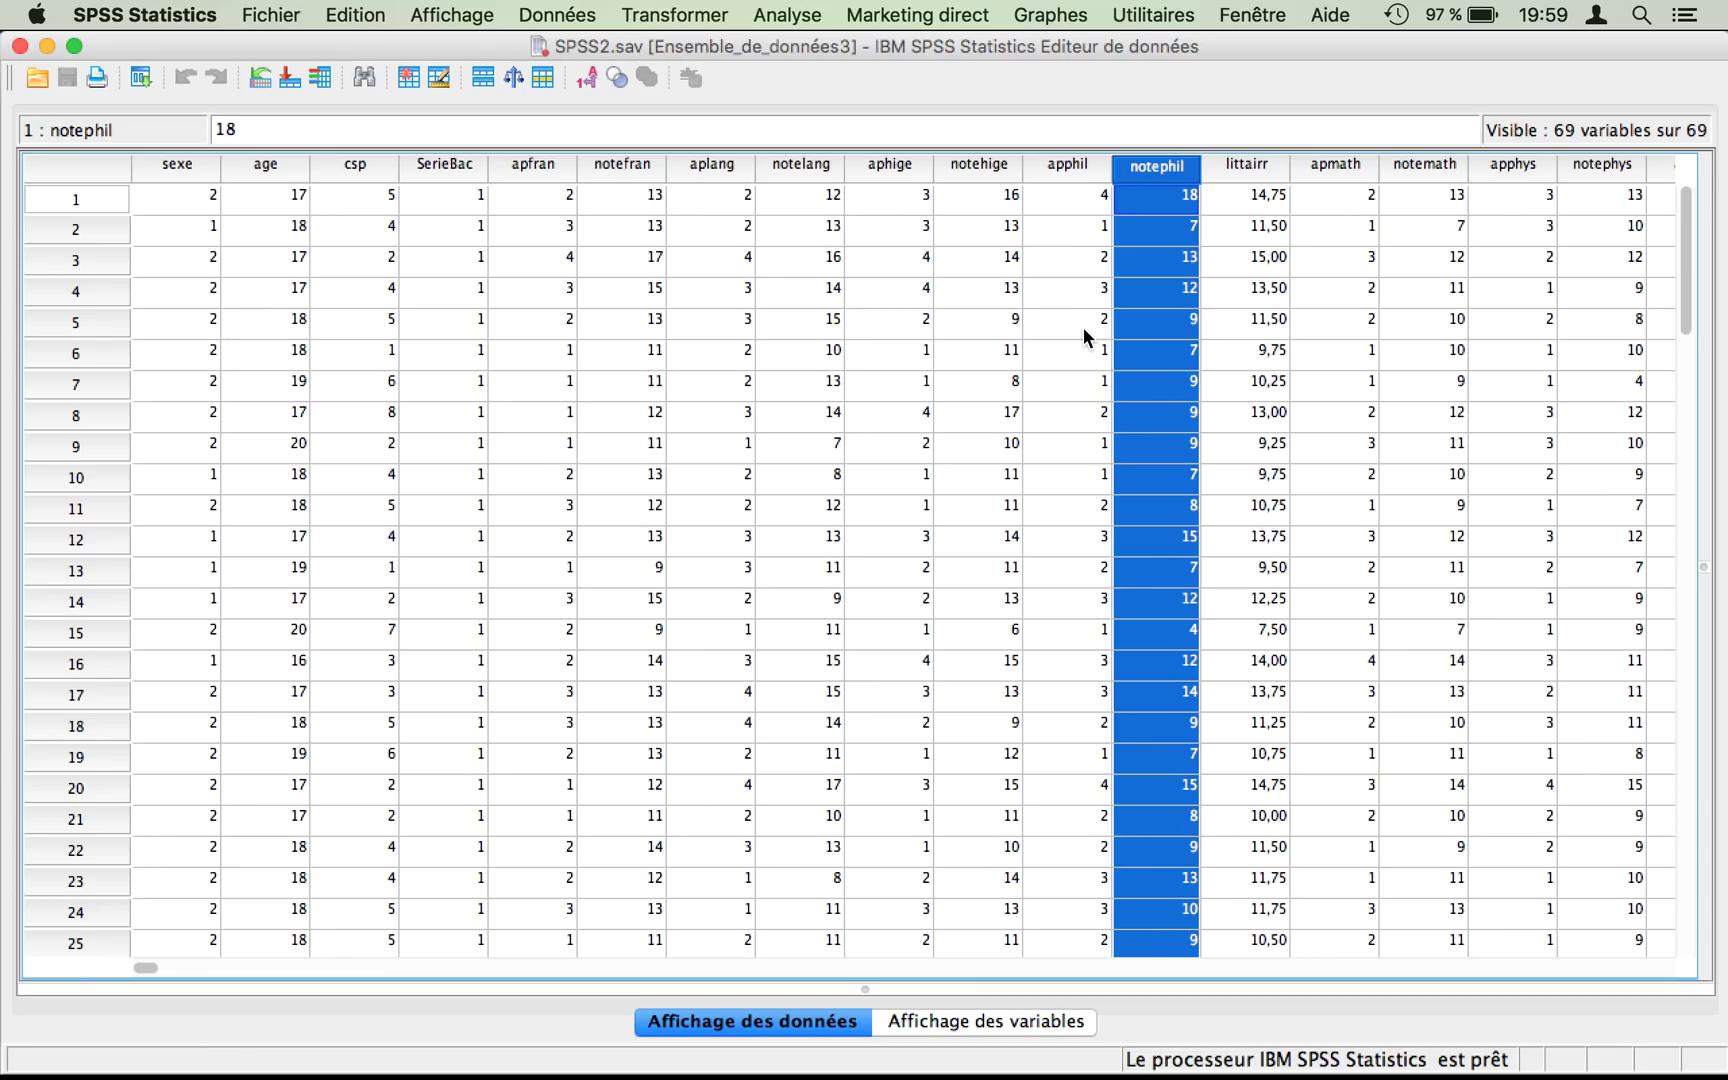
- Start a general linear model analysis for repeated measures and name the within-subjects factor Matières
left_click(796, 16)
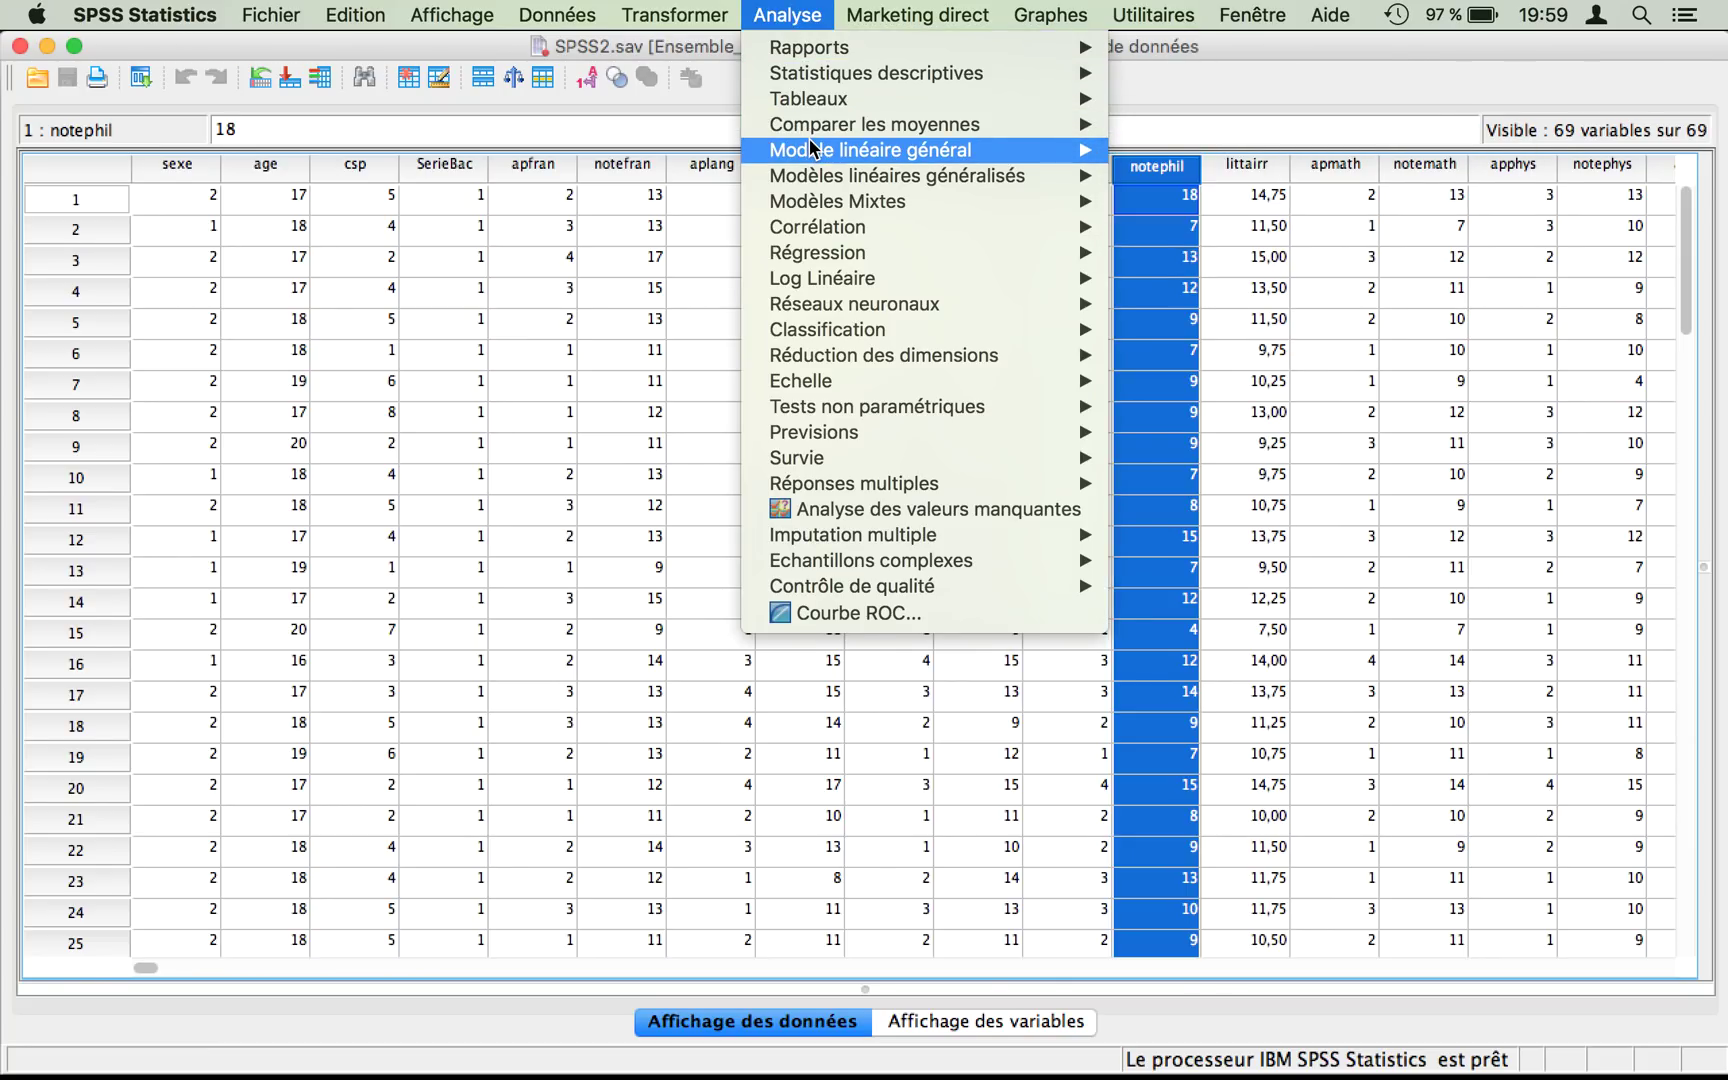
mouse_move(813, 149)
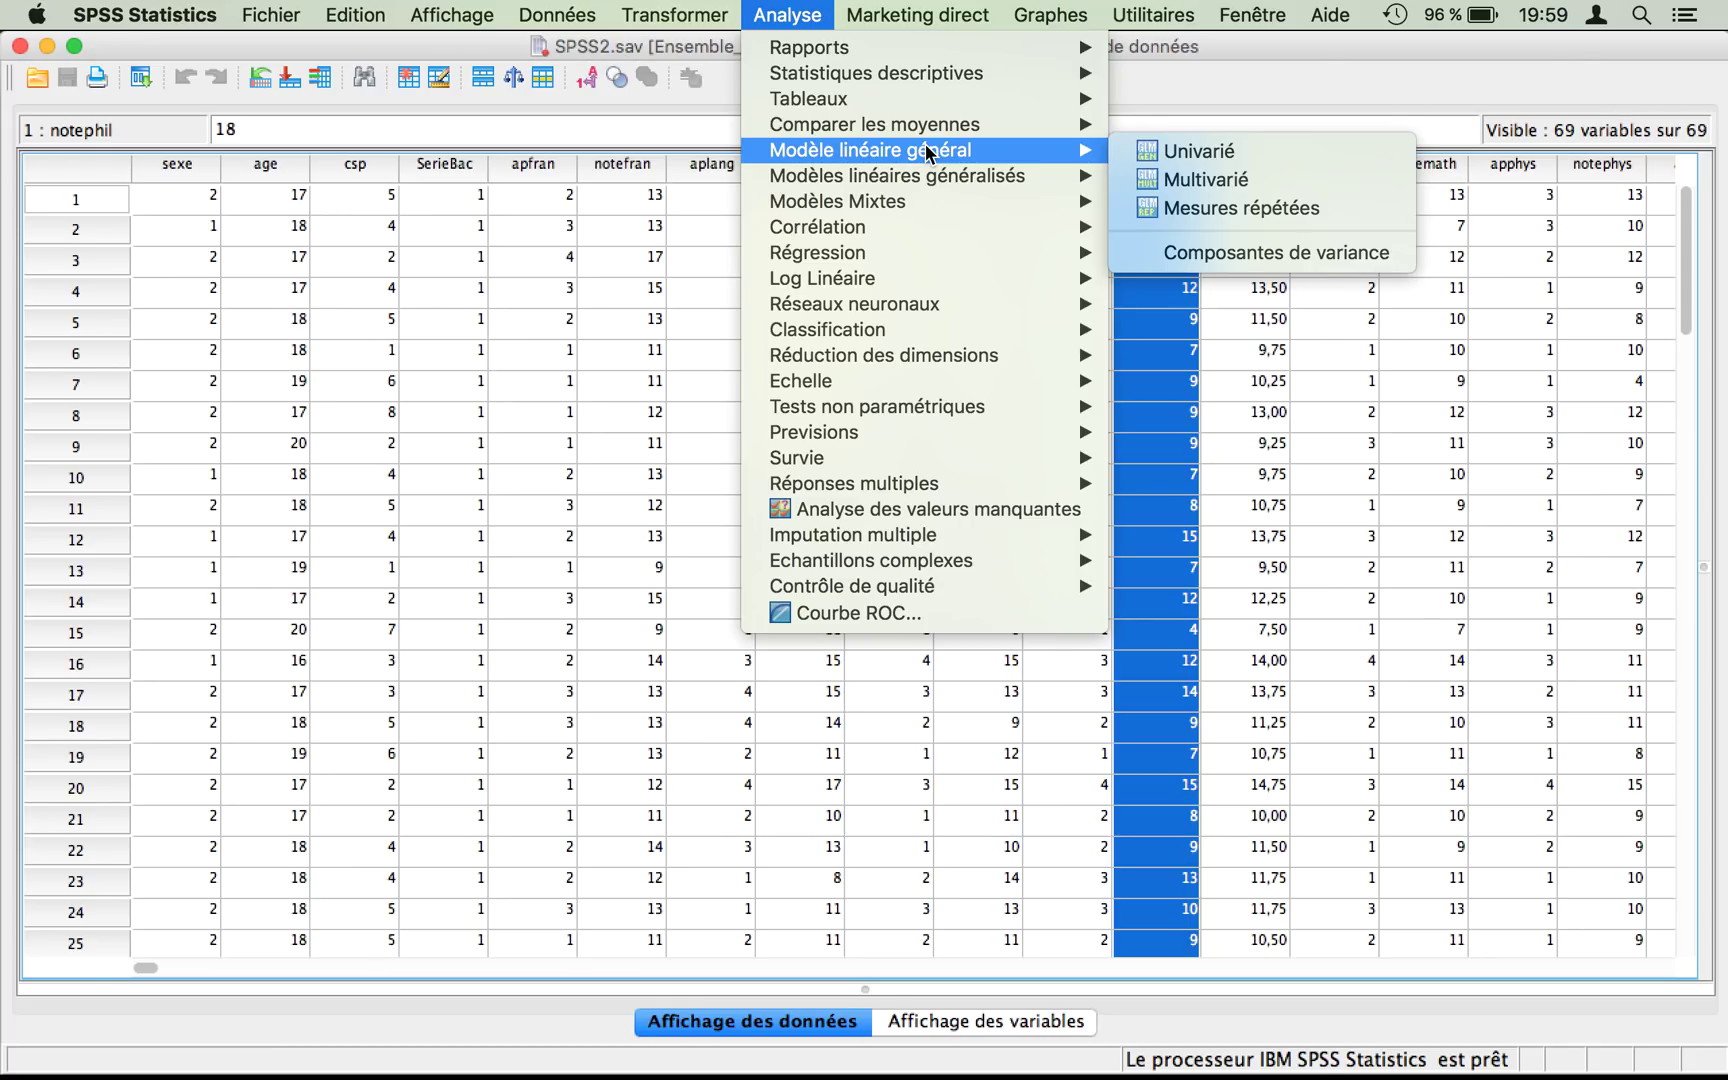
mouse_move(928, 176)
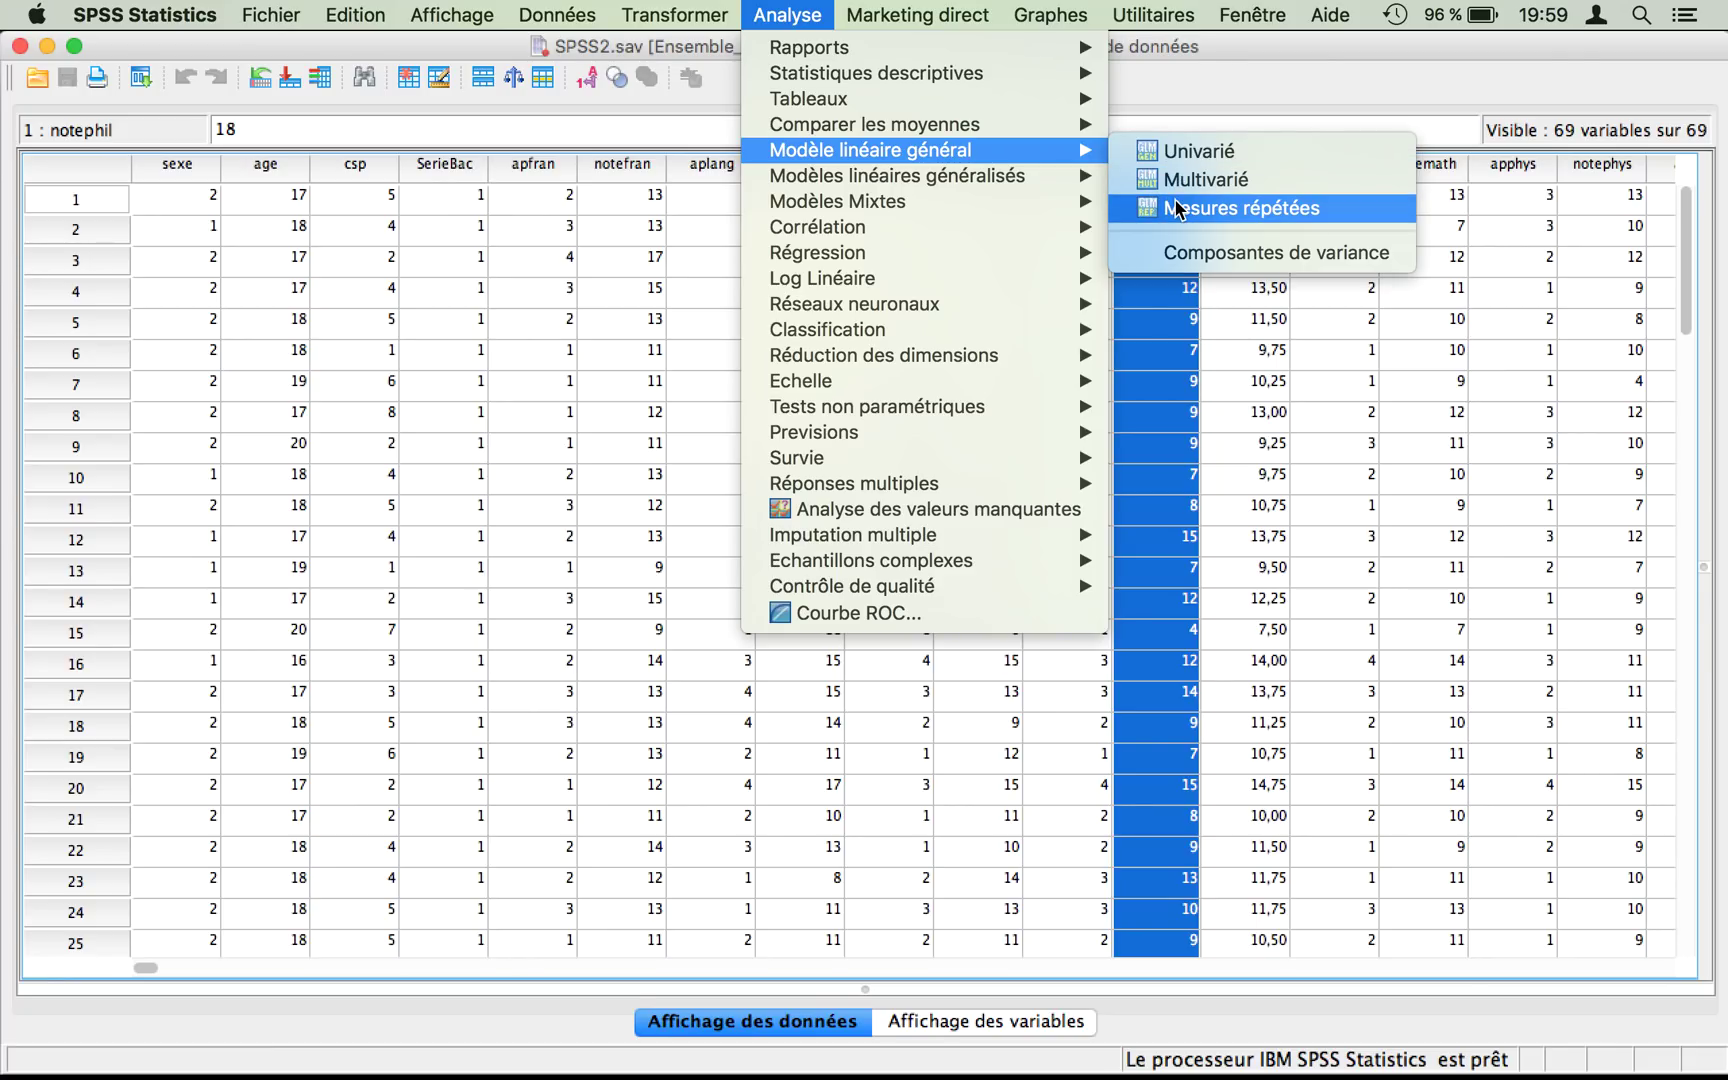
left_click(1237, 211)
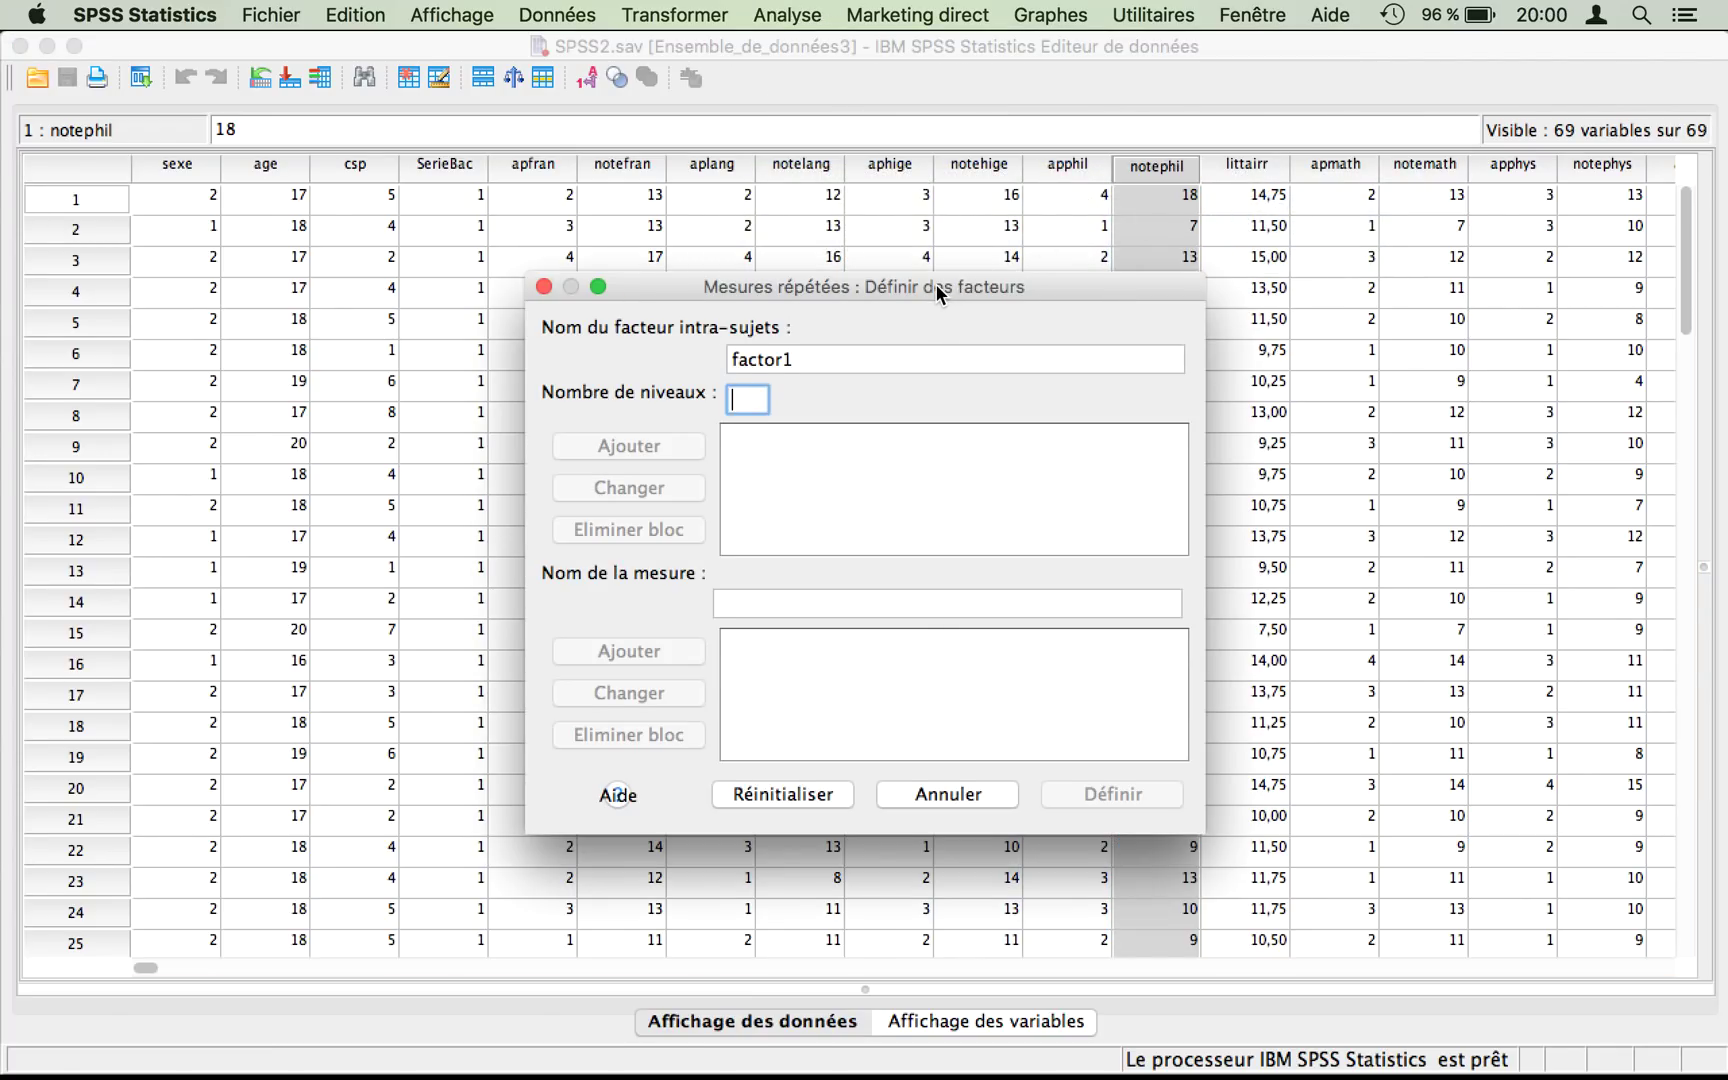
left_click_drag(936, 284, 936, 251)
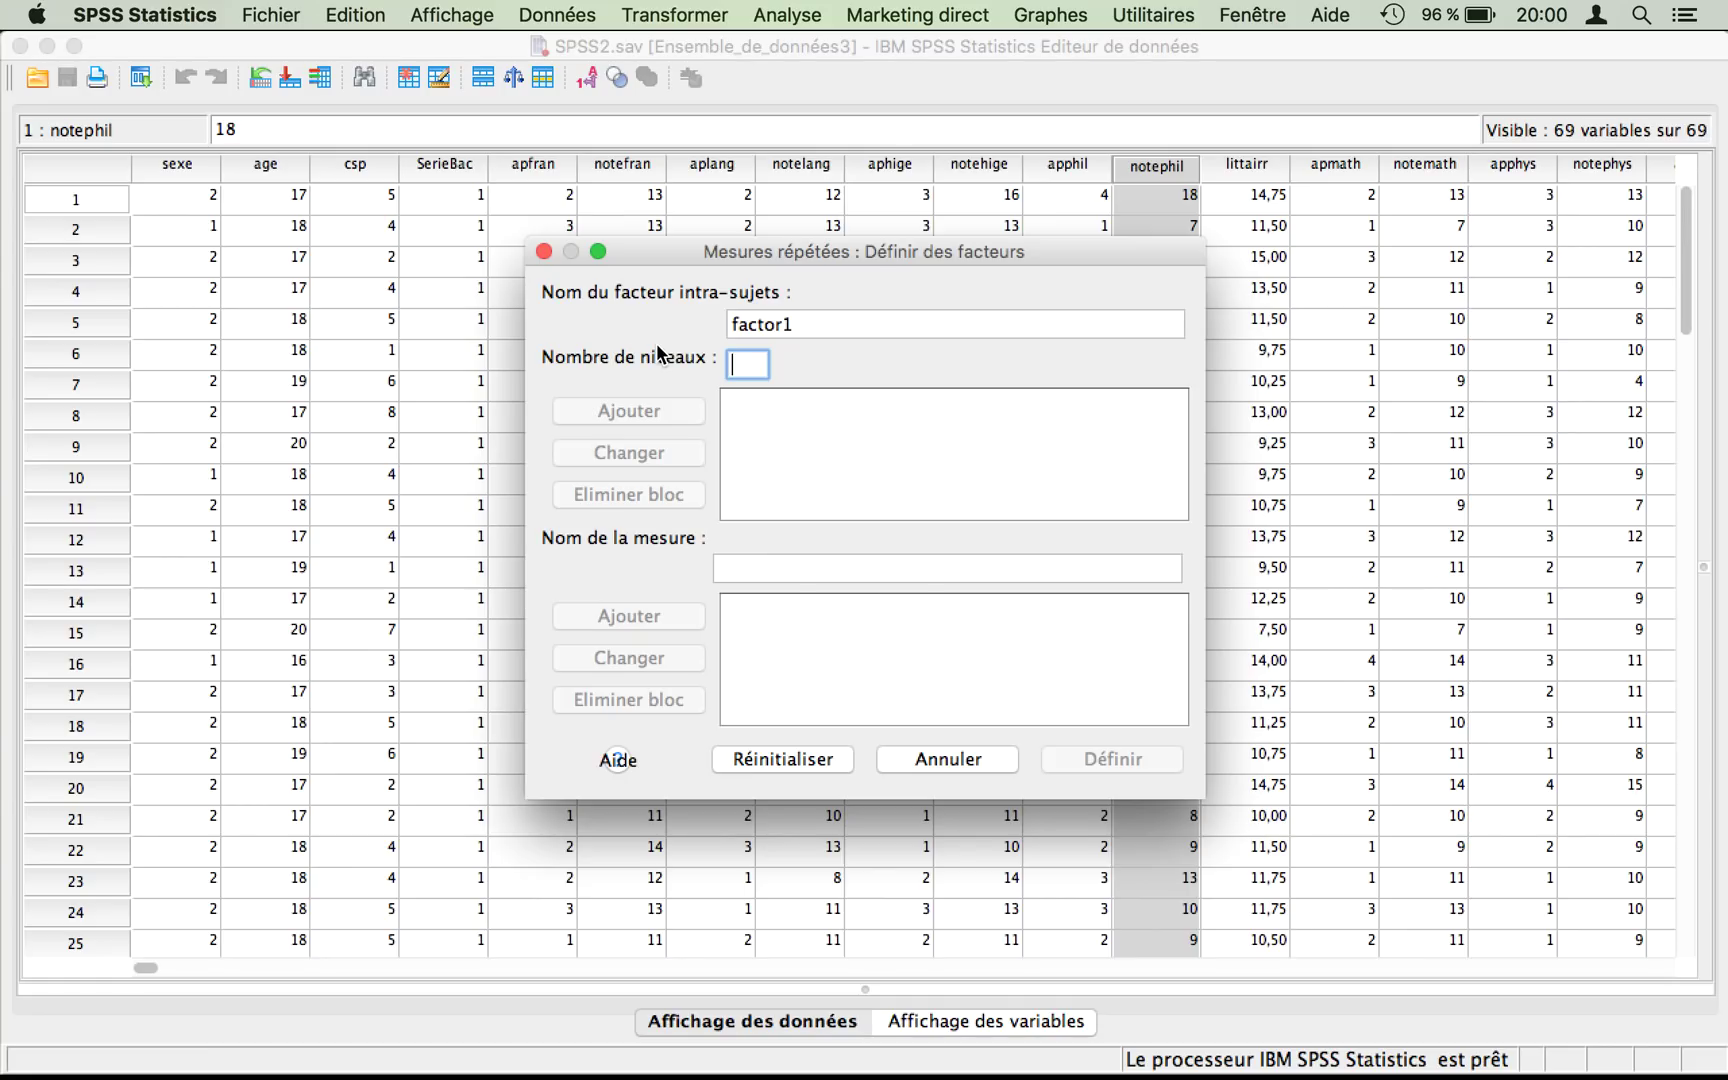
left_click(820, 321)
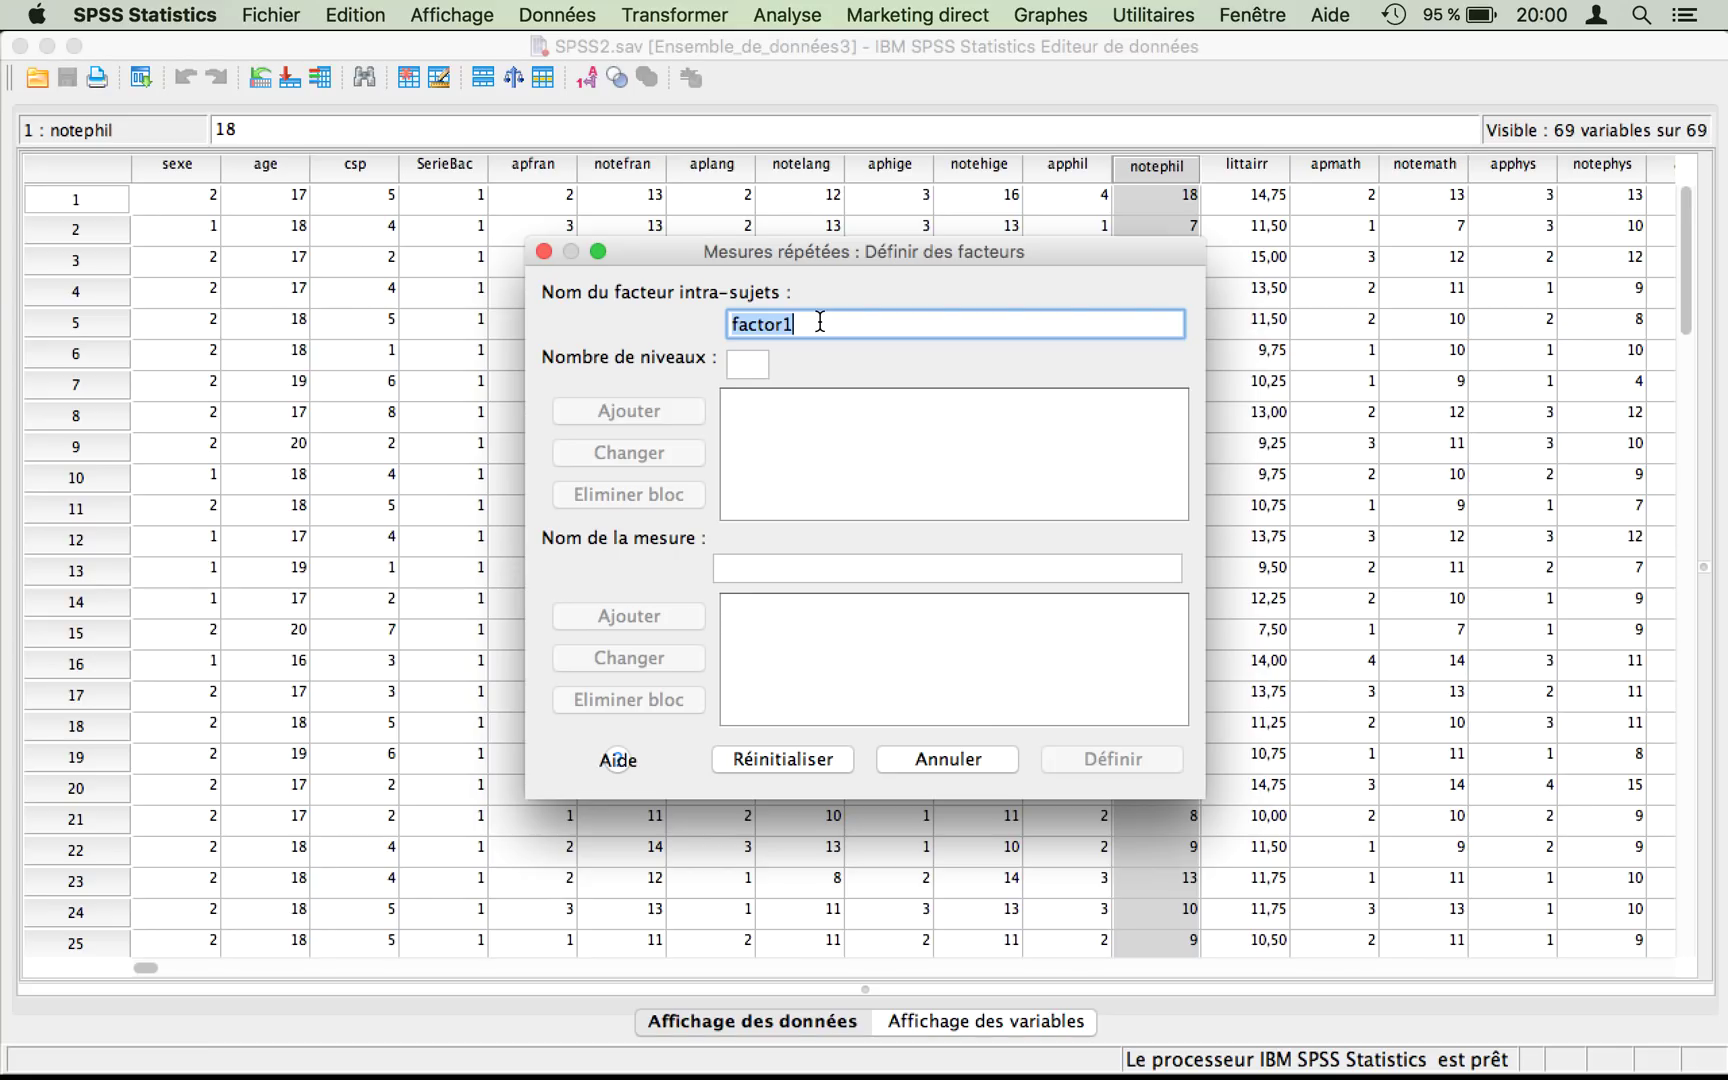
type("Math")
key("BackSpace")
type("ières")
- Add the Matières factor with 3 levels and proceed to defining its within-subjects variables
left_click(755, 365)
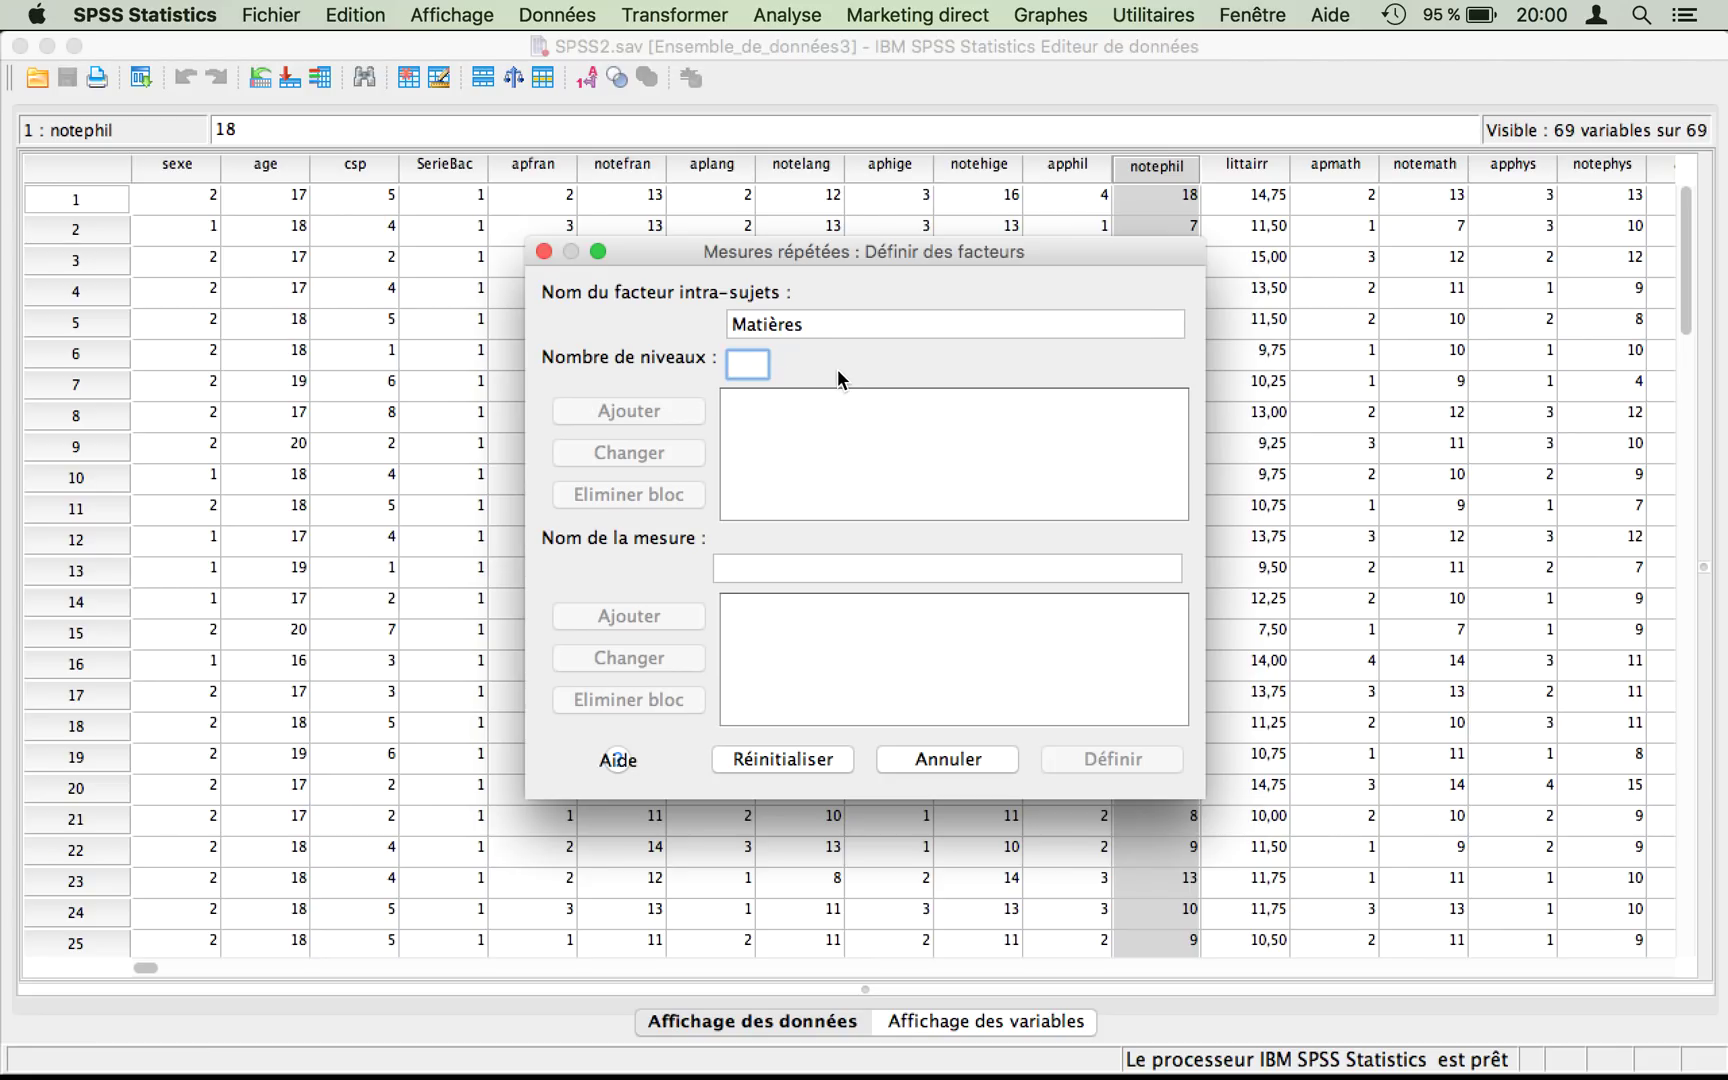
type("3")
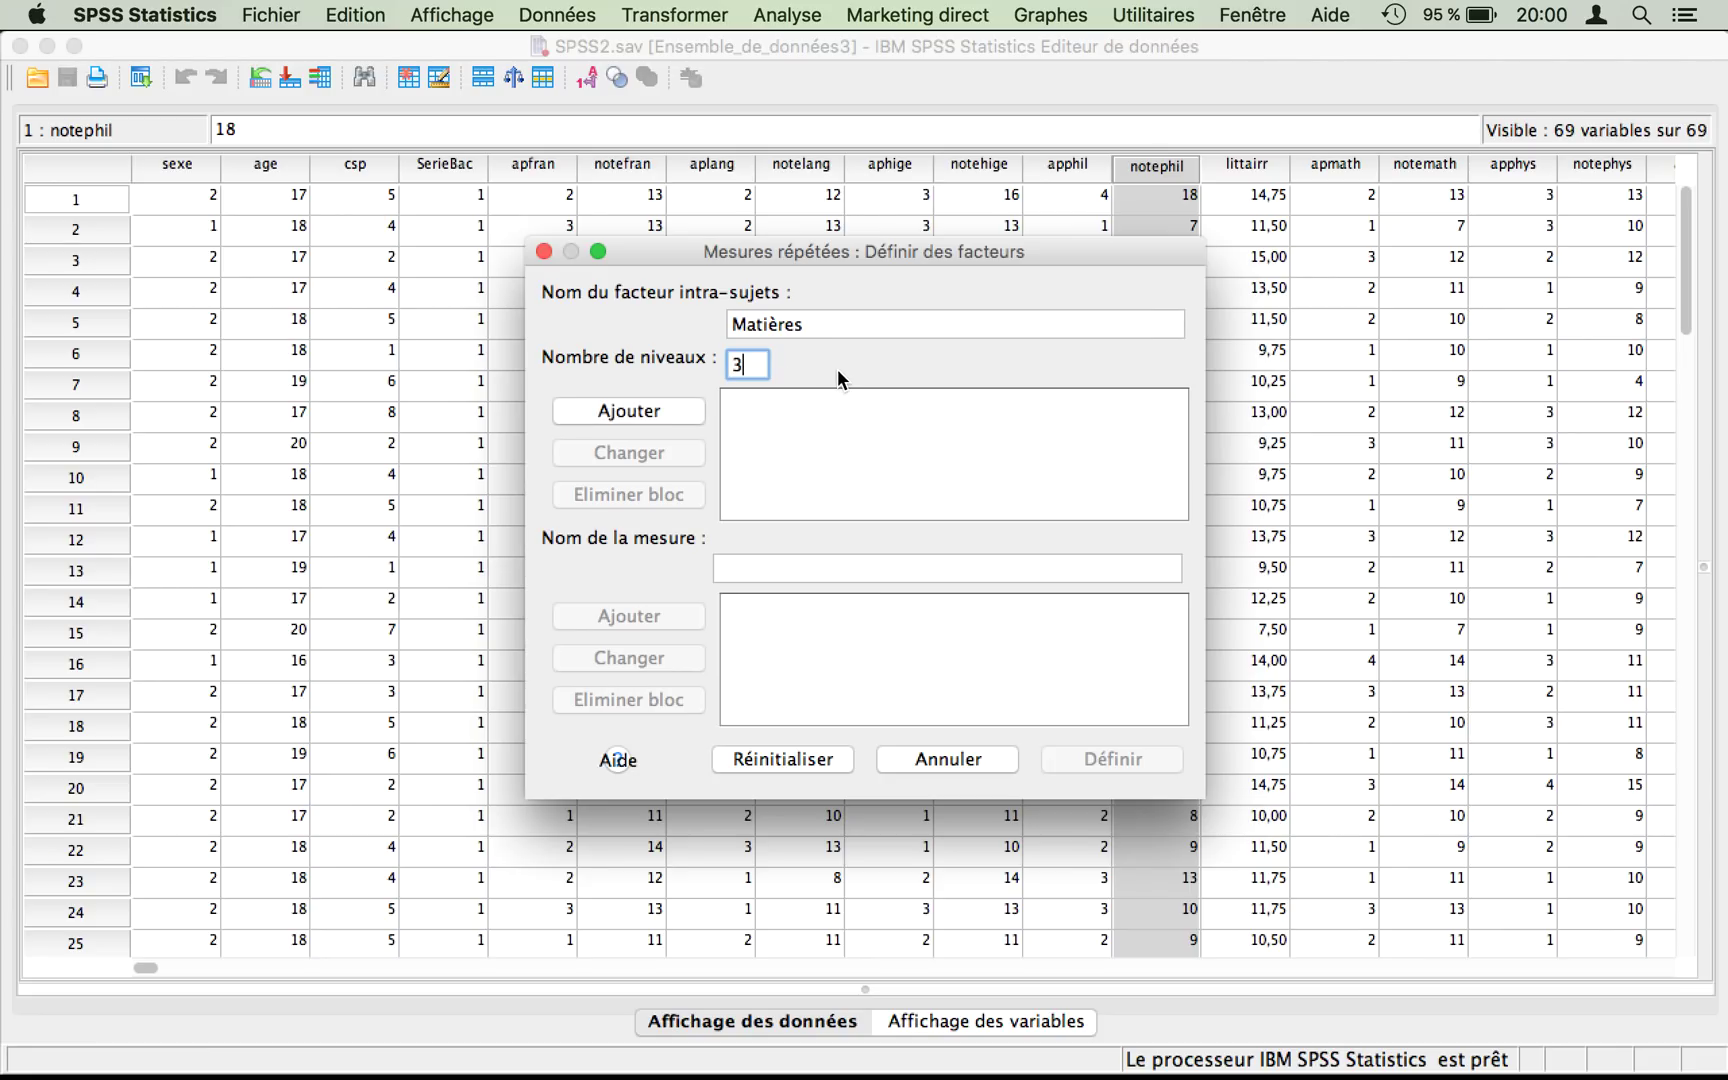
left_click(622, 406)
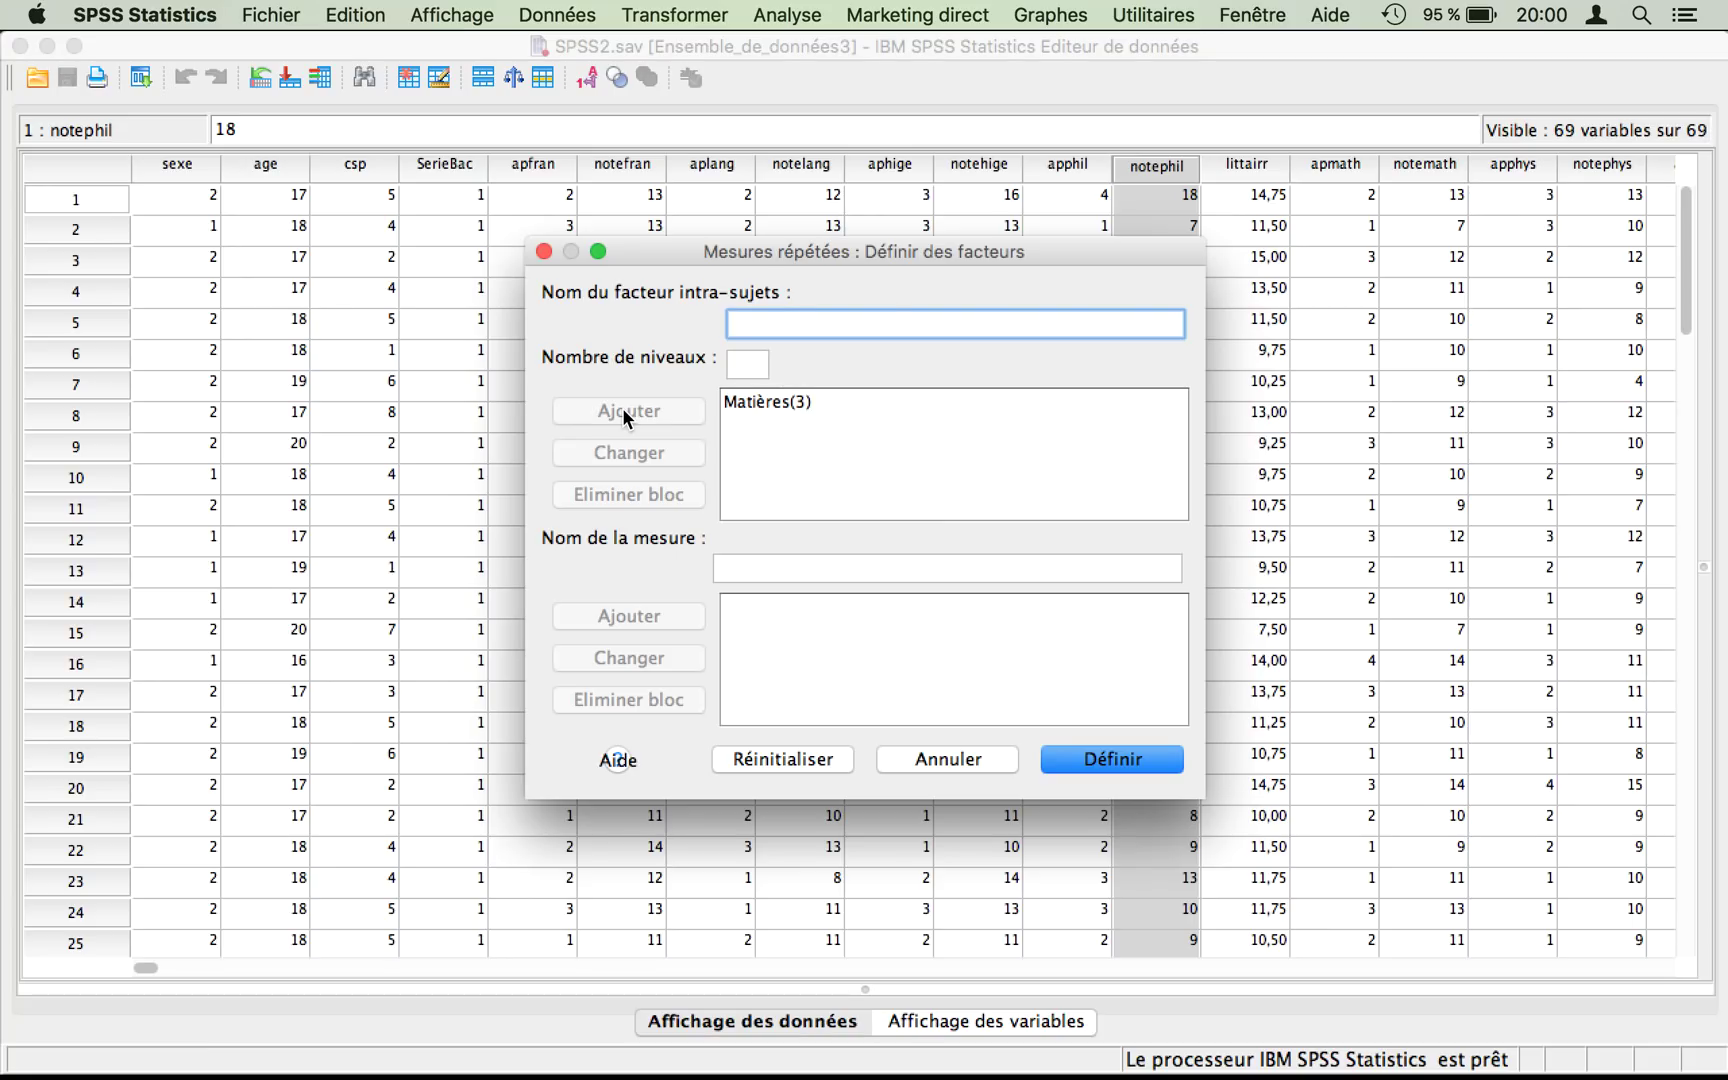
left_click(778, 403)
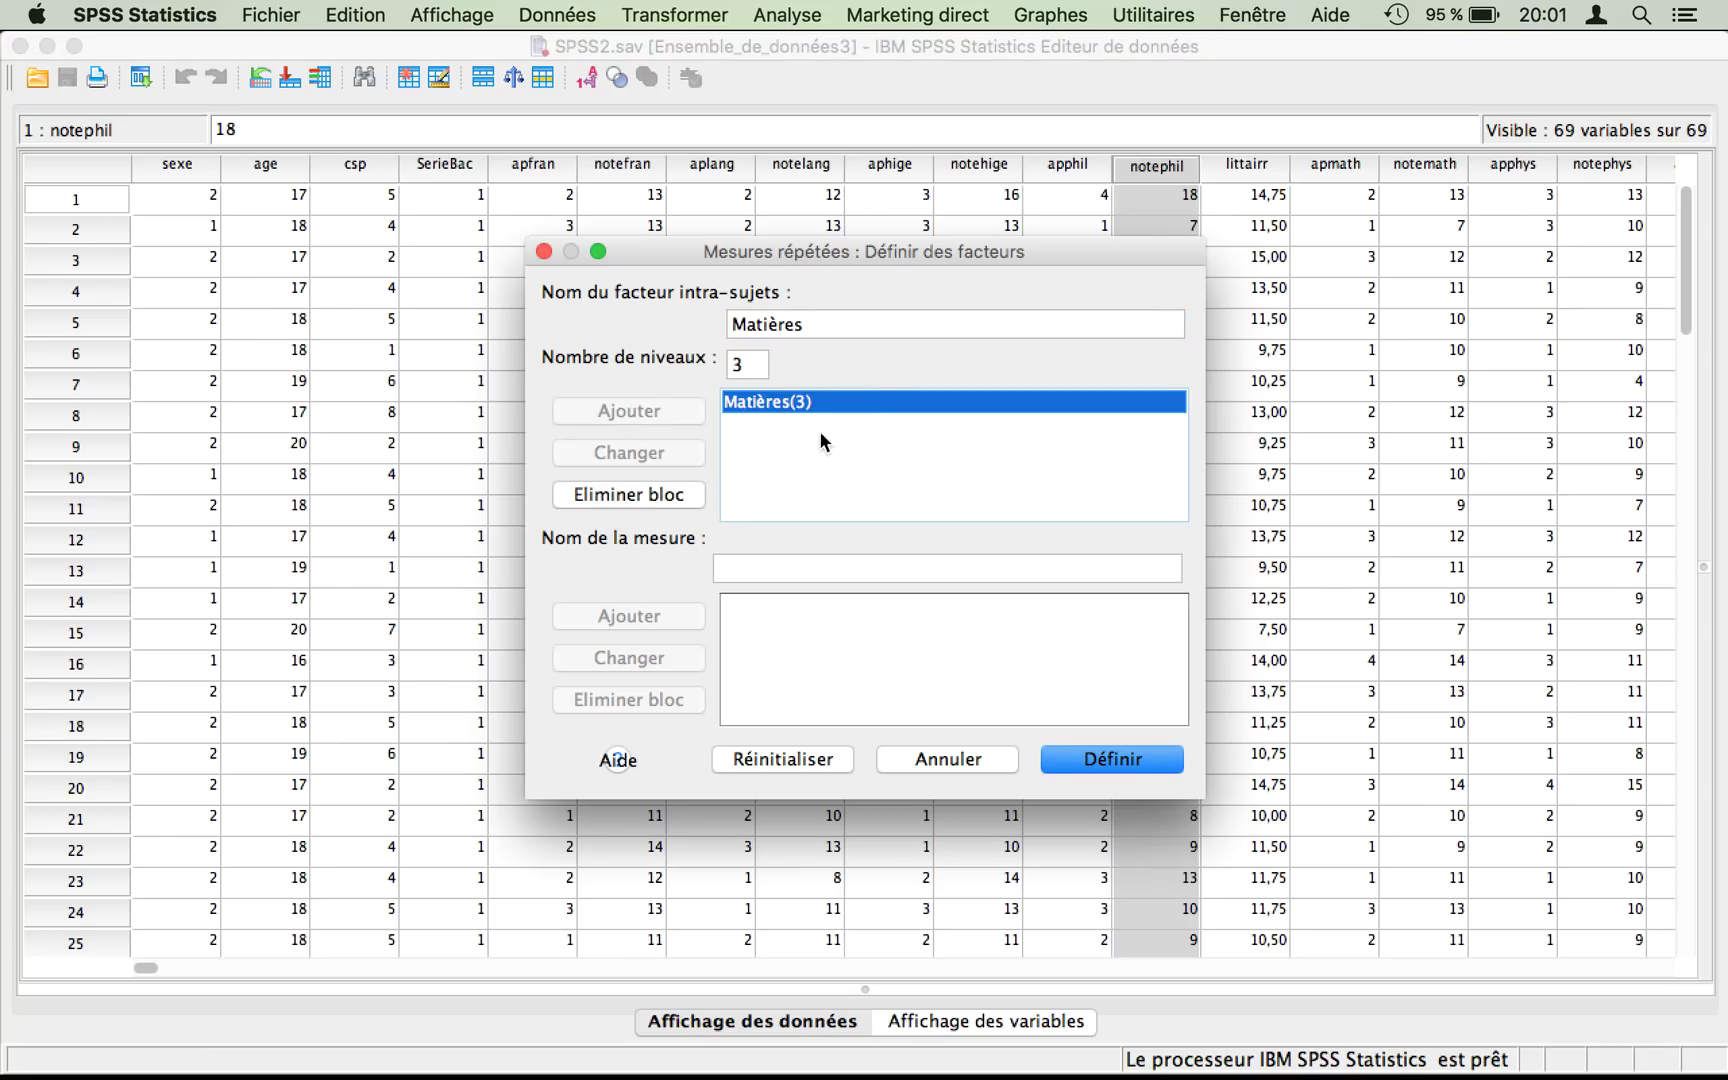
left_click(1103, 760)
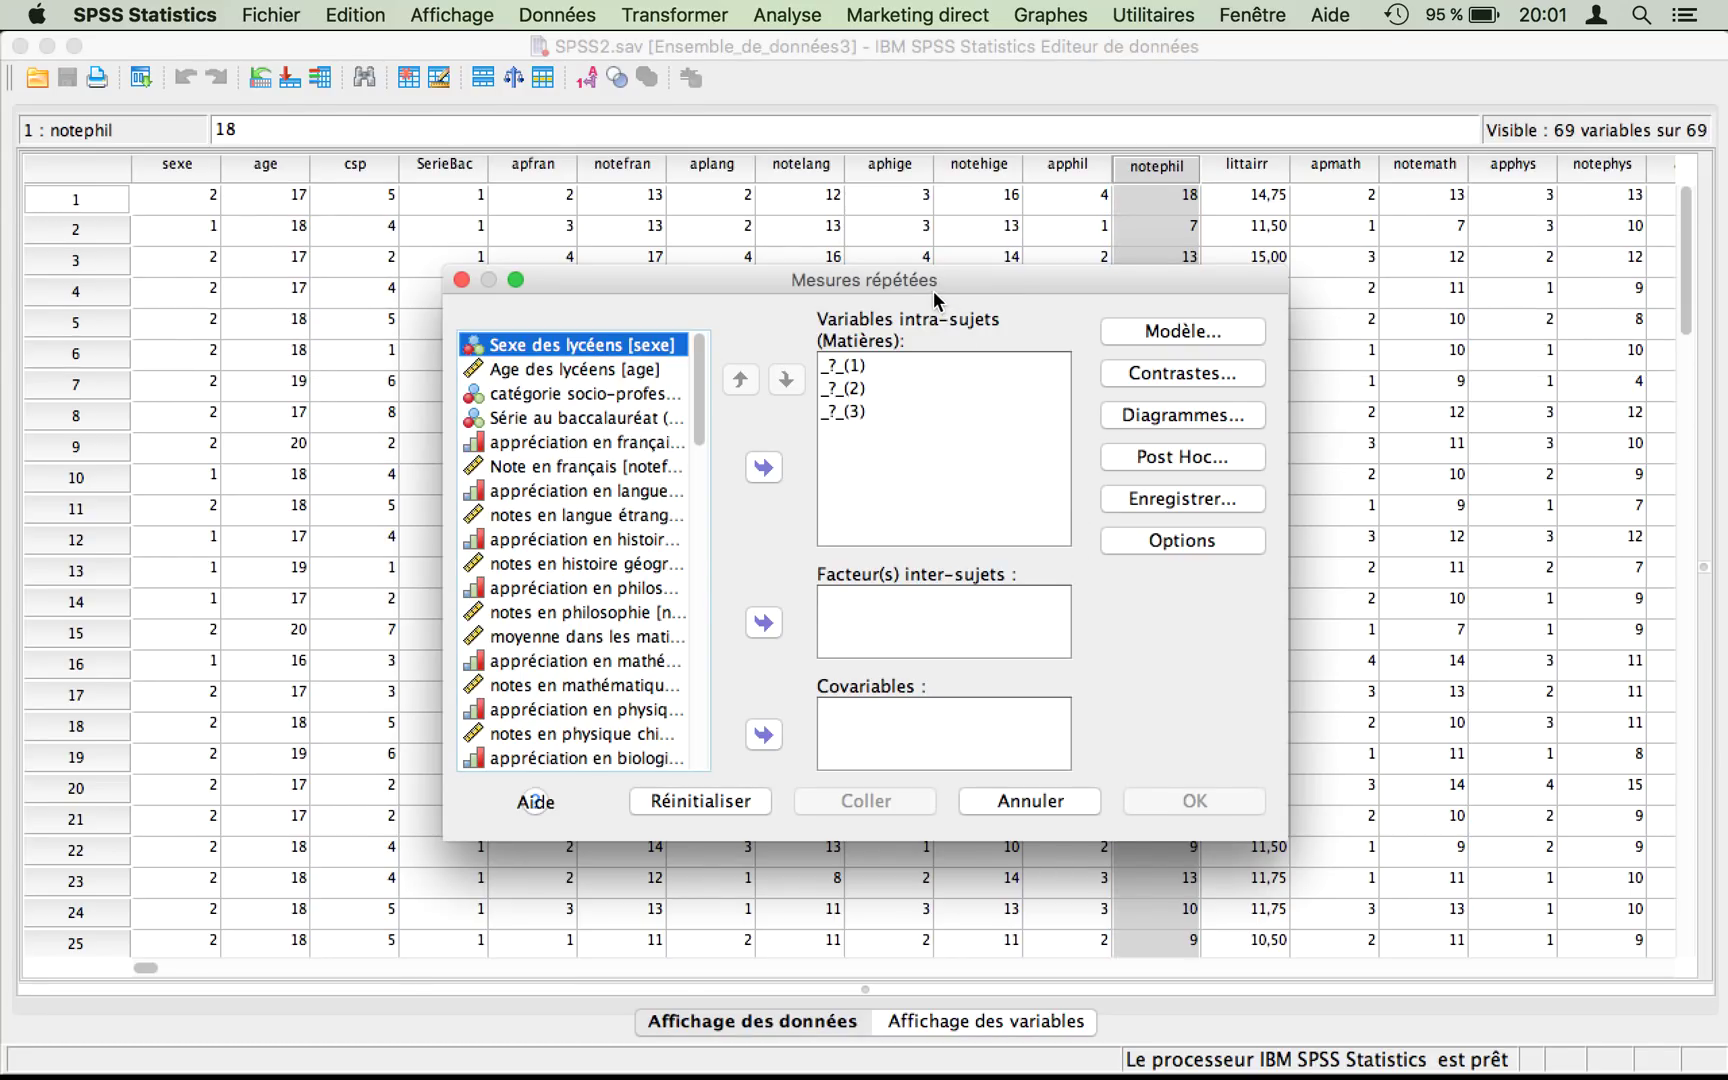
left_click_drag(915, 279, 896, 170)
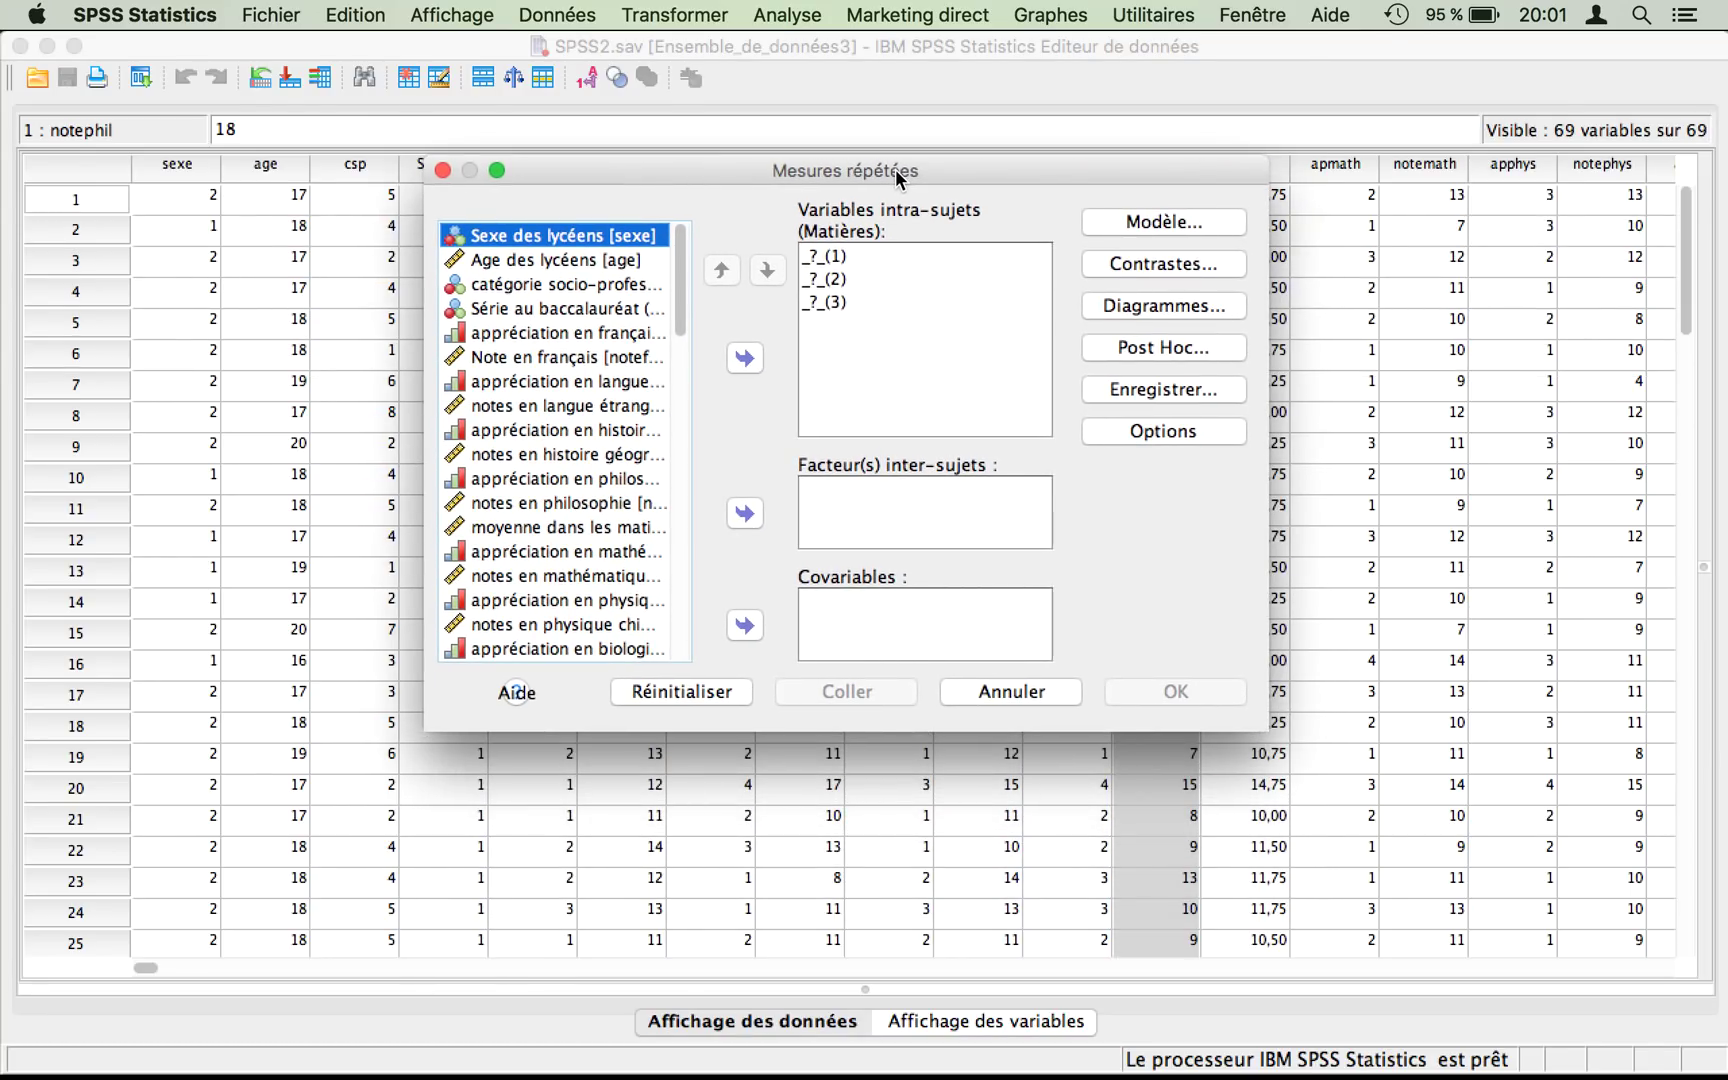
left_click(843, 256)
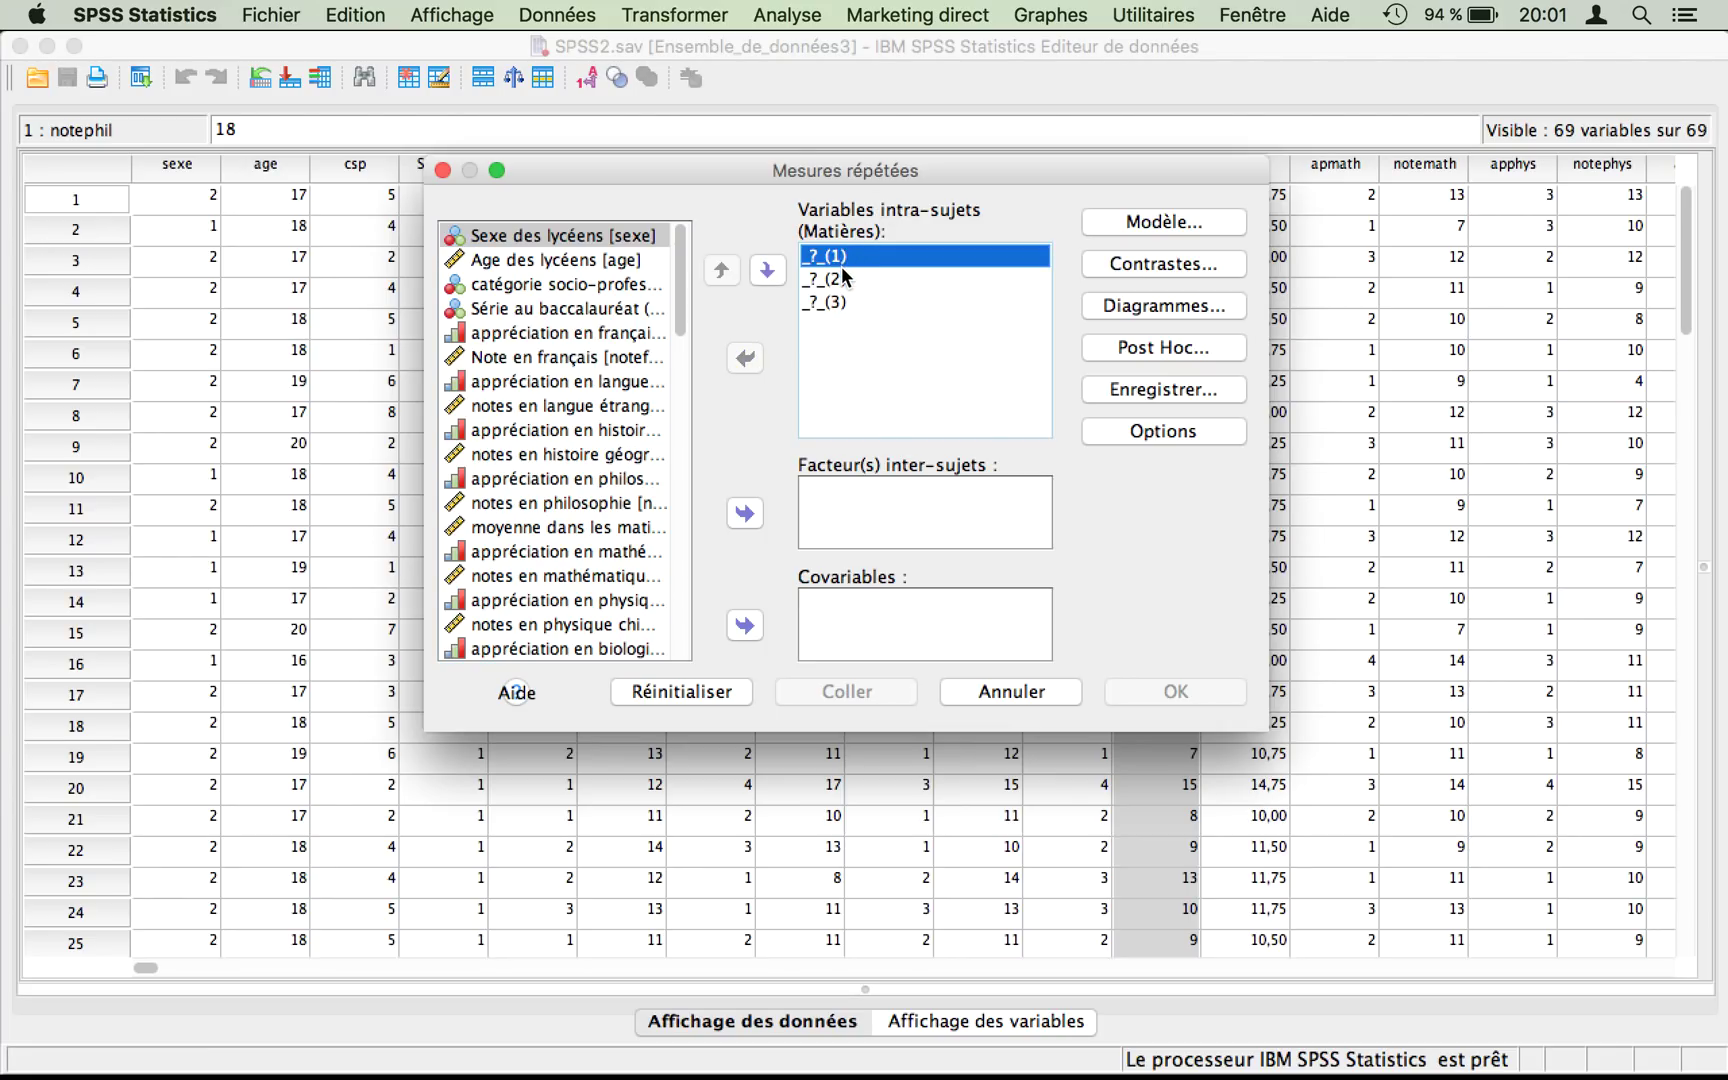
left_click(841, 276)
left_click(844, 304)
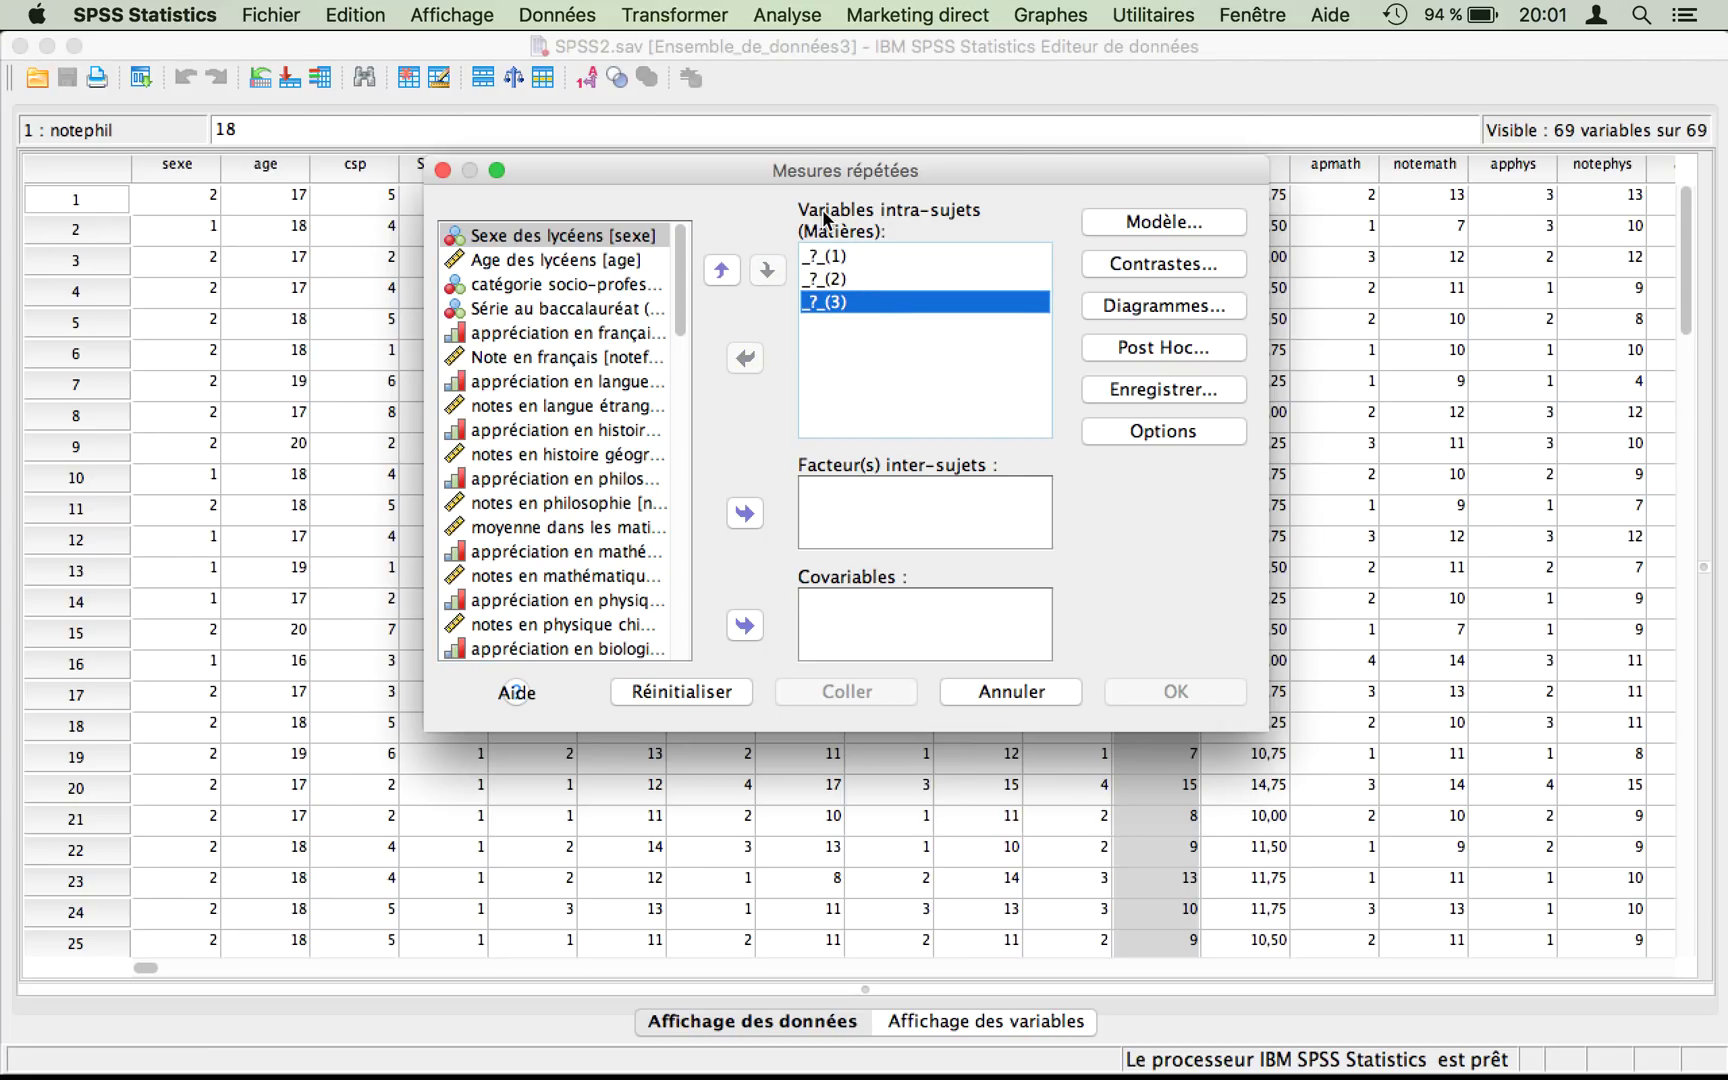
left_click(828, 258)
left_click(826, 281)
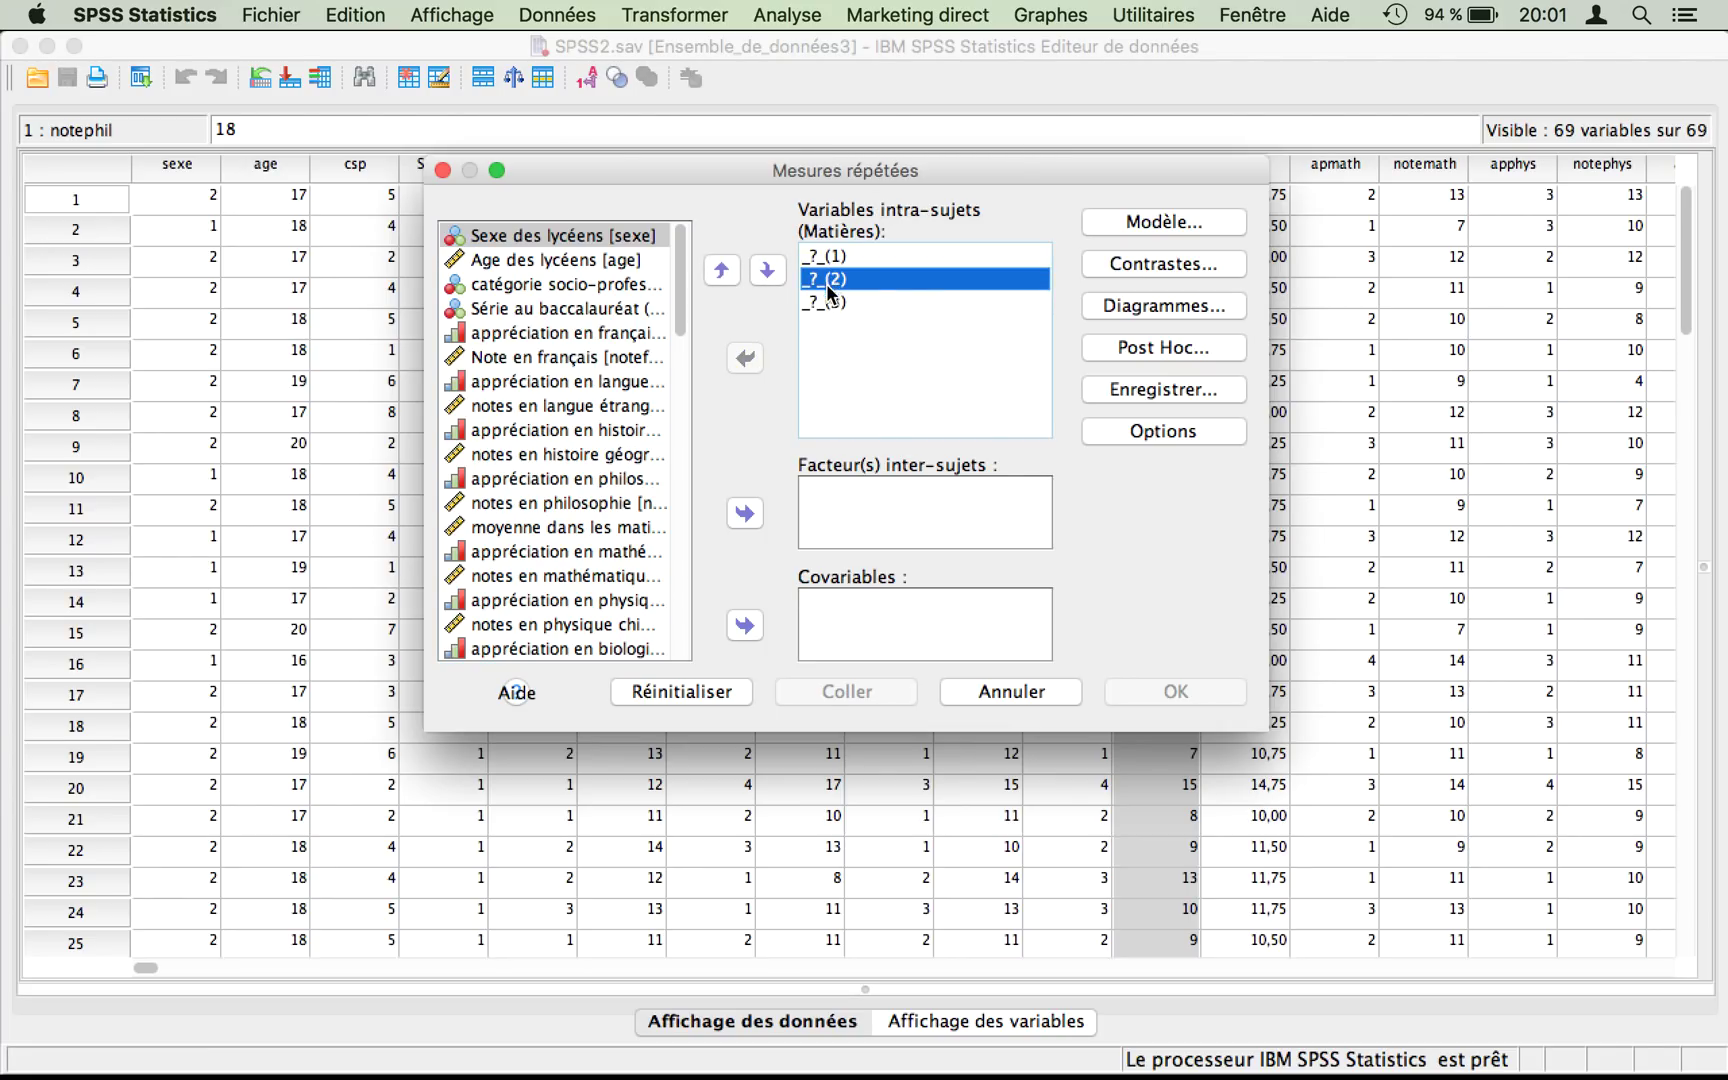
left_click(828, 302)
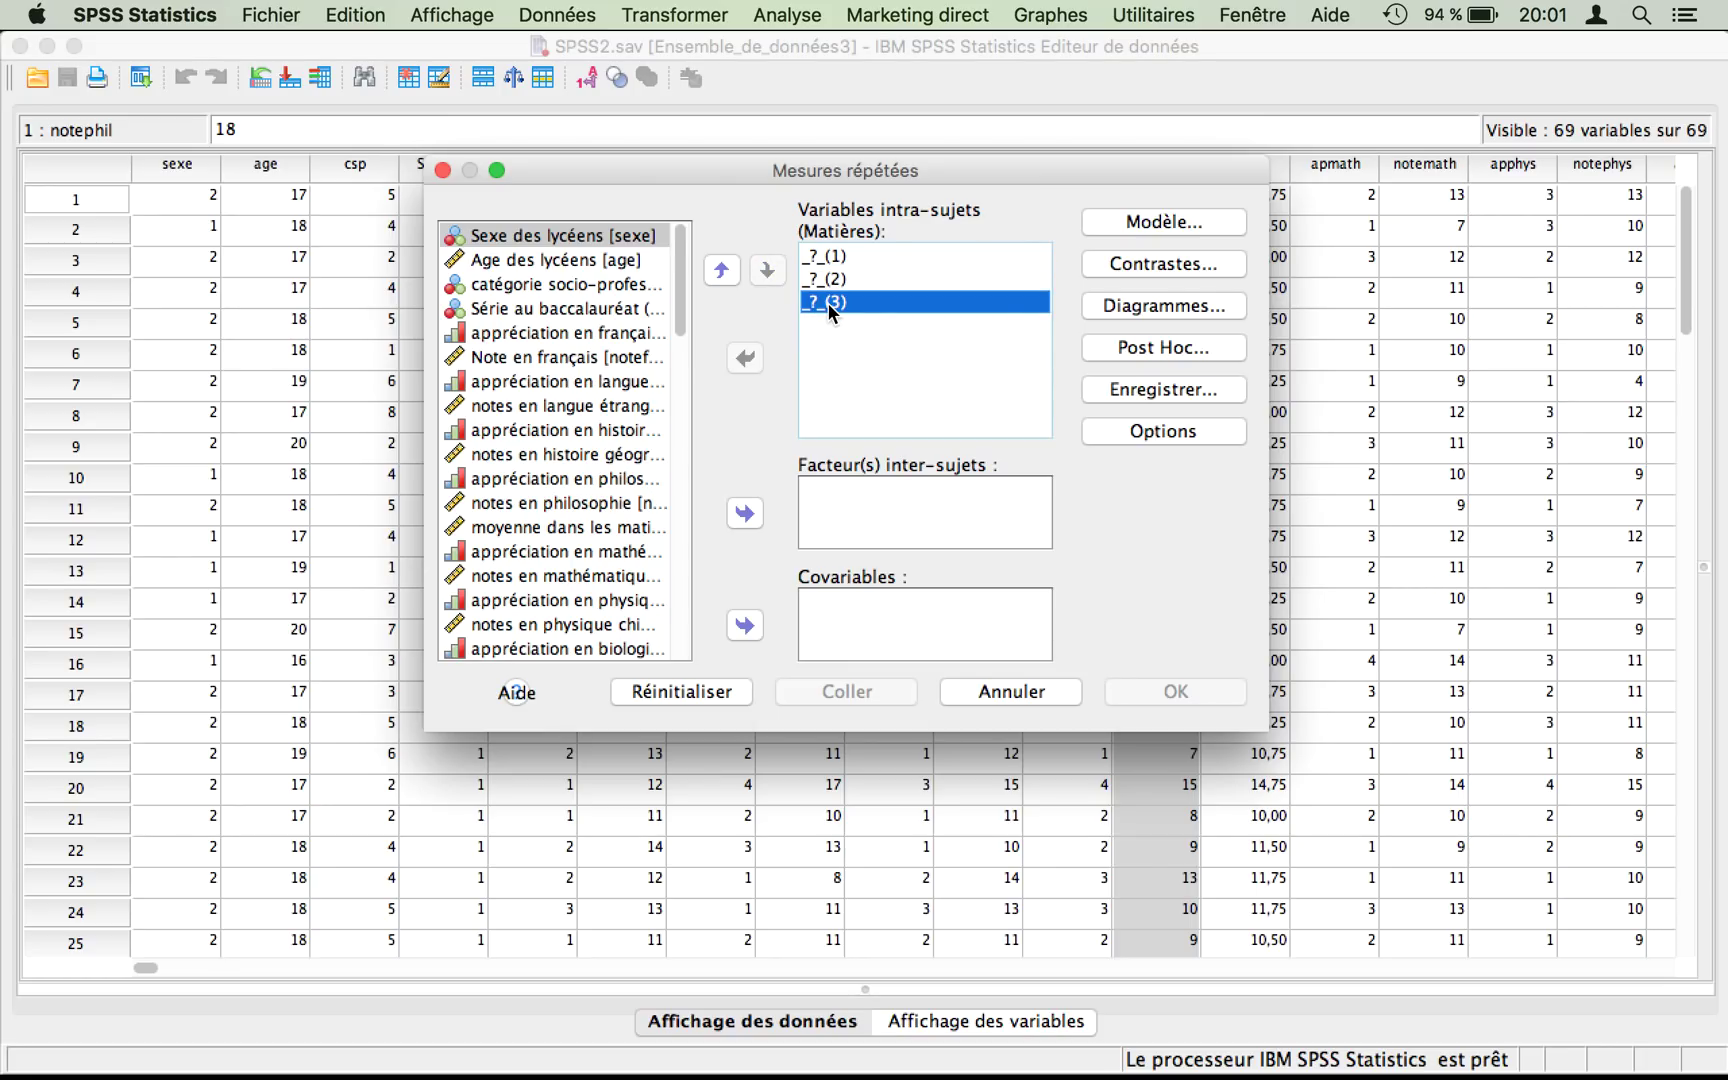
- Assign notefran, notelang and notephil to levels 1, 2 and 3 of the Matières within-subjects factor
left_click(833, 257)
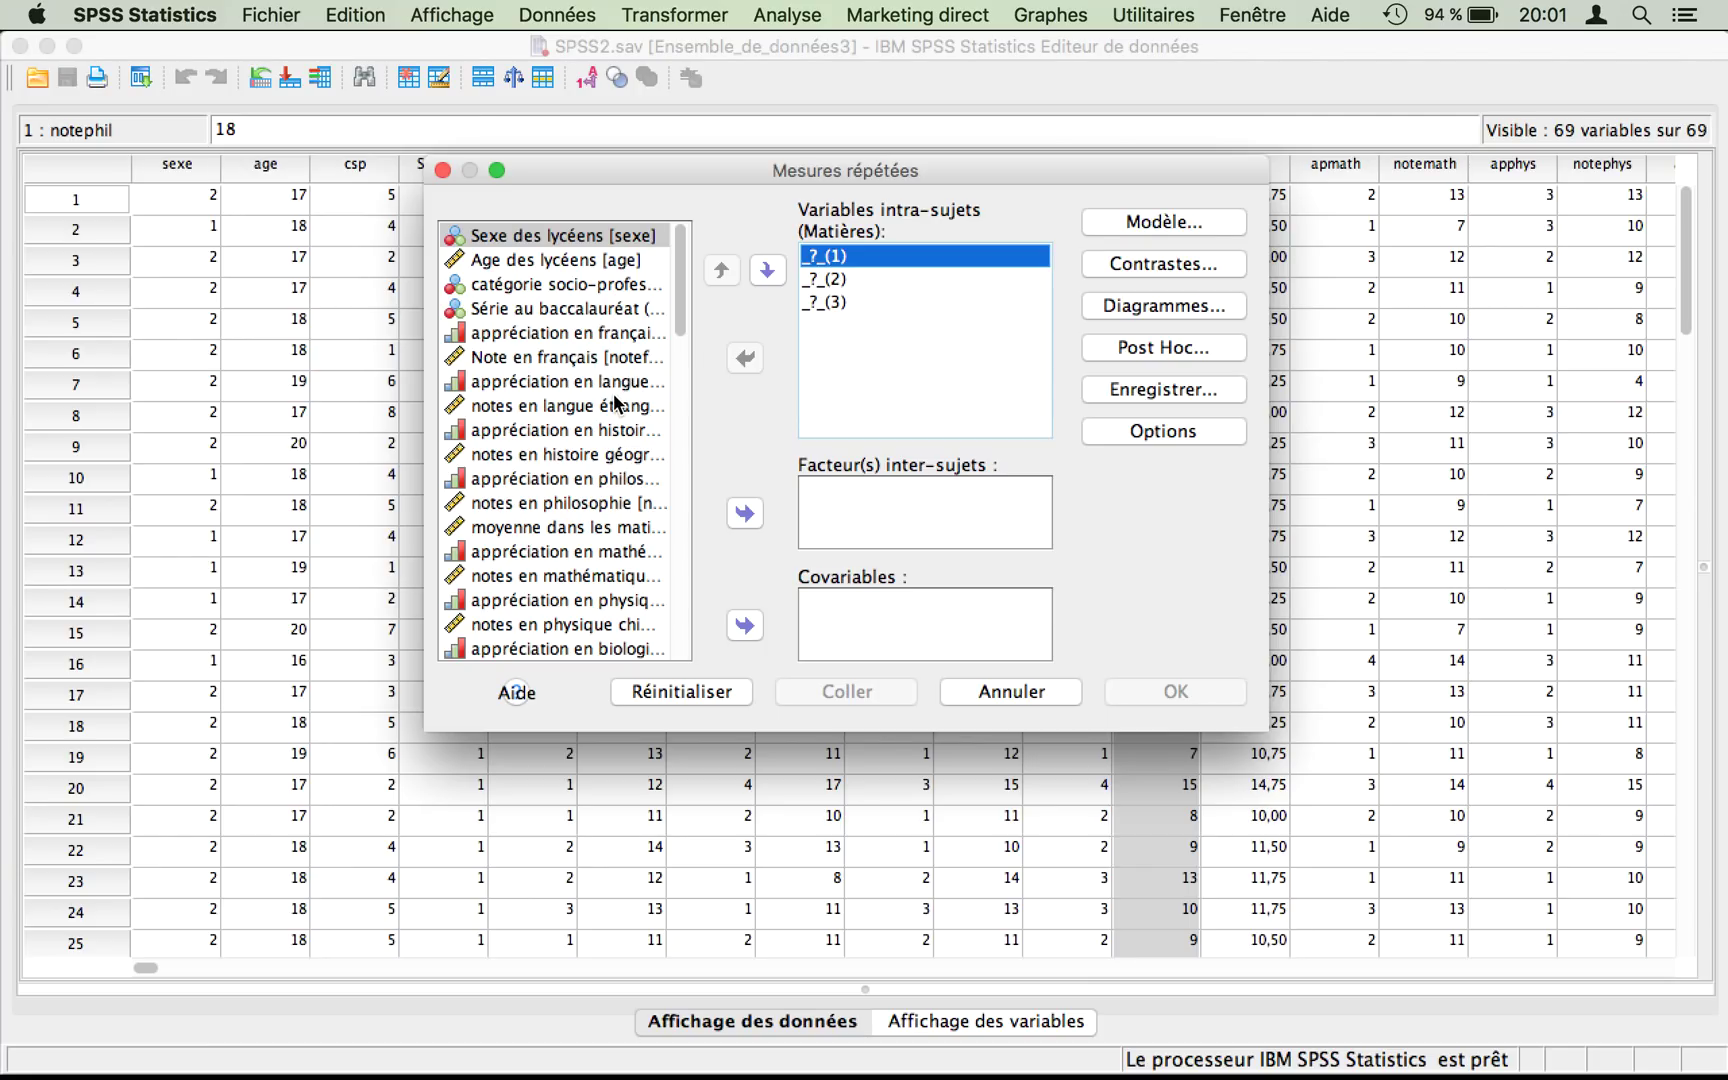
left_click(563, 359)
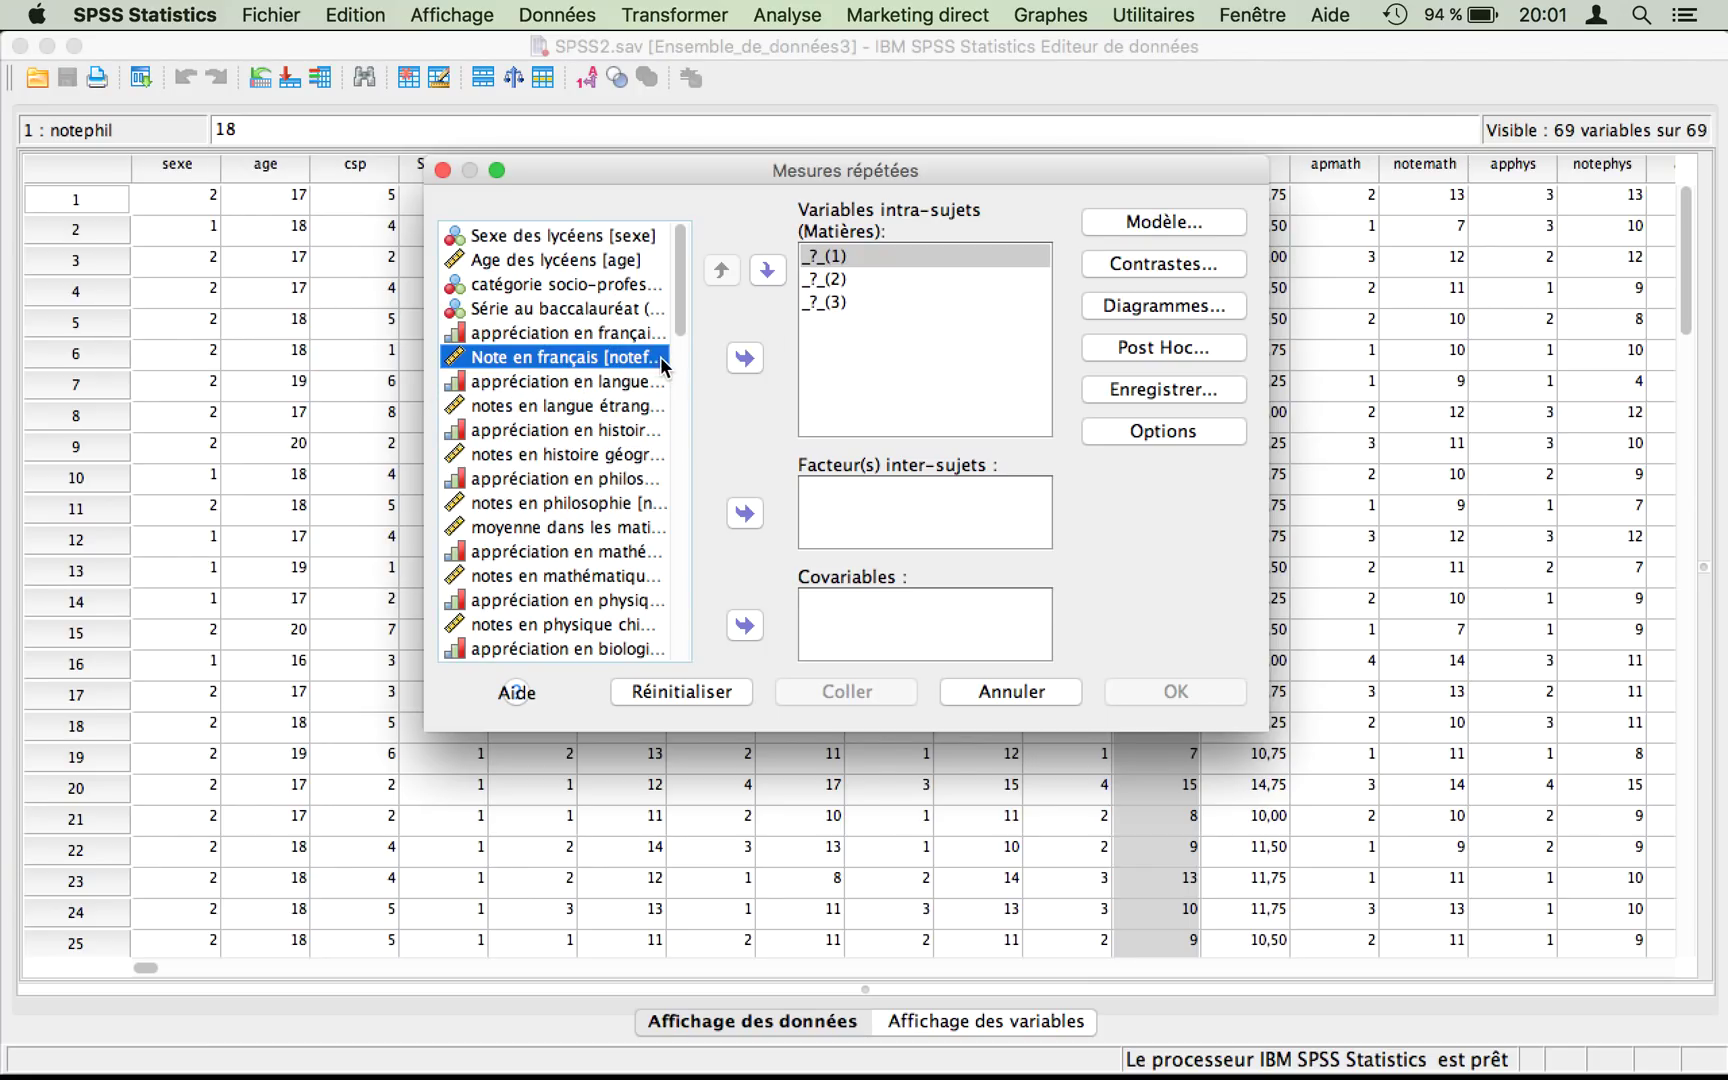
left_click(745, 358)
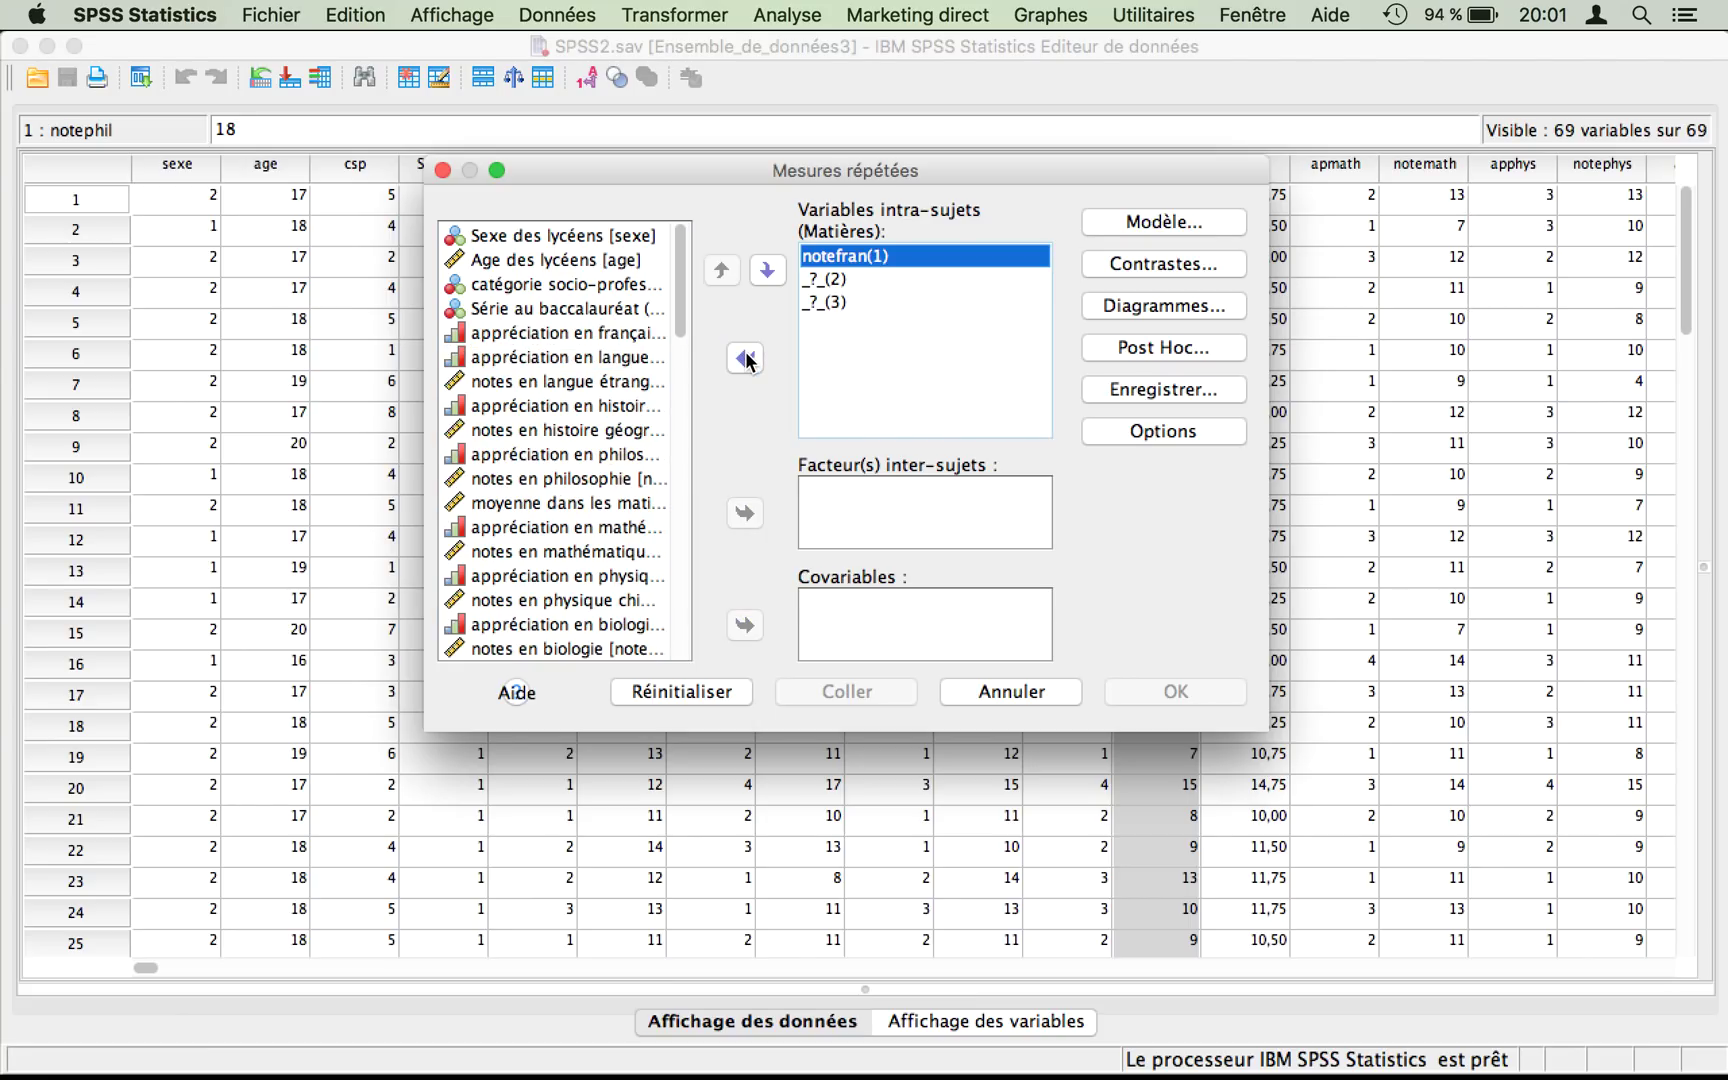
left_click(590, 378)
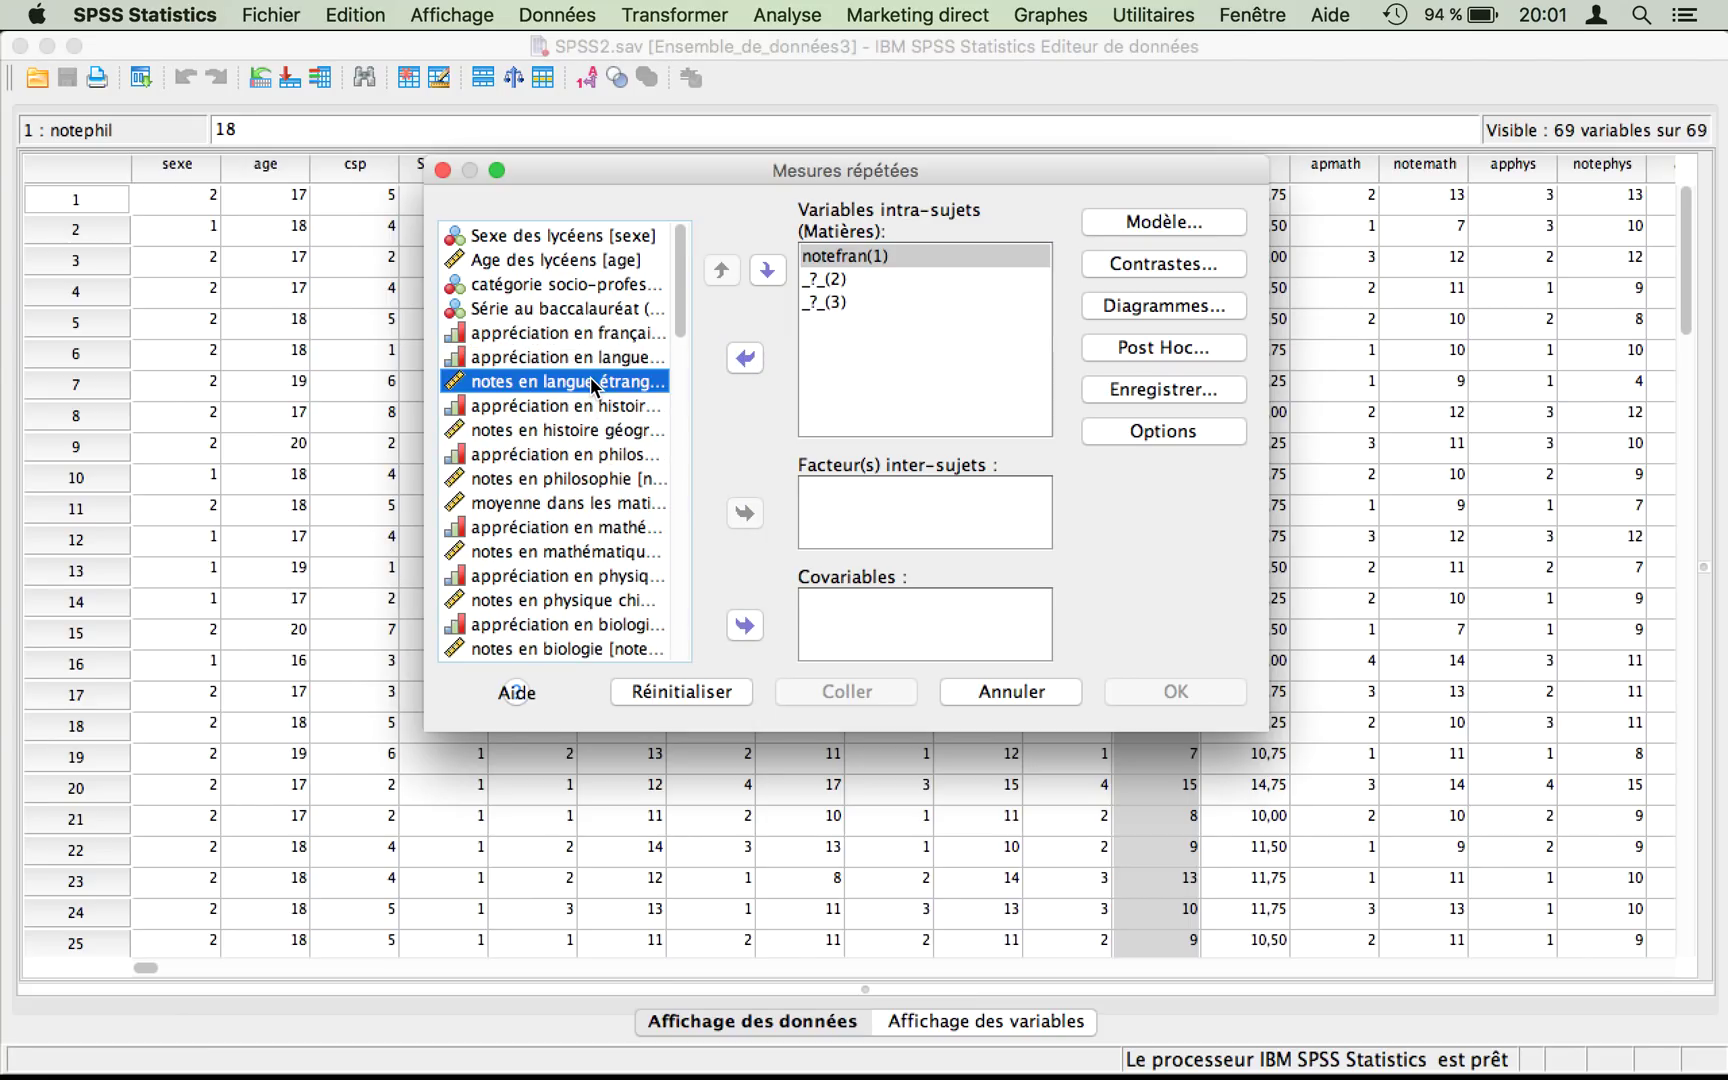
left_click(745, 358)
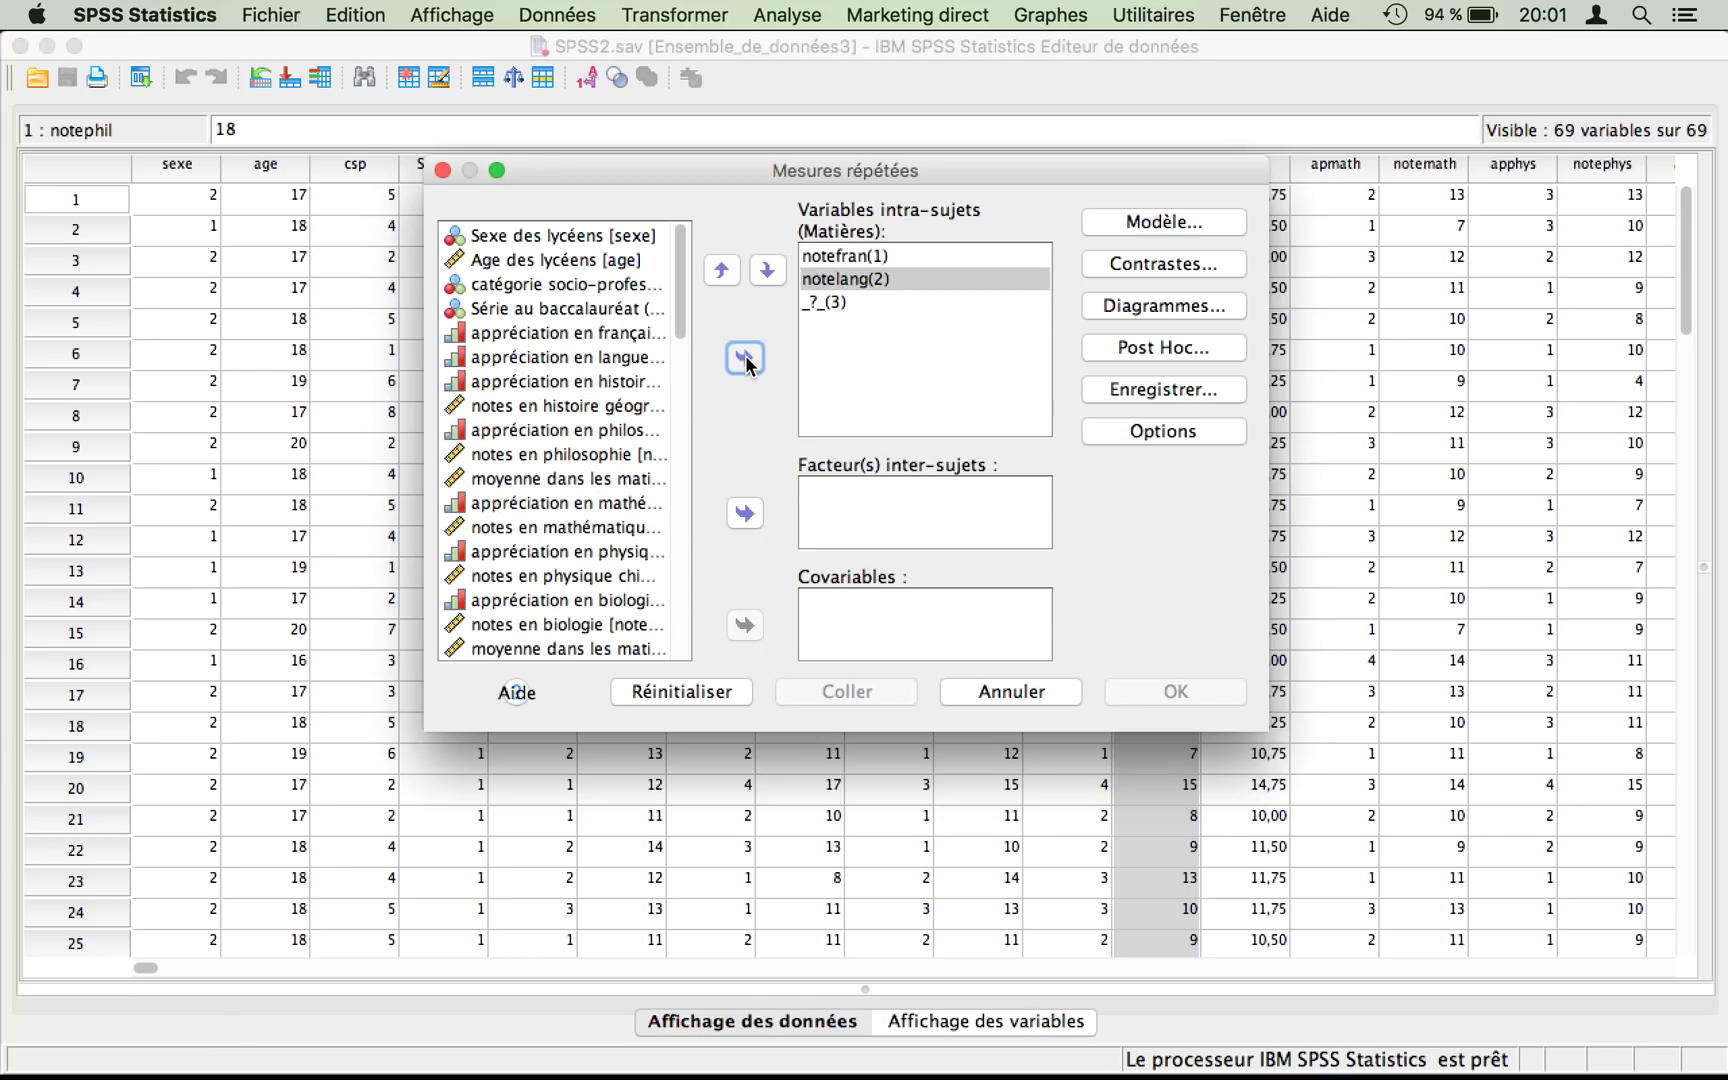
left_click(580, 452)
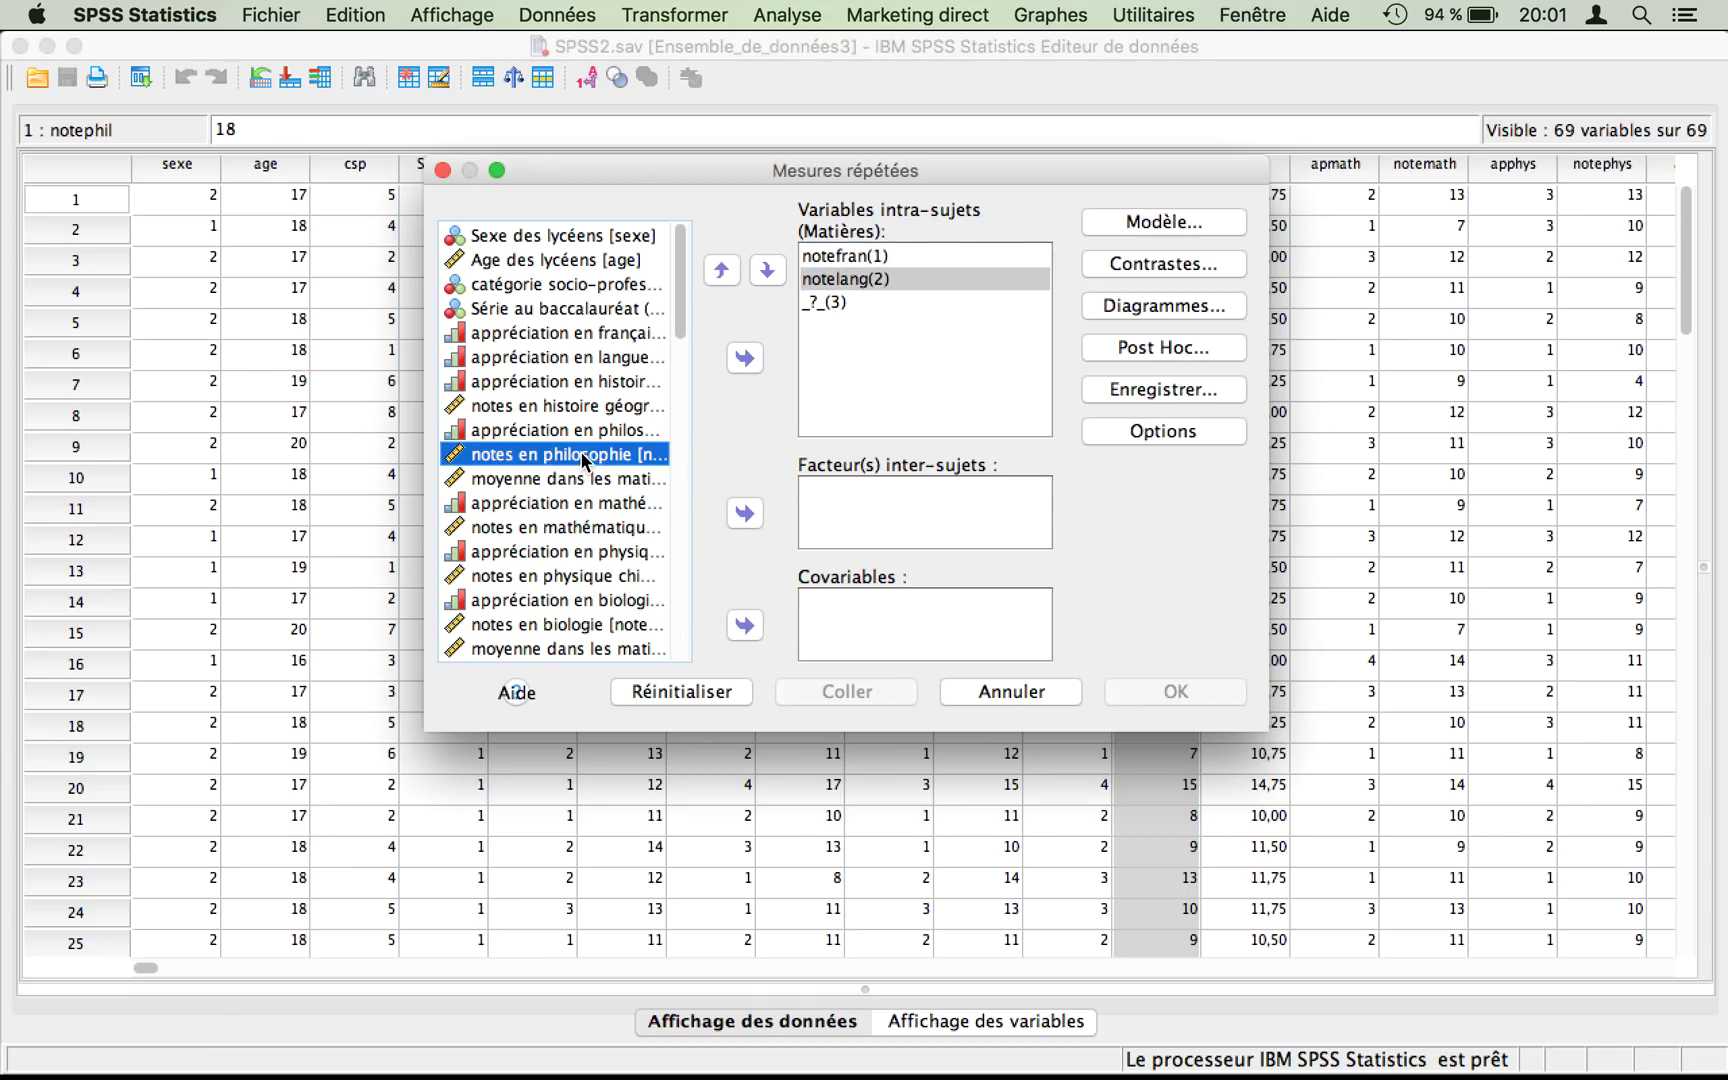
left_click(745, 358)
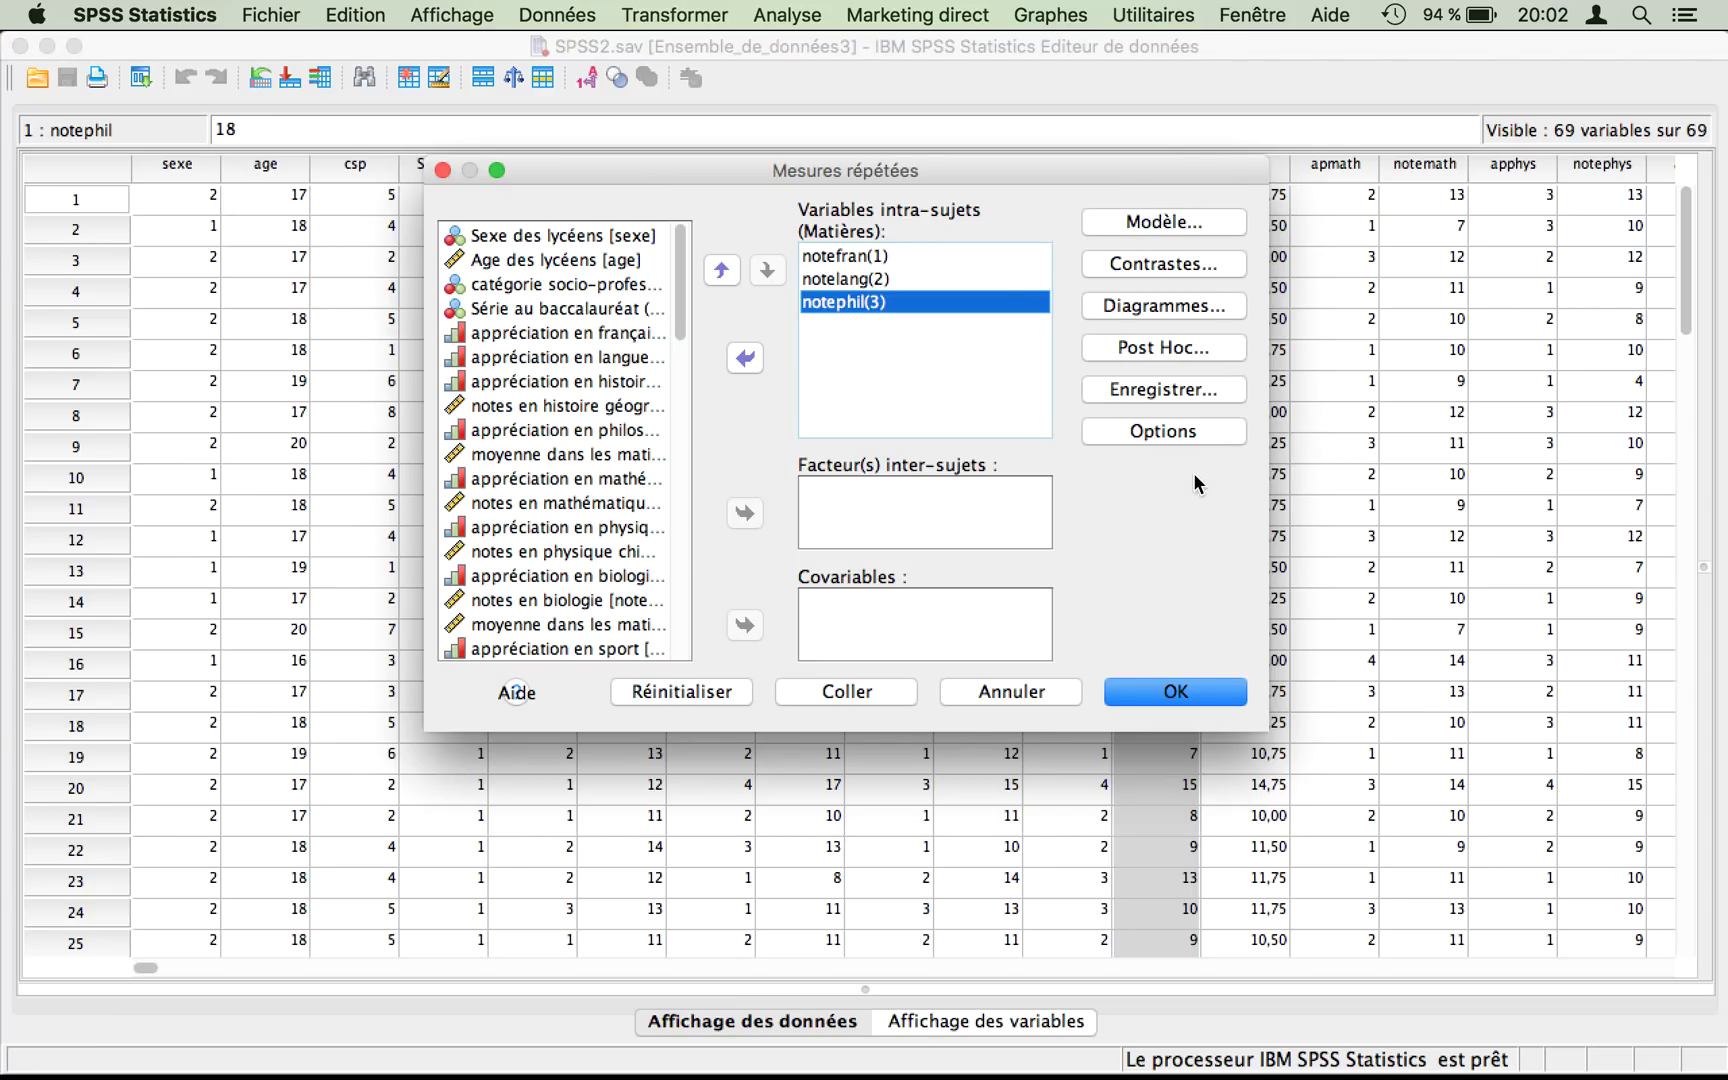
- Include descriptive statistics (Statistiques descriptives) in the output options and run the repeated-measures analysis
left_click(1157, 436)
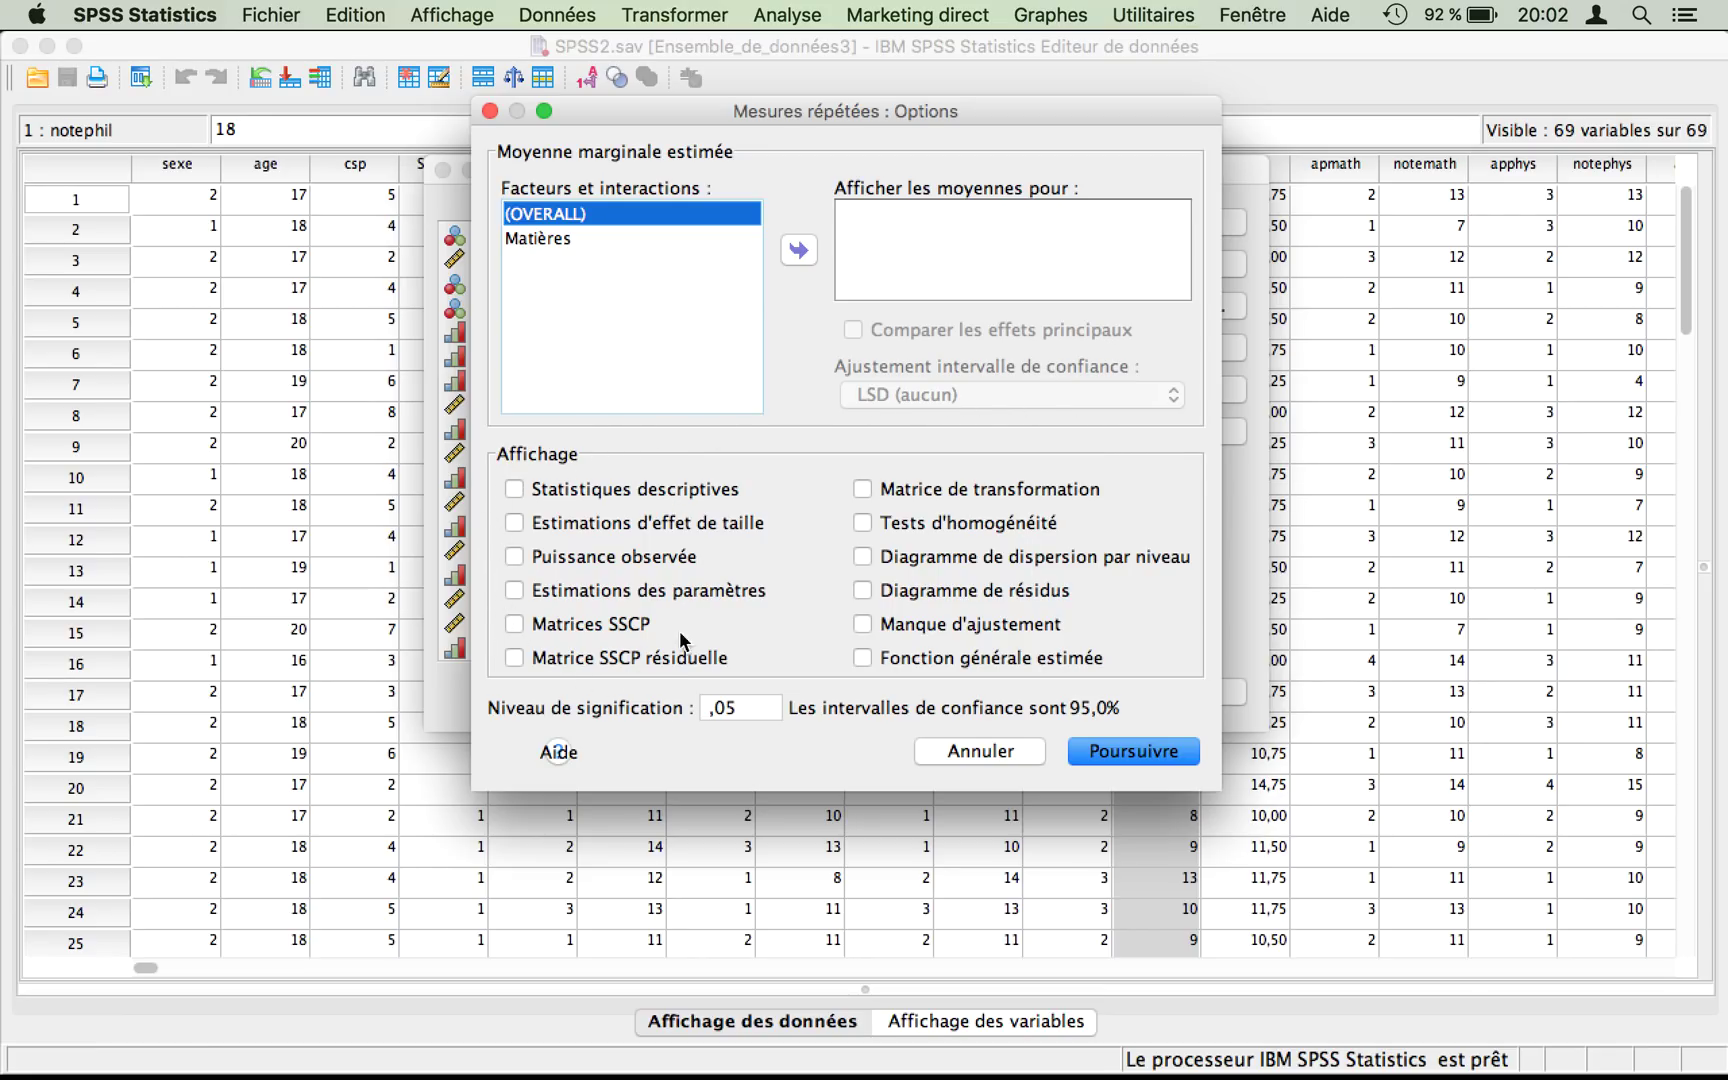
left_click(567, 487)
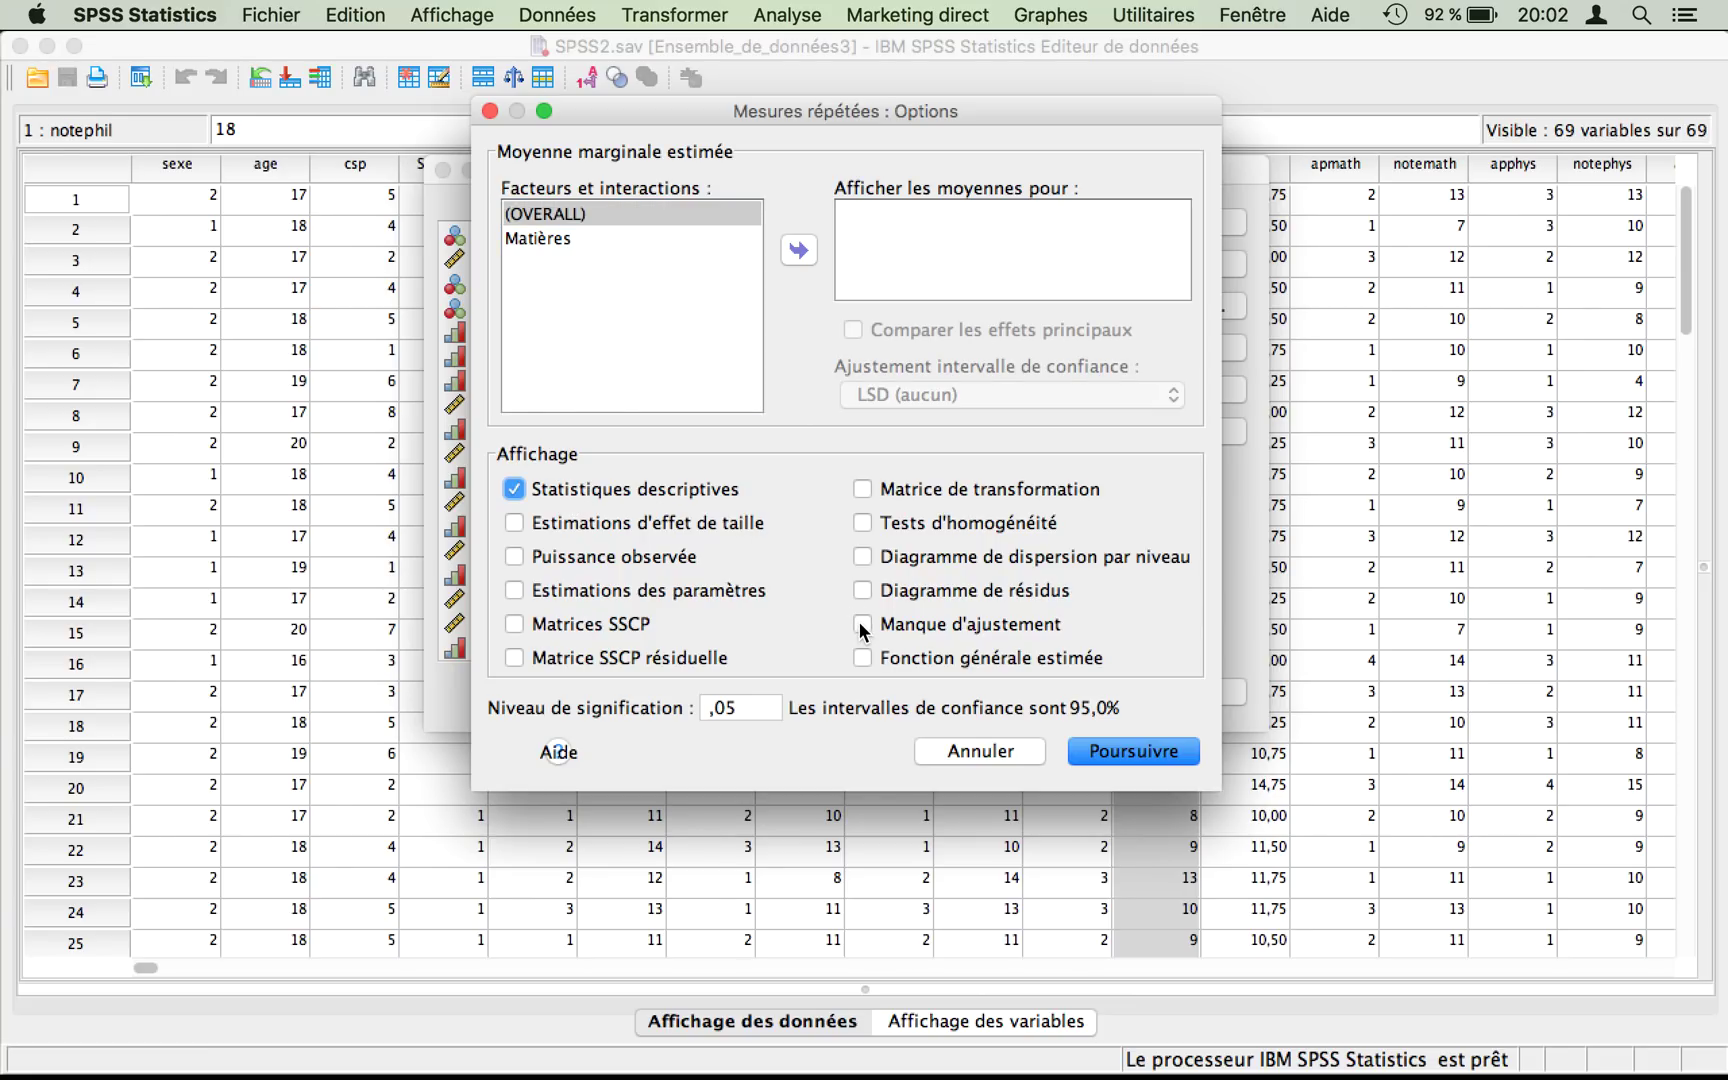
left_click(1136, 756)
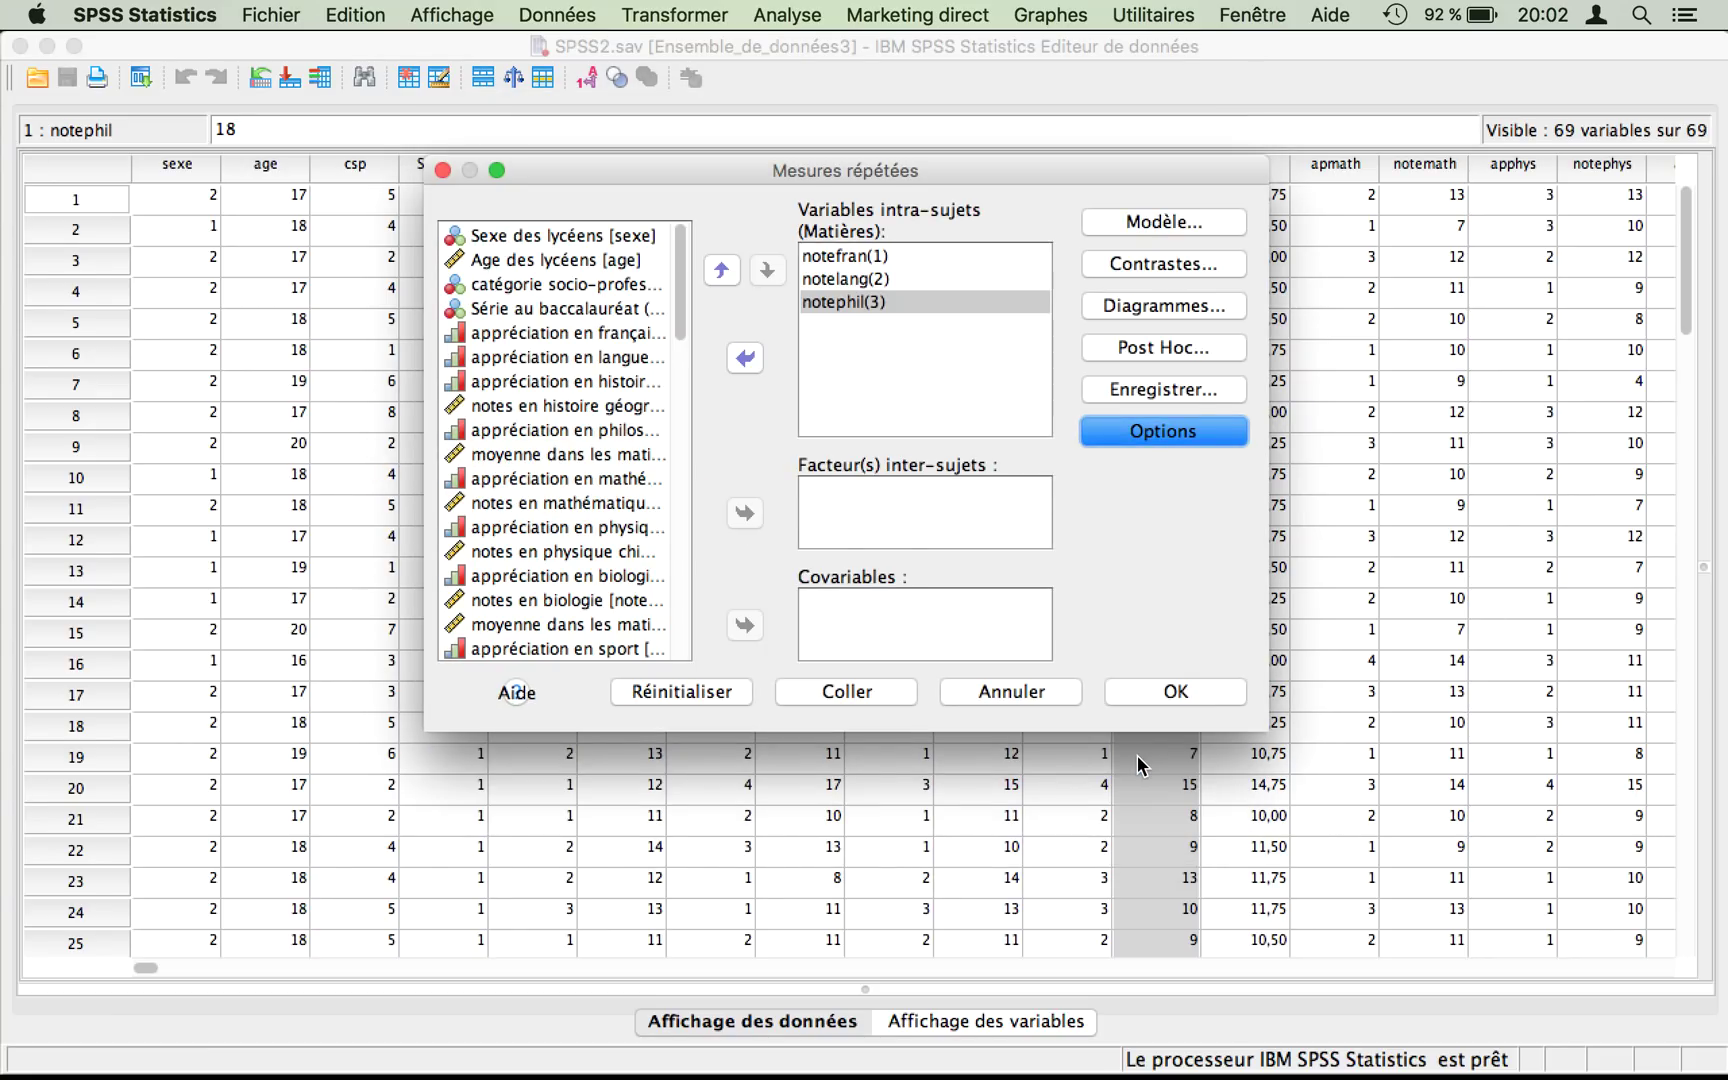
left_click(1168, 698)
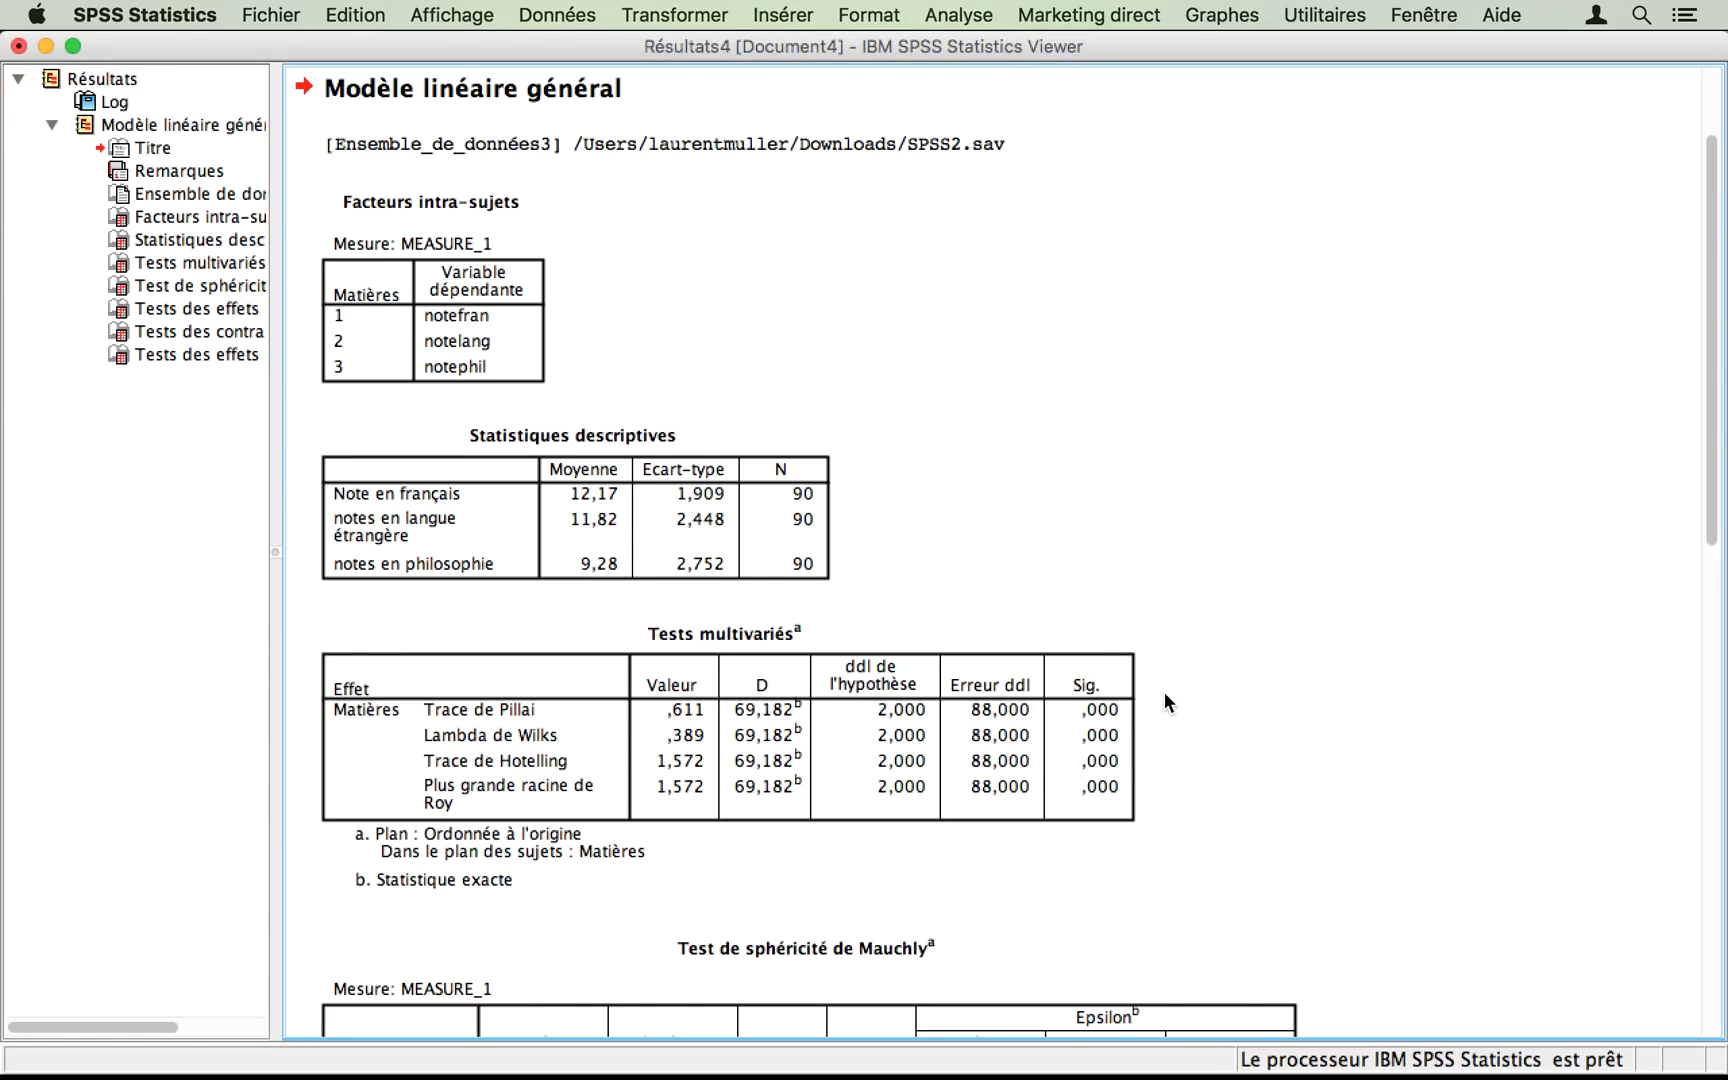
- Look through the whole repeated-measures output, from the within-subjects factors to the between-subjects effects tests
scroll(1164, 693, "down", 15)
scroll(1164, 693, "up", 15)
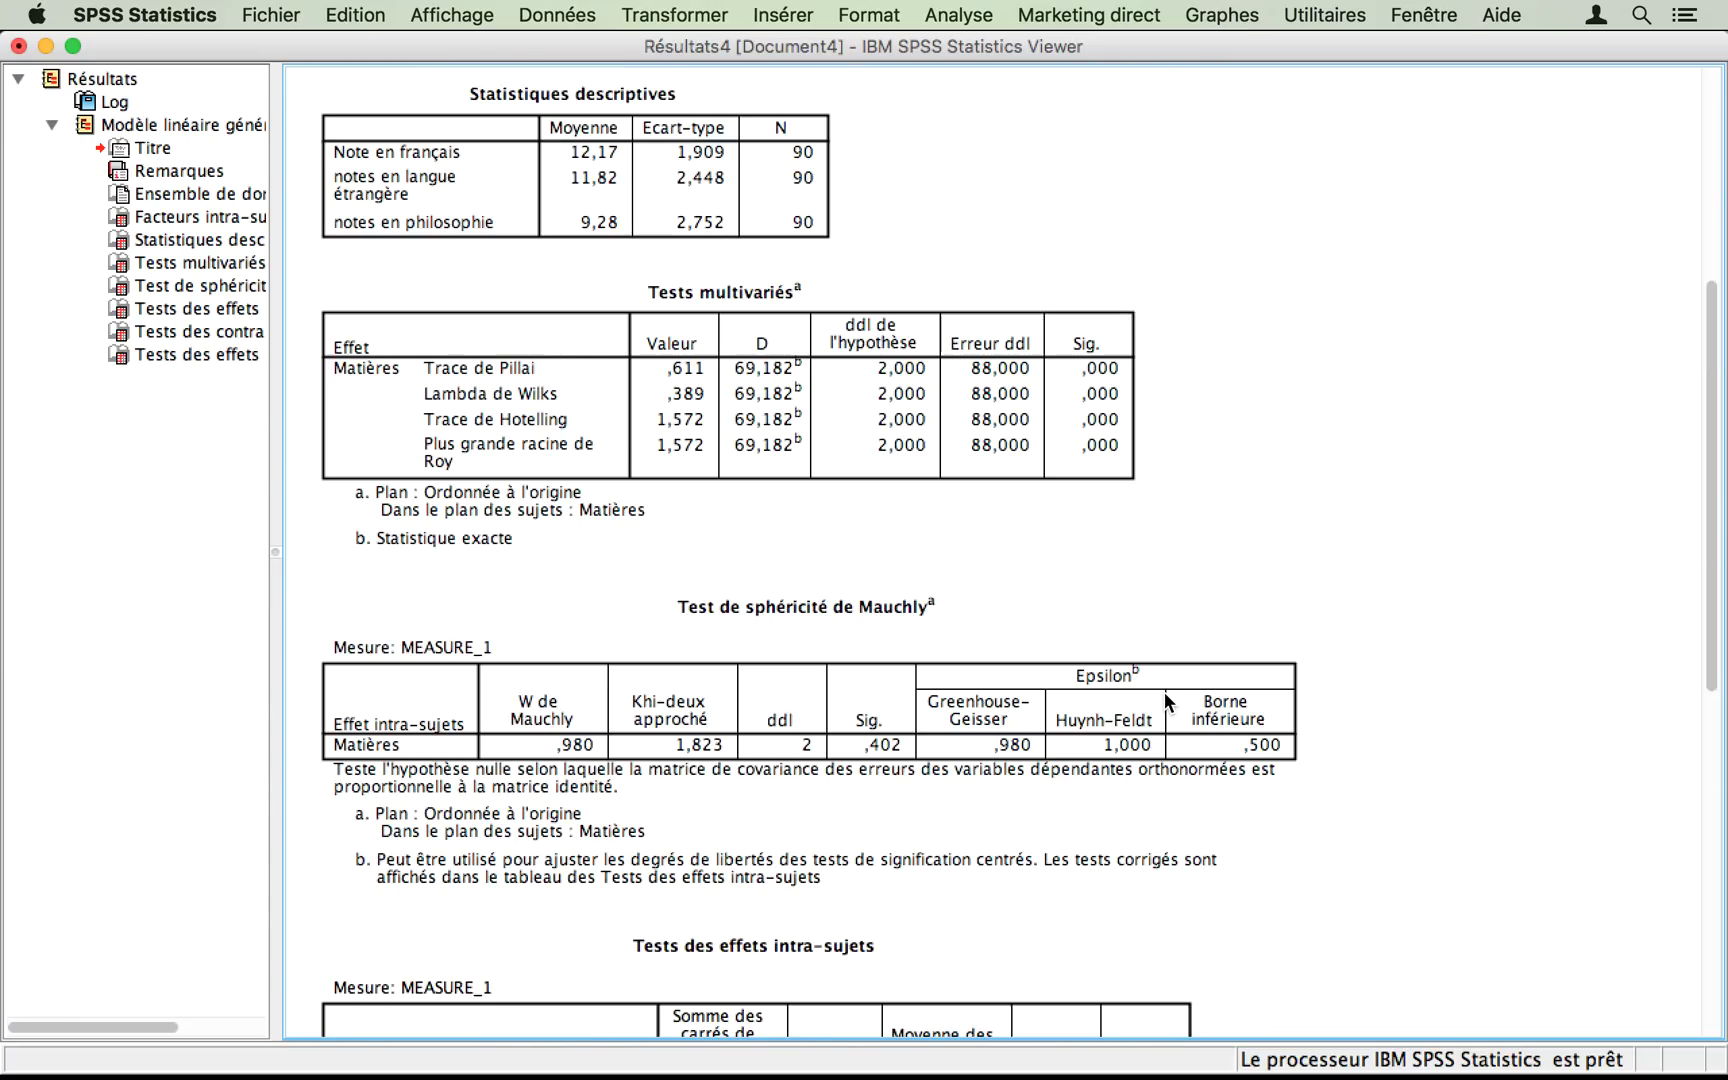
scroll(1164, 693, "down", 5)
scroll(1164, 693, "down", 8)
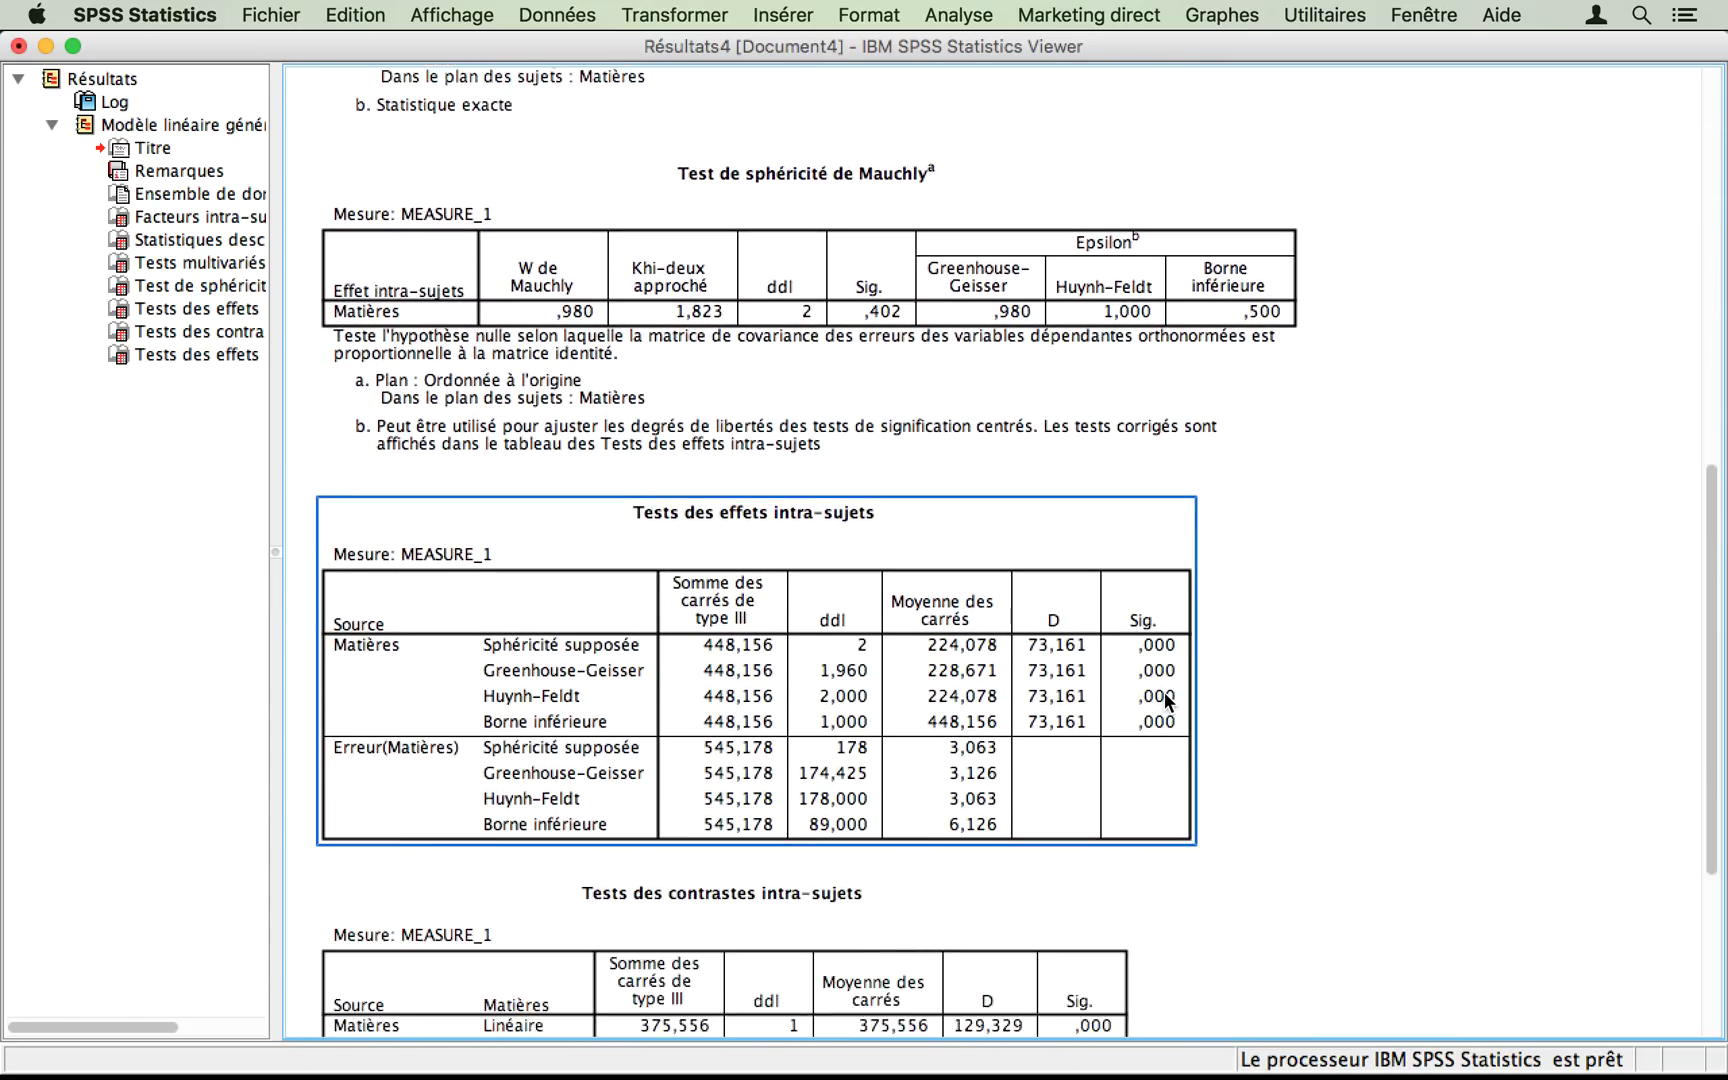
scroll(1164, 693, "up", 8)
scroll(1164, 693, "up", 5)
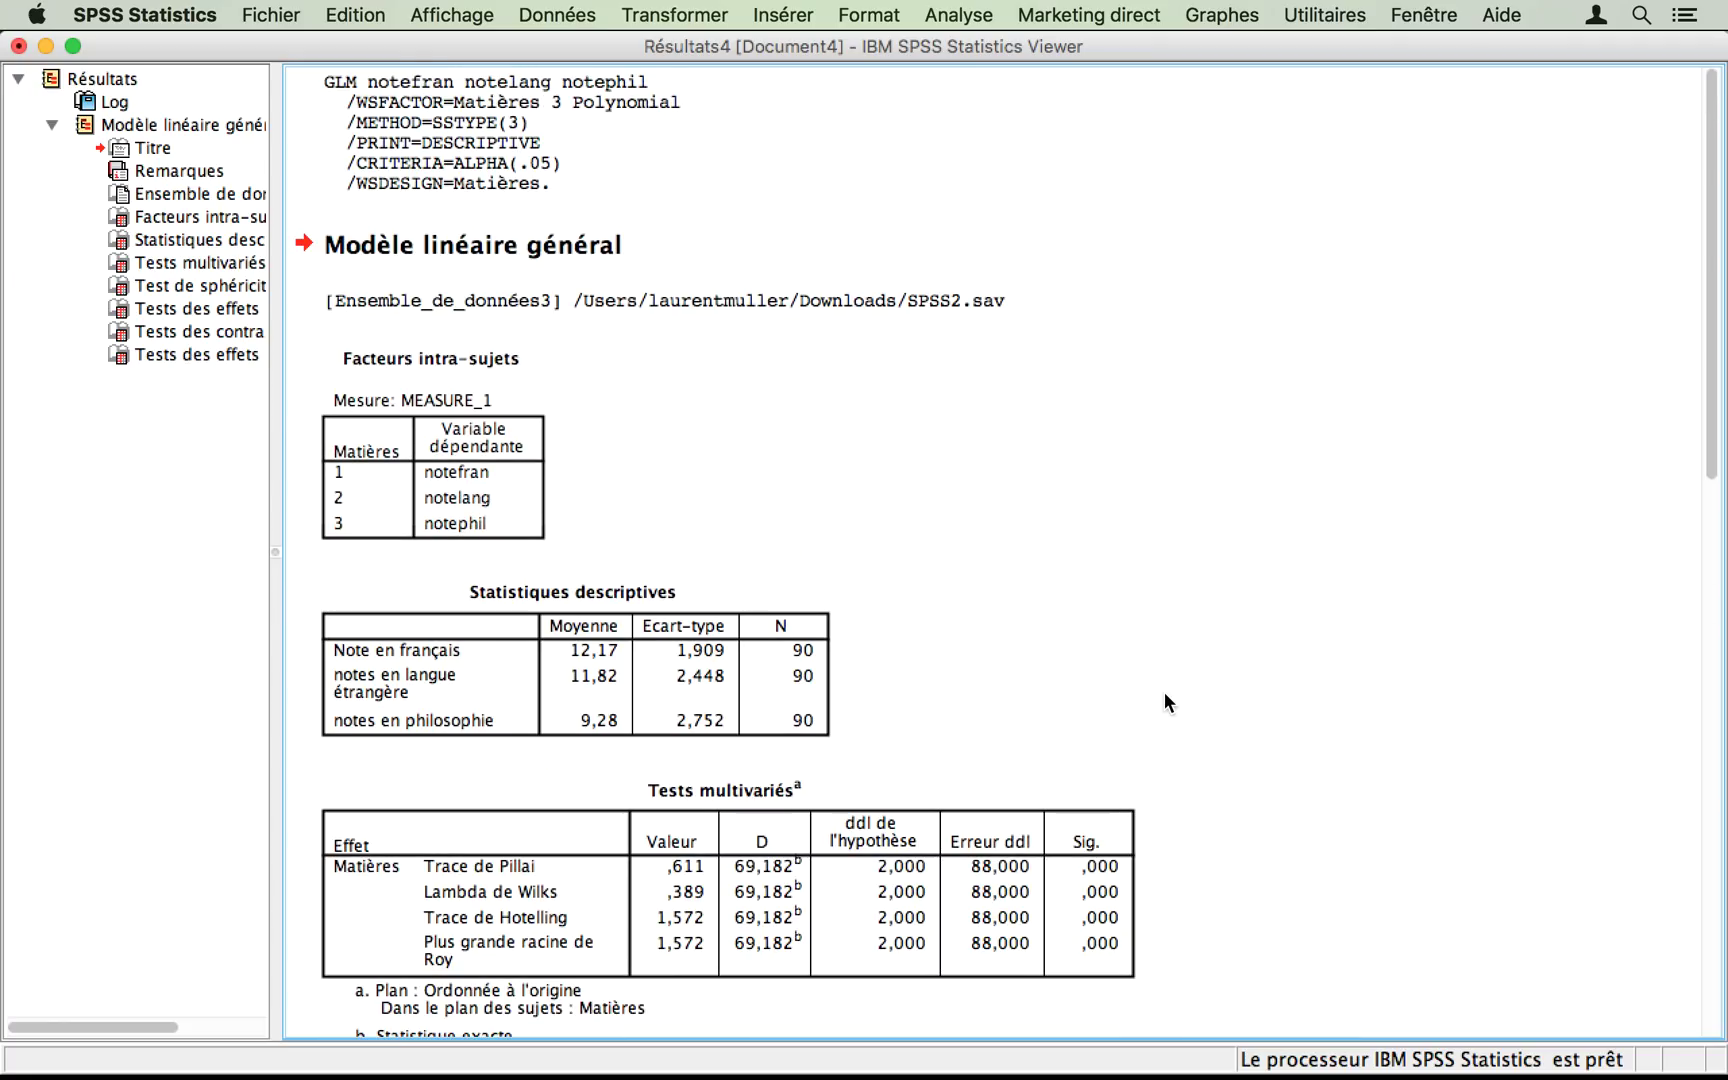
scroll(1165, 694, "down", 15)
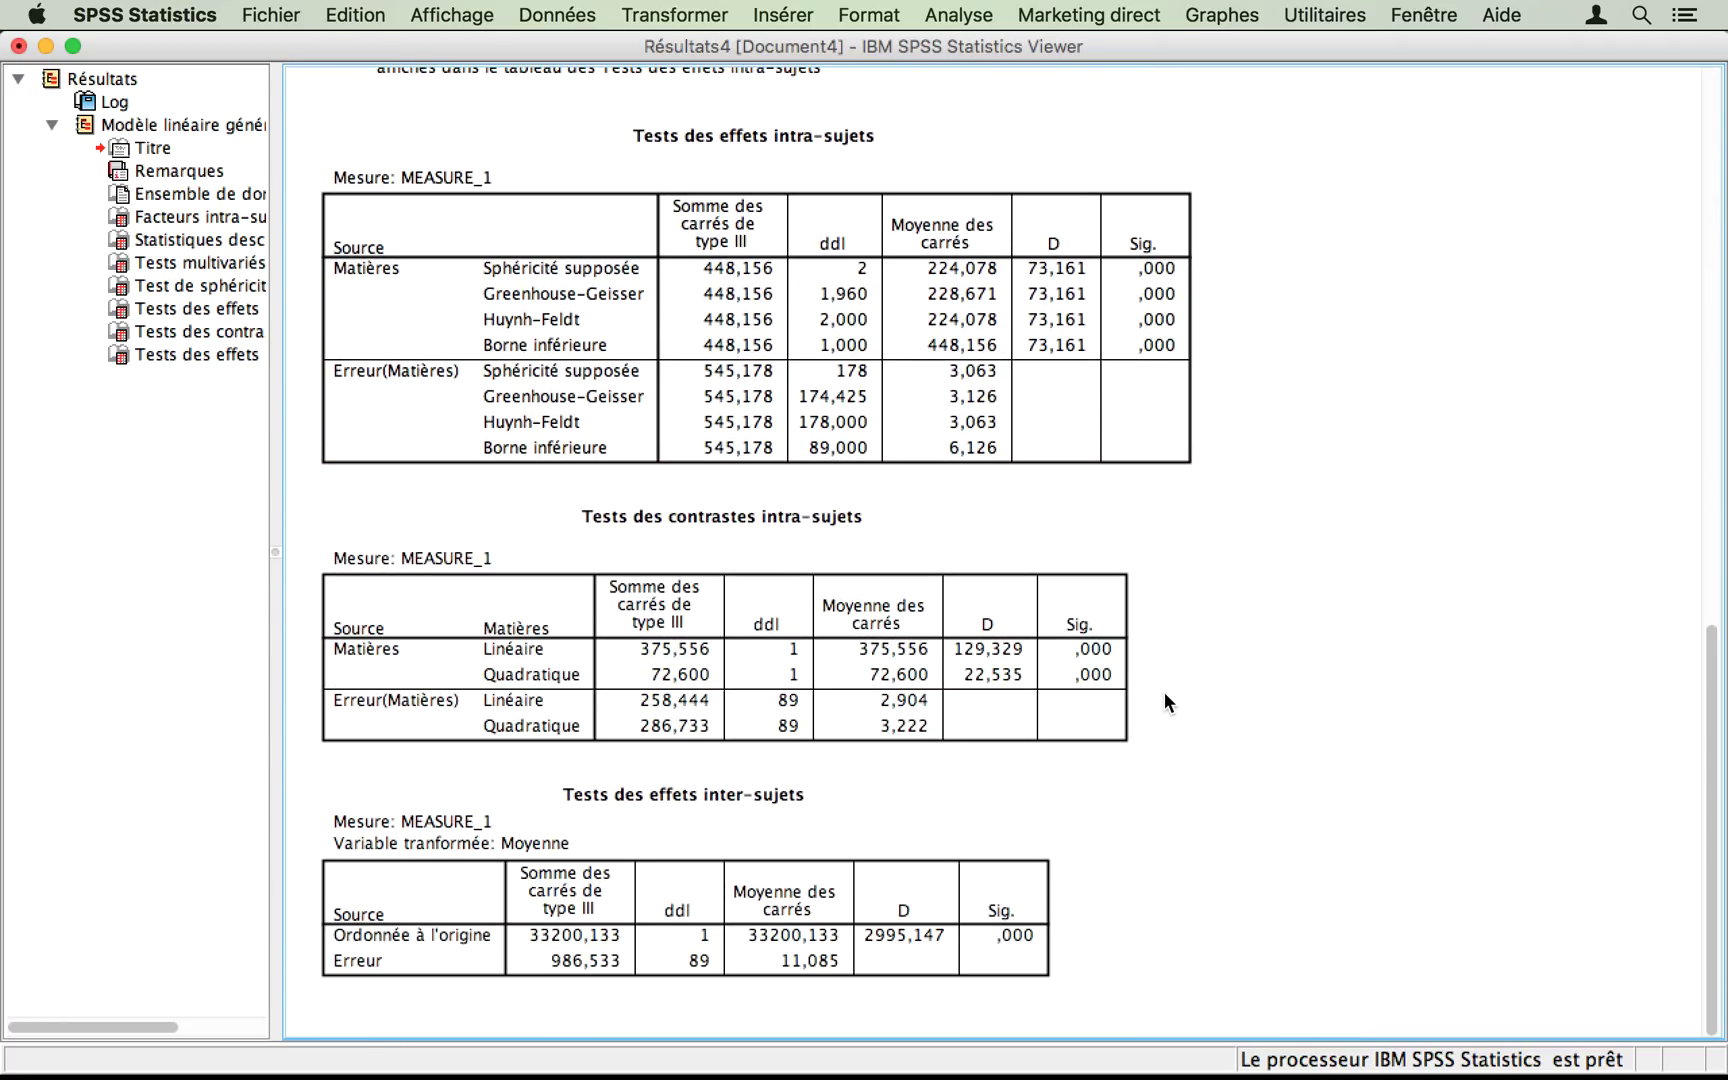
scroll(1164, 693, "up", 15)
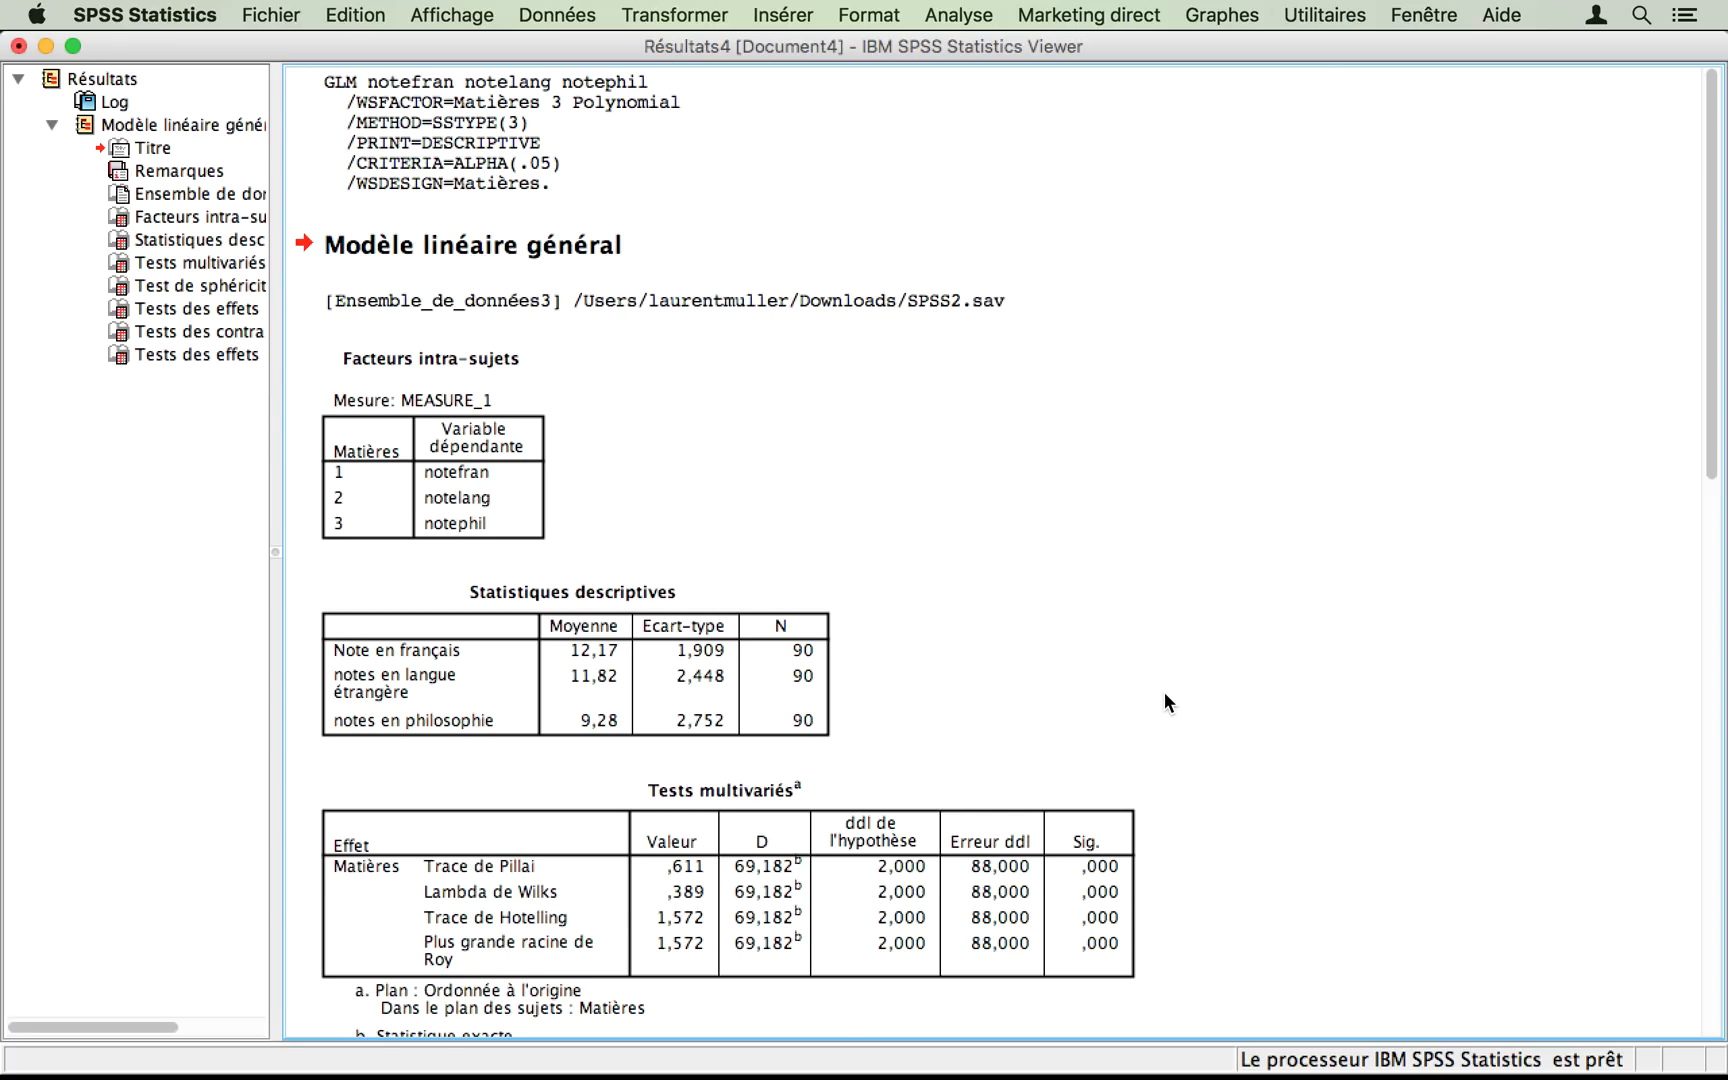
- Select the Statistiques descriptives table and review it along with the Mauchly sphericity and within-subjects effects tables
scroll(1164, 693, "down", 4)
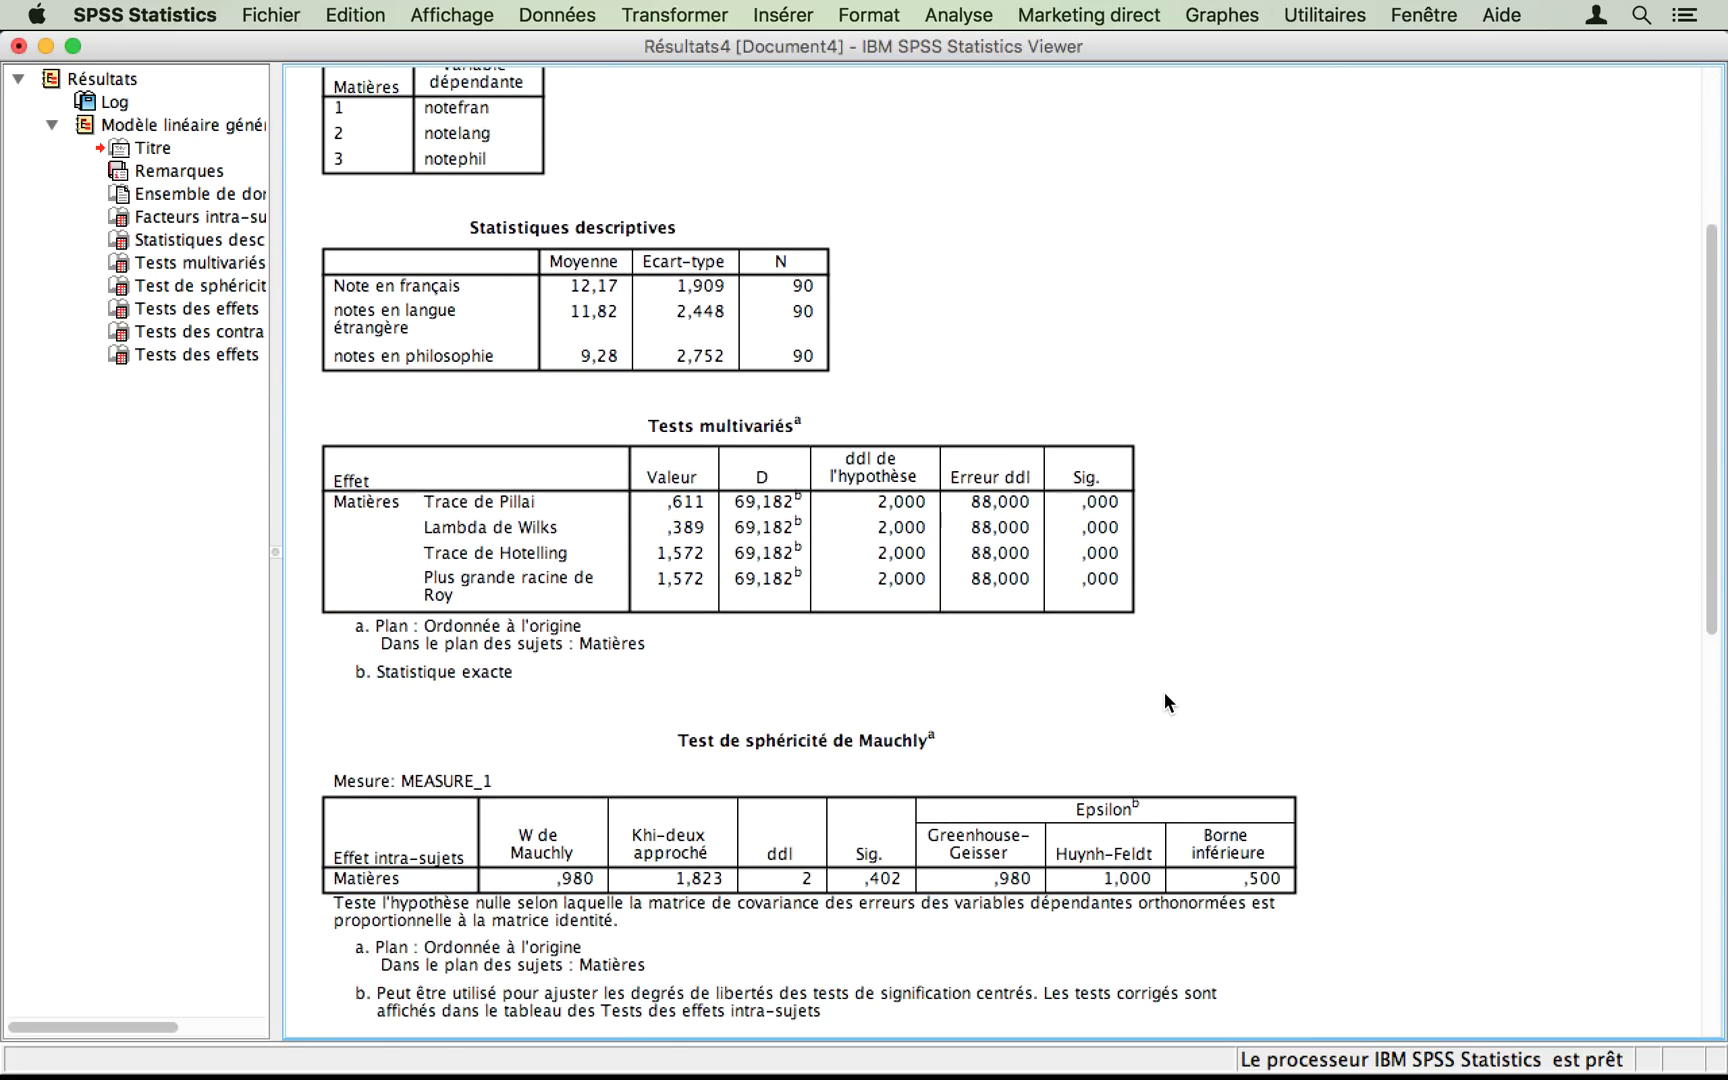
left_click(799, 358)
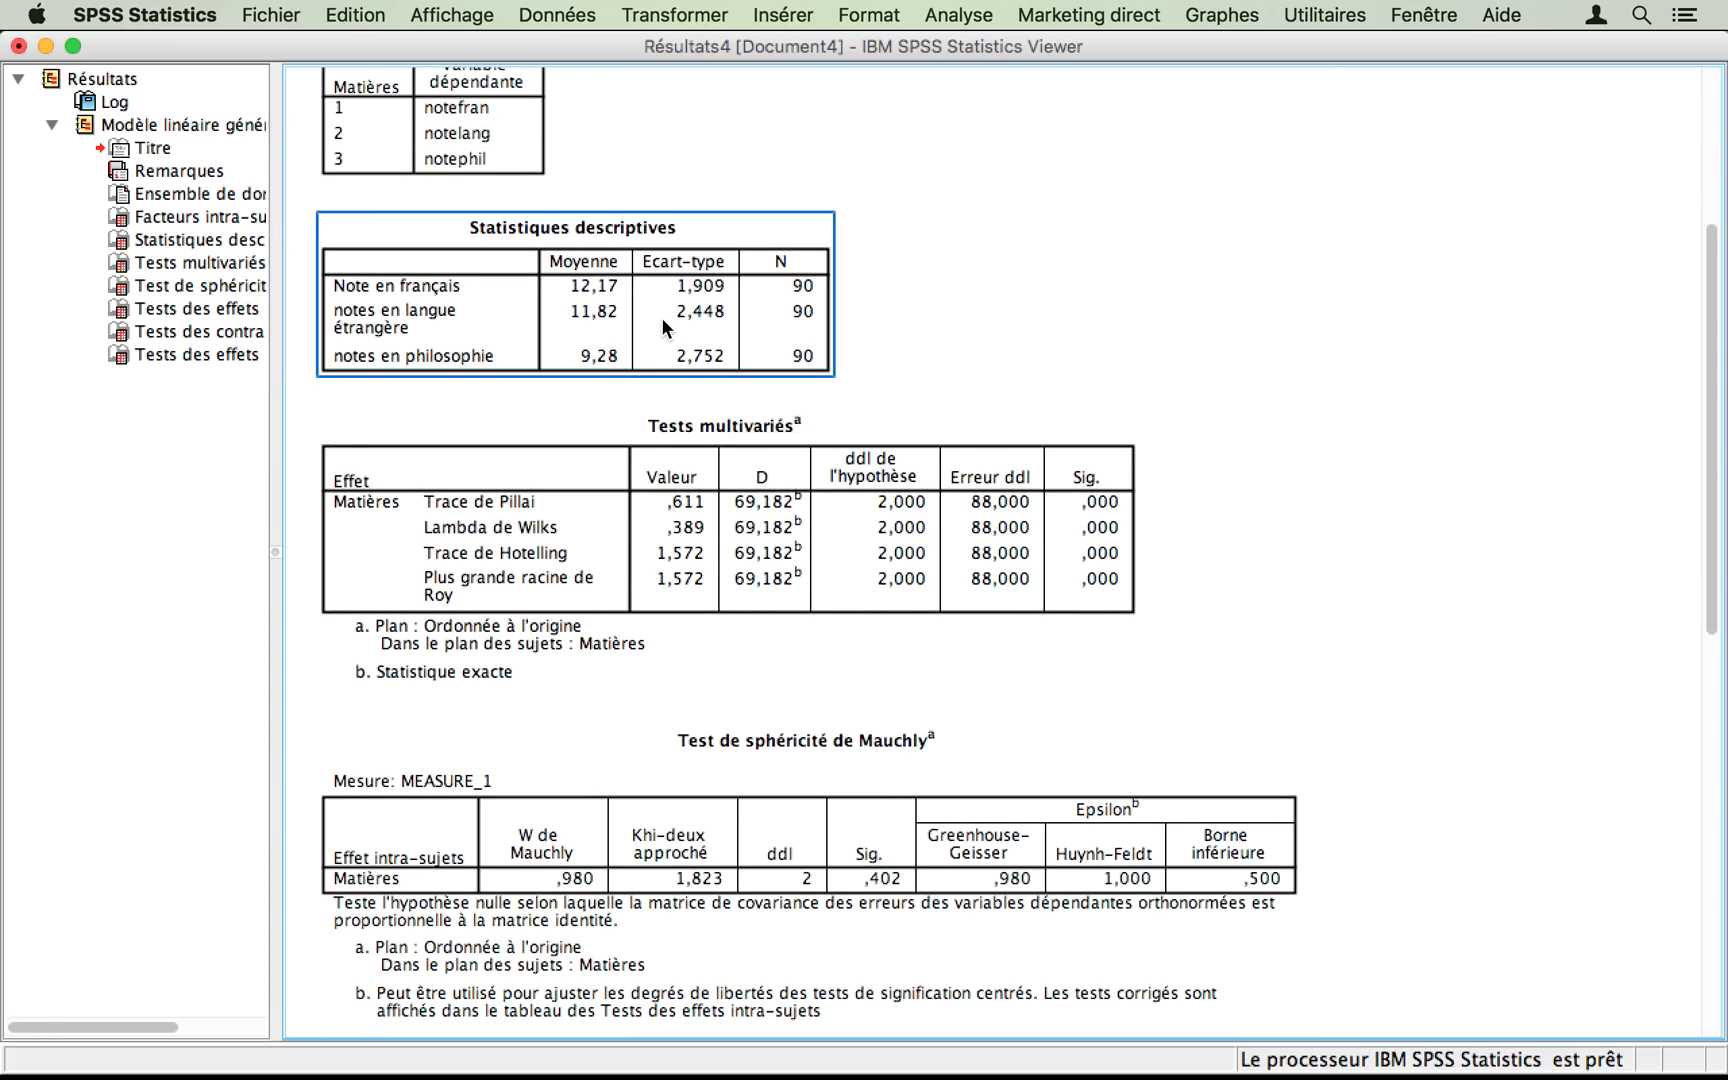
scroll(1015, 282, "up", 2)
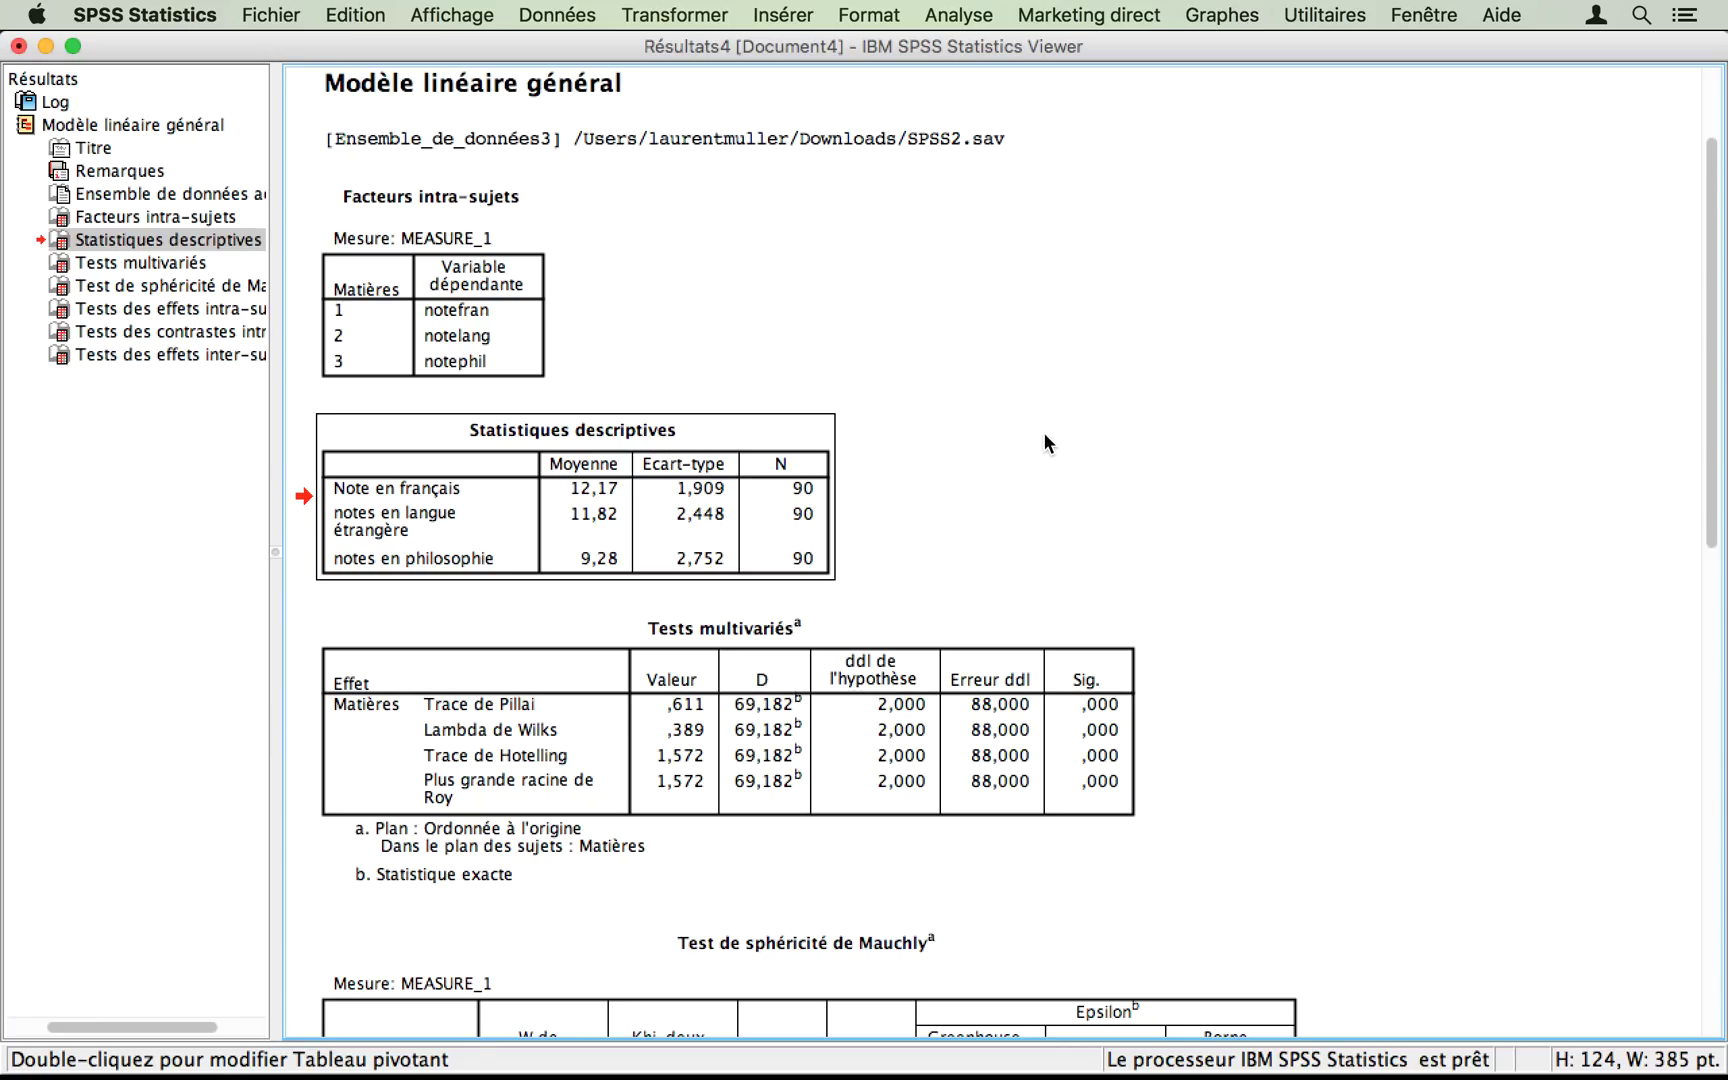
scroll(1275, 476, "down", 10)
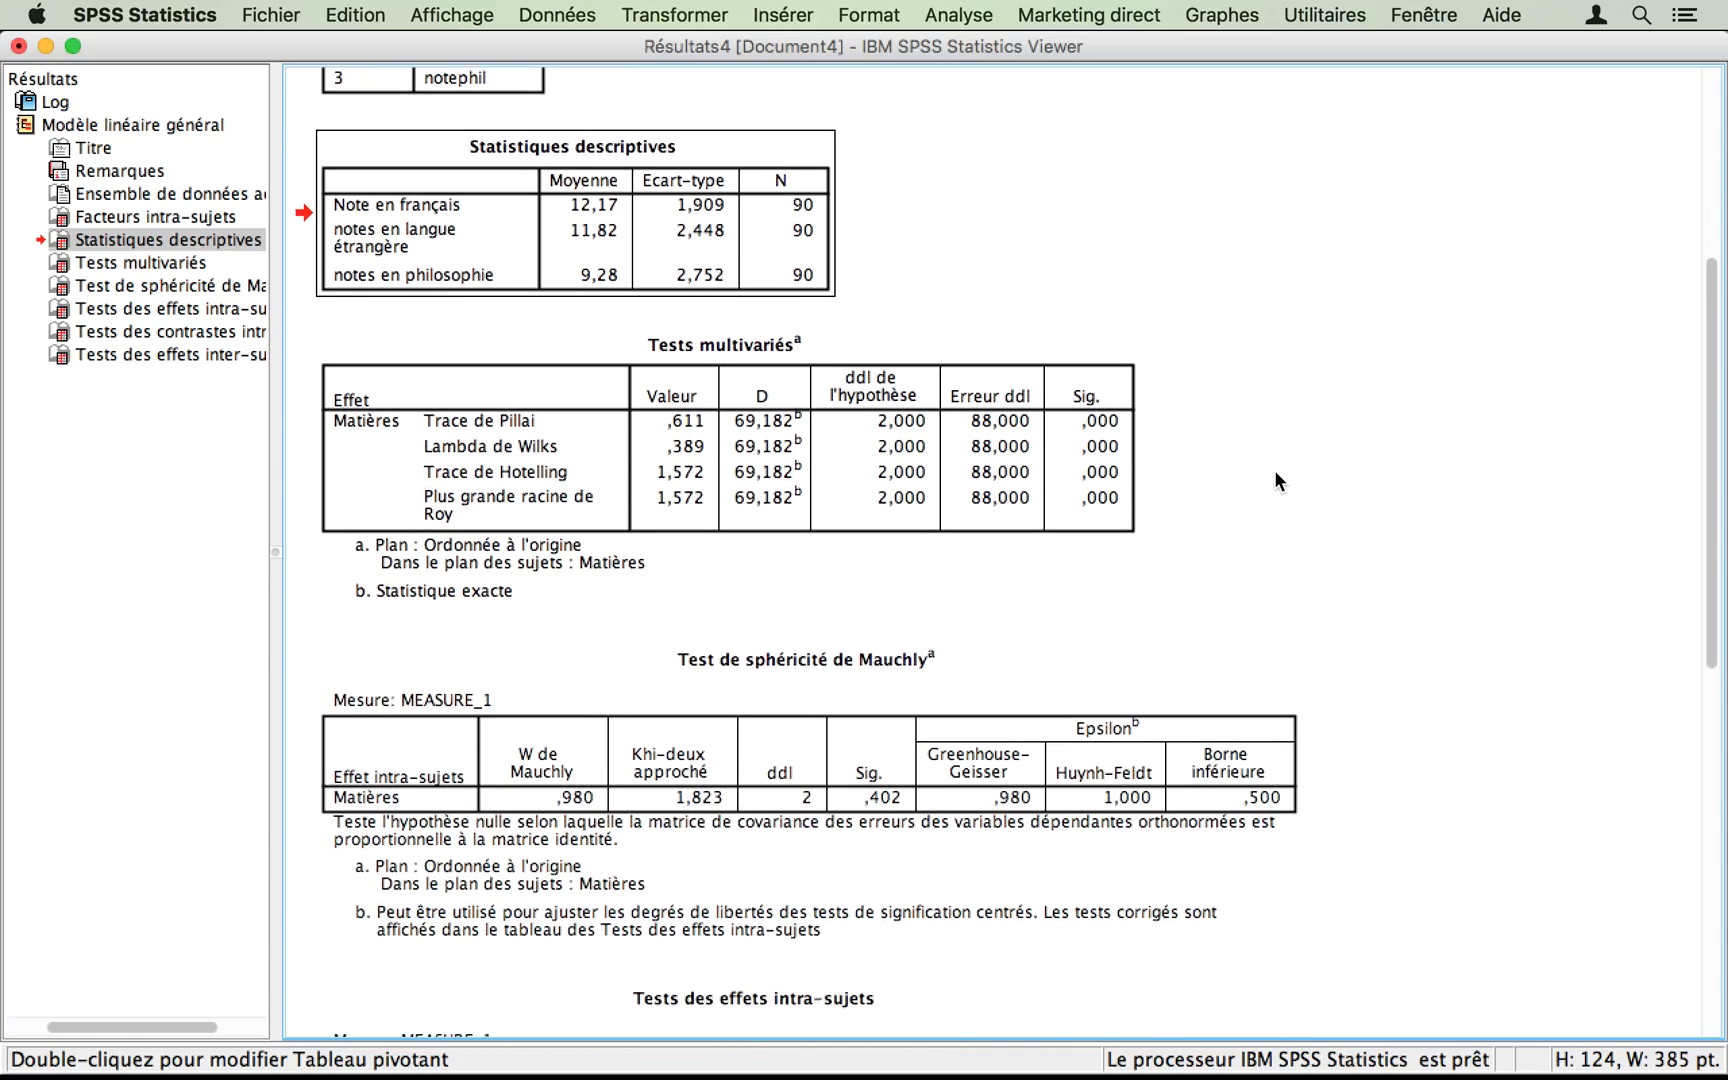
scroll(1274, 481, "down", 7)
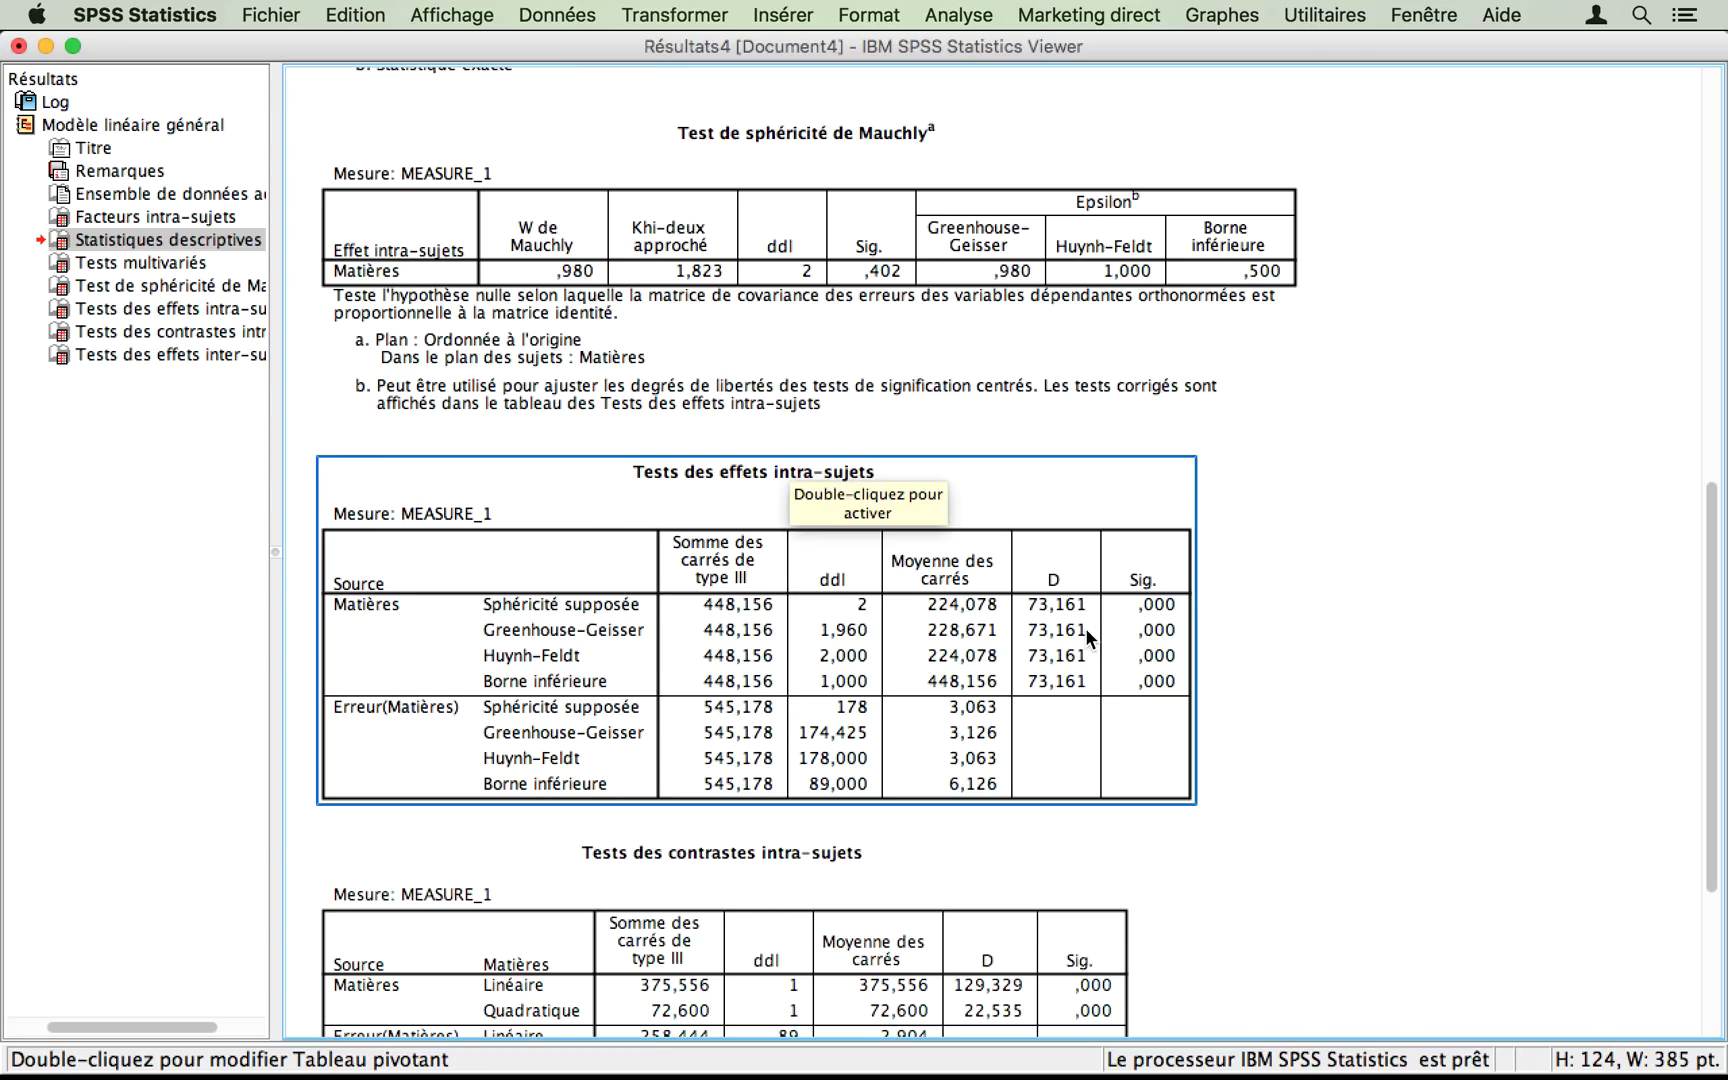
scroll(1054, 607, "up", 15)
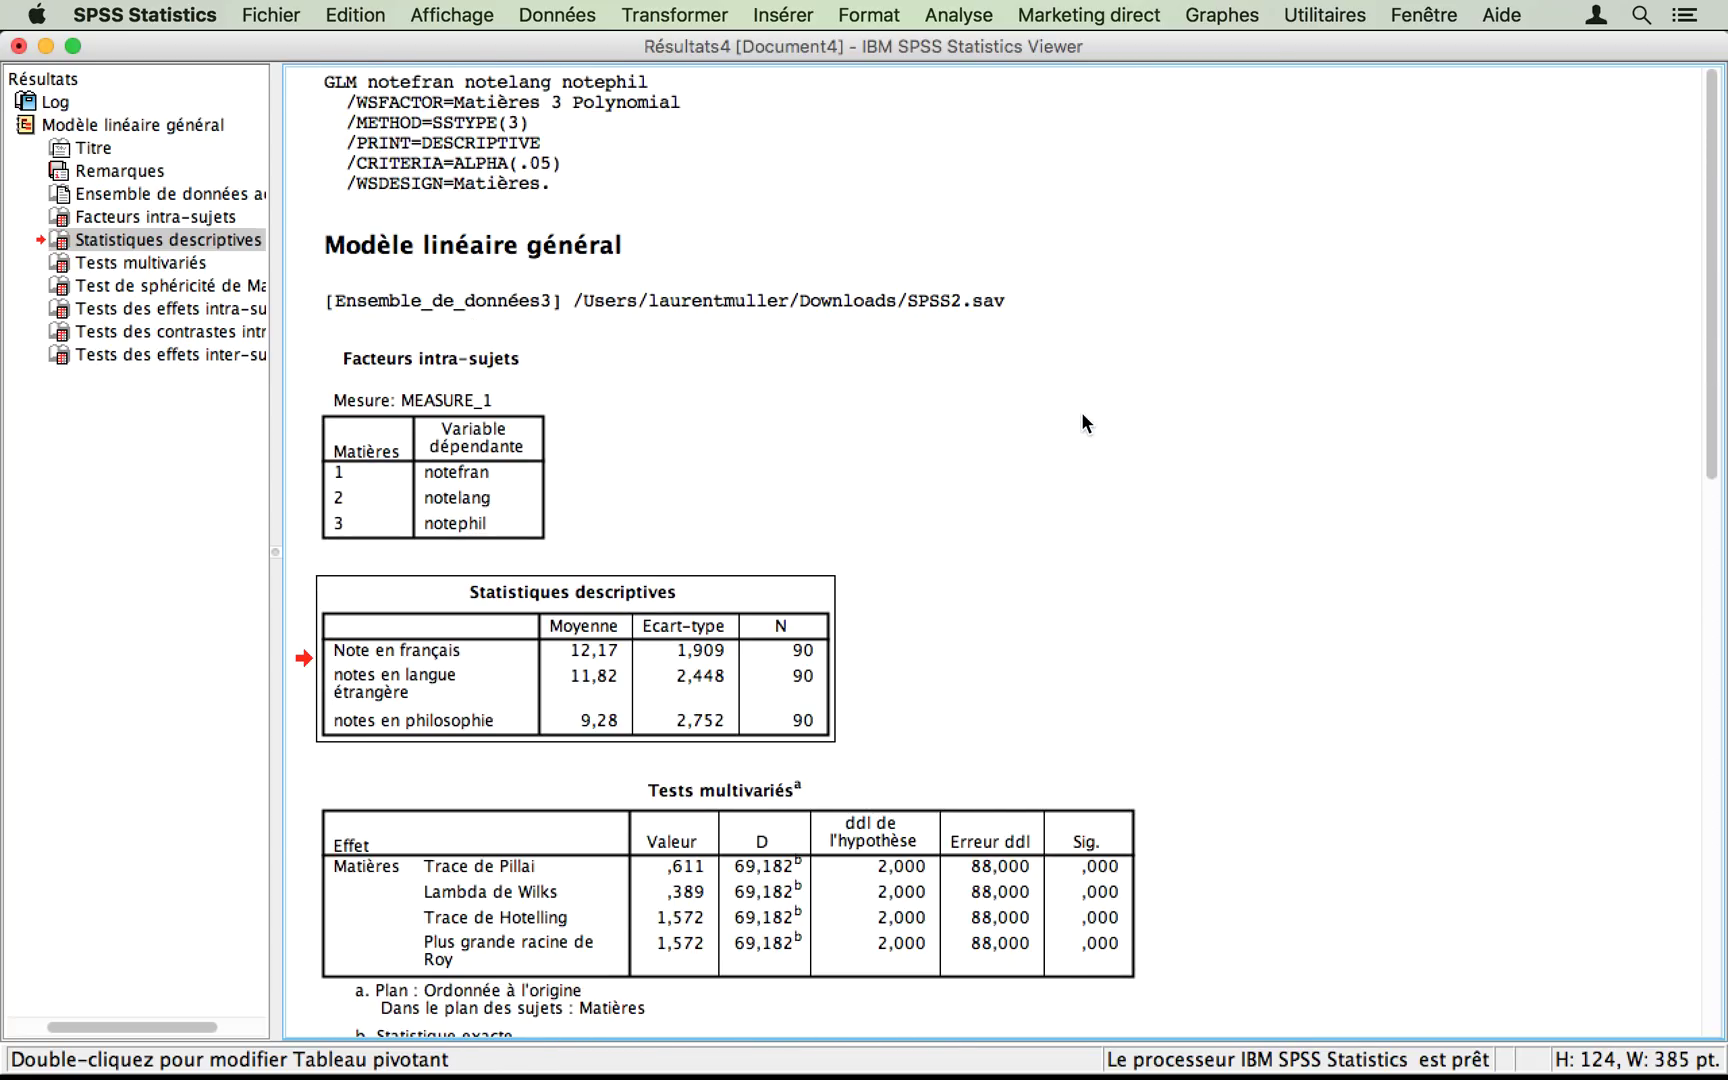
scroll(1085, 422, "down", 5)
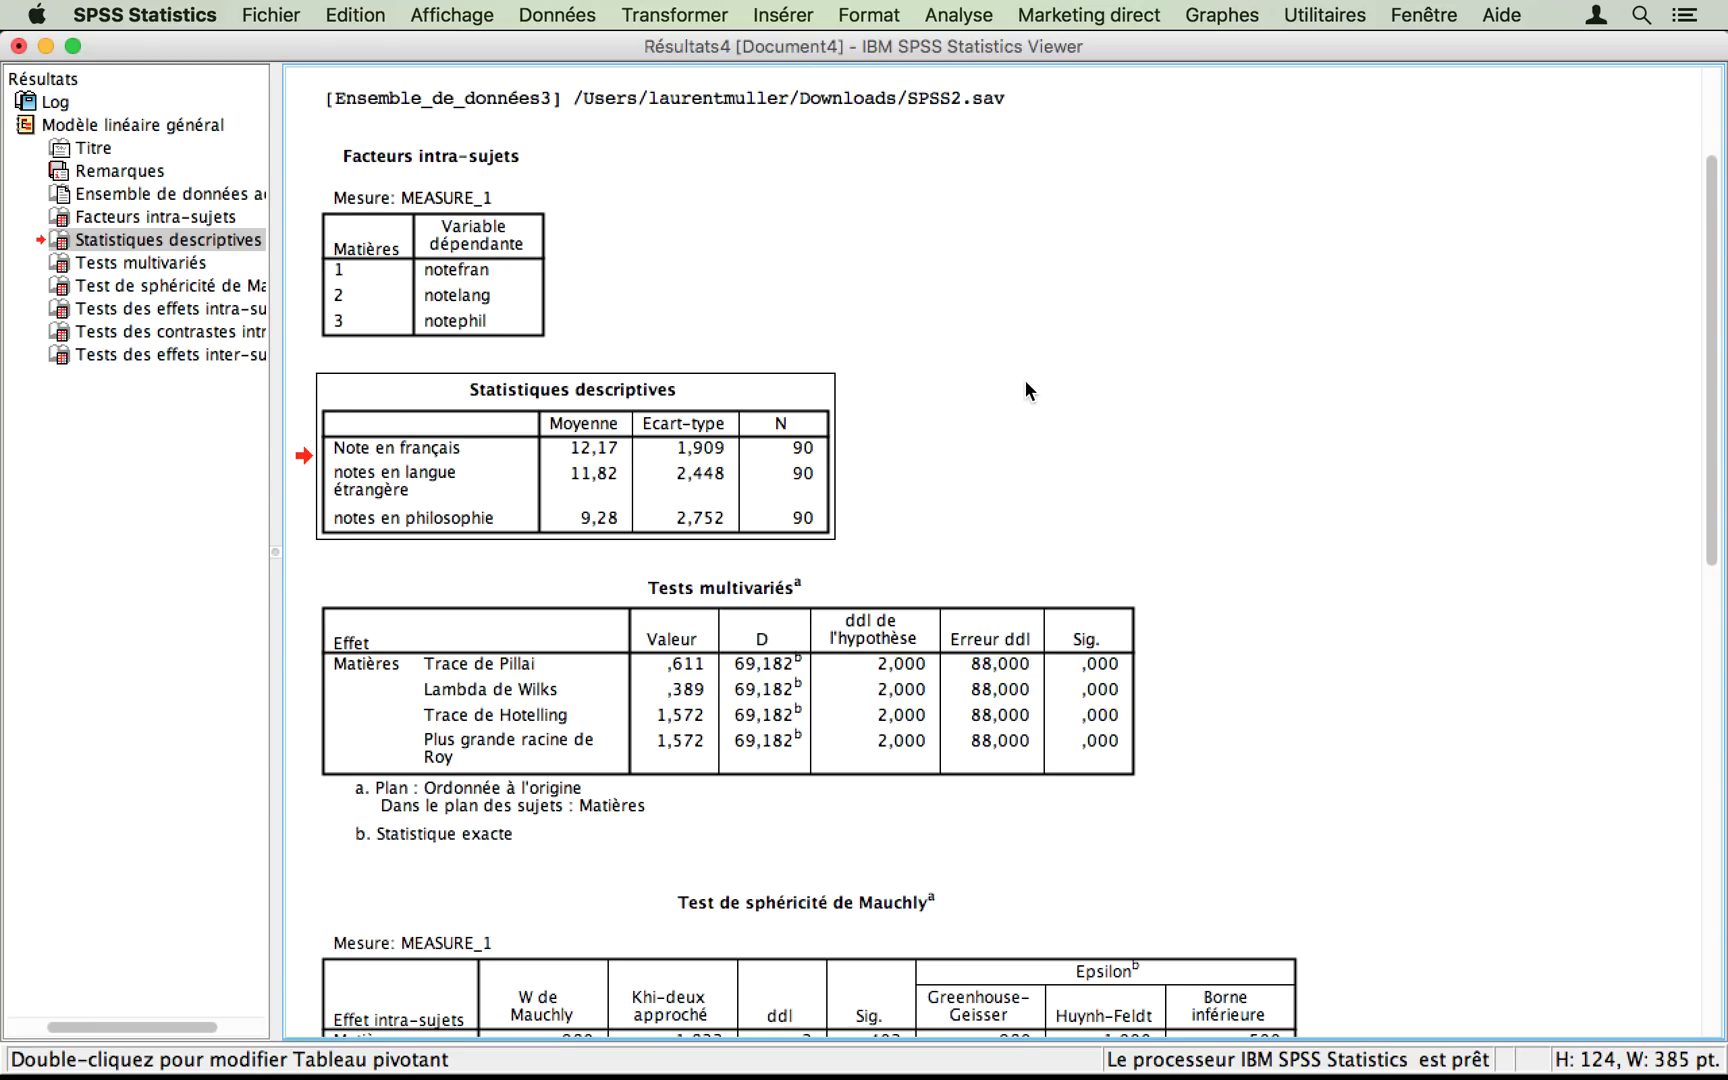
- Examine the mean grades in French, foreign language and philosophy in the Statistiques descriptives table
left_click(691, 400)
left_click(636, 406)
left_click(997, 452)
left_click(778, 412)
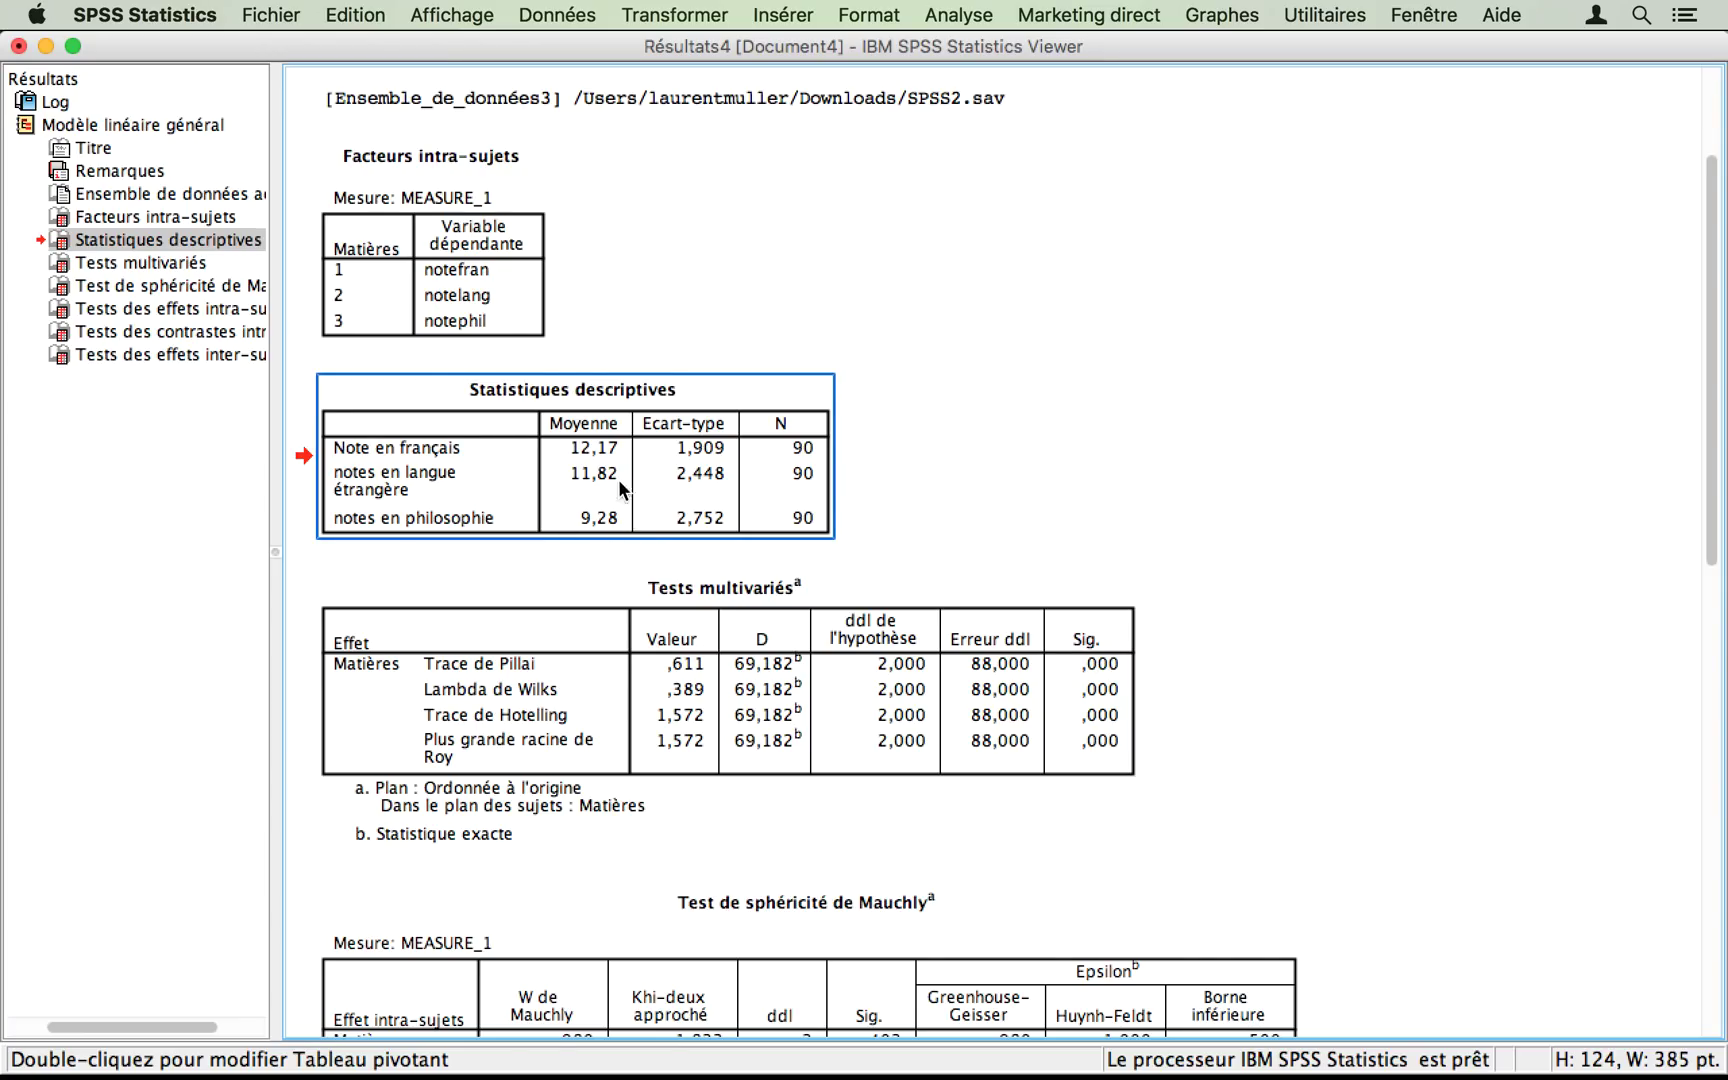
left_click(647, 551)
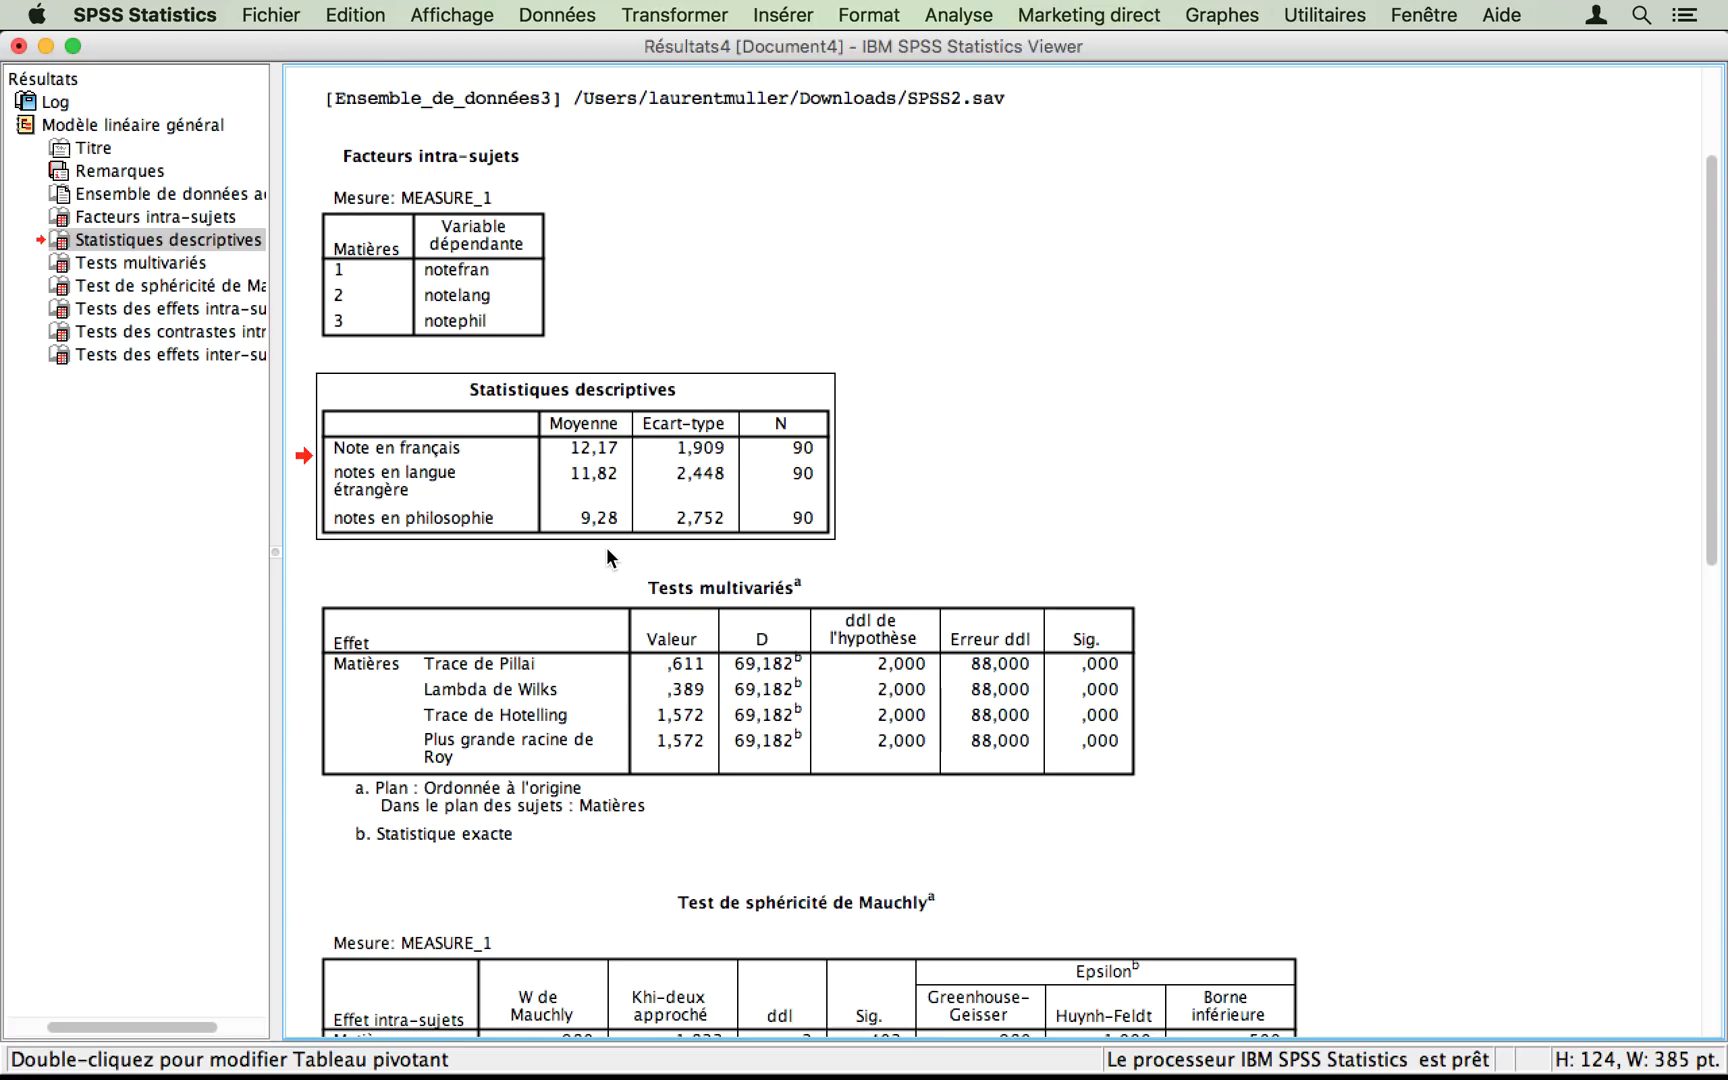
left_click(606, 545)
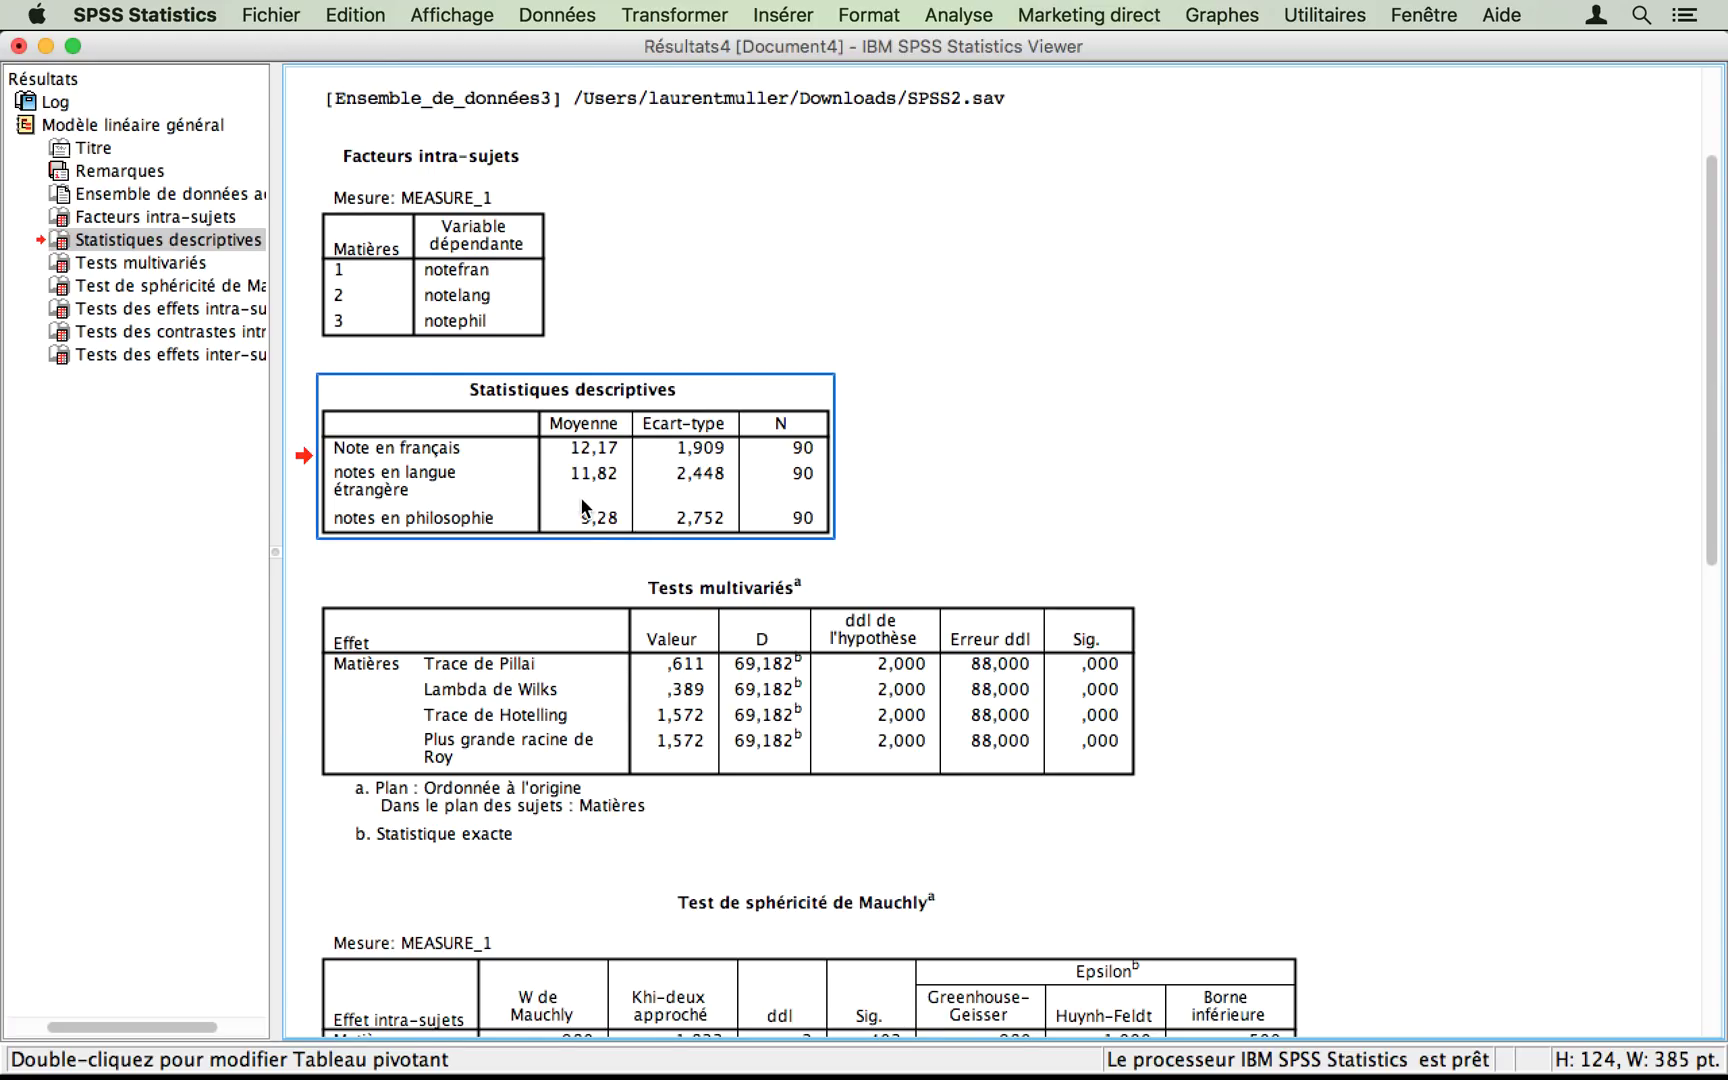
left_click(590, 551)
left_click(629, 517)
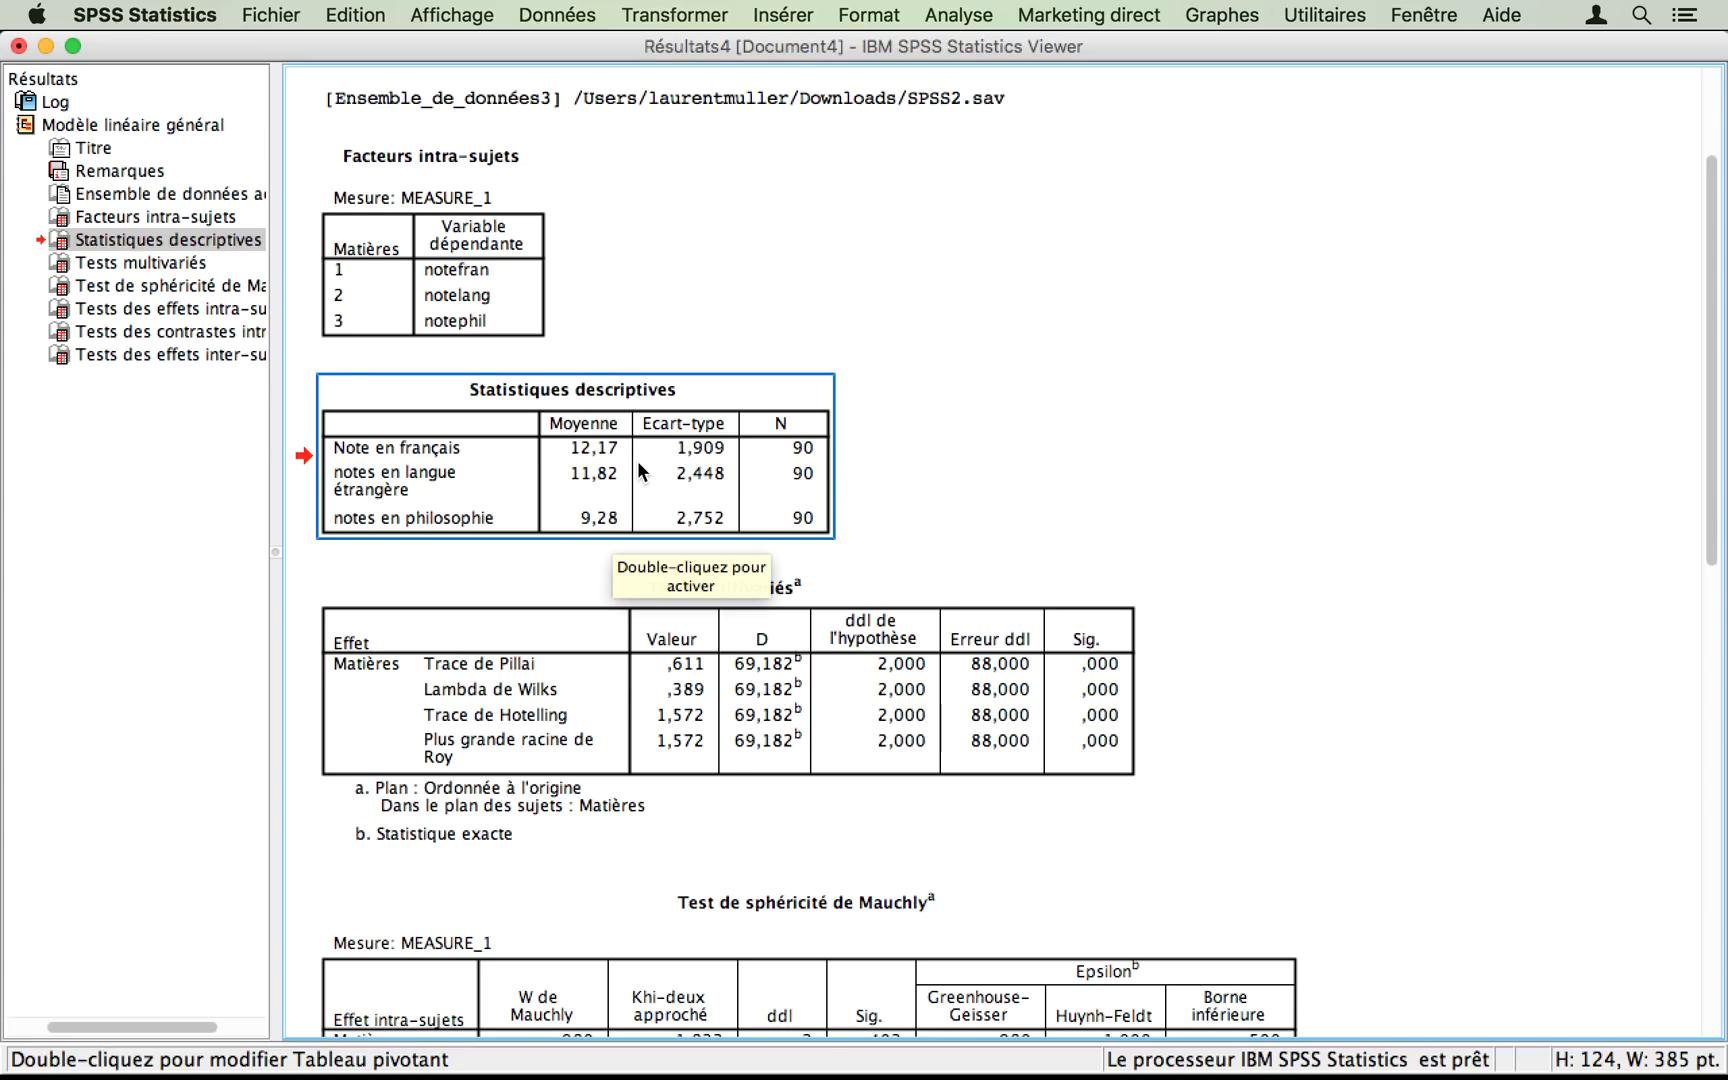
left_click(886, 470)
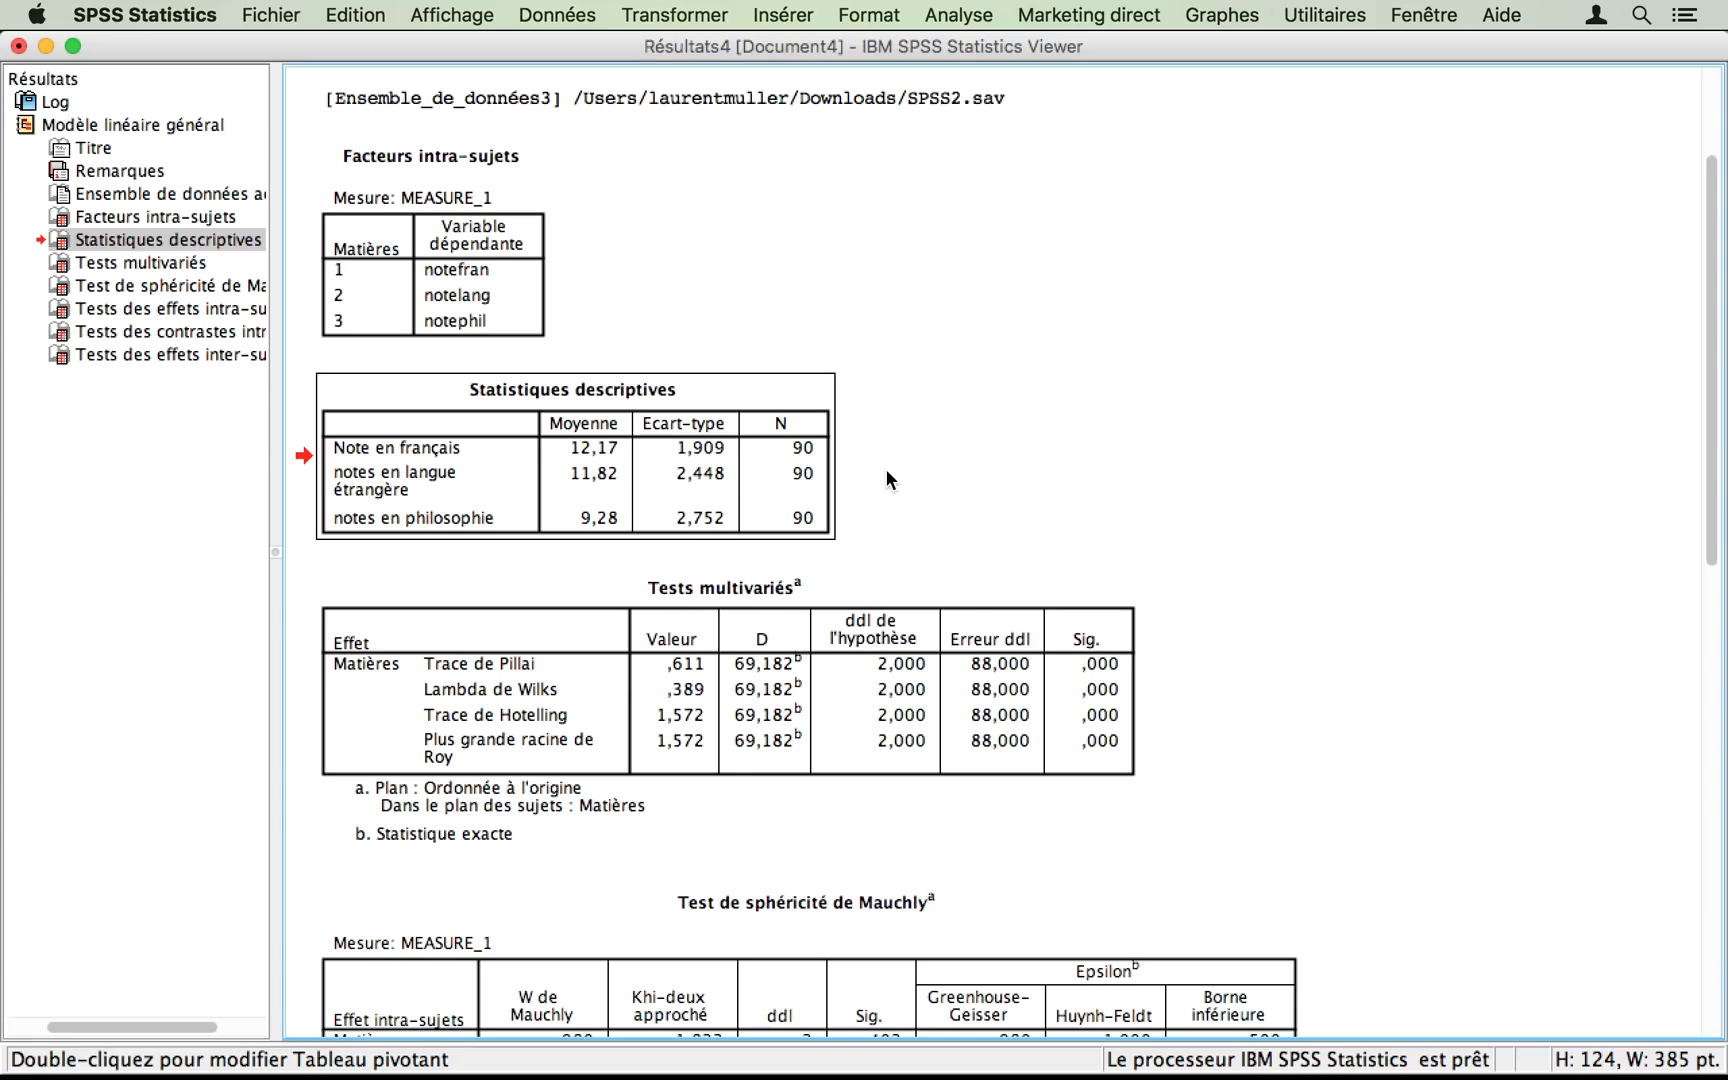
- Examine the Matières effect in the Tests des effets intra-sujets table, reading its D and Sig. columns under Sphéricité supposée
scroll(886, 475, "down", 2)
scroll(886, 476, "down", 3)
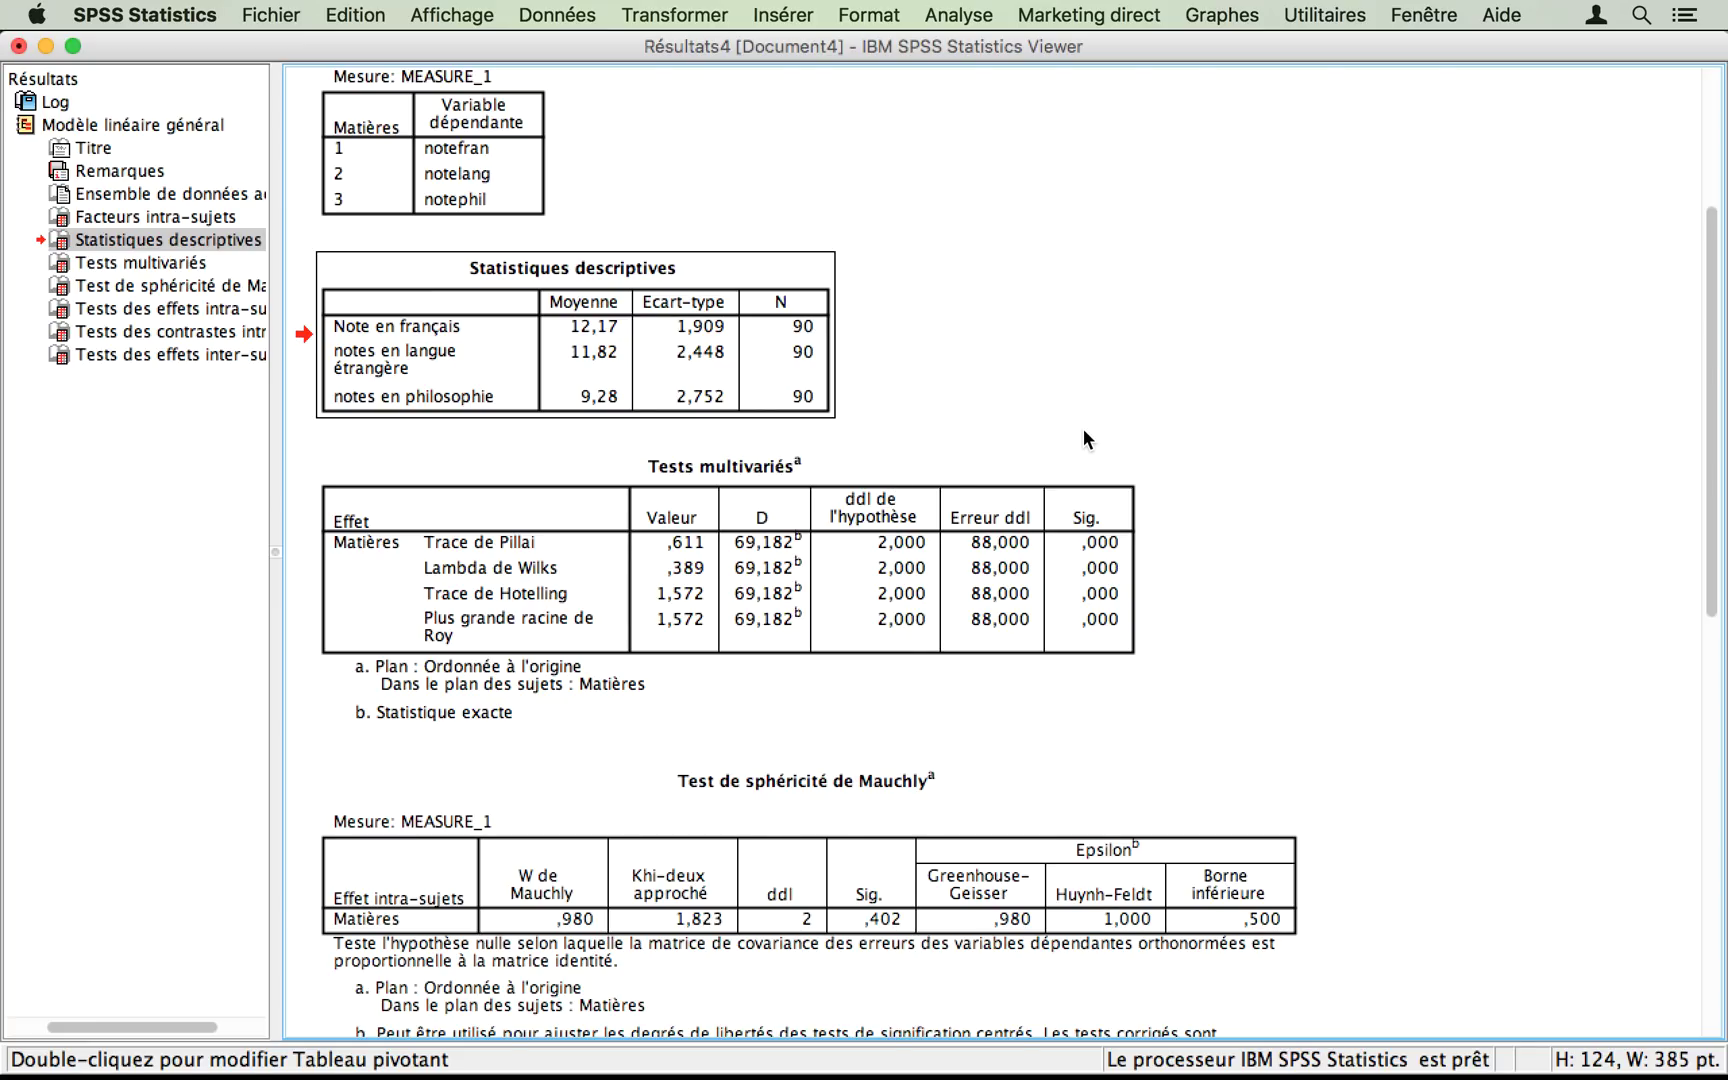
scroll(1083, 438, "down", 20)
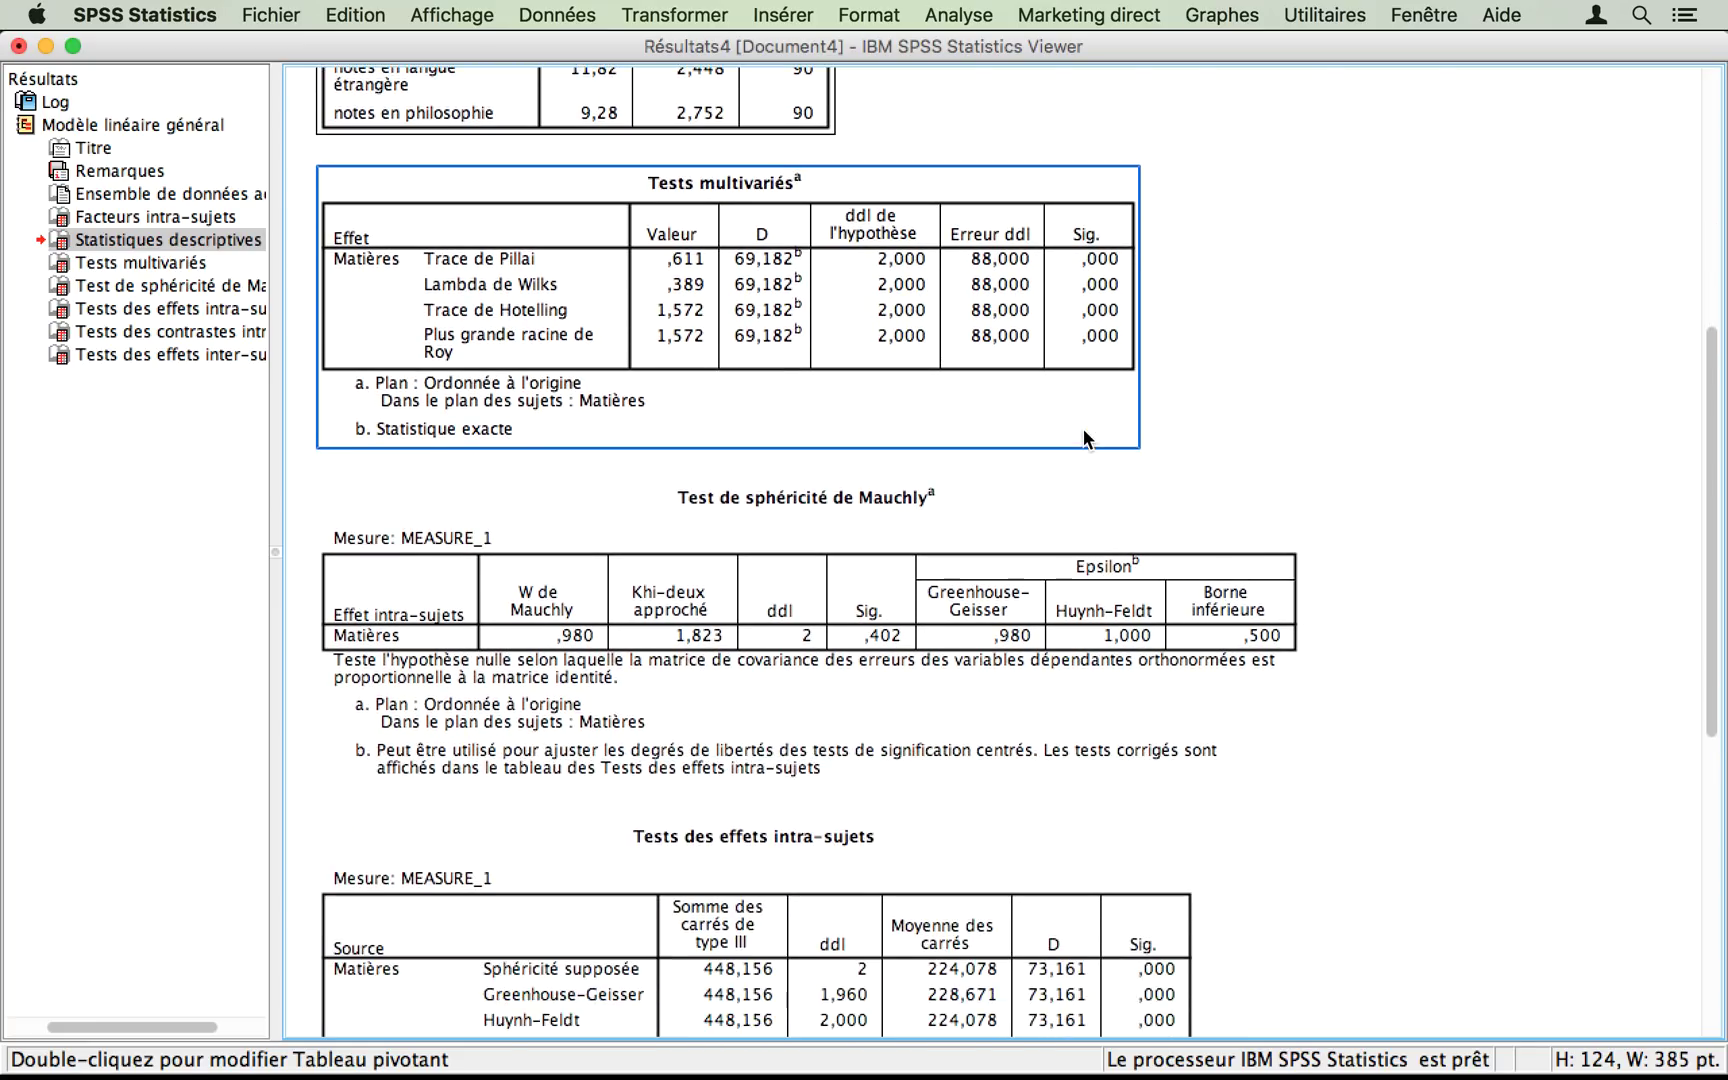
scroll(1083, 428, "down", 6)
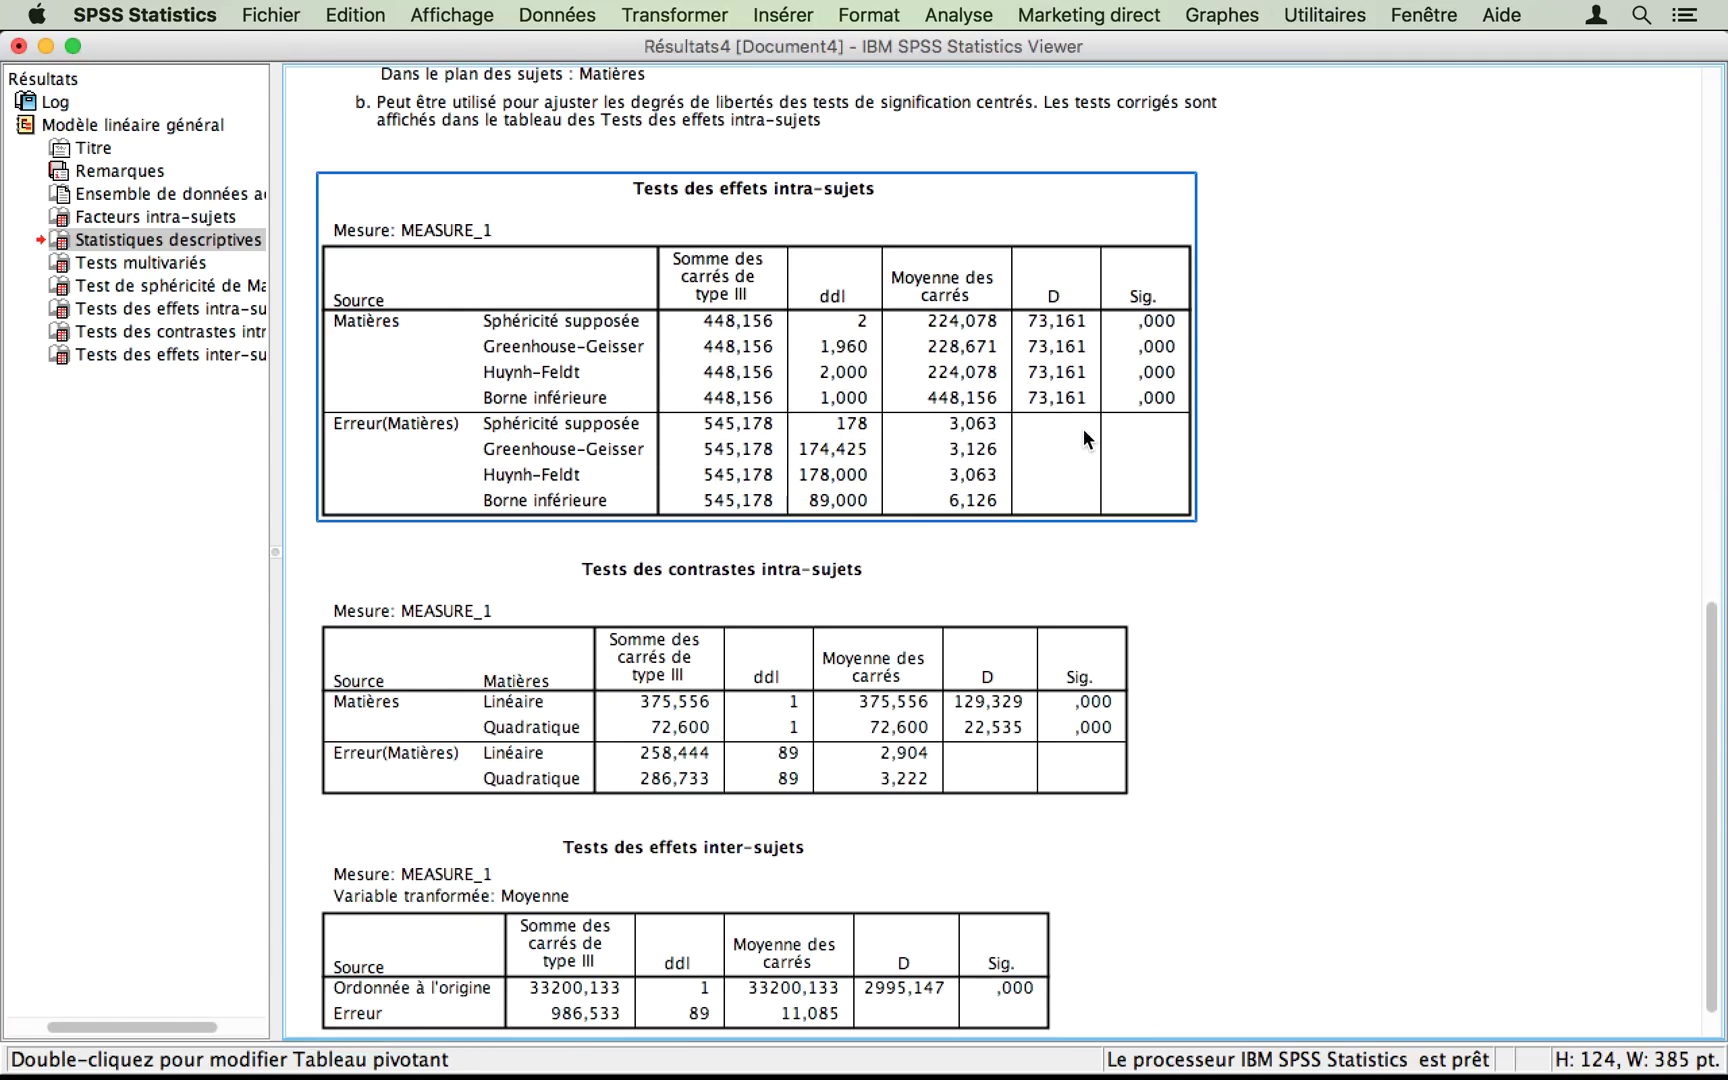
left_click(1322, 473)
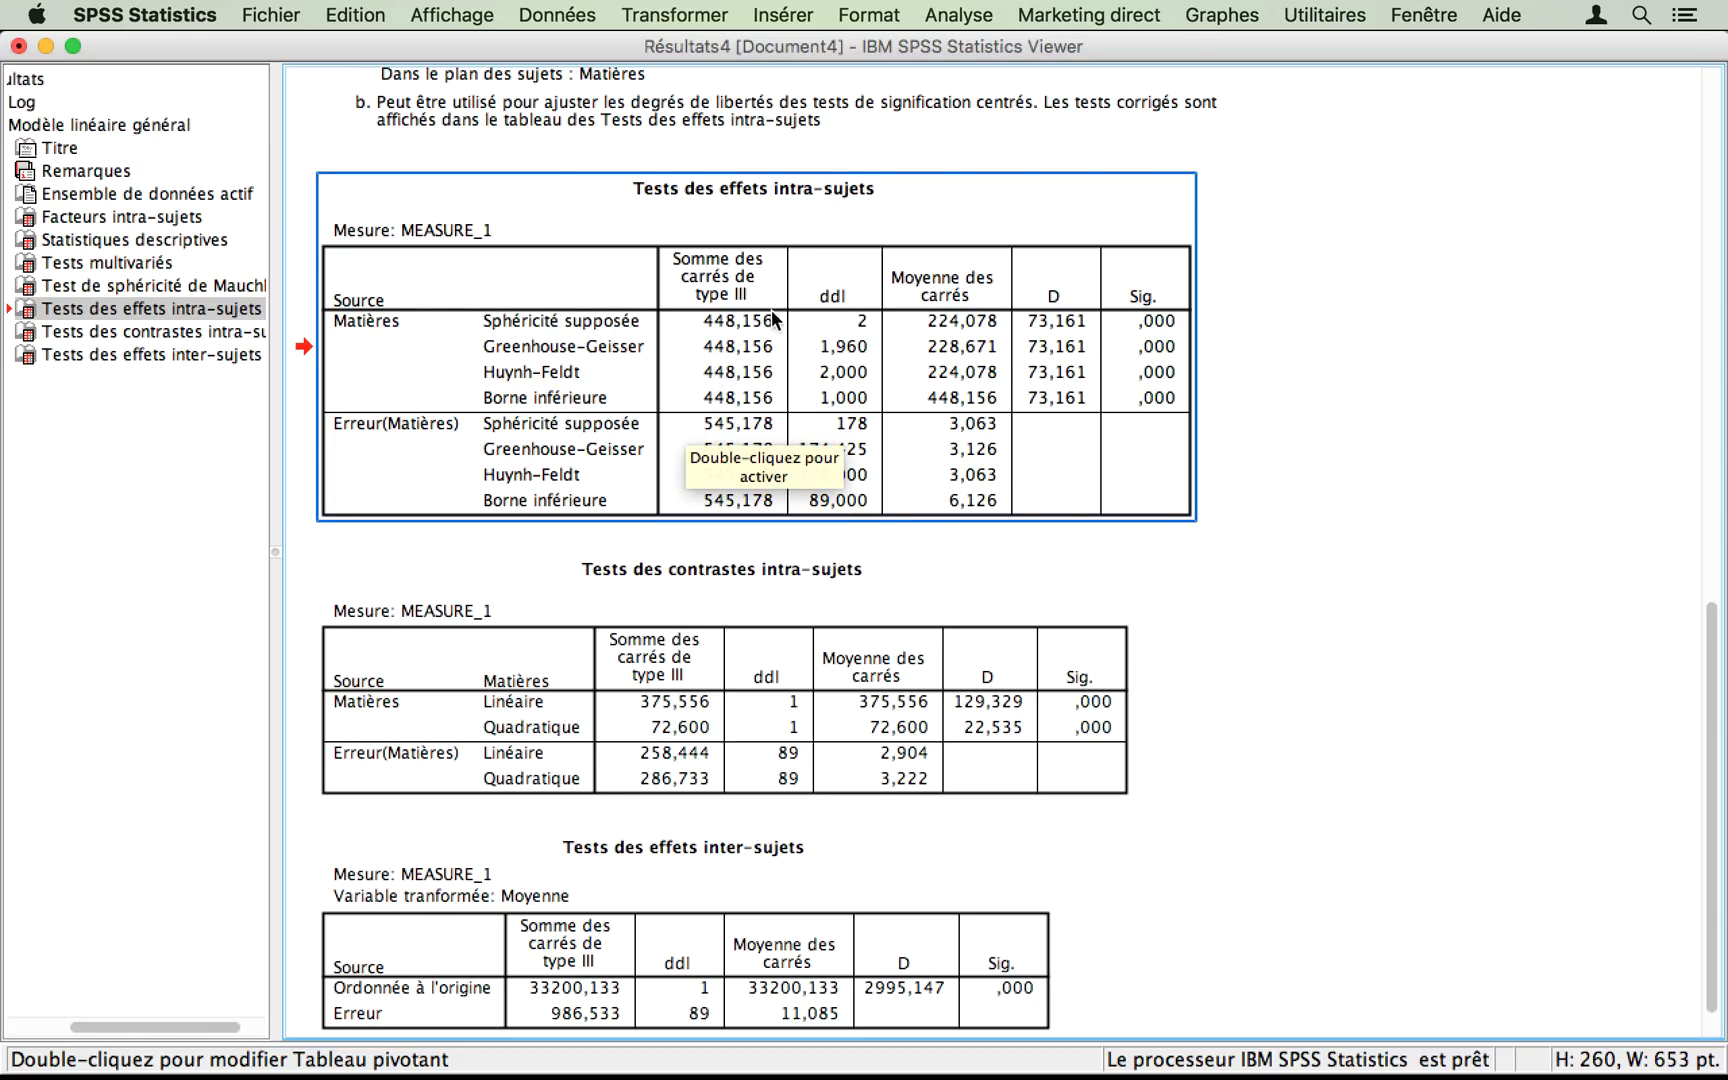
left_click(1203, 328)
left_click(1185, 333)
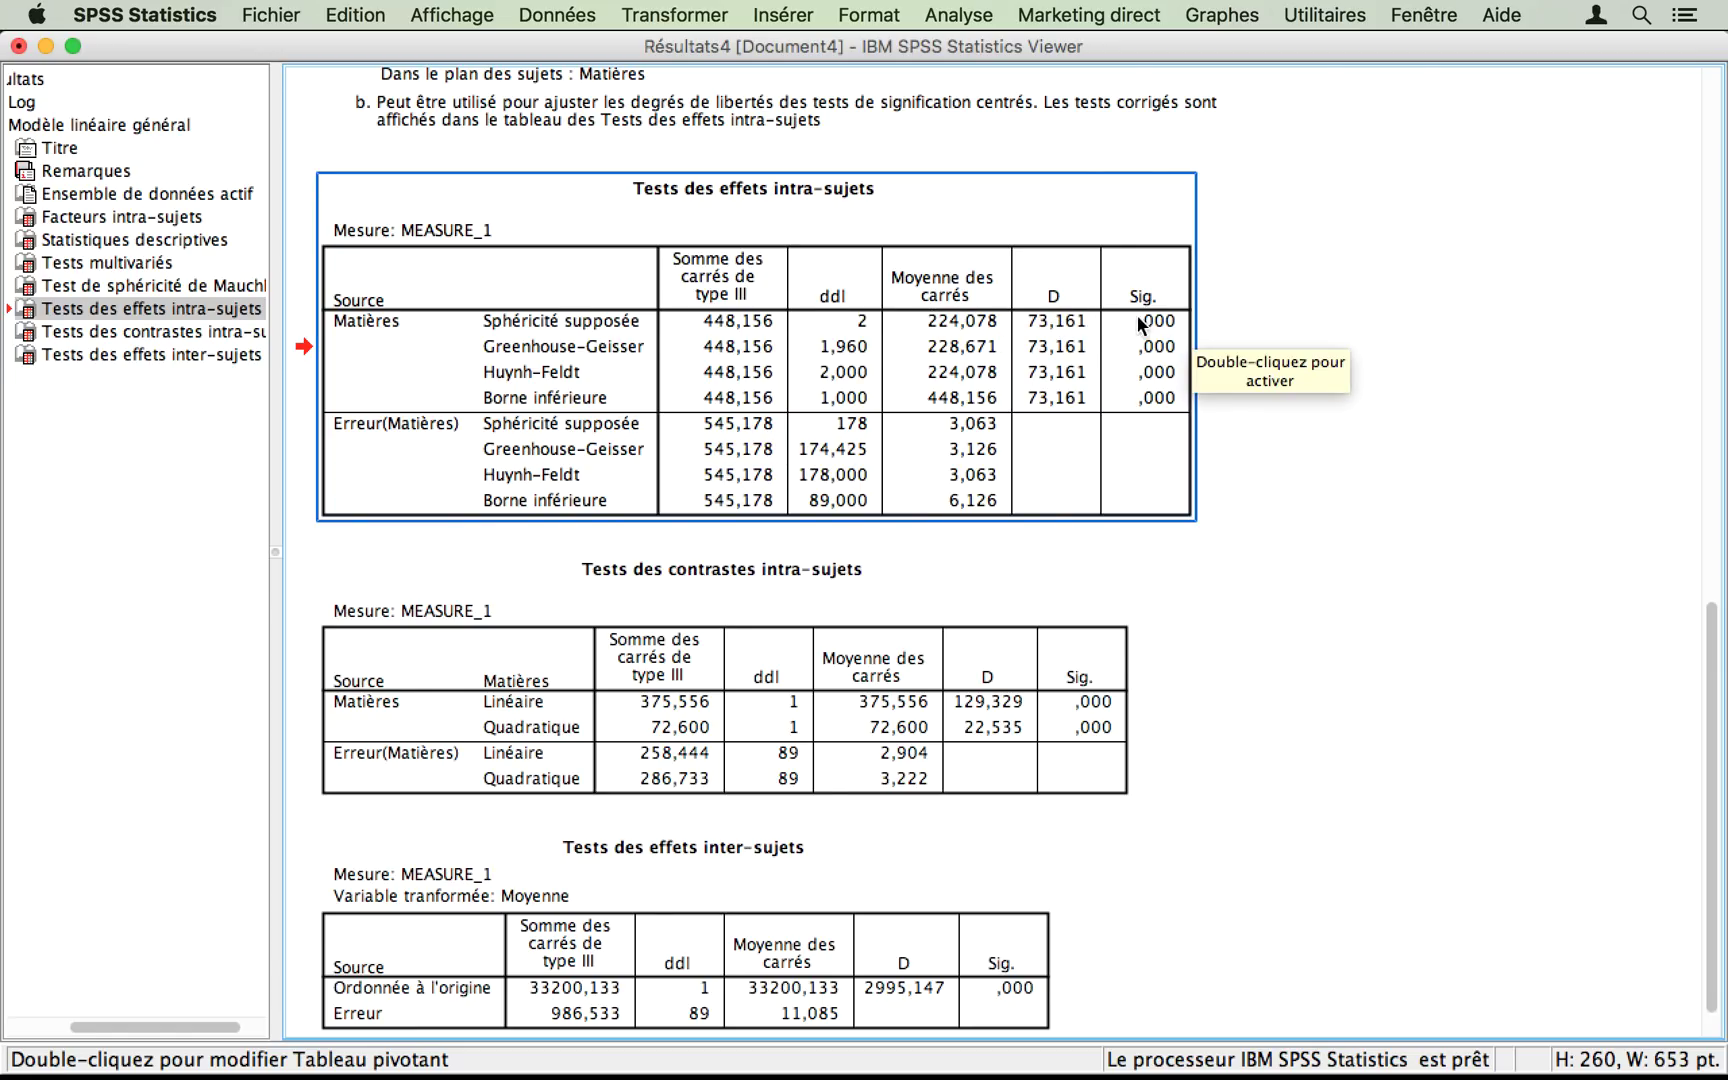
left_click(1219, 320)
left_click(1185, 450)
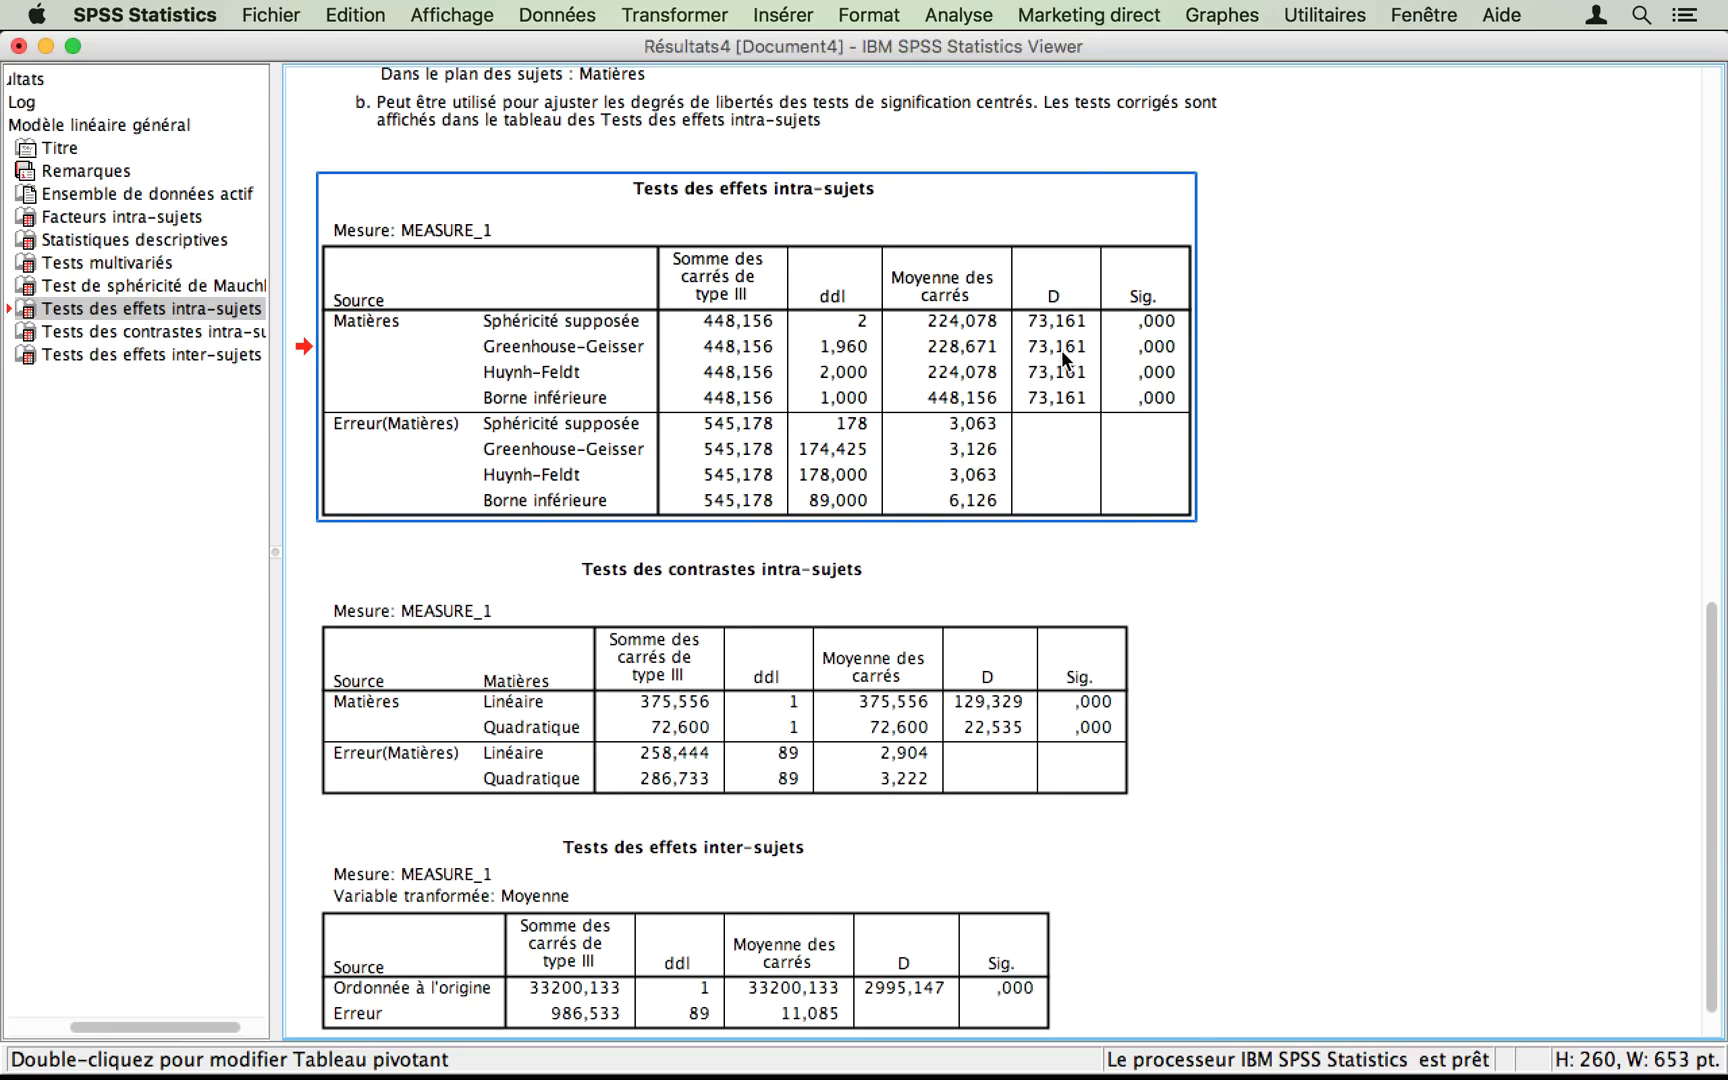
left_click(1363, 474)
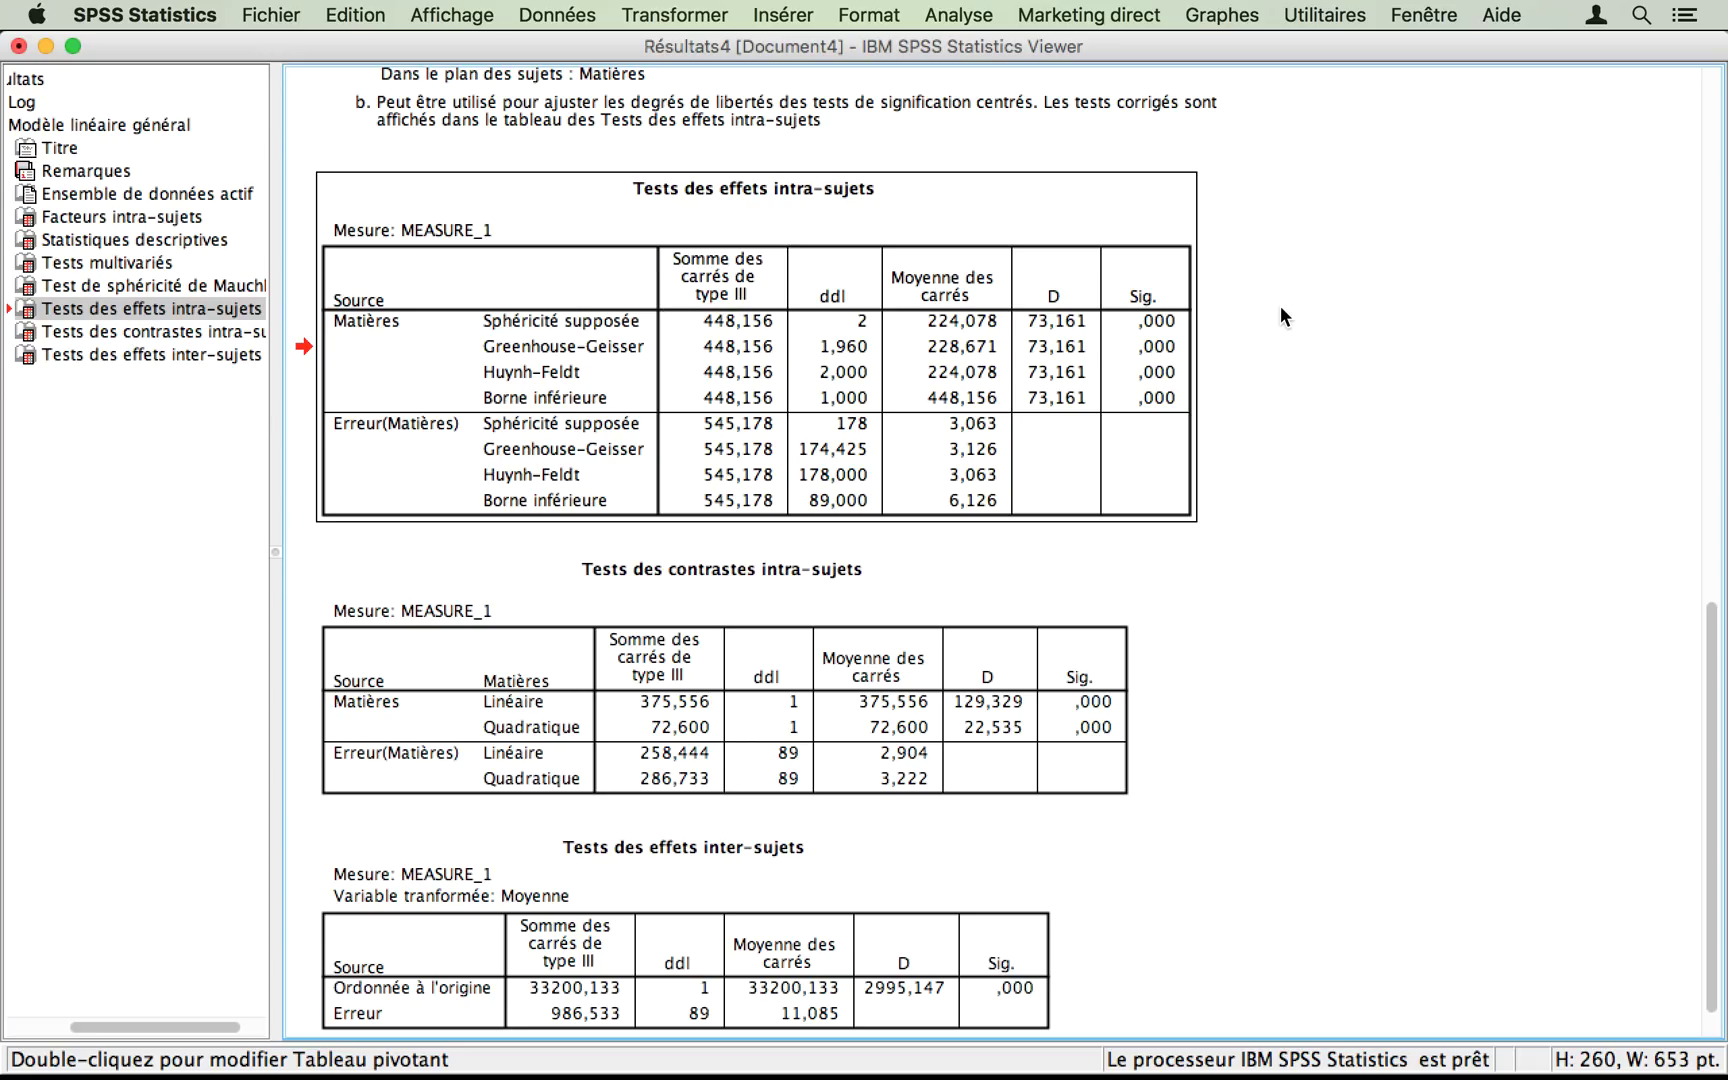
- Switch to the slide presentation and advance to the slide showing the F result with its degrees-of-freedom formulas
key("super+Tab")
key("super+Tab")
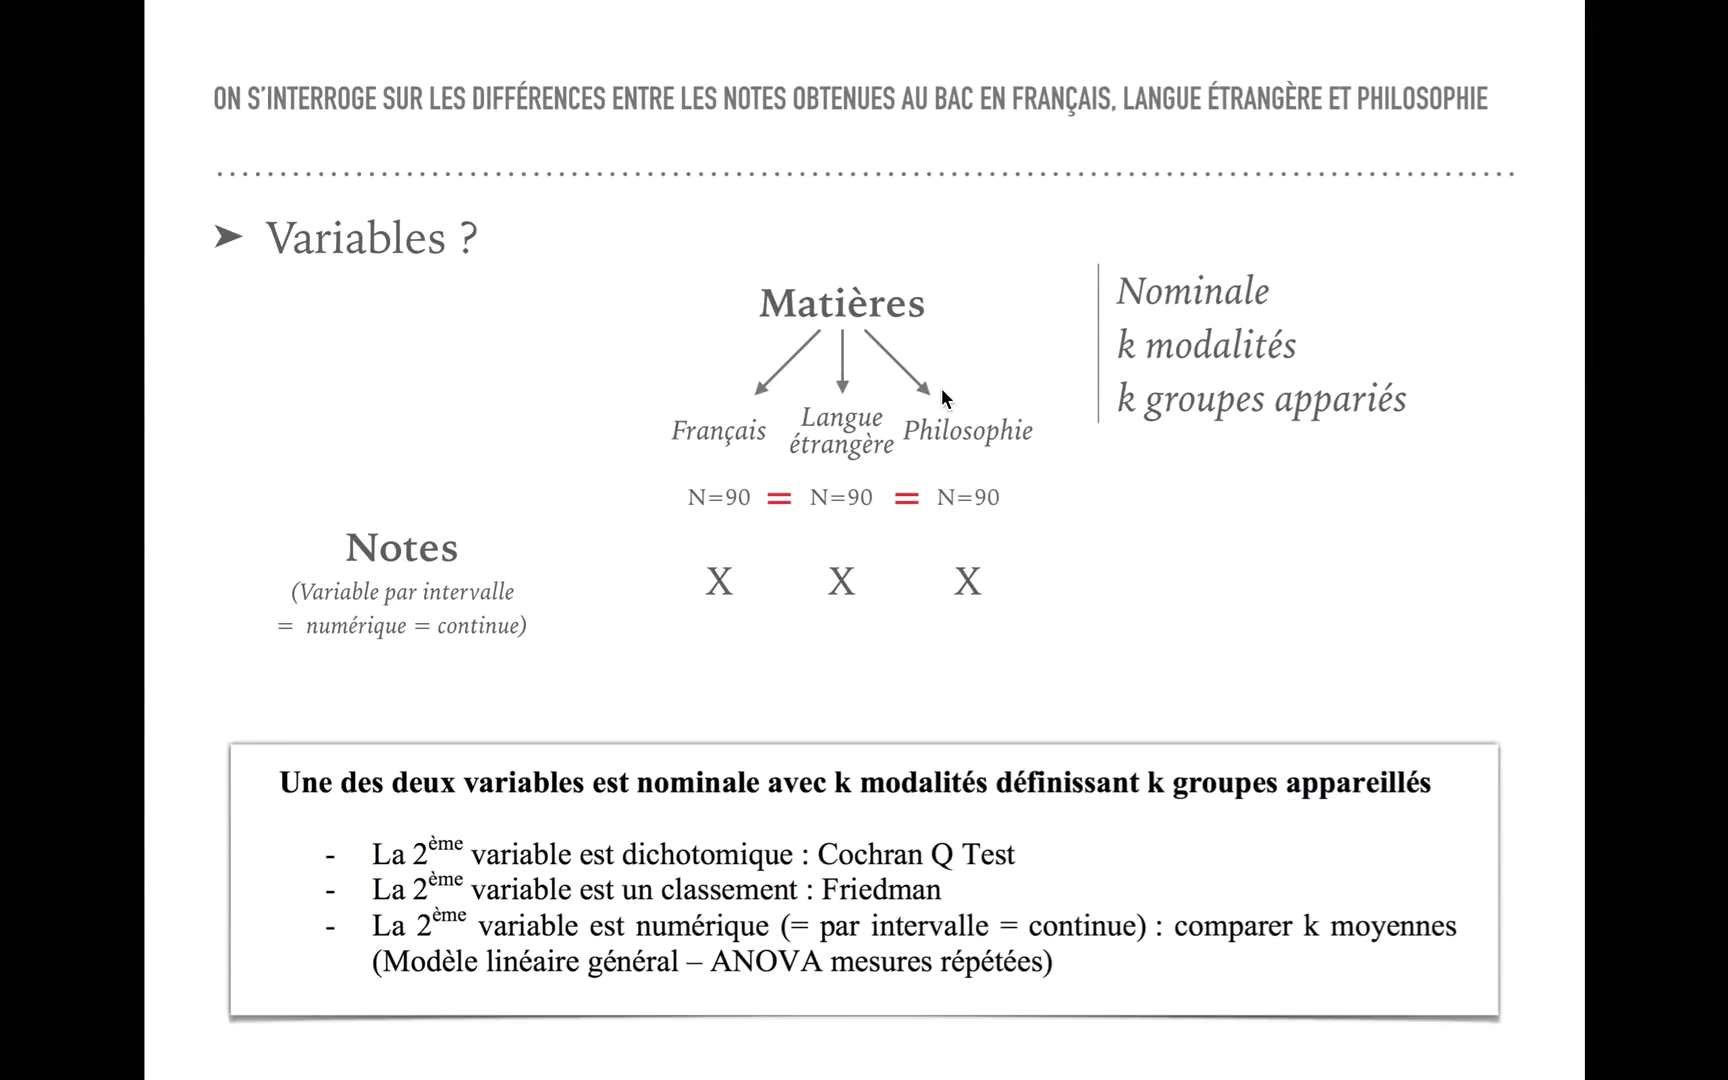
key("Right")
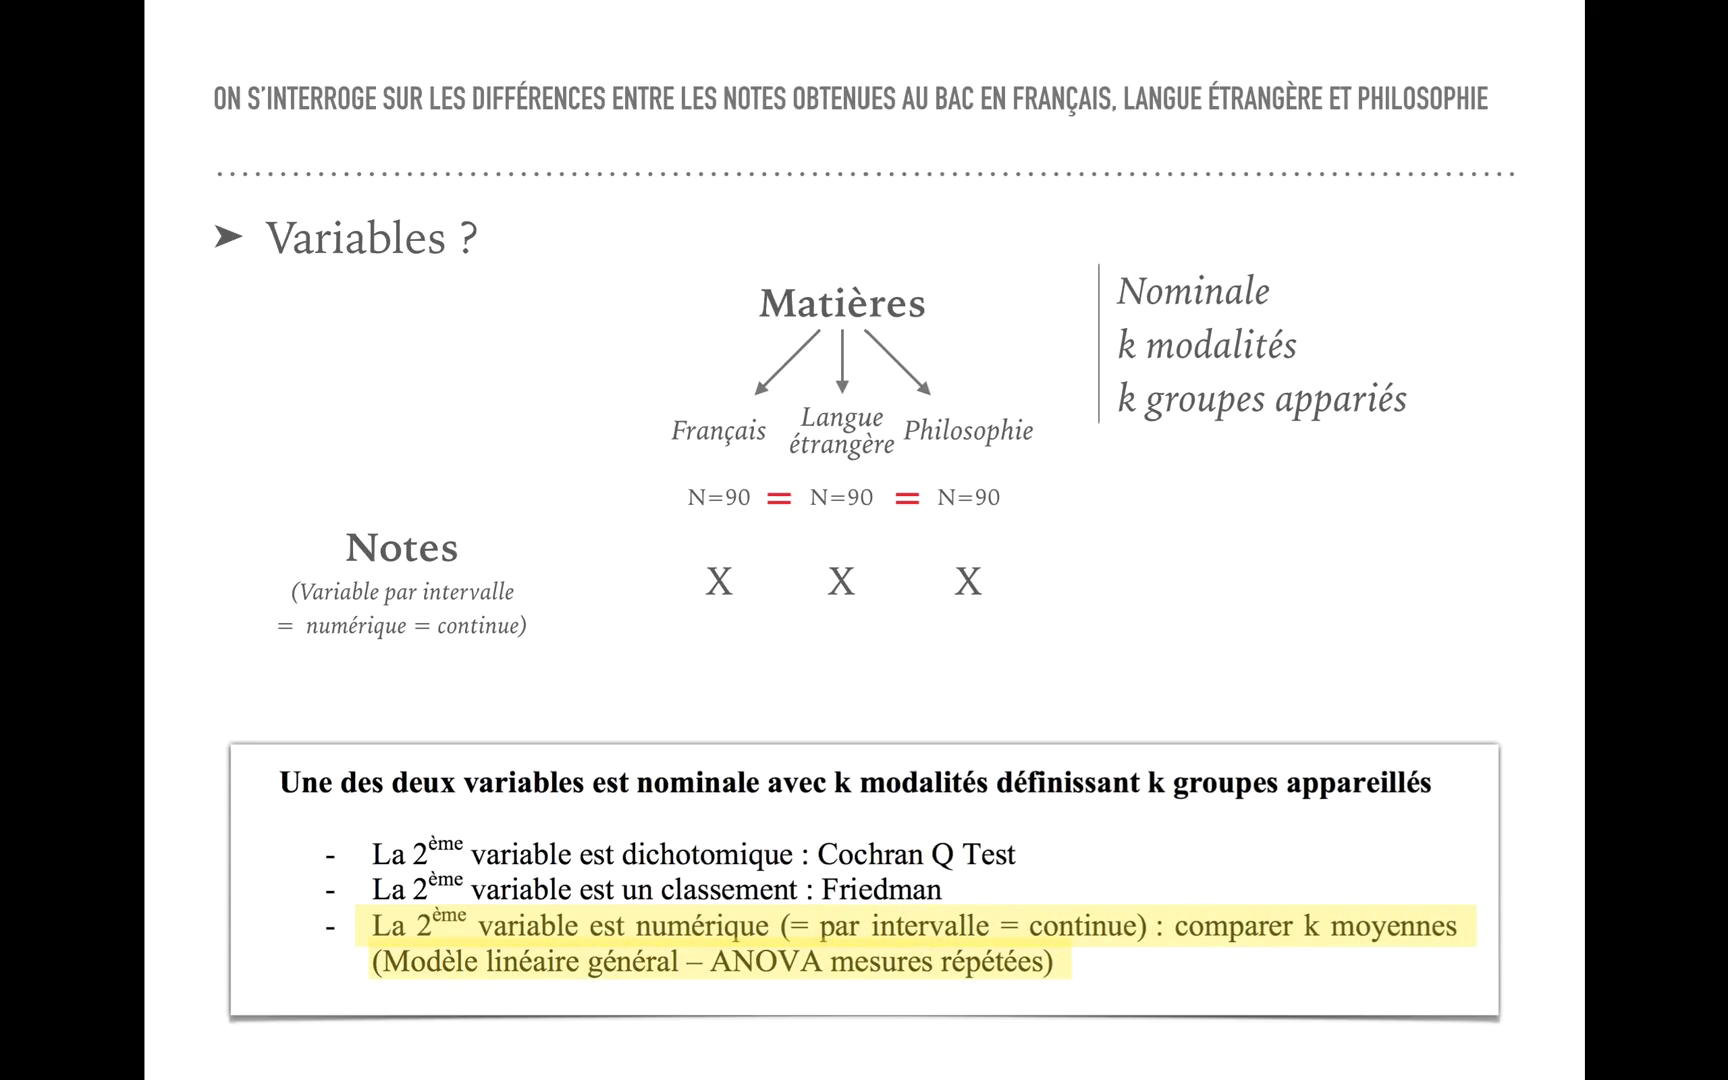
key("Right")
key("Right")
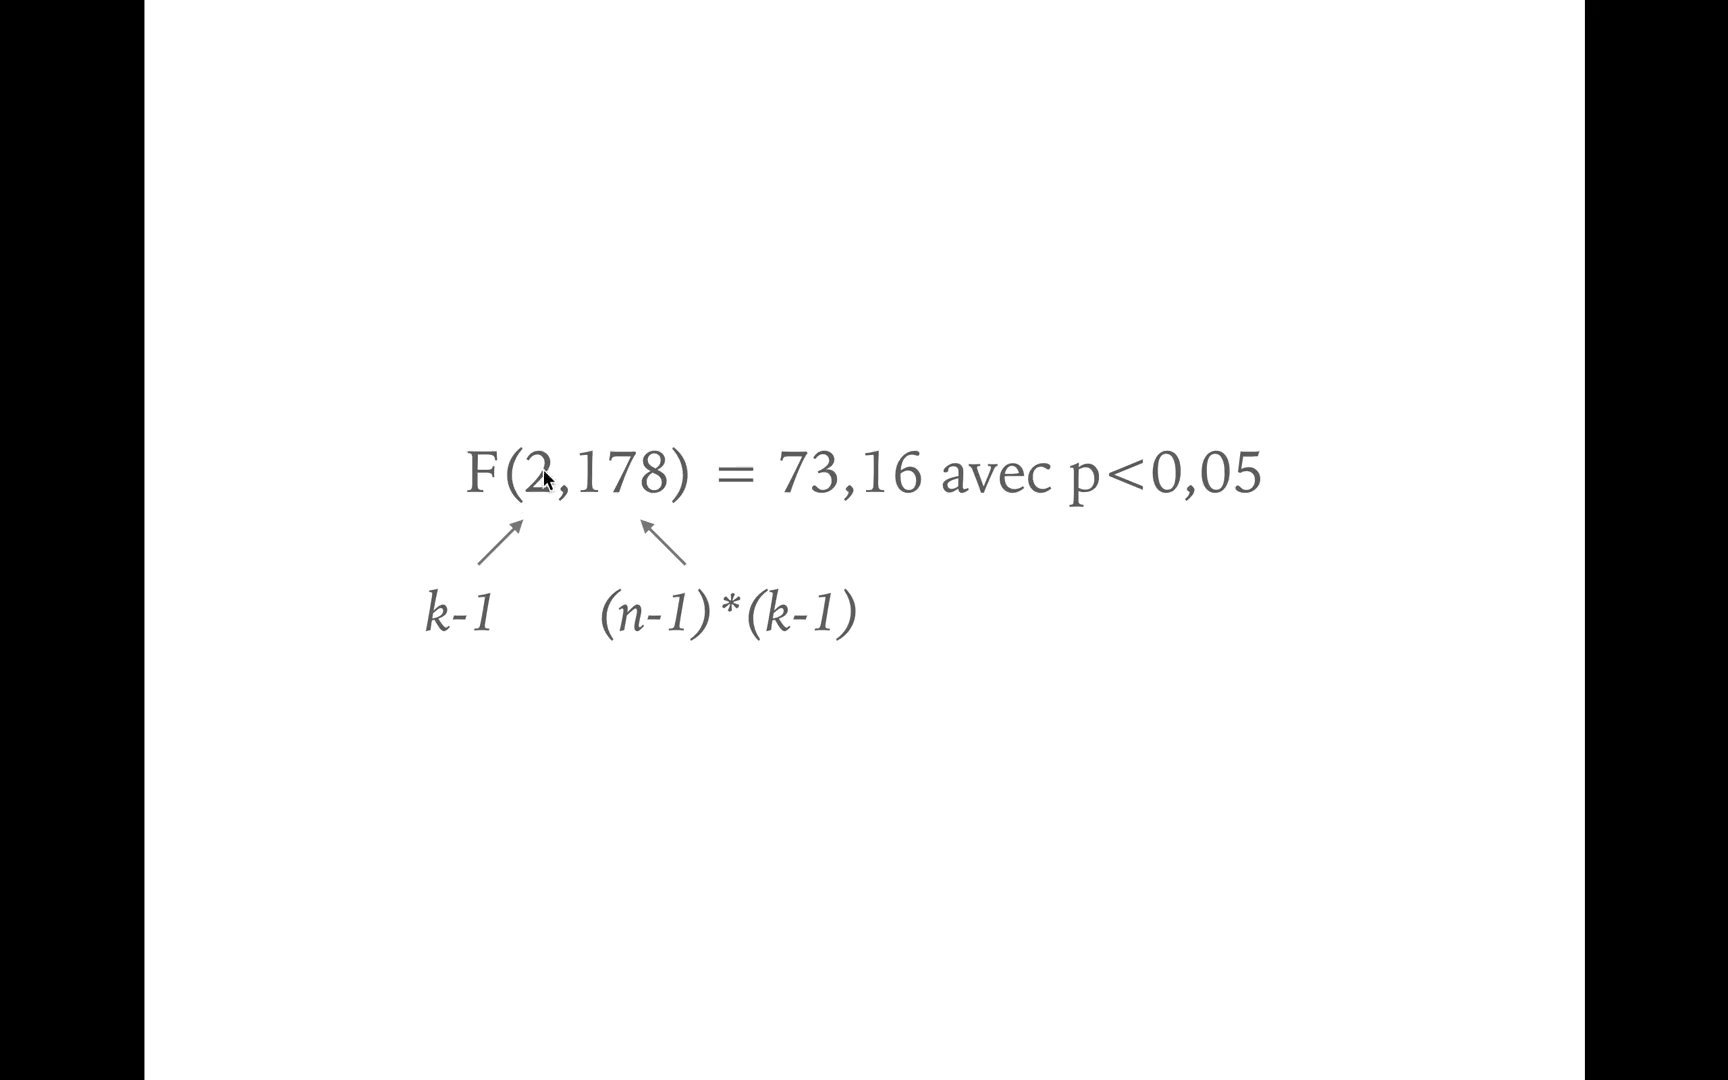
- Return to the SPSS Viewer and check the within-subjects effects table's Matières and Erreur(Matières) degrees of freedom against the slide's F notation
key("super+Tab")
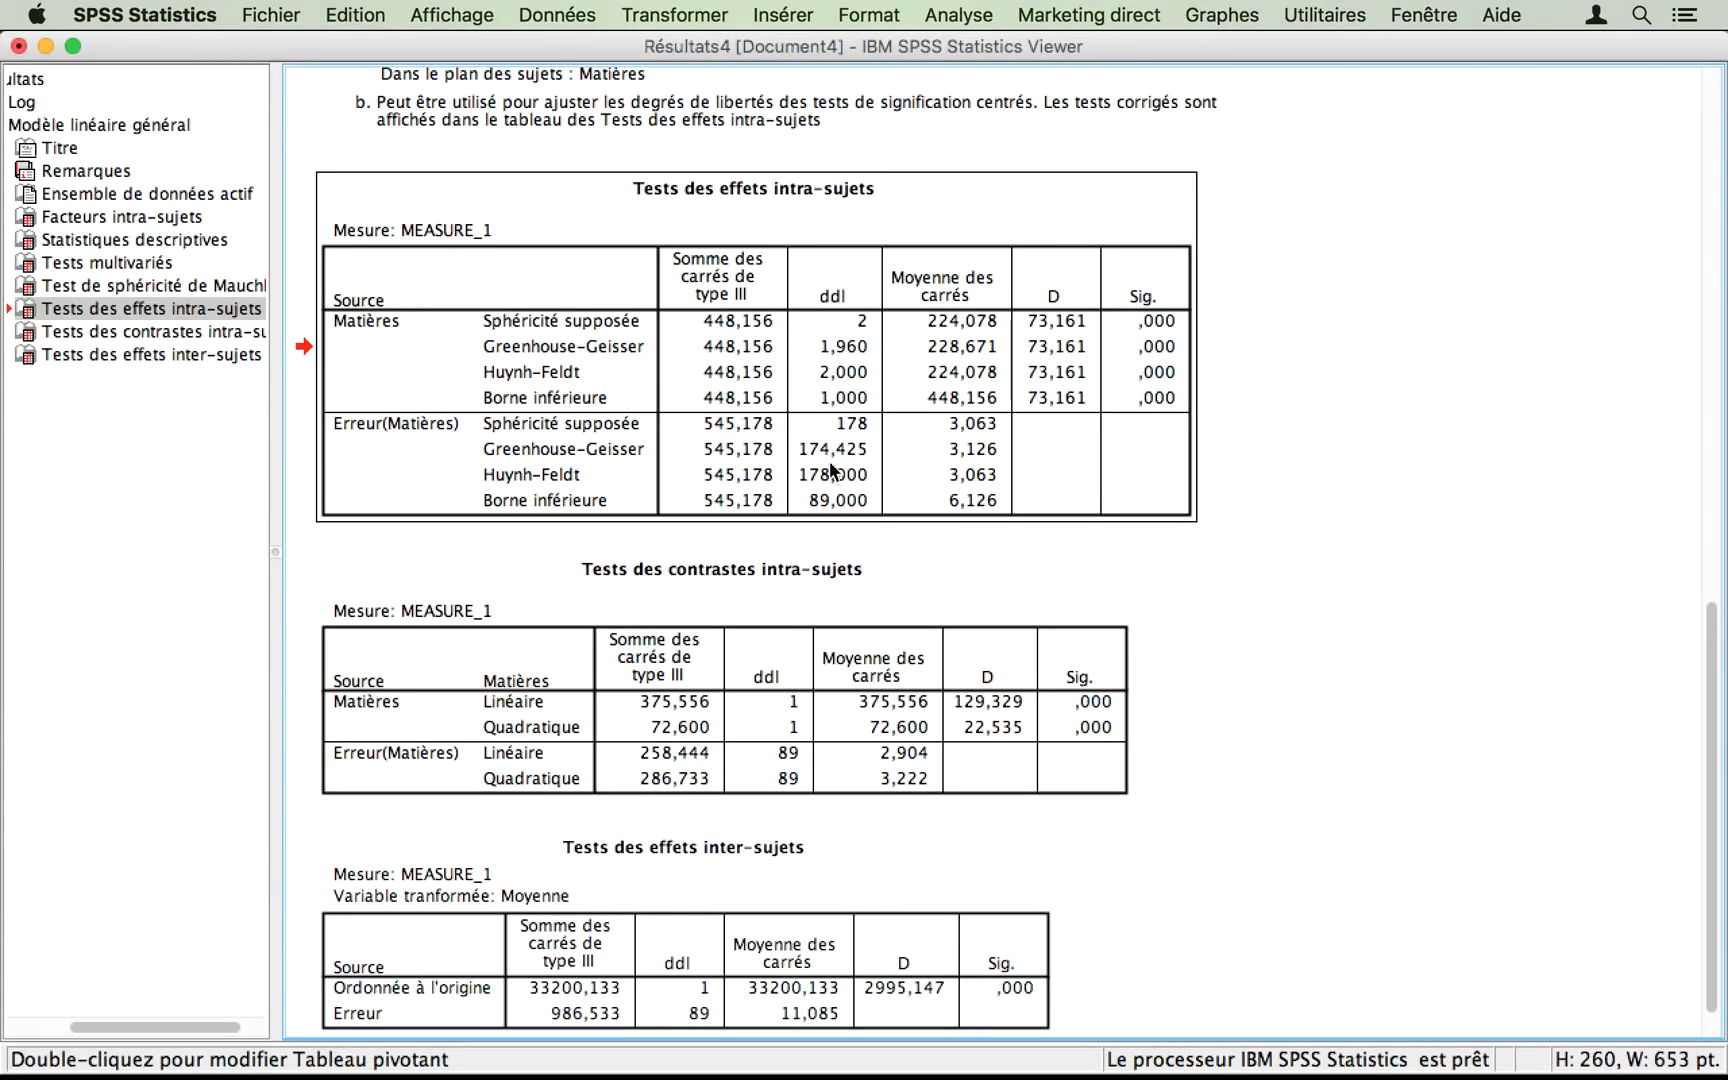
left_click(866, 320)
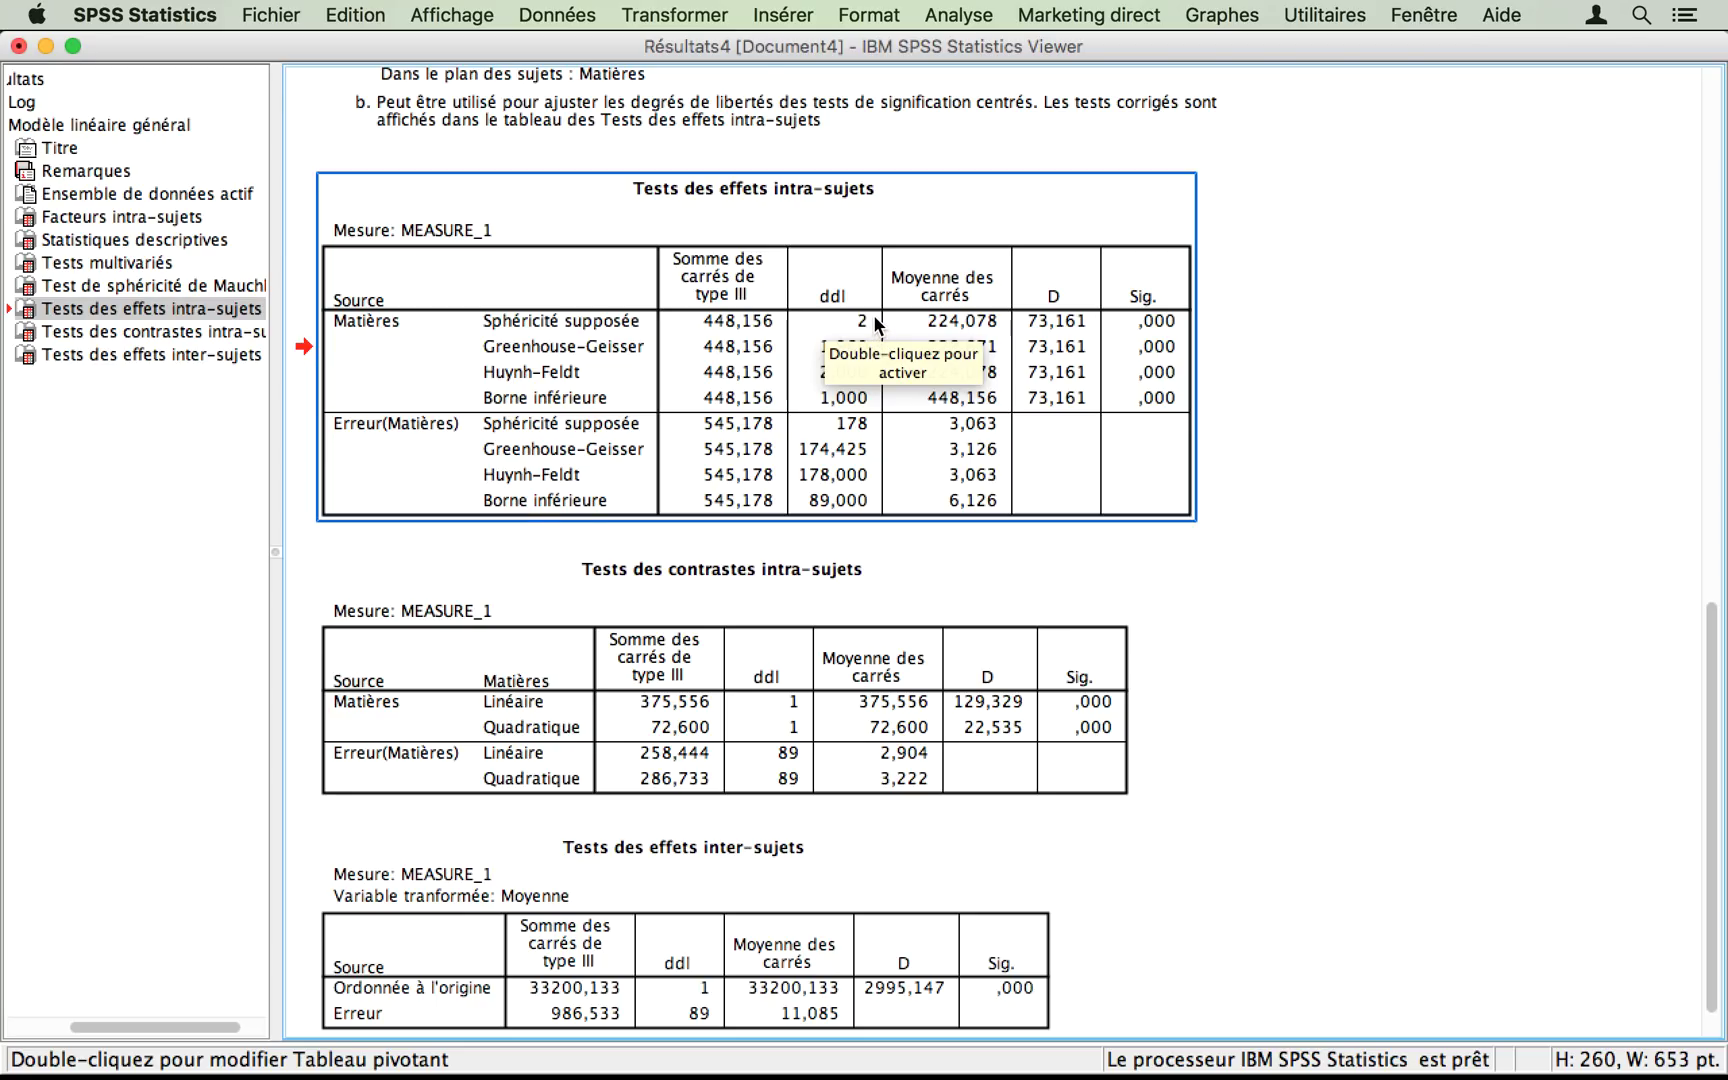
left_click(1361, 325)
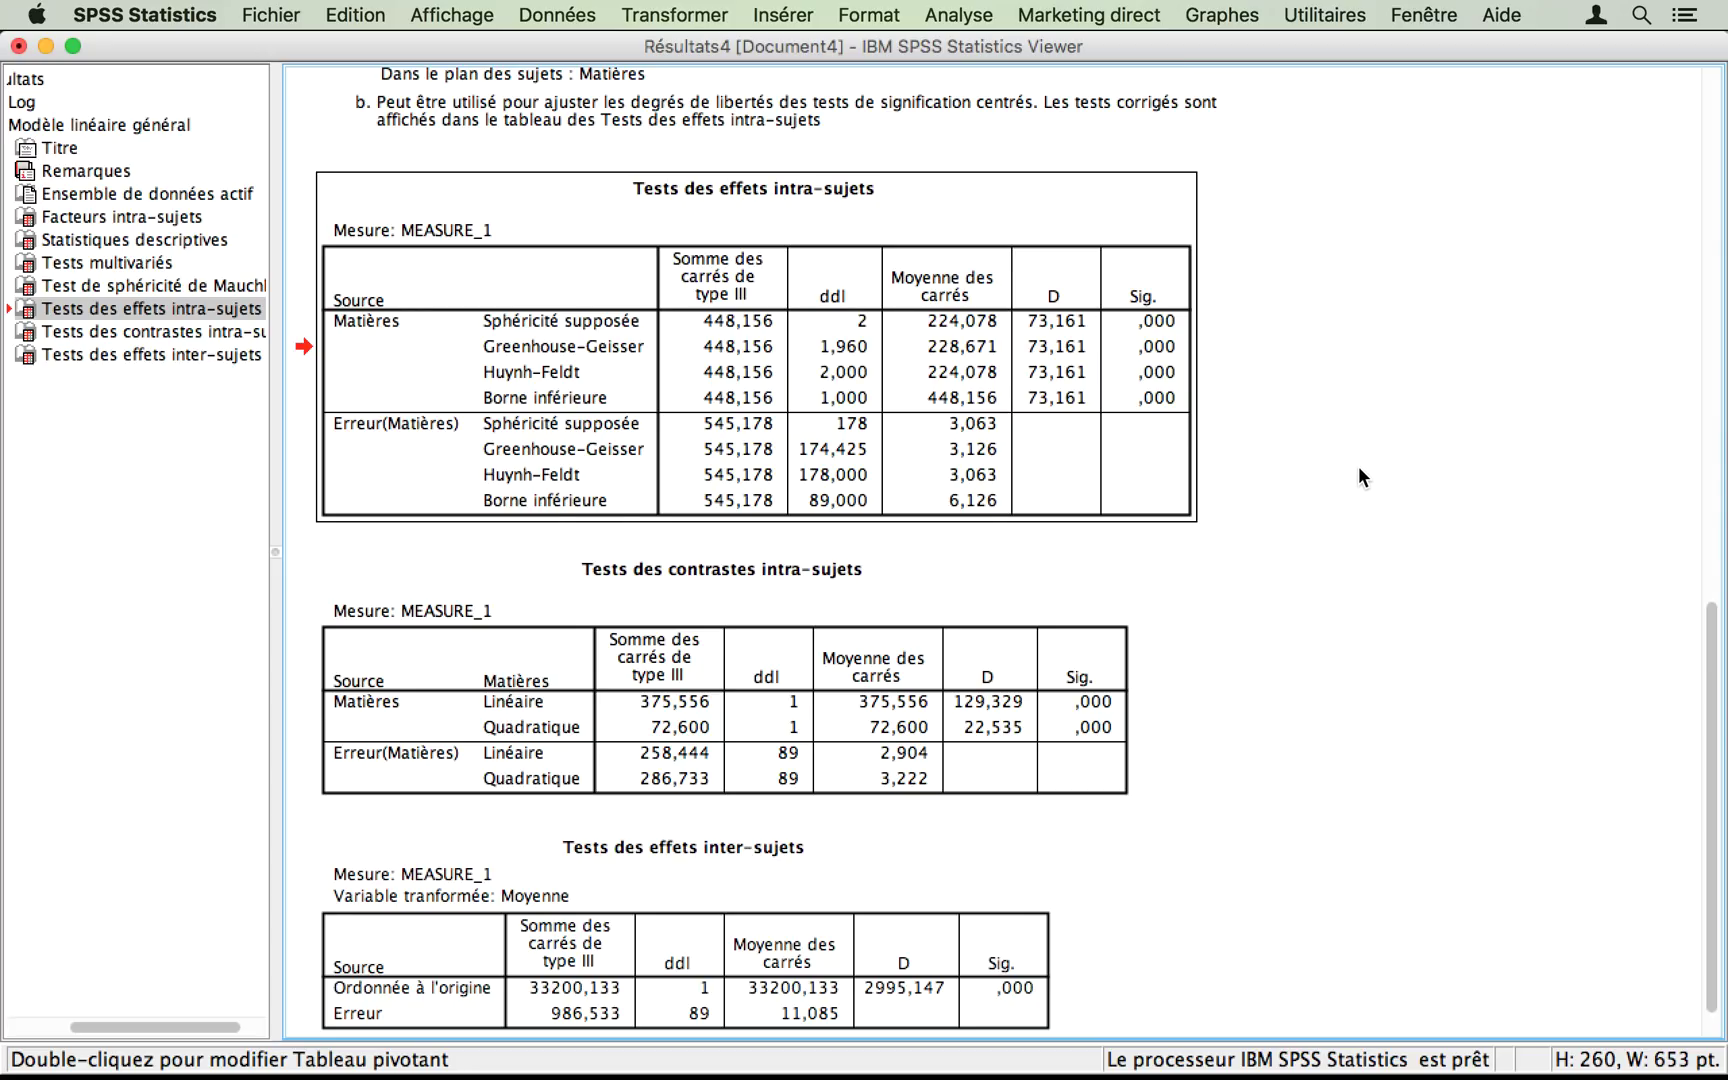
left_click(1030, 492)
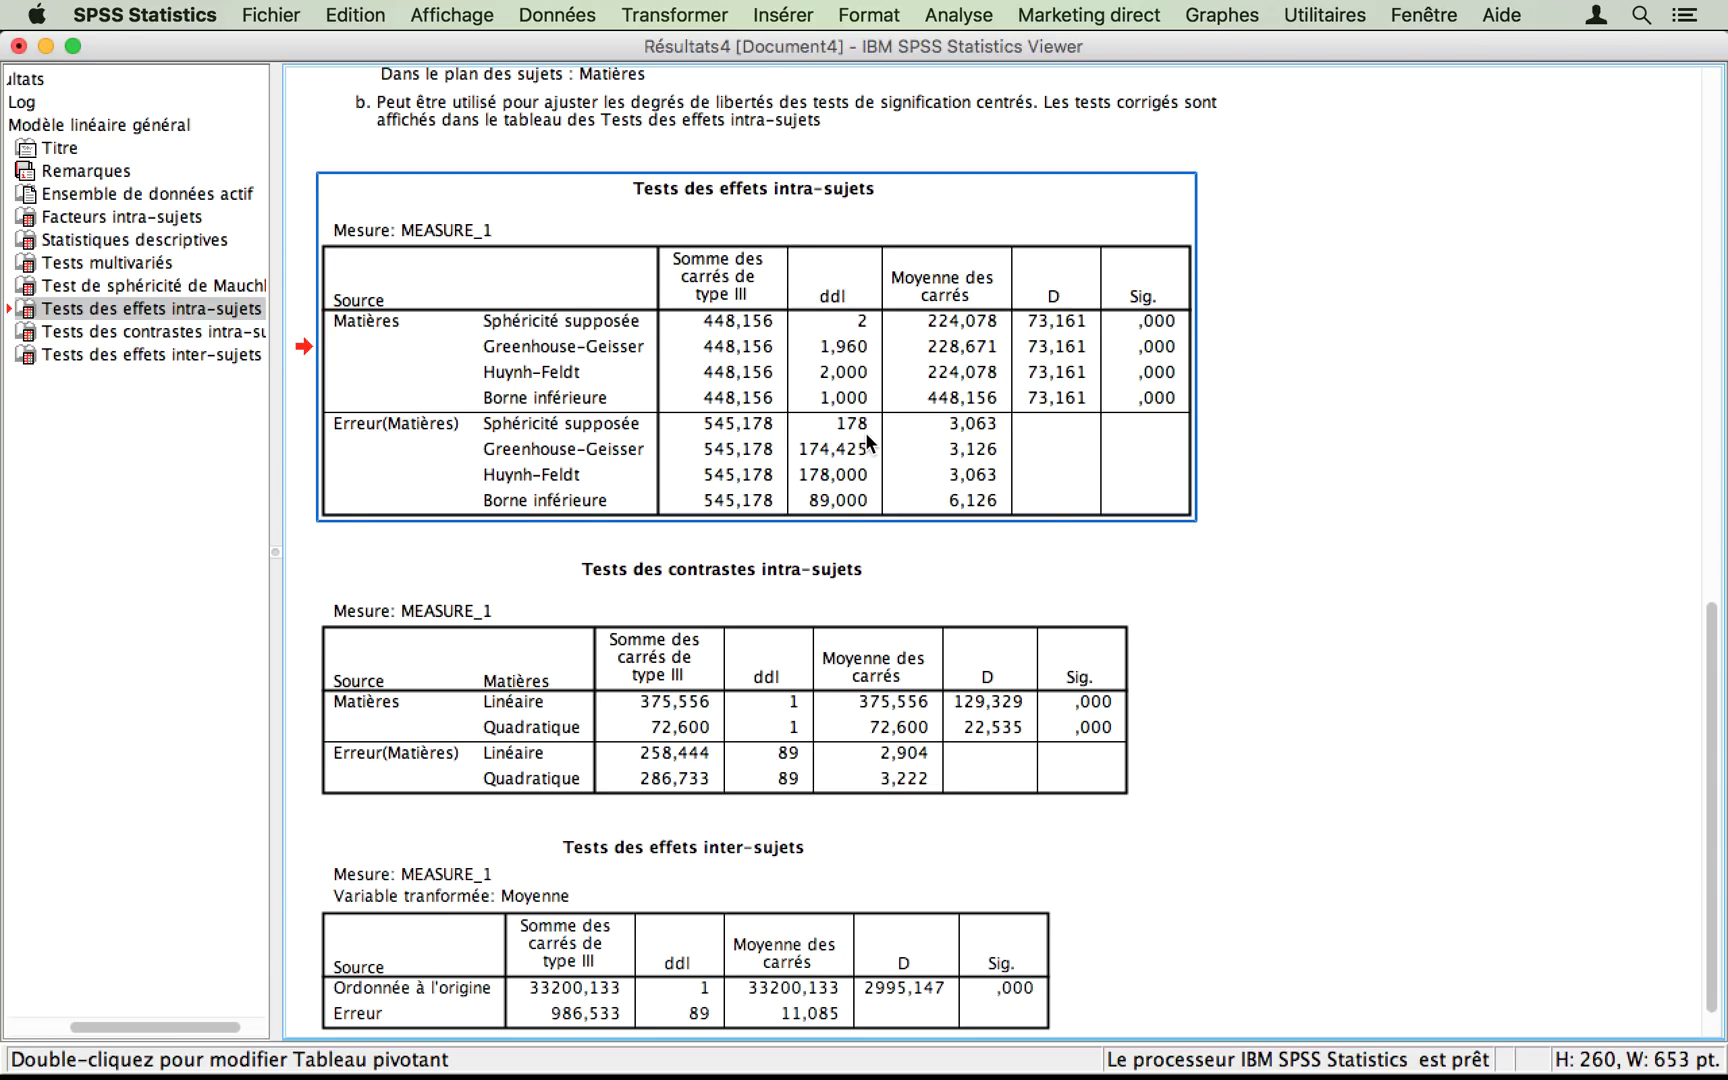
key("super+Tab")
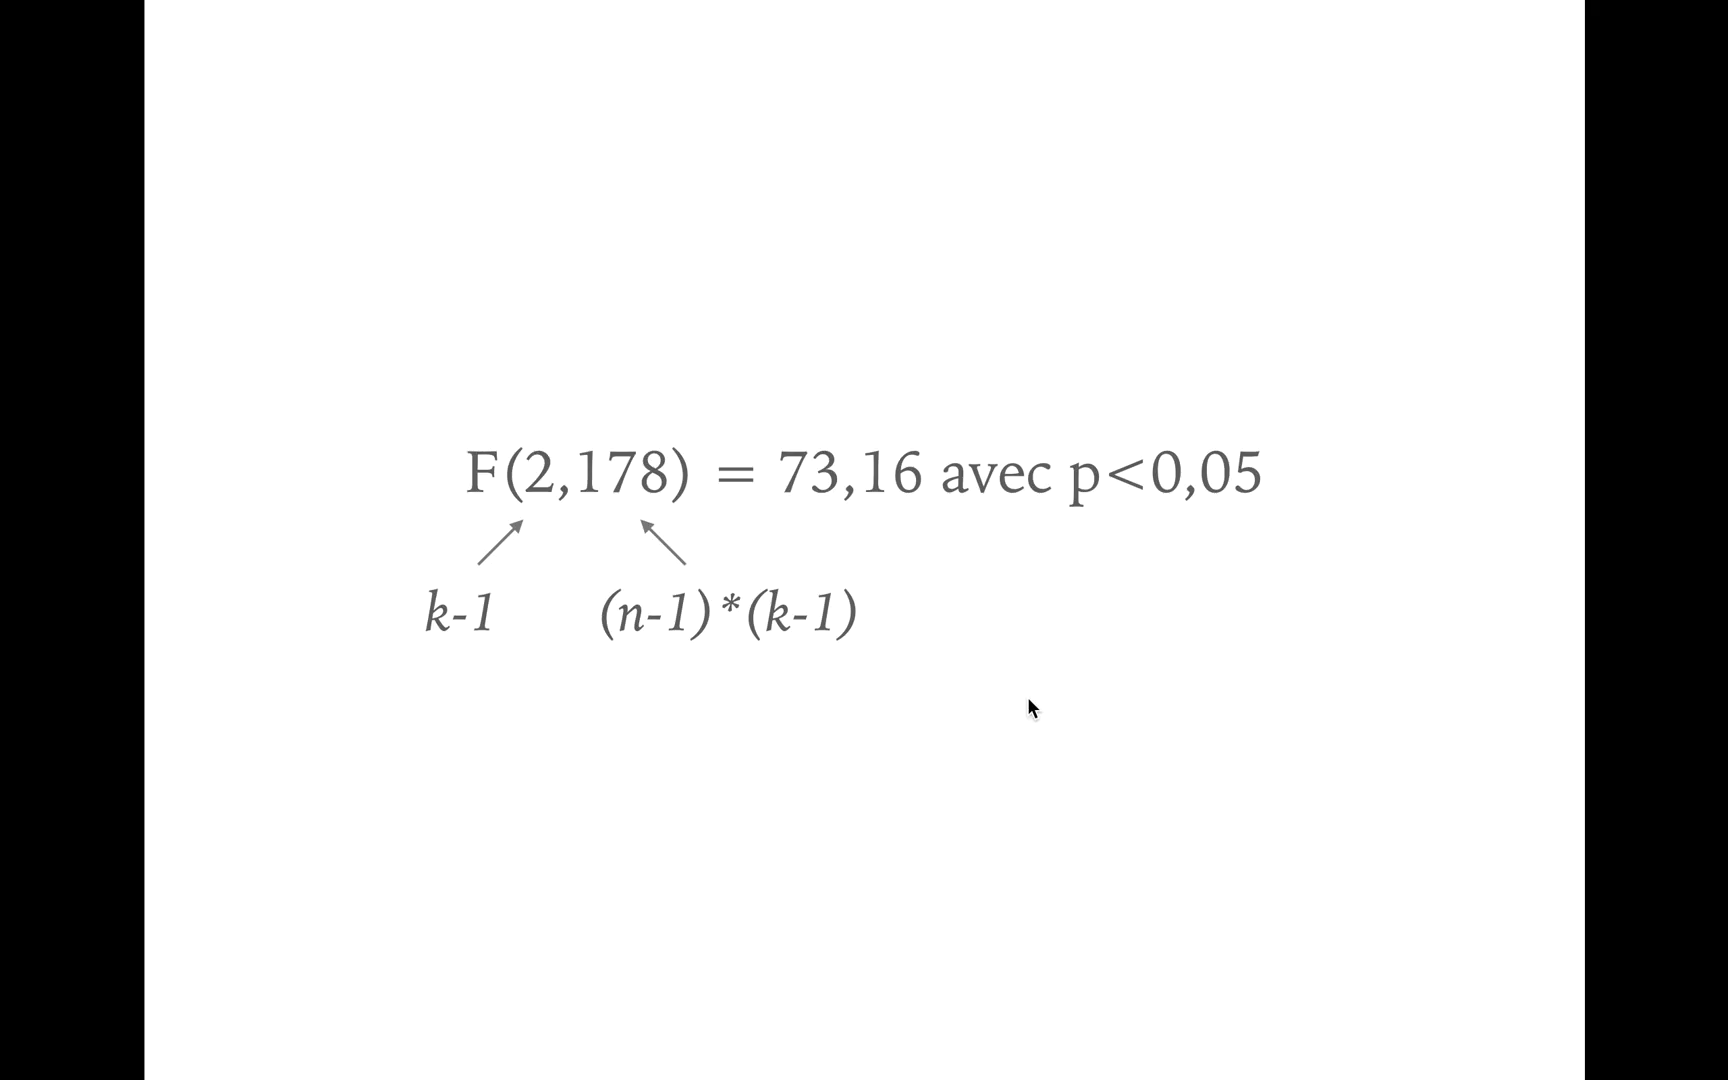
key("super+Tab")
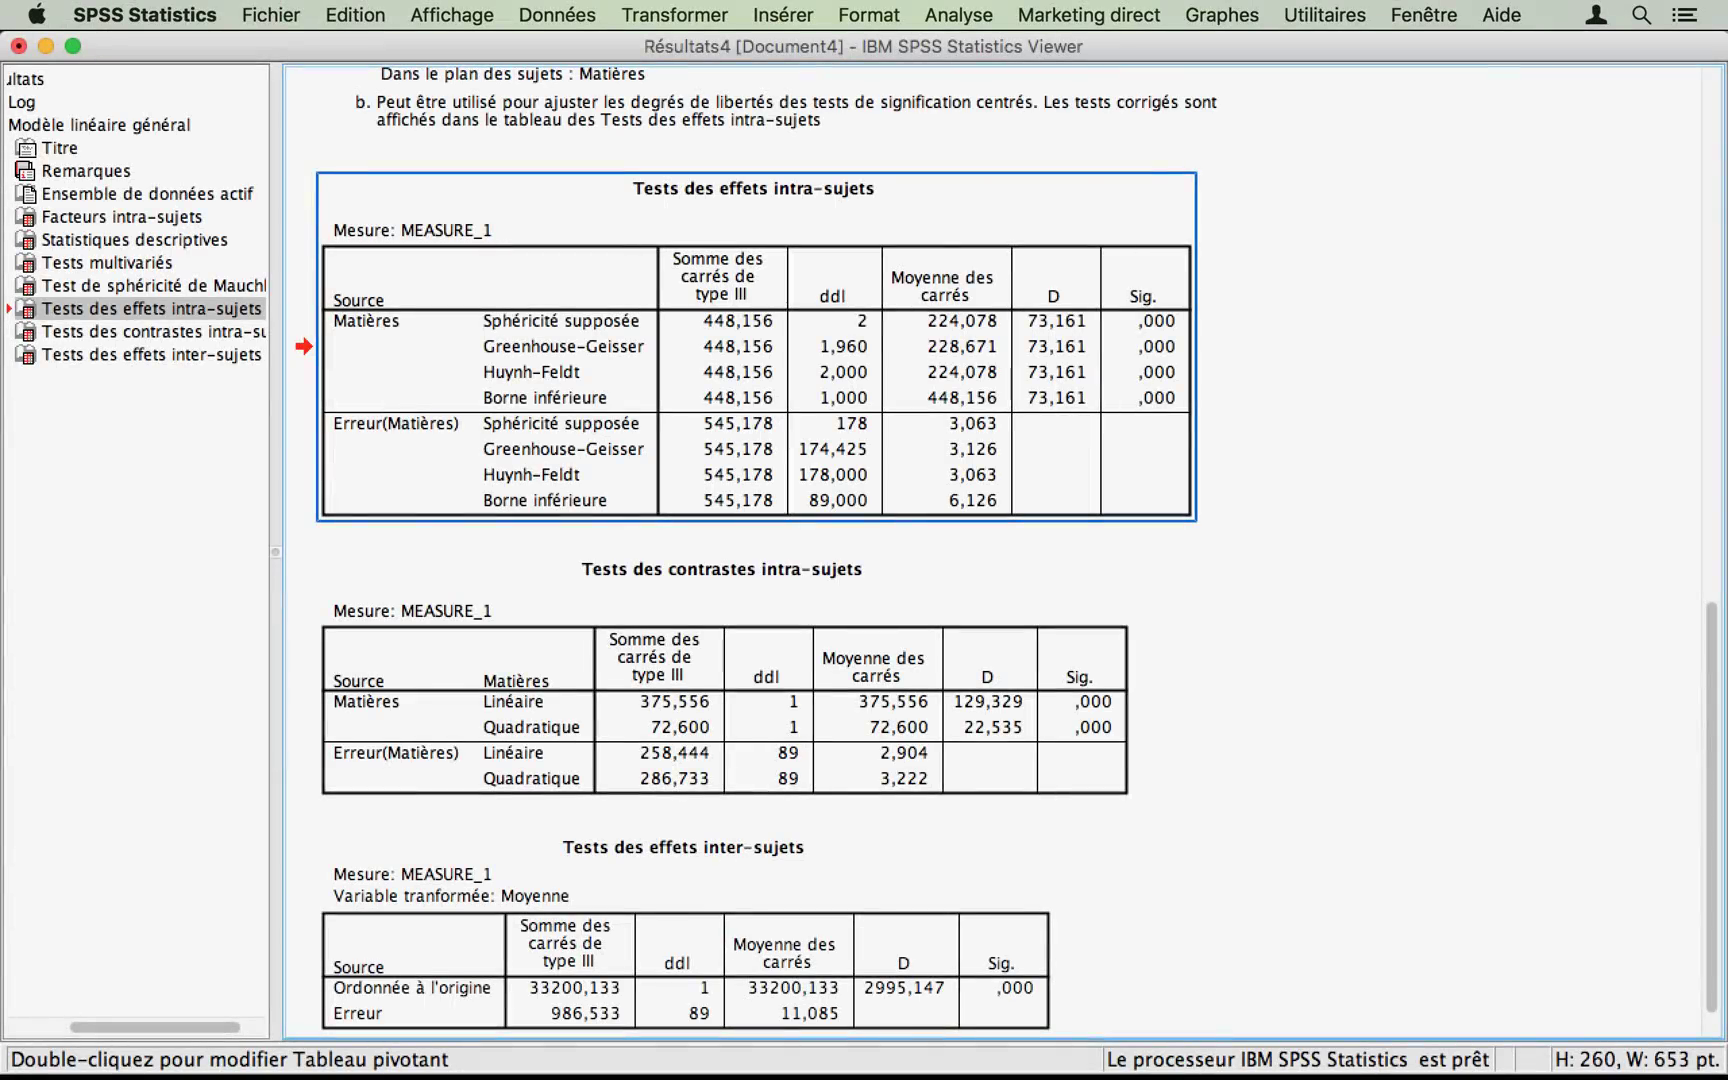
left_click(1375, 508)
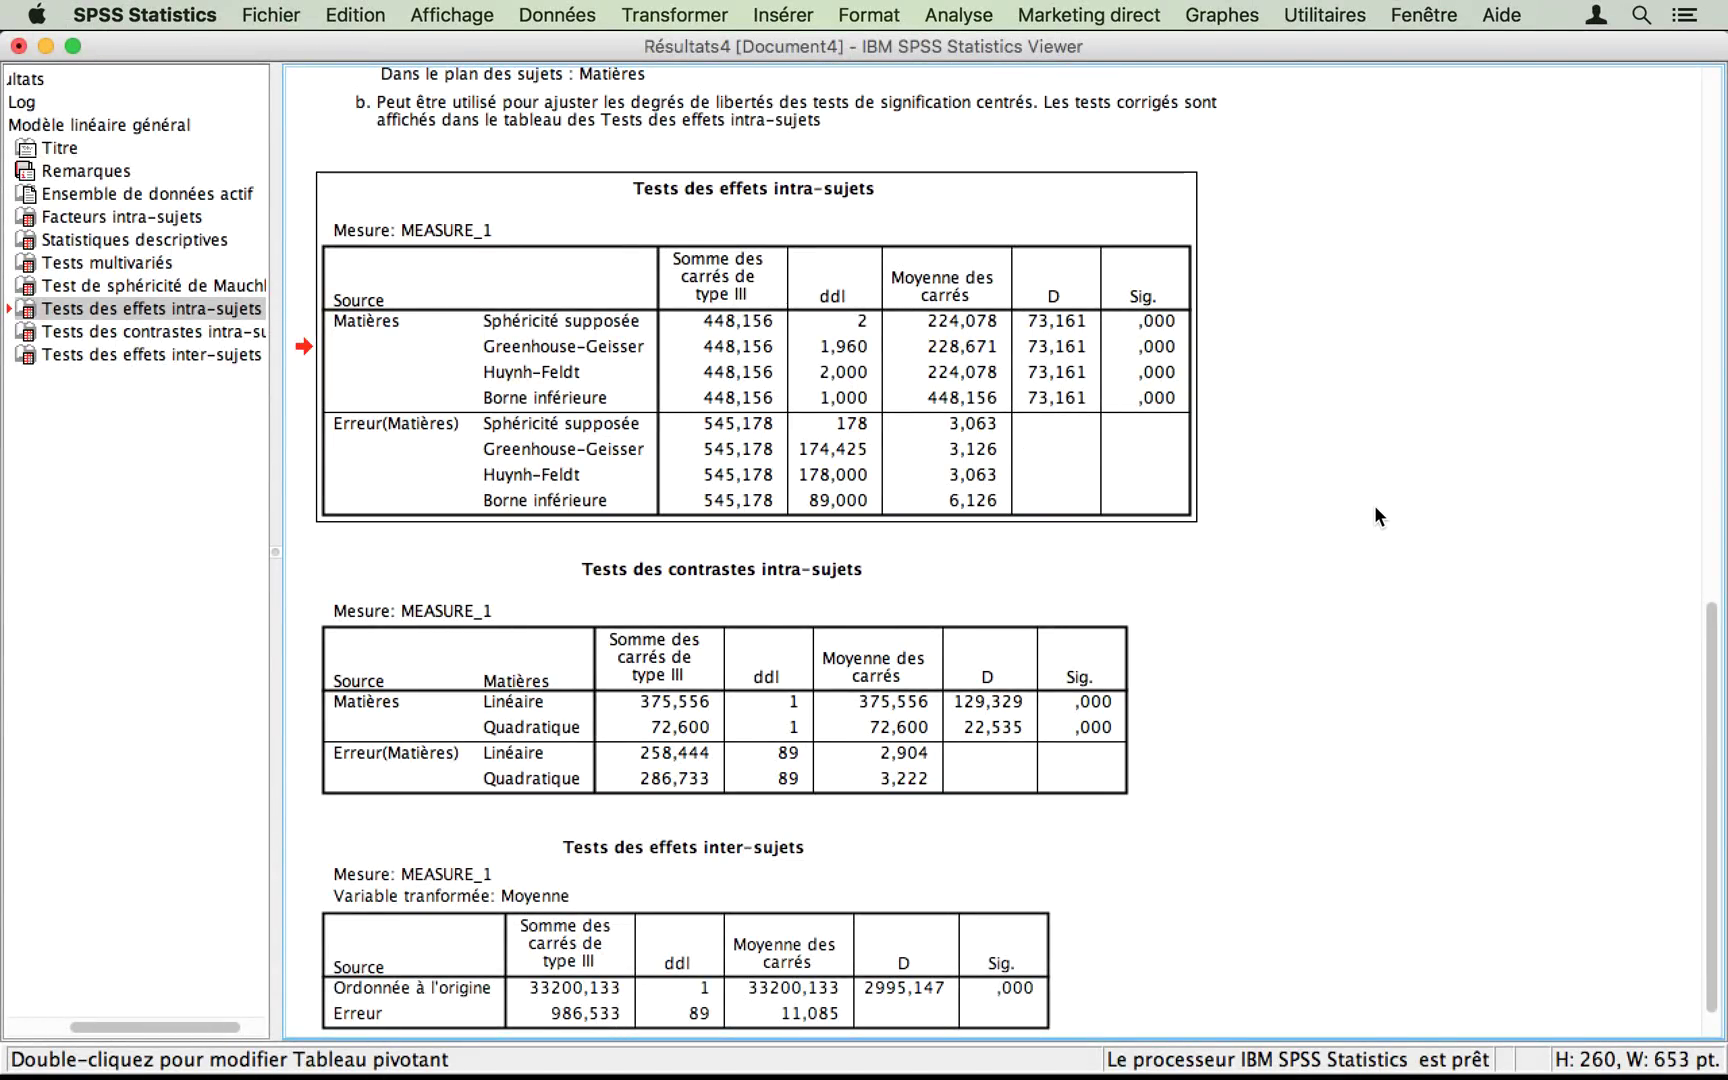
left_click(1150, 270)
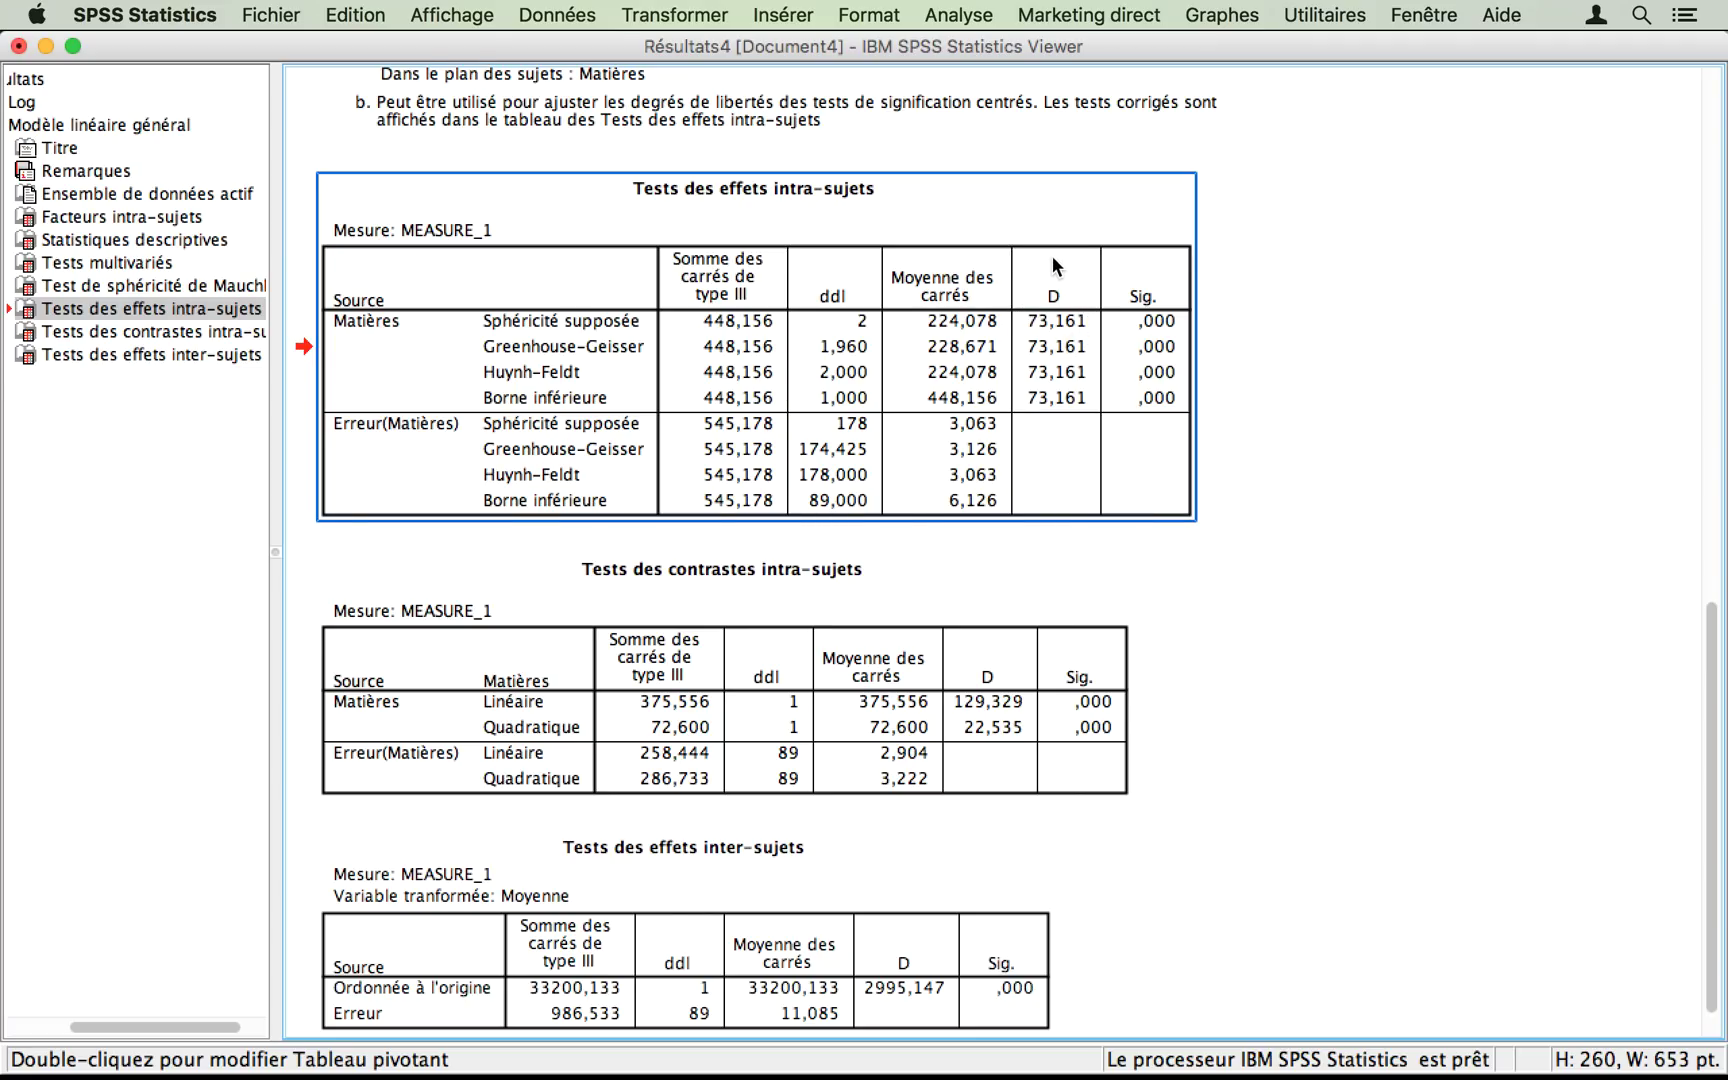
- Examine the F value and significance of the Matières effect under Sphéricité supposée in the Tests des effets intra-sujets table
left_click(1304, 336)
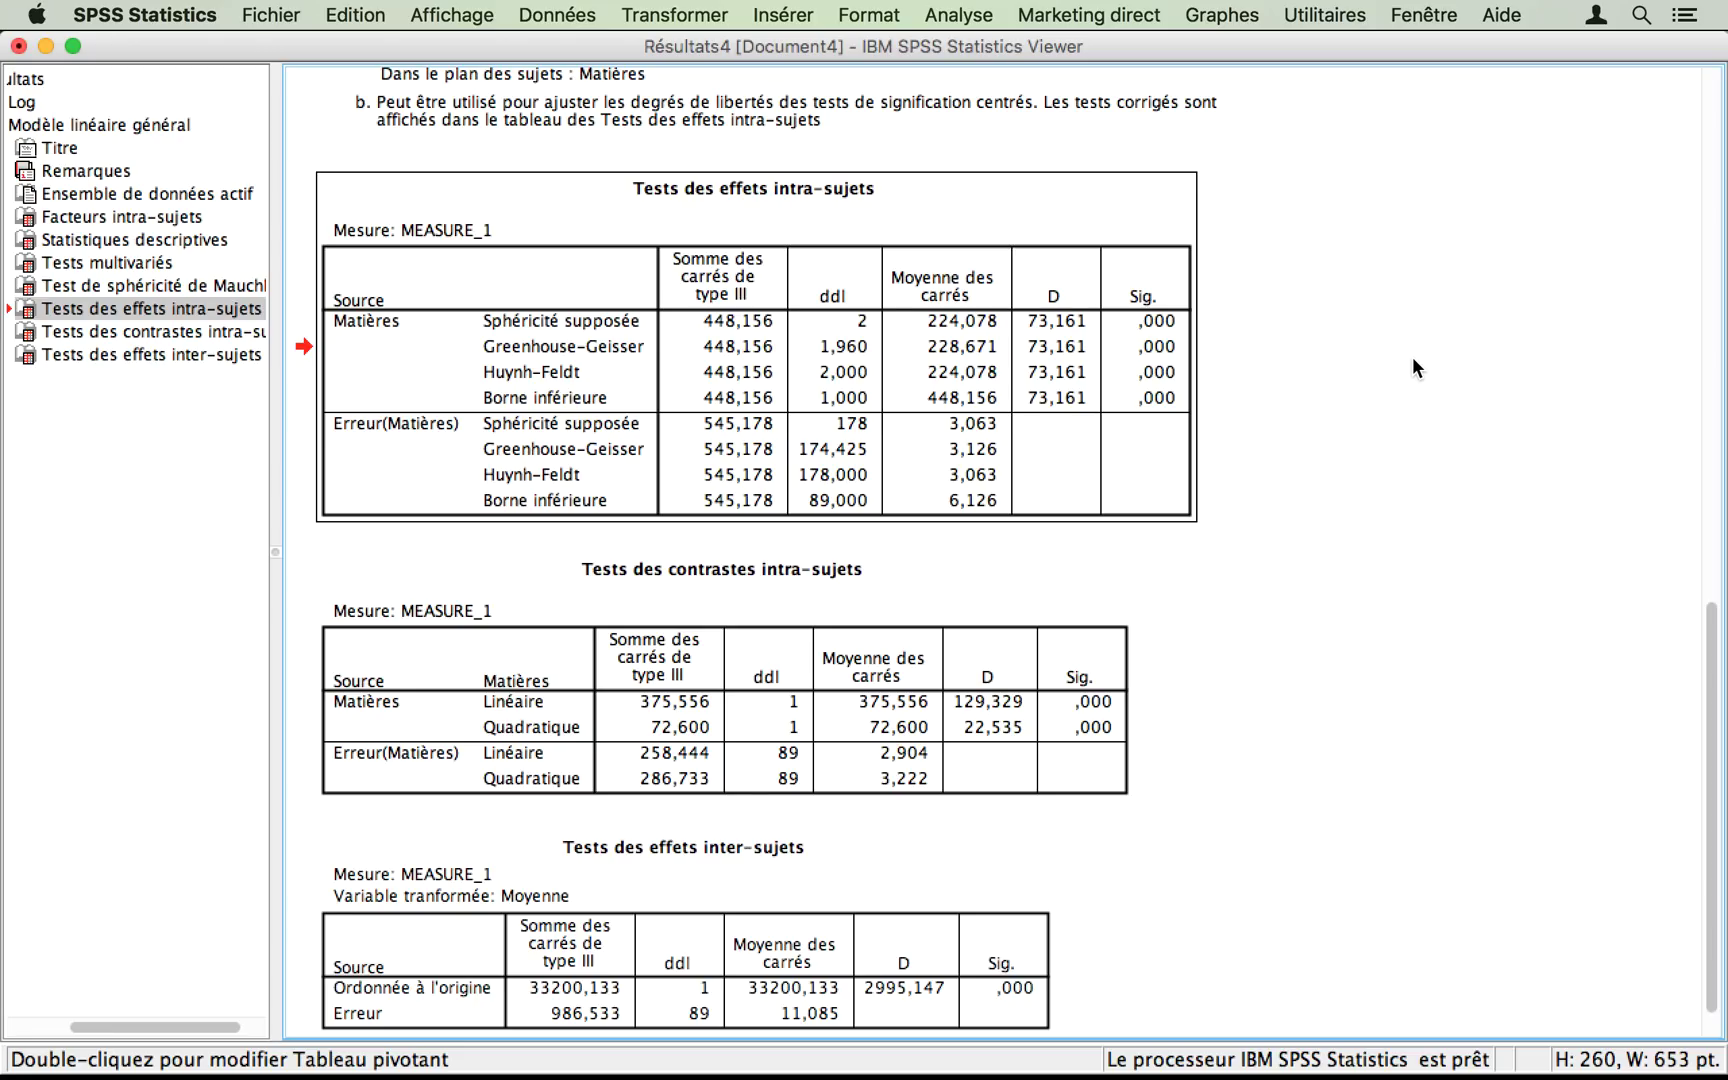
left_click(1026, 247)
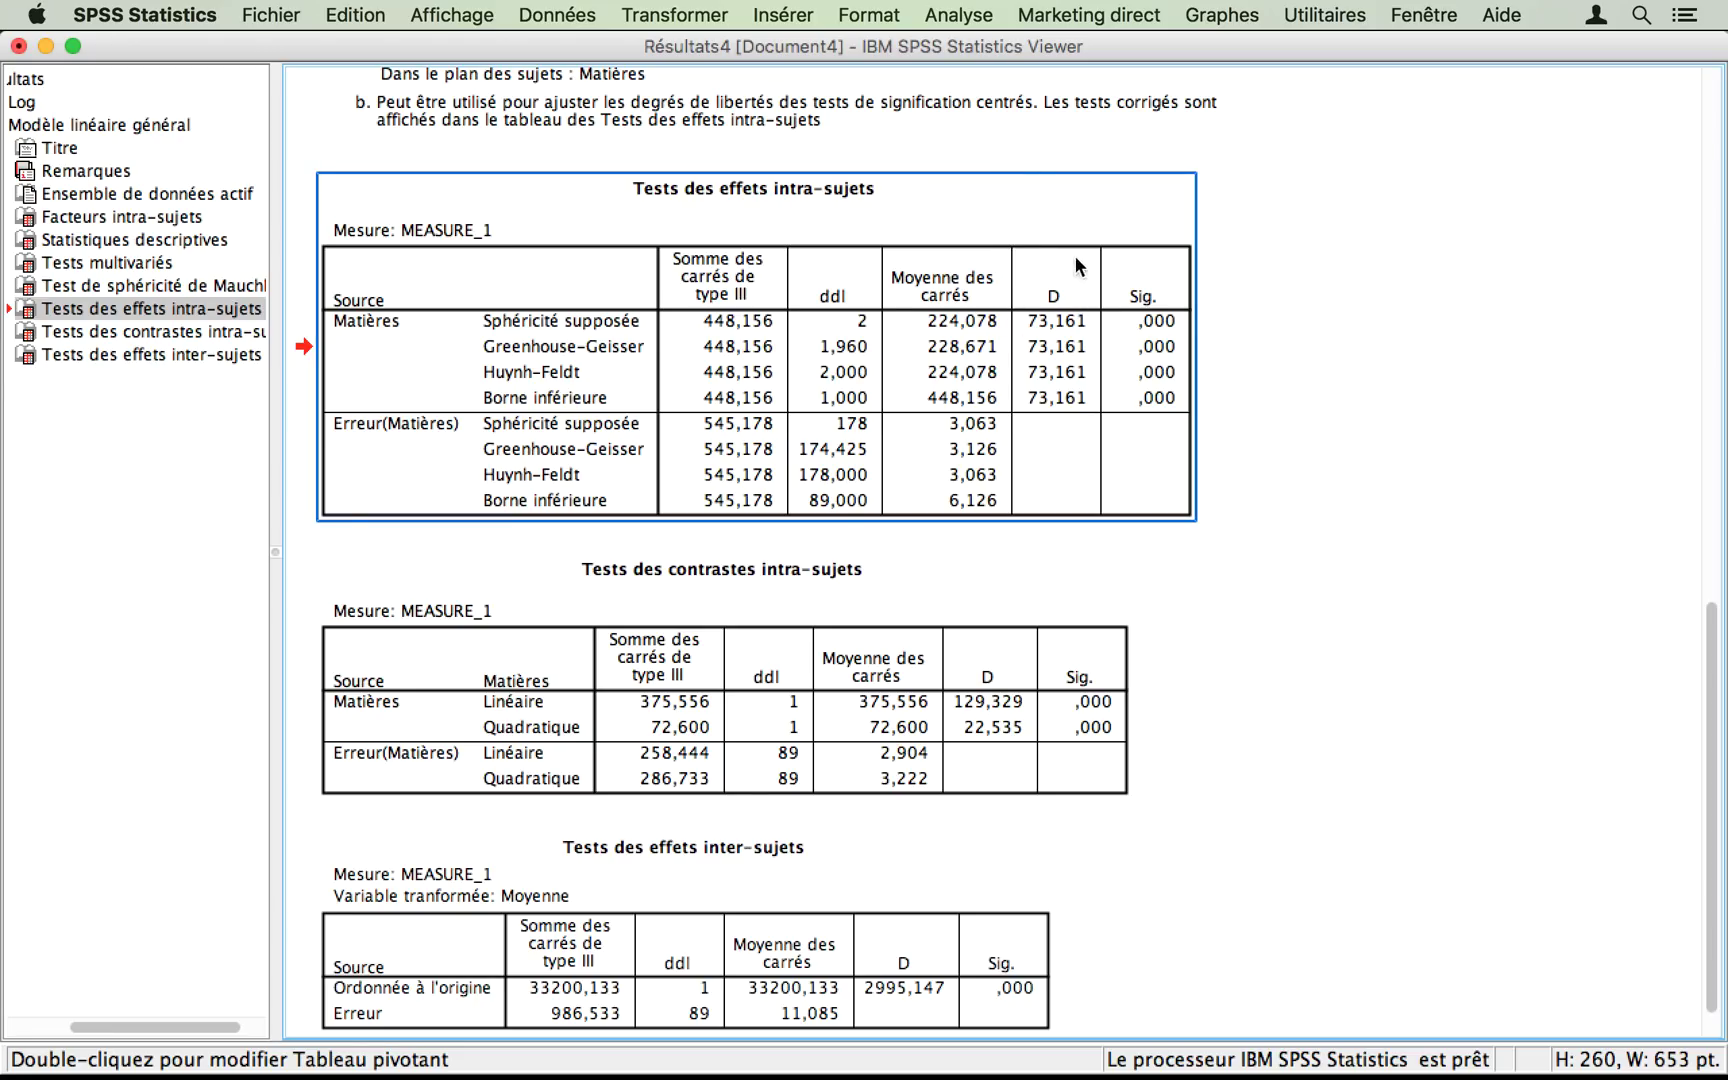
left_click(1375, 402)
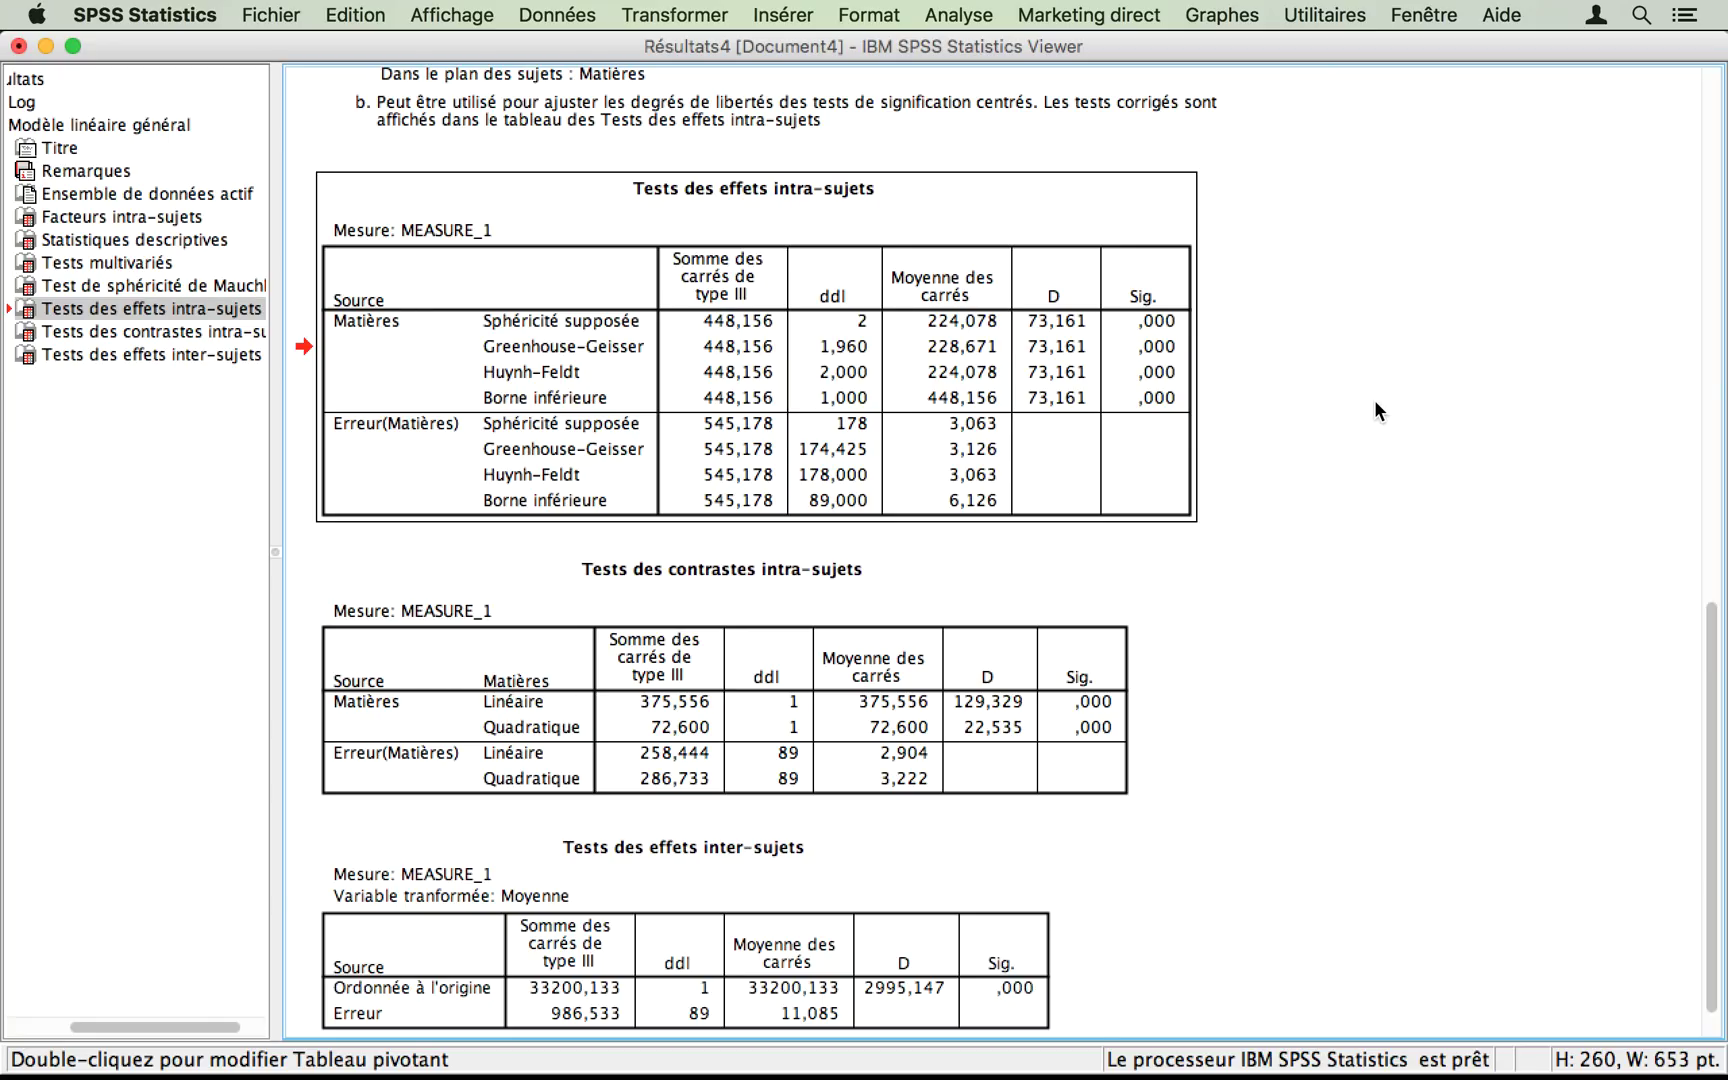
left_click(1131, 319)
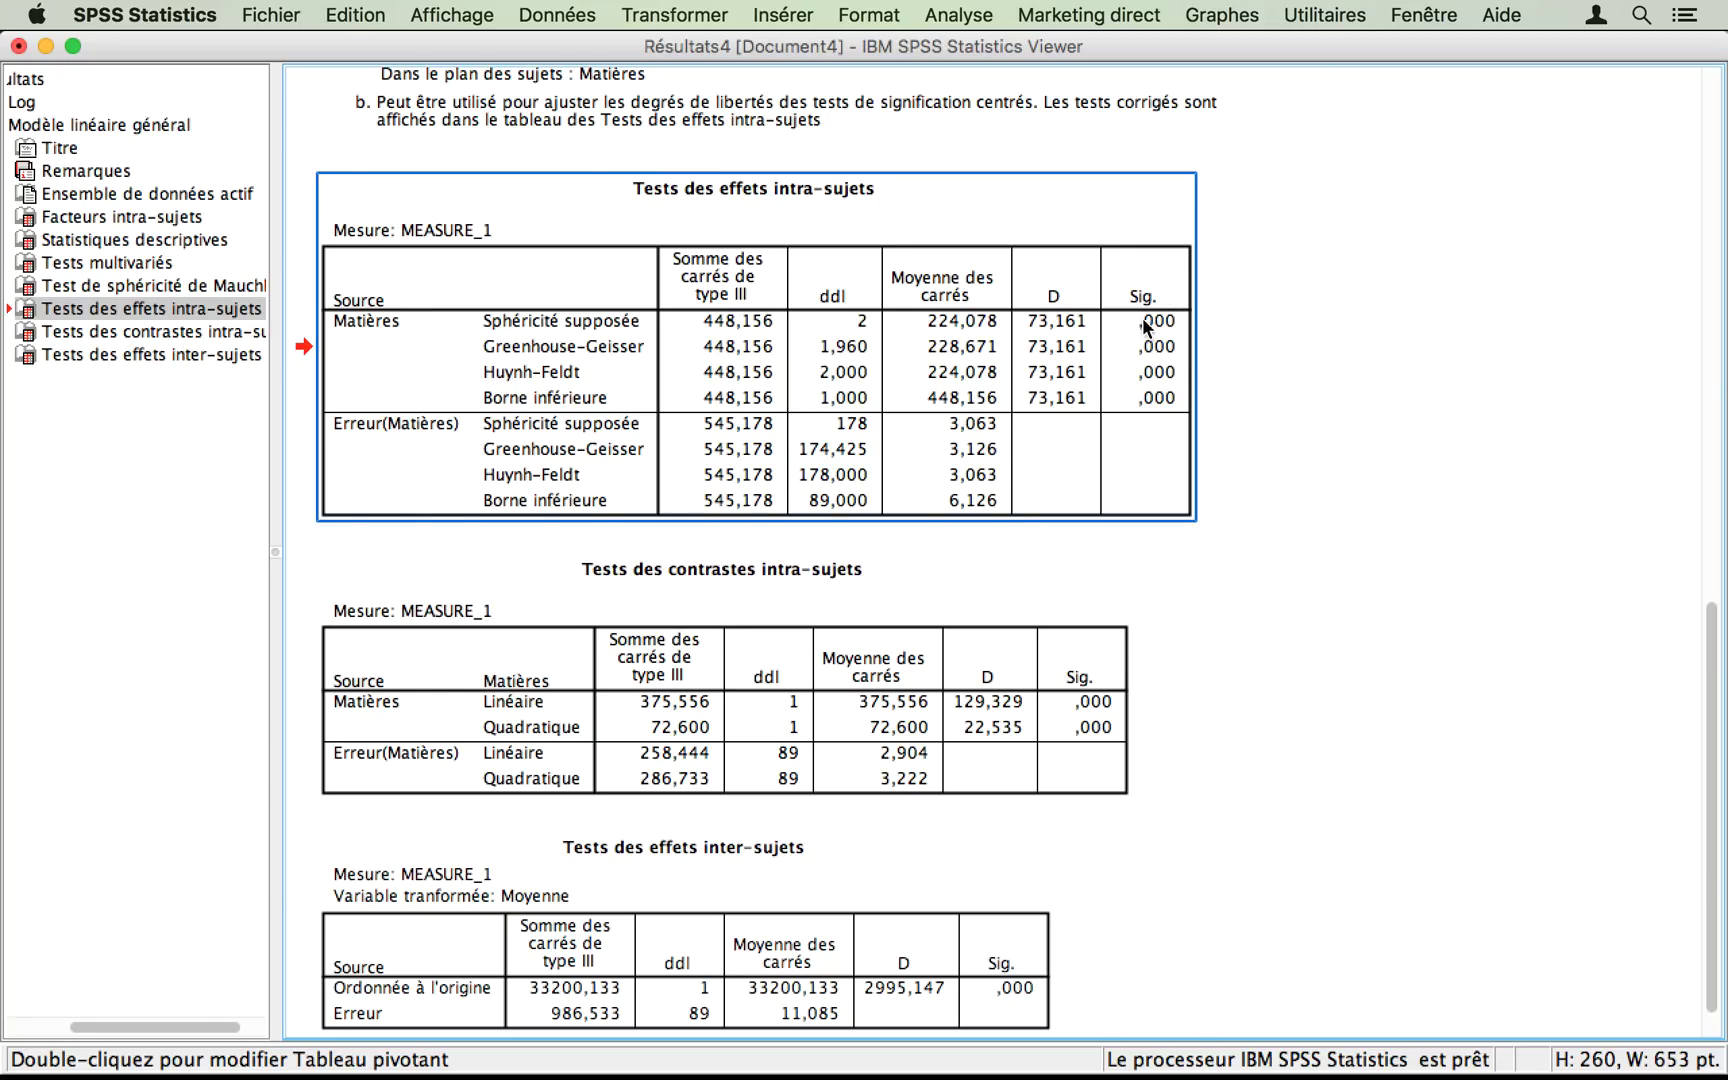
left_click(1233, 313)
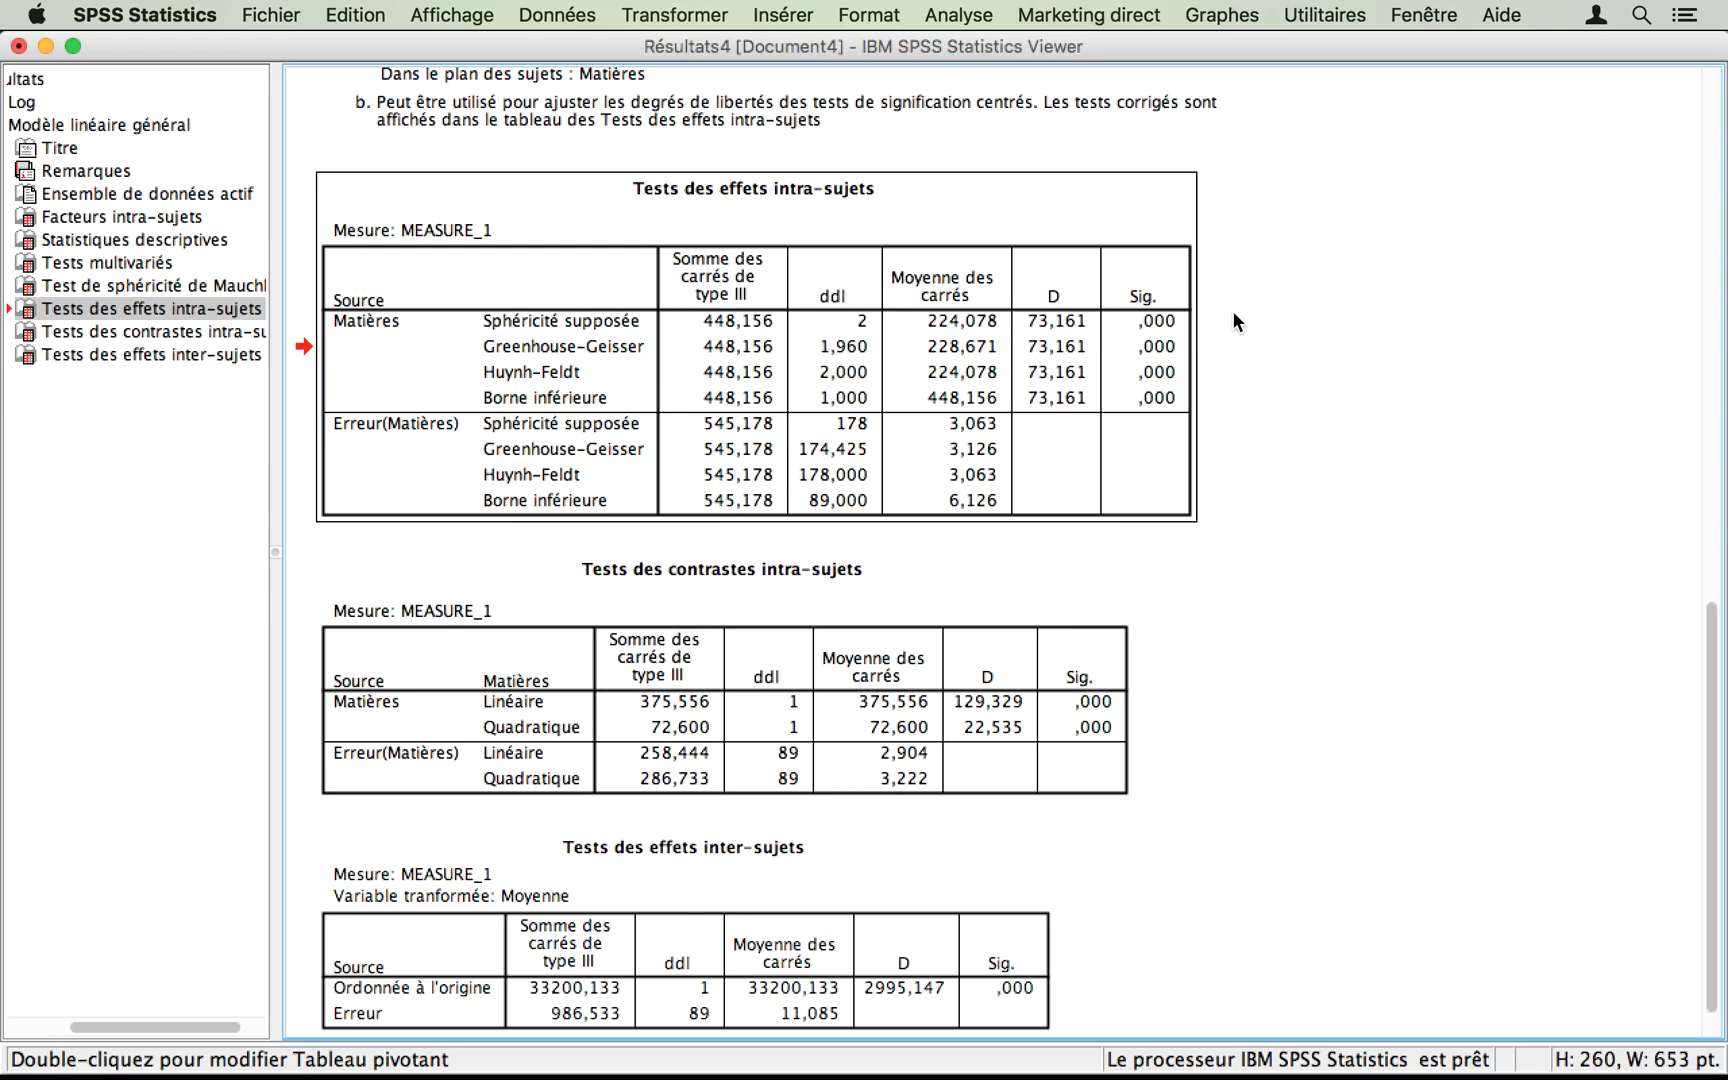
key("super+Tab")
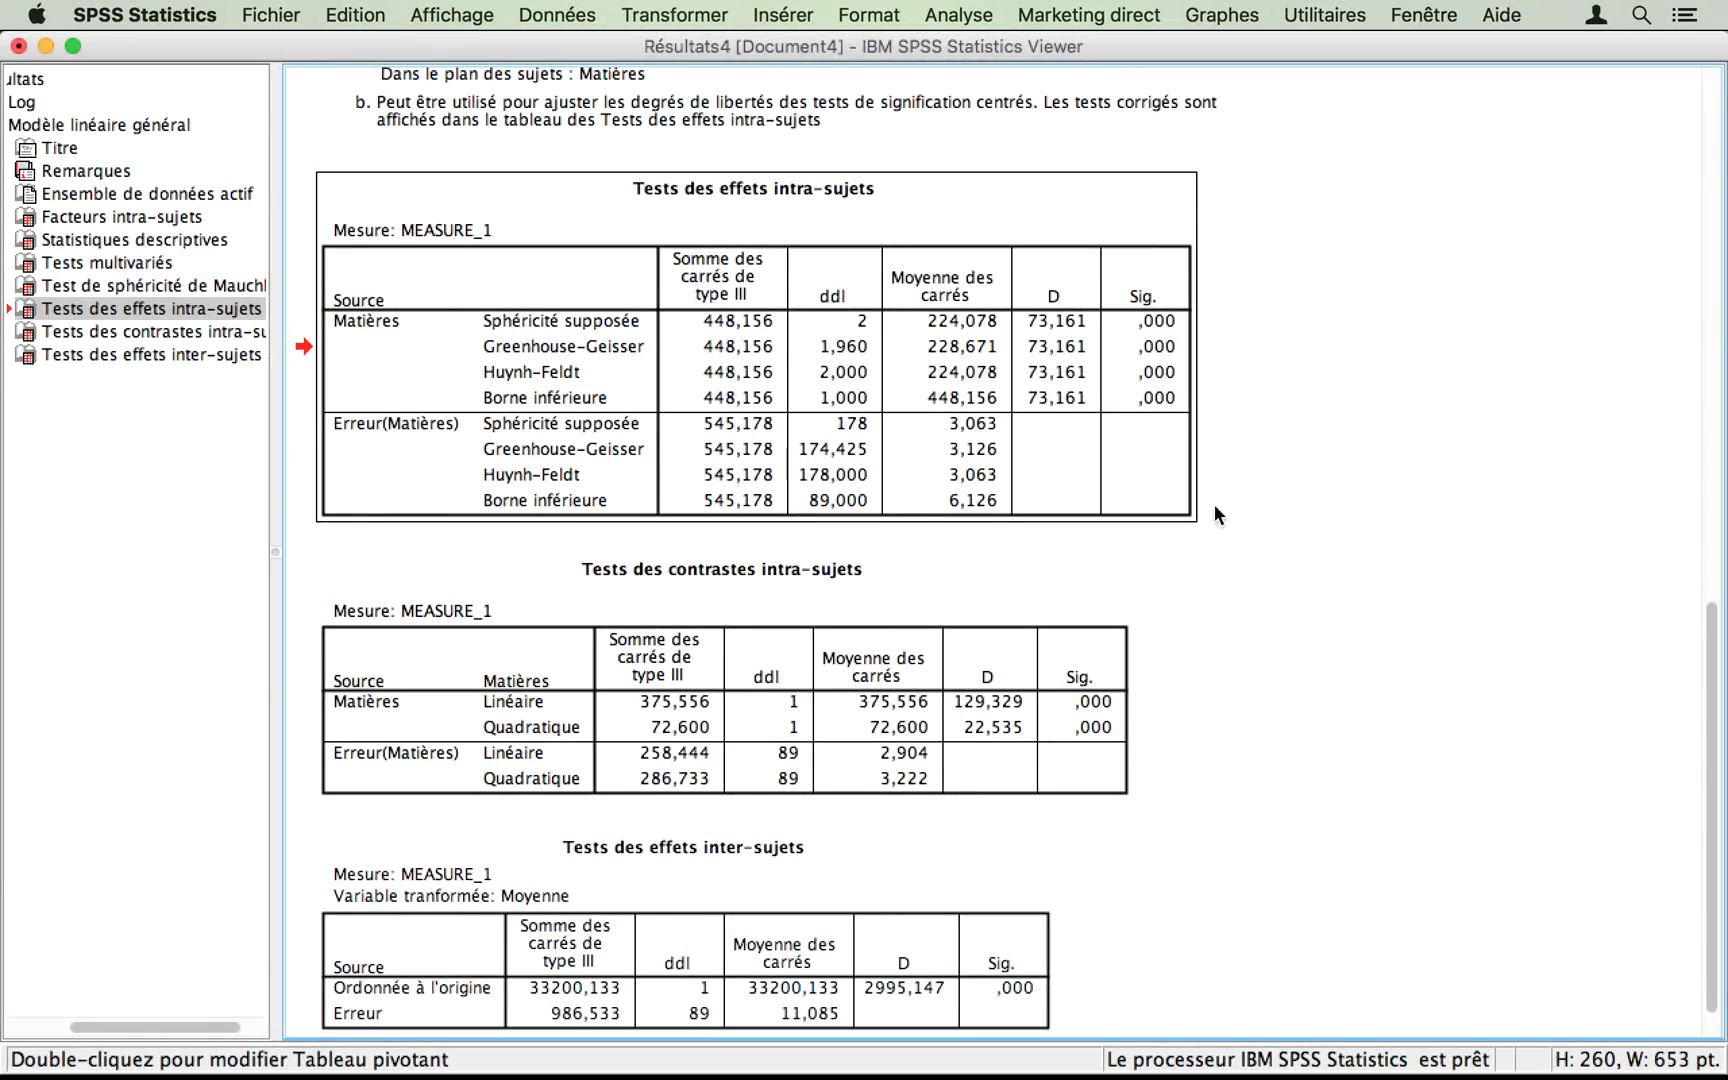
left_click(1136, 329)
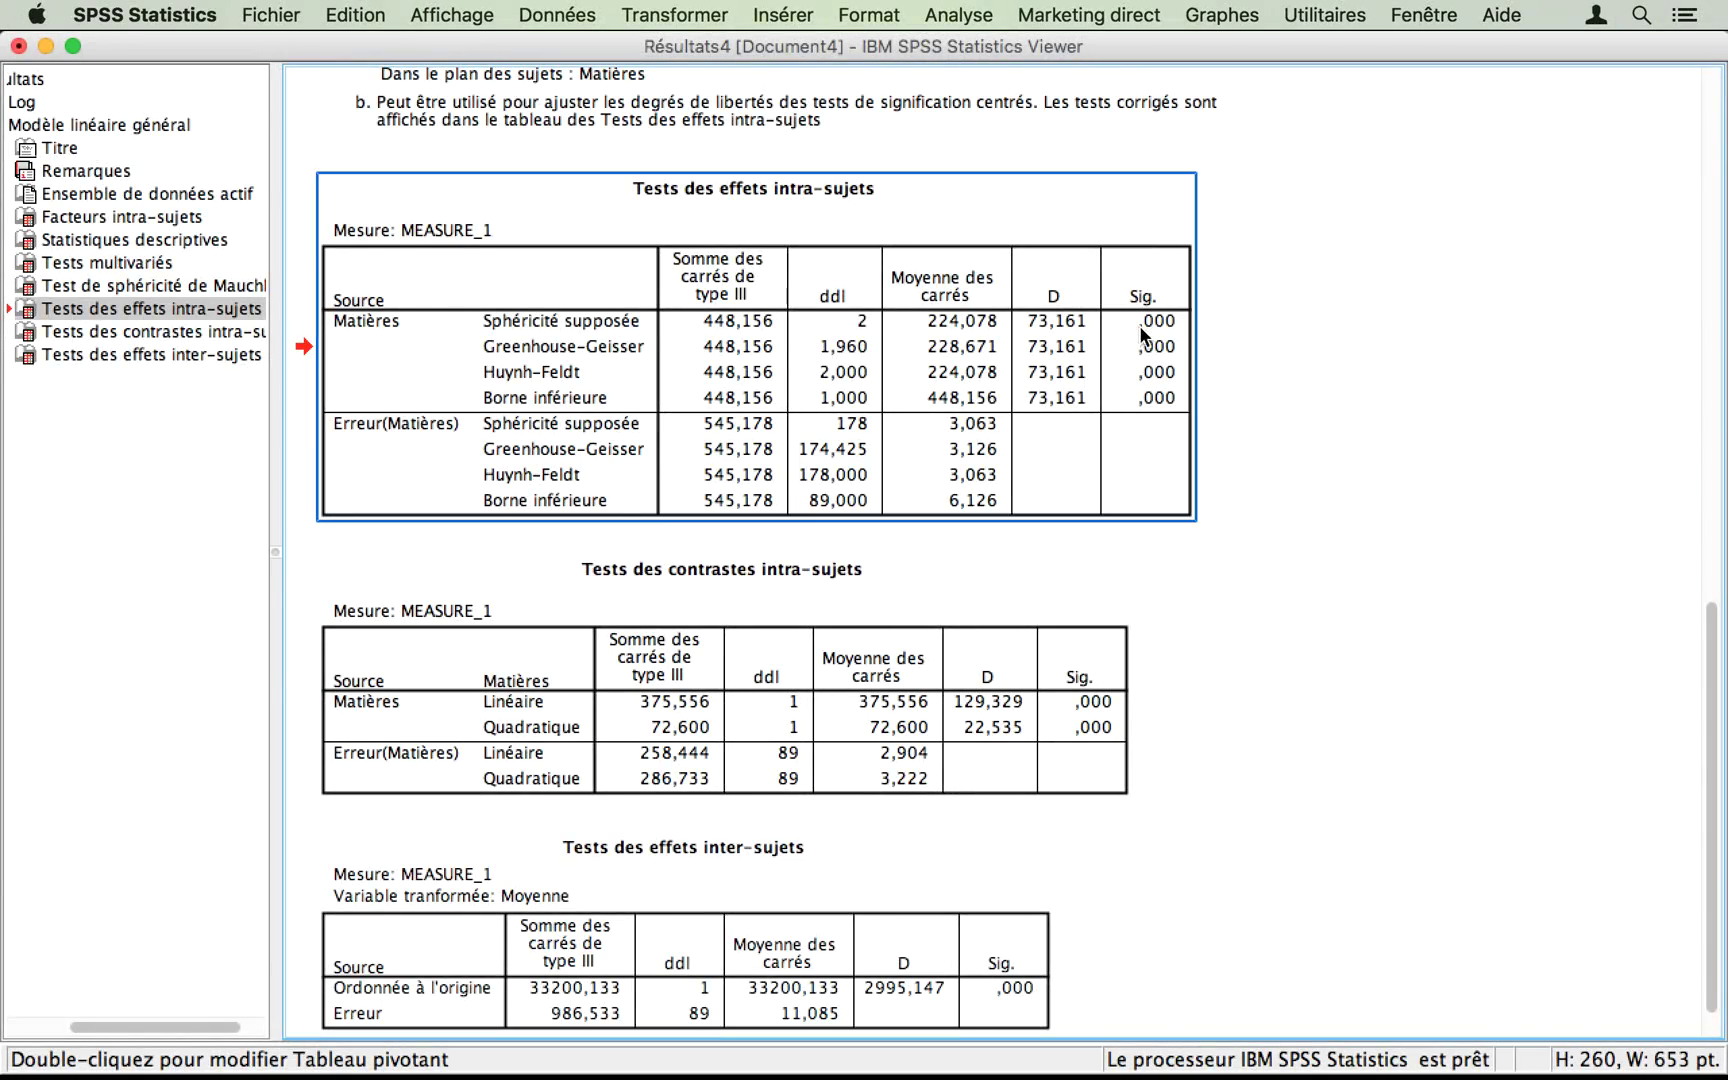
left_click(1312, 350)
- Compare the Moyenne values for French, foreign language and philosophy in the Statistiques descriptives table to see which subjects might differ
scroll(1315, 351, "up", 15)
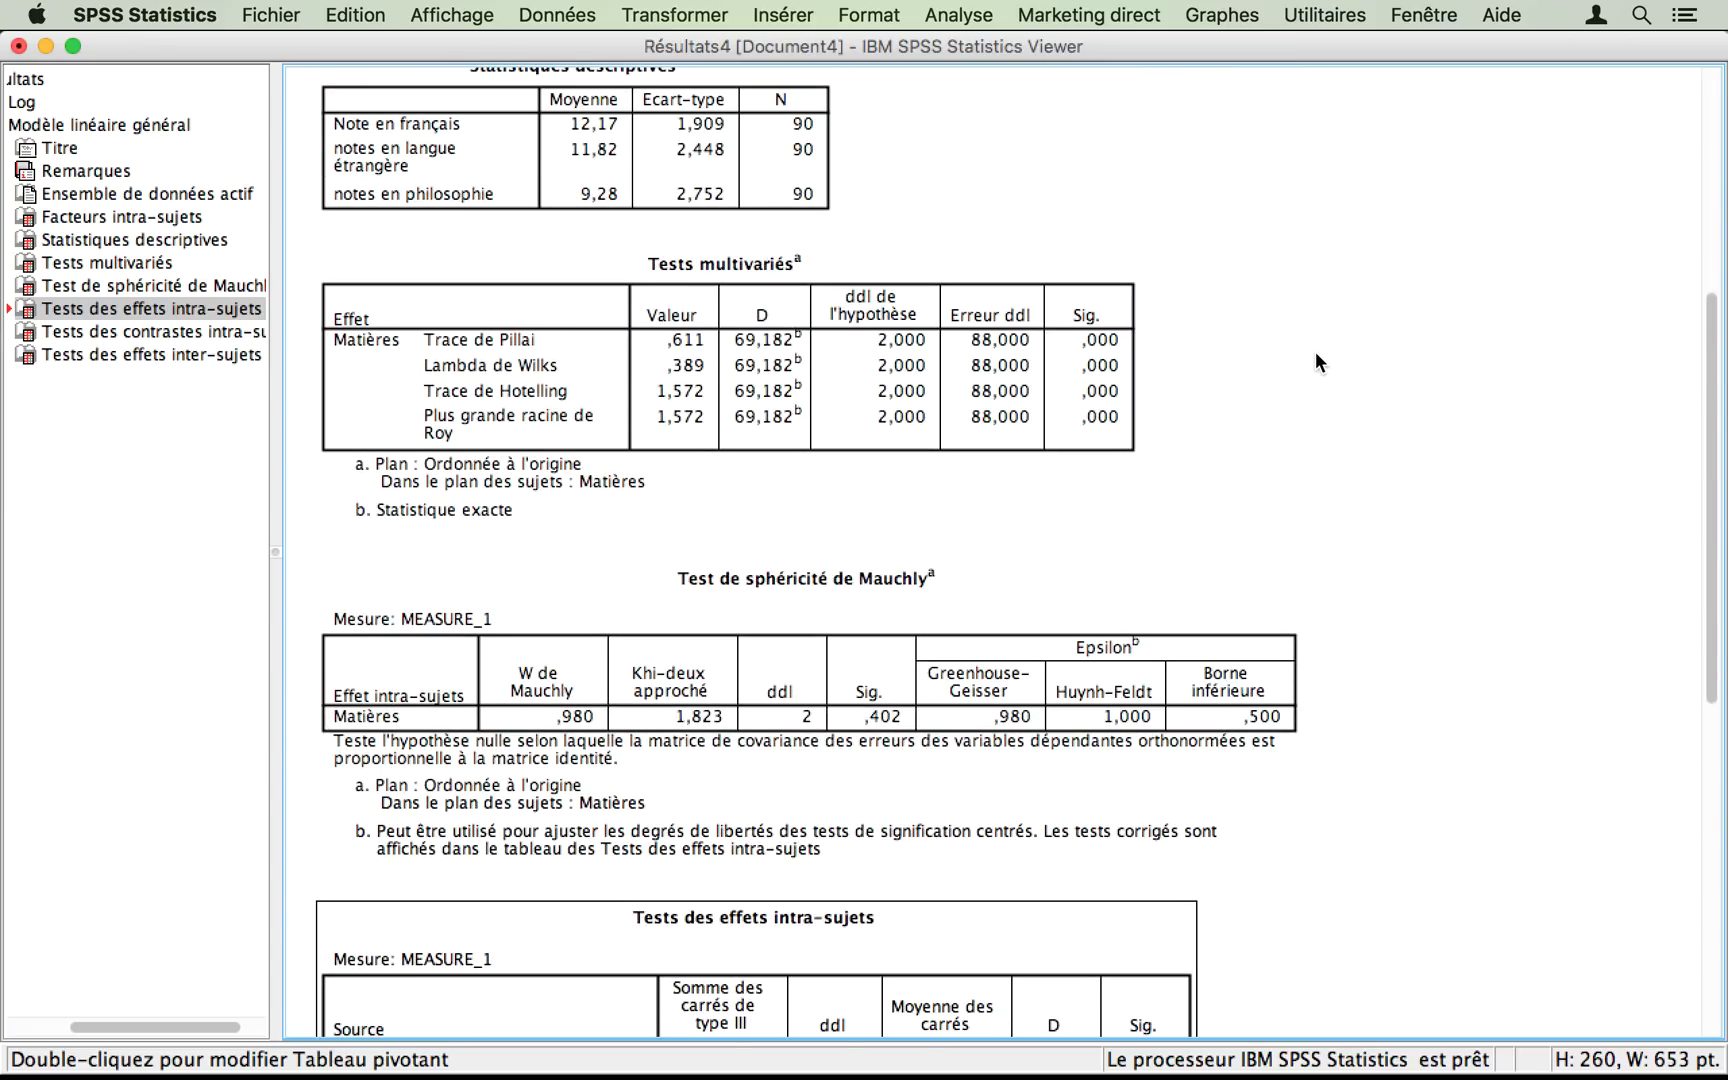
left_click(746, 360)
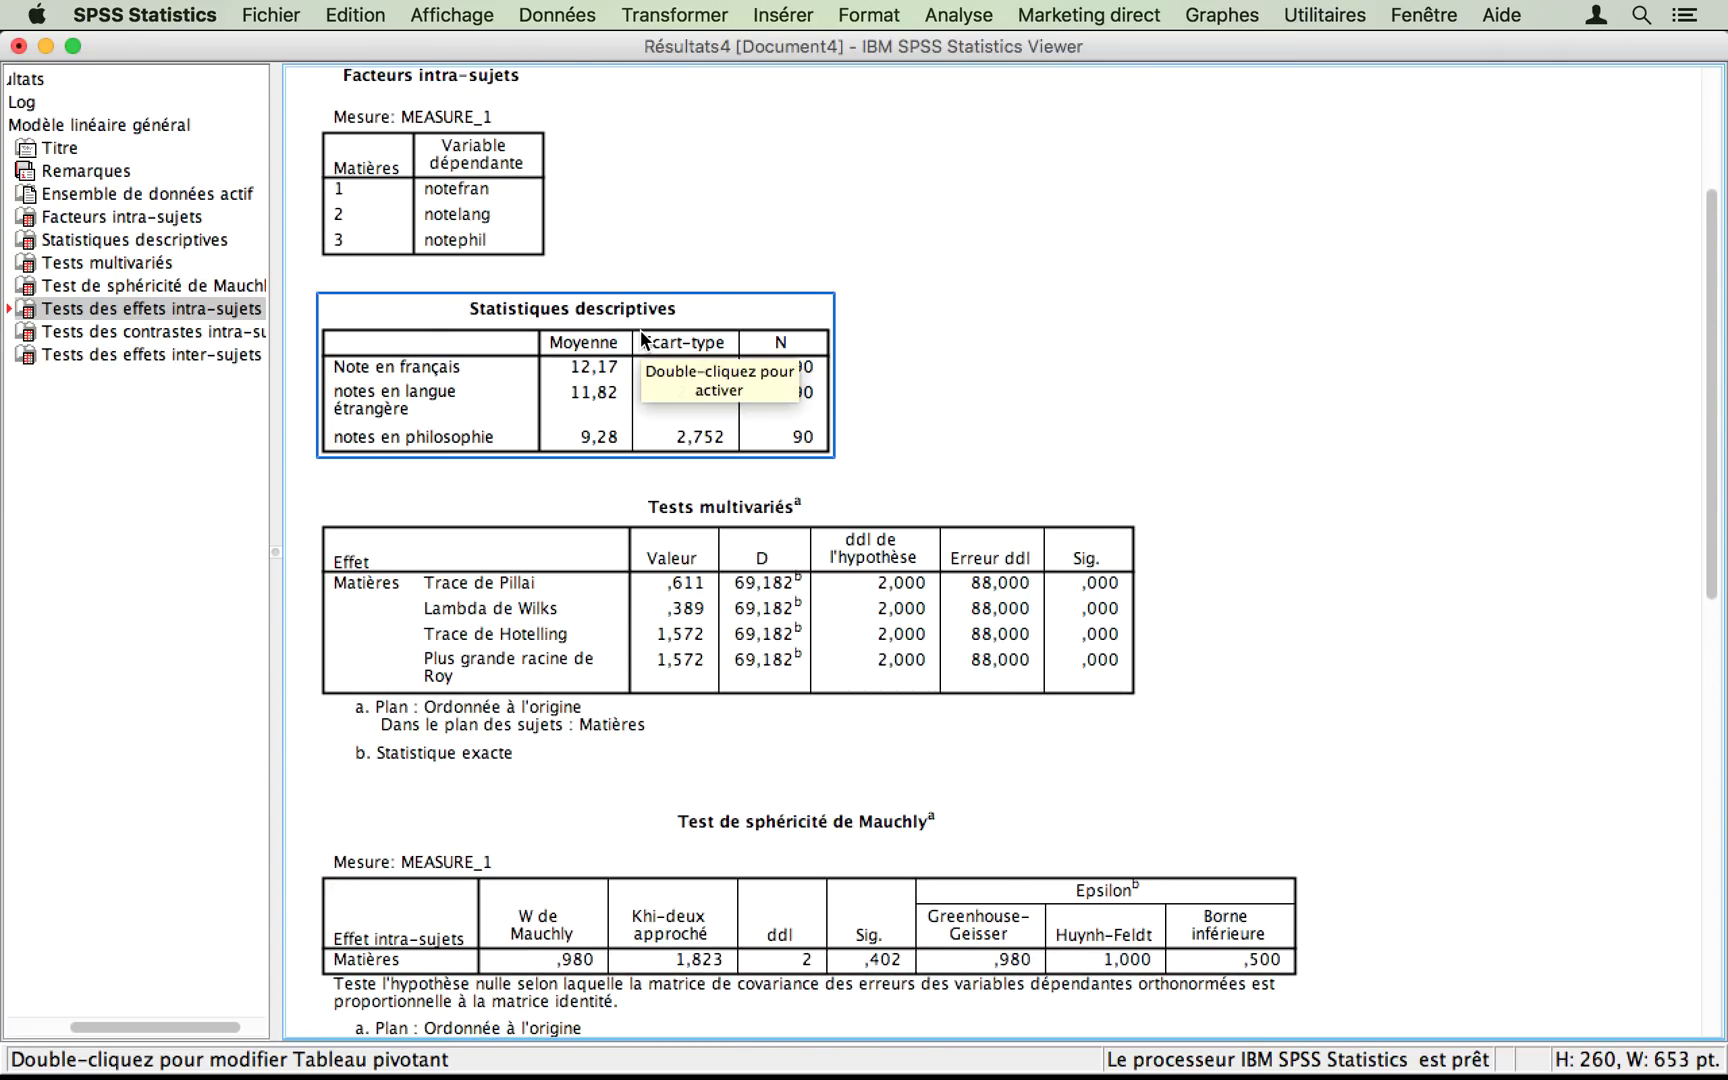
left_click(923, 383)
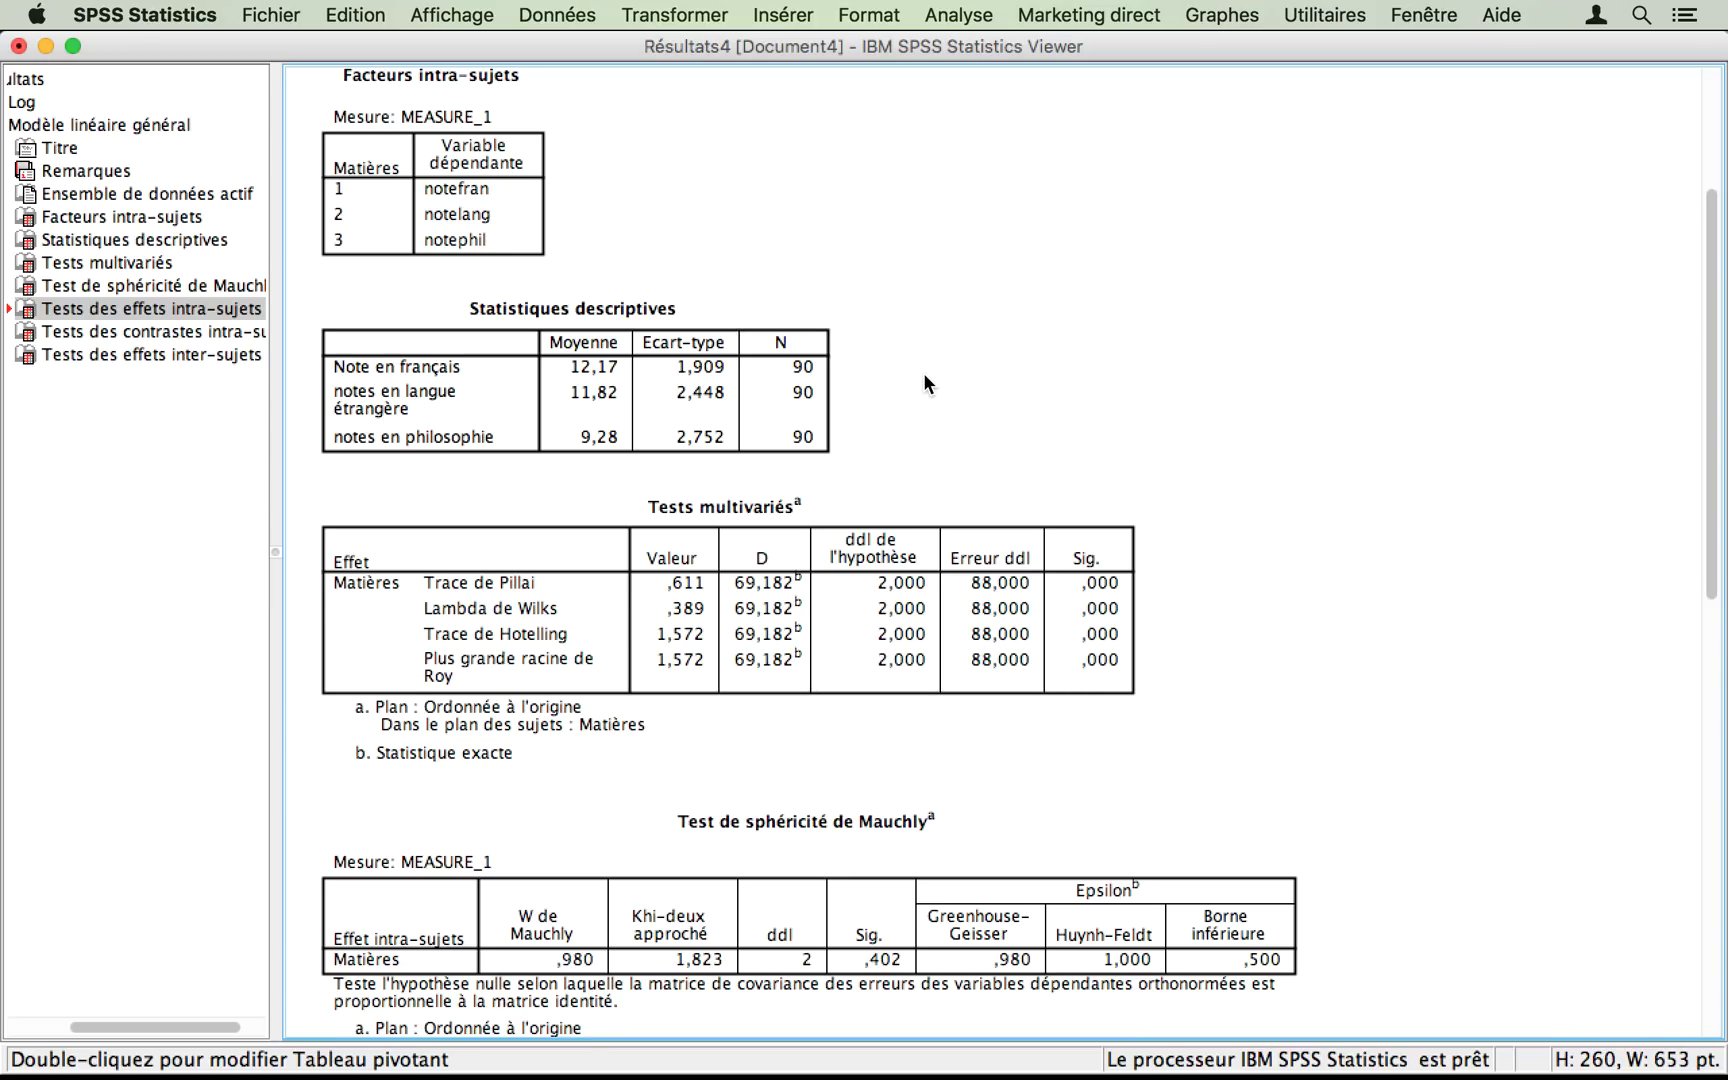
left_click(663, 302)
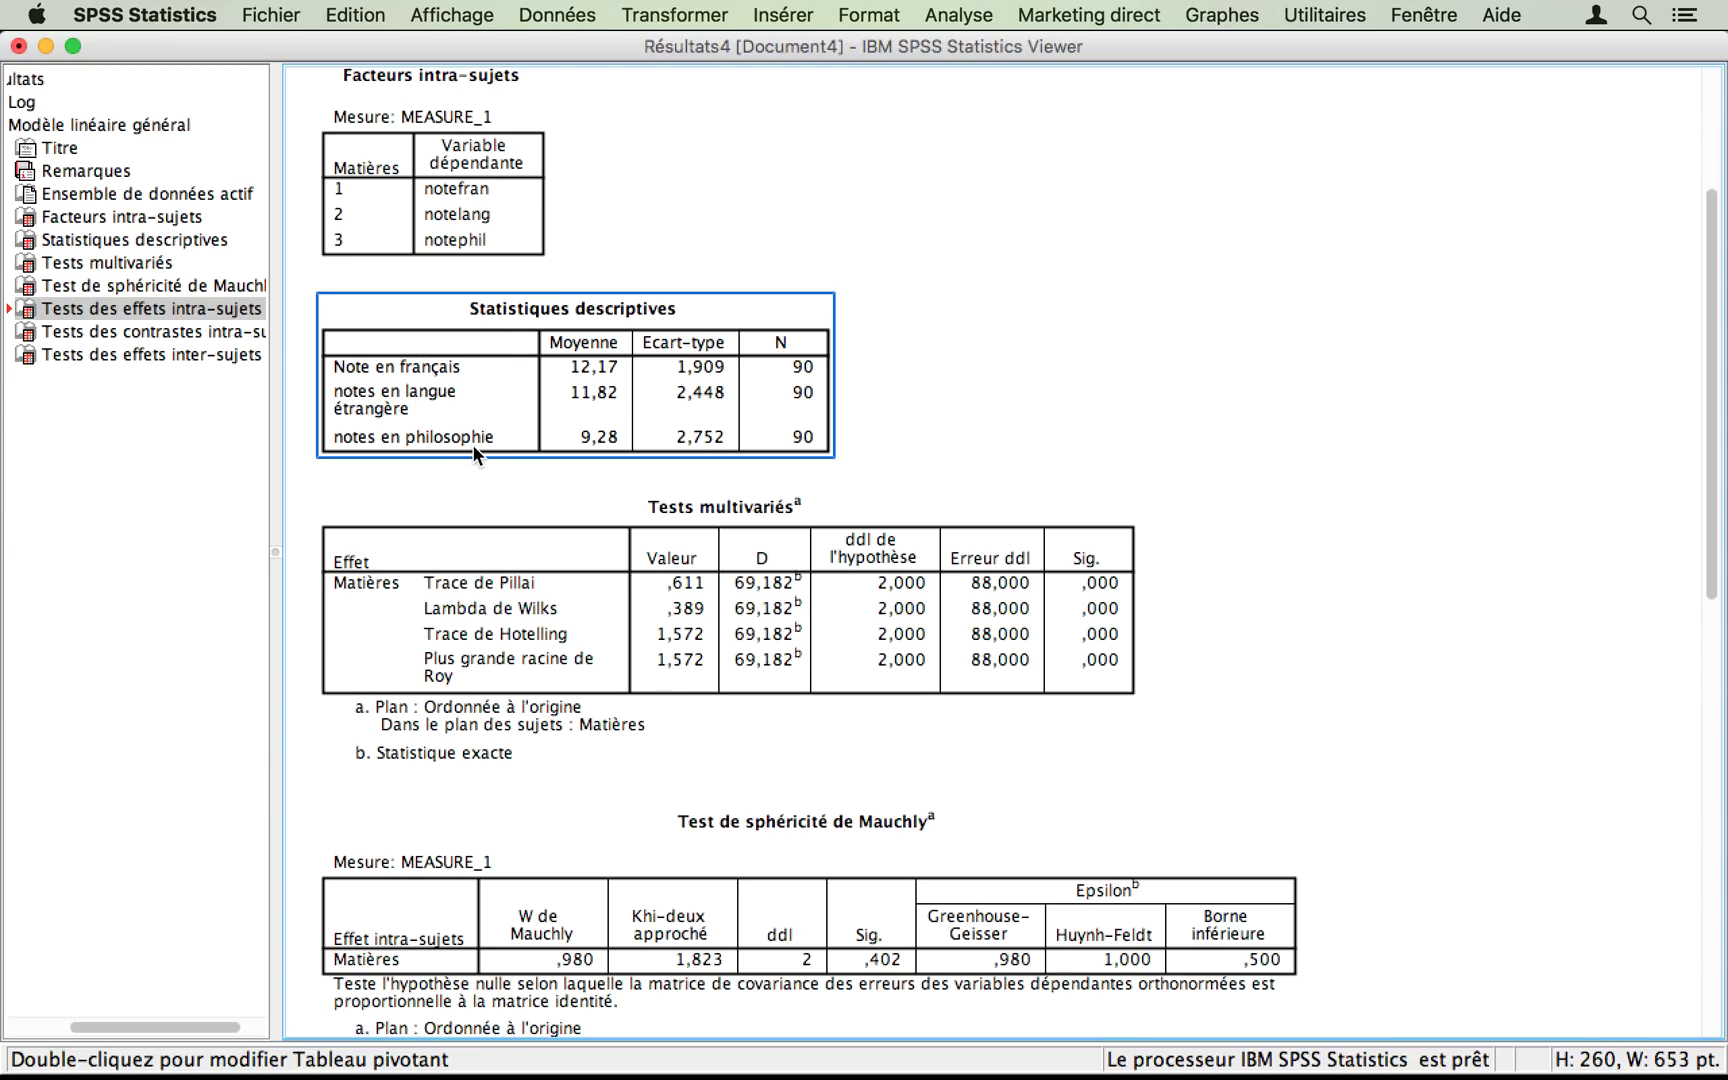
left_click(1041, 412)
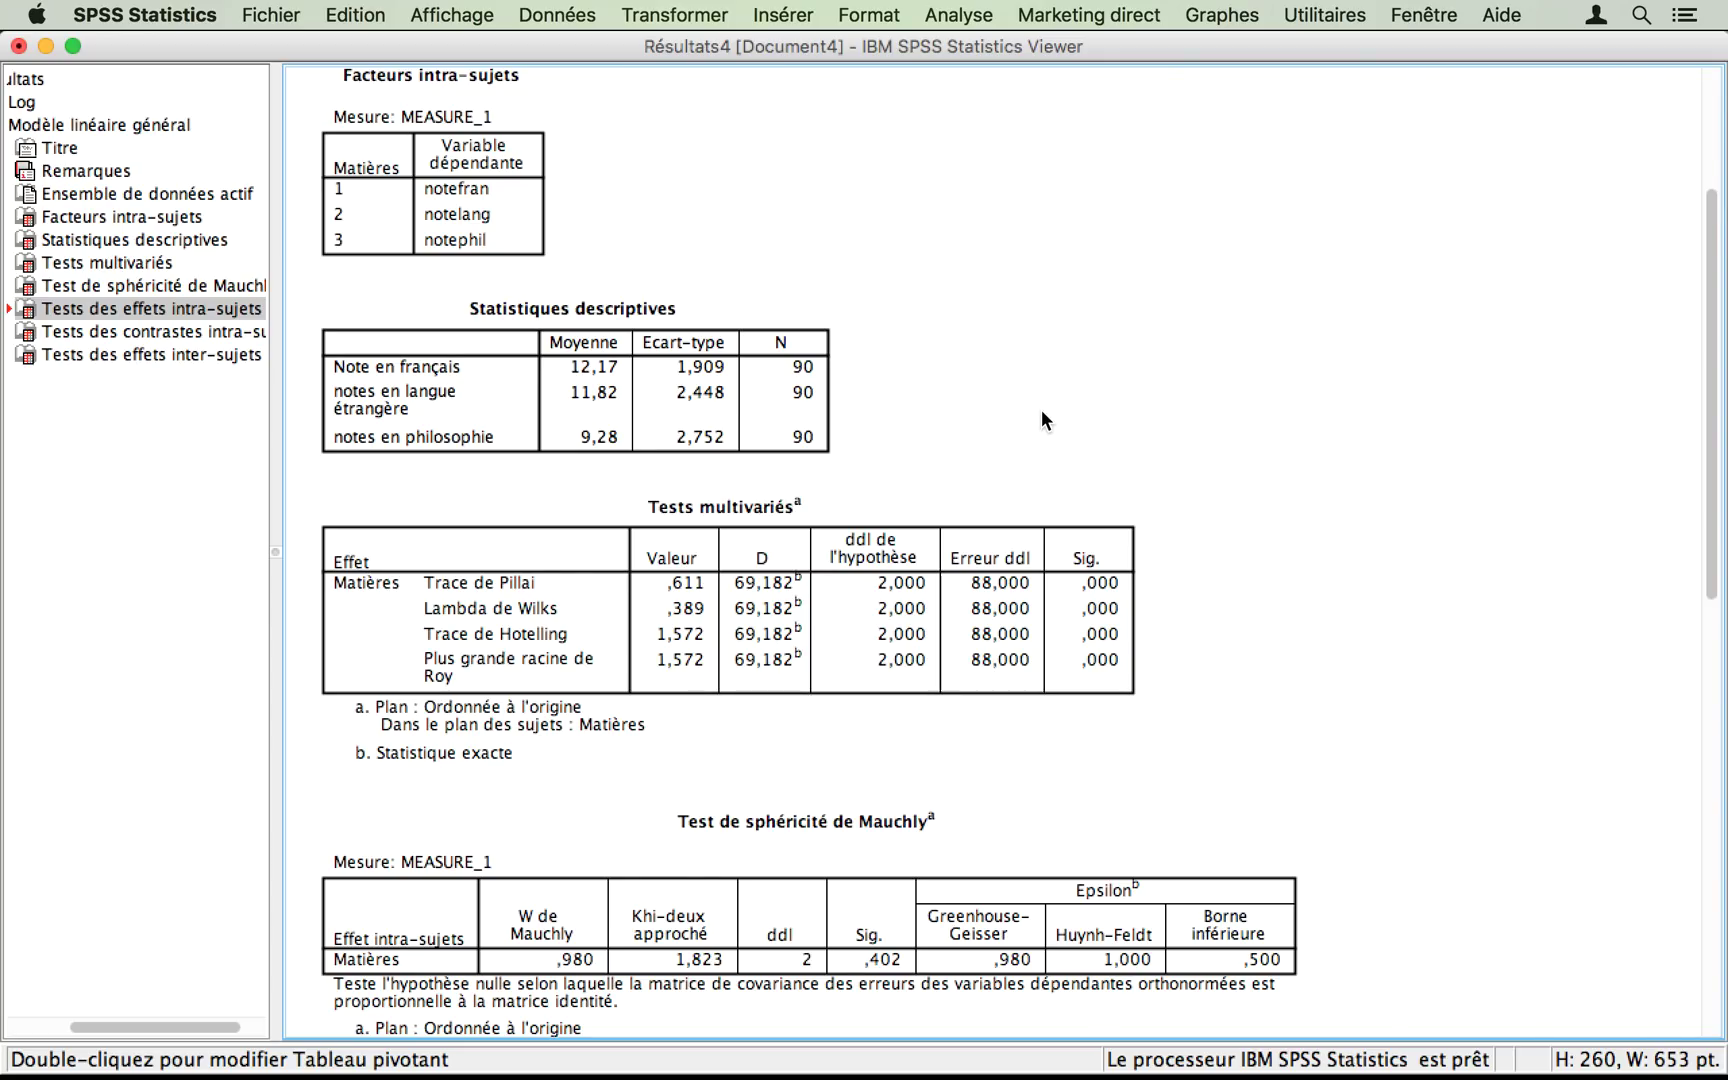
left_click(679, 310)
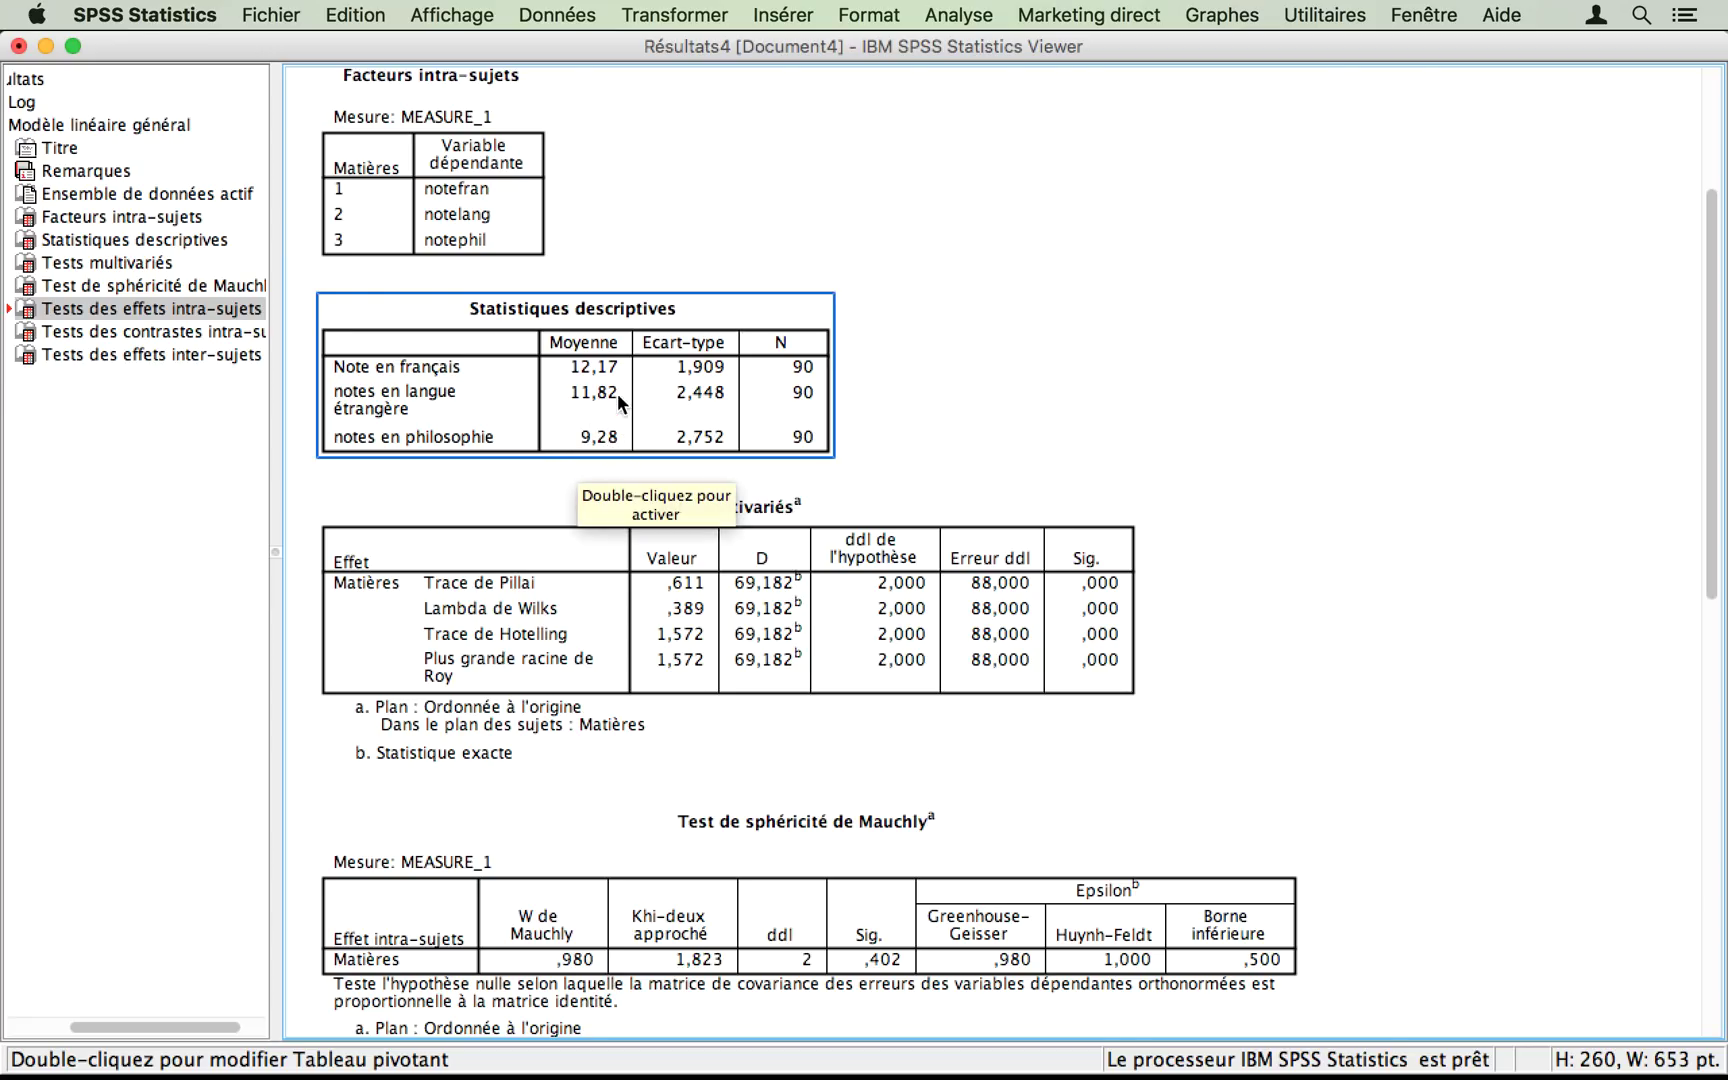
left_click(992, 471)
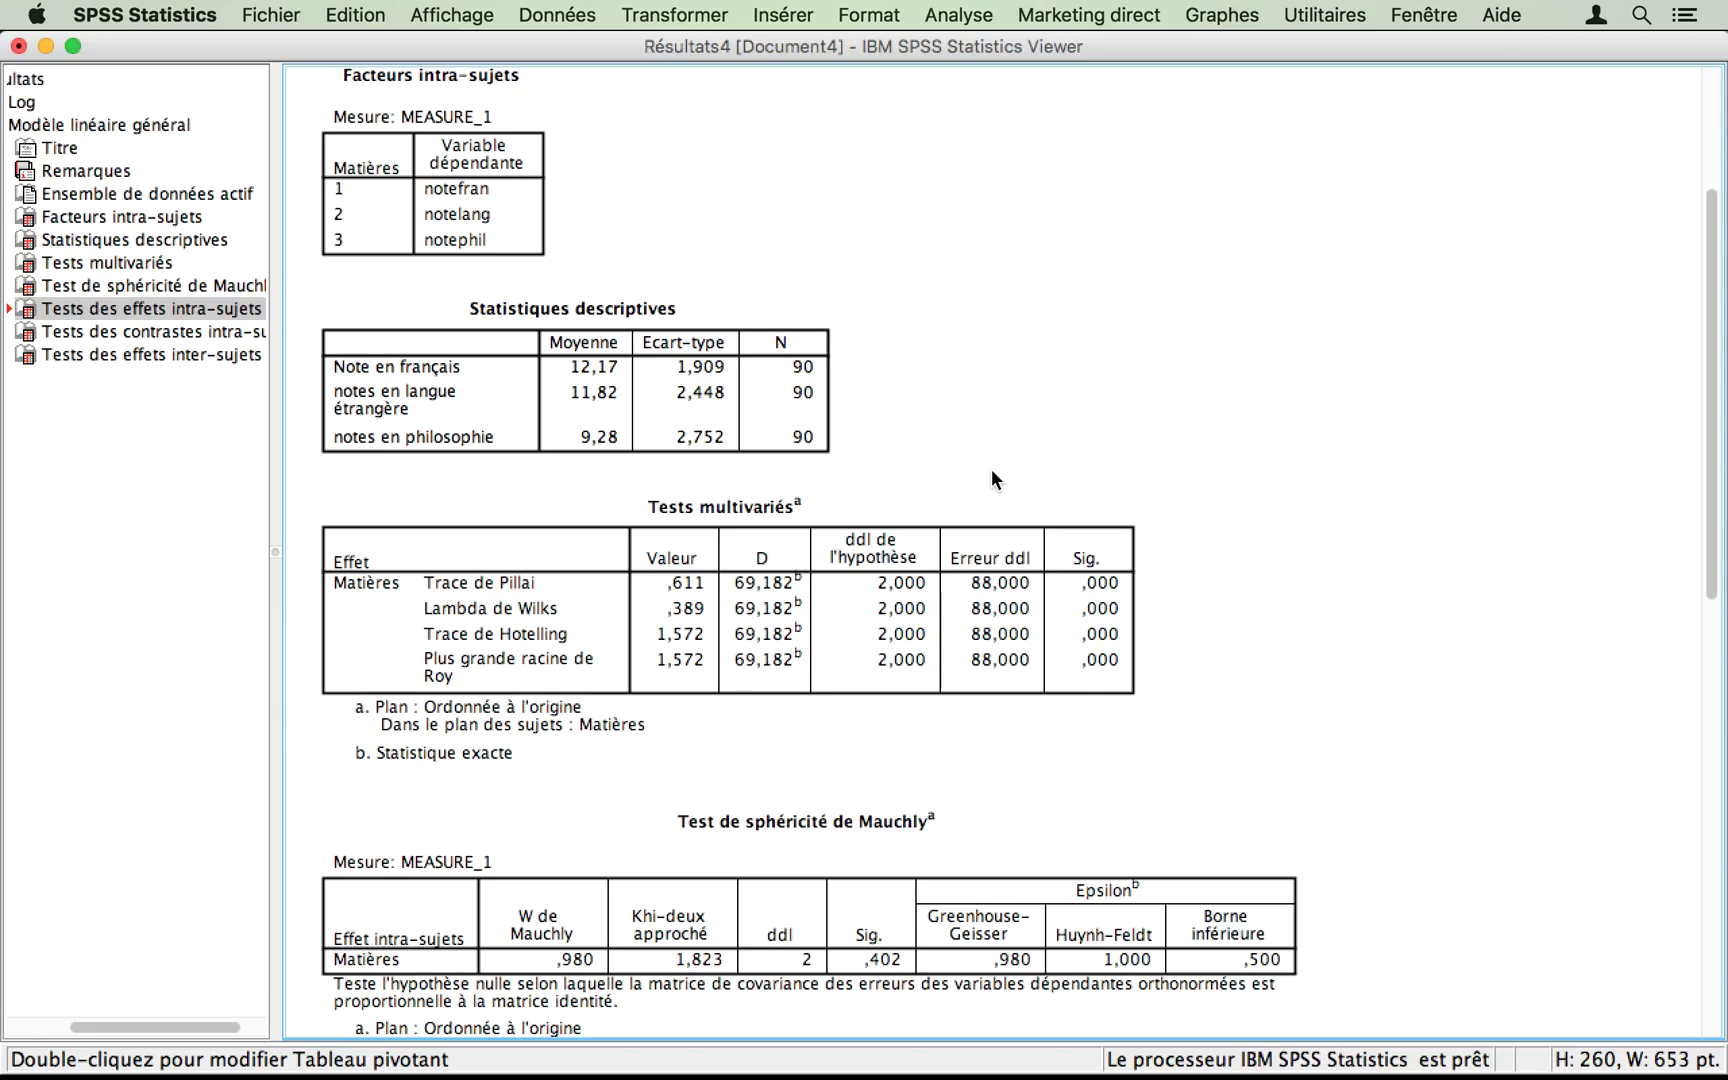
left_click(662, 322)
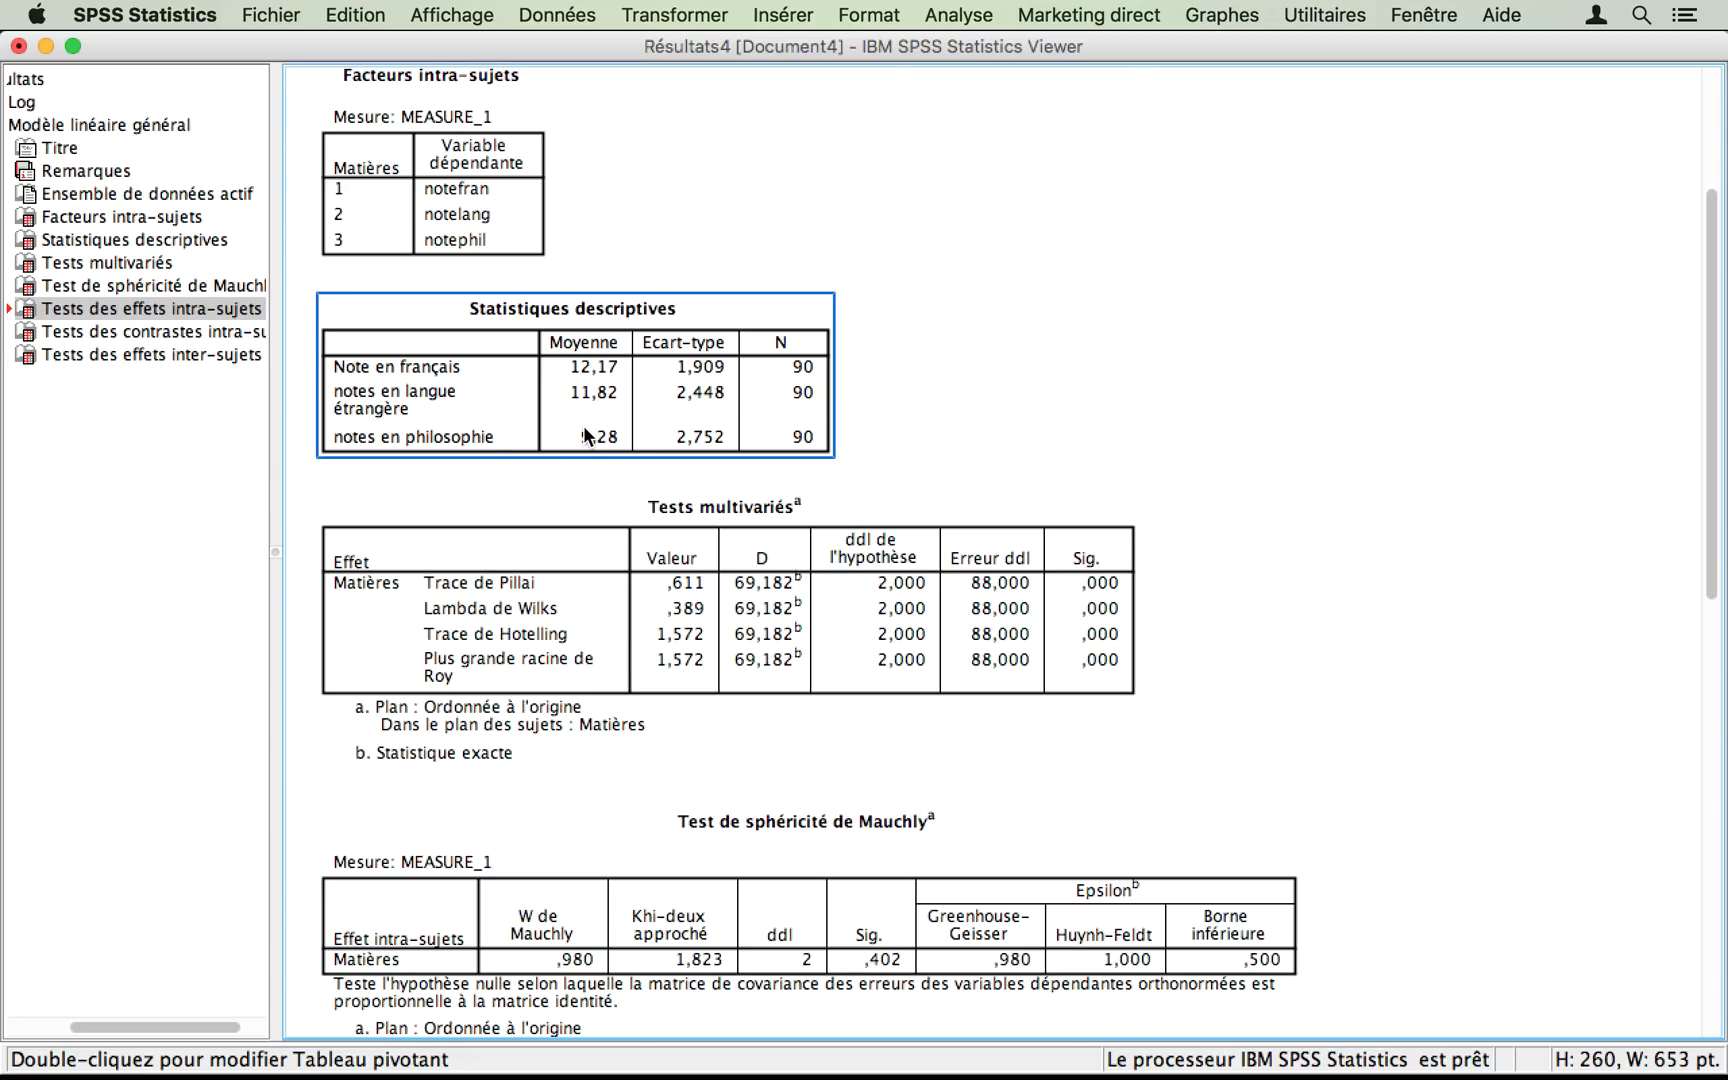
left_click(1019, 424)
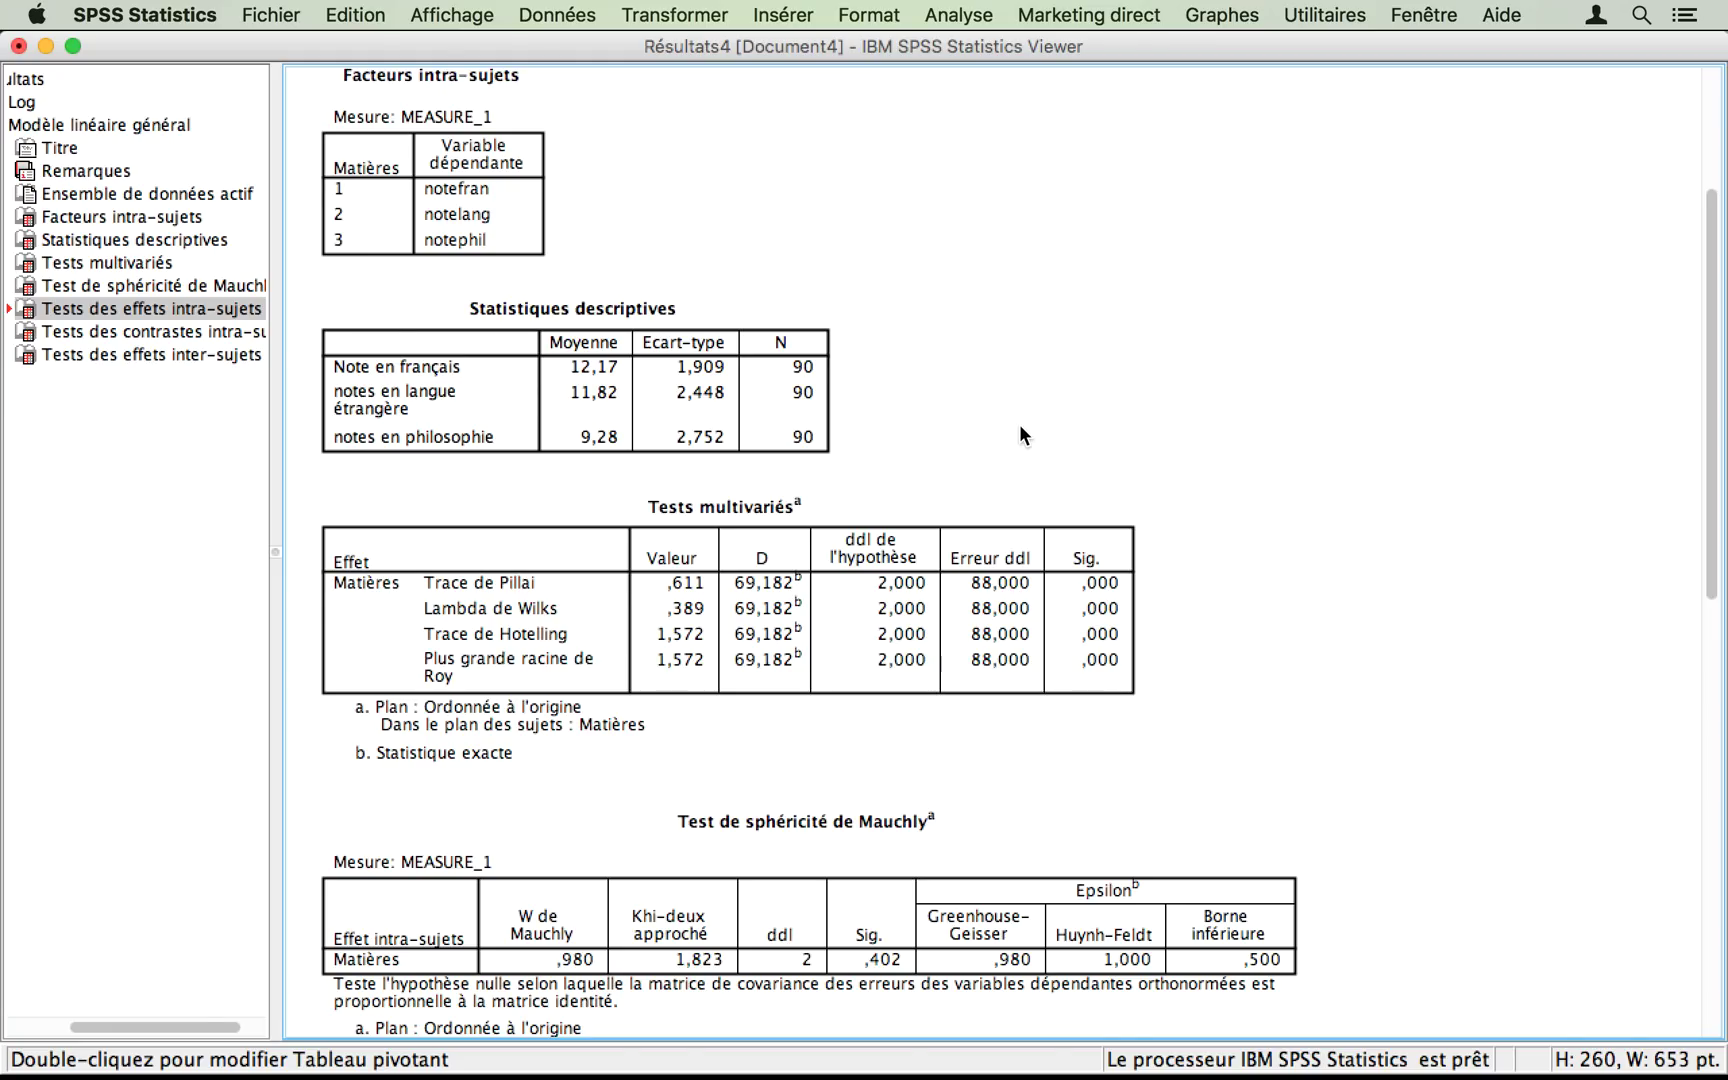
left_click(610, 310)
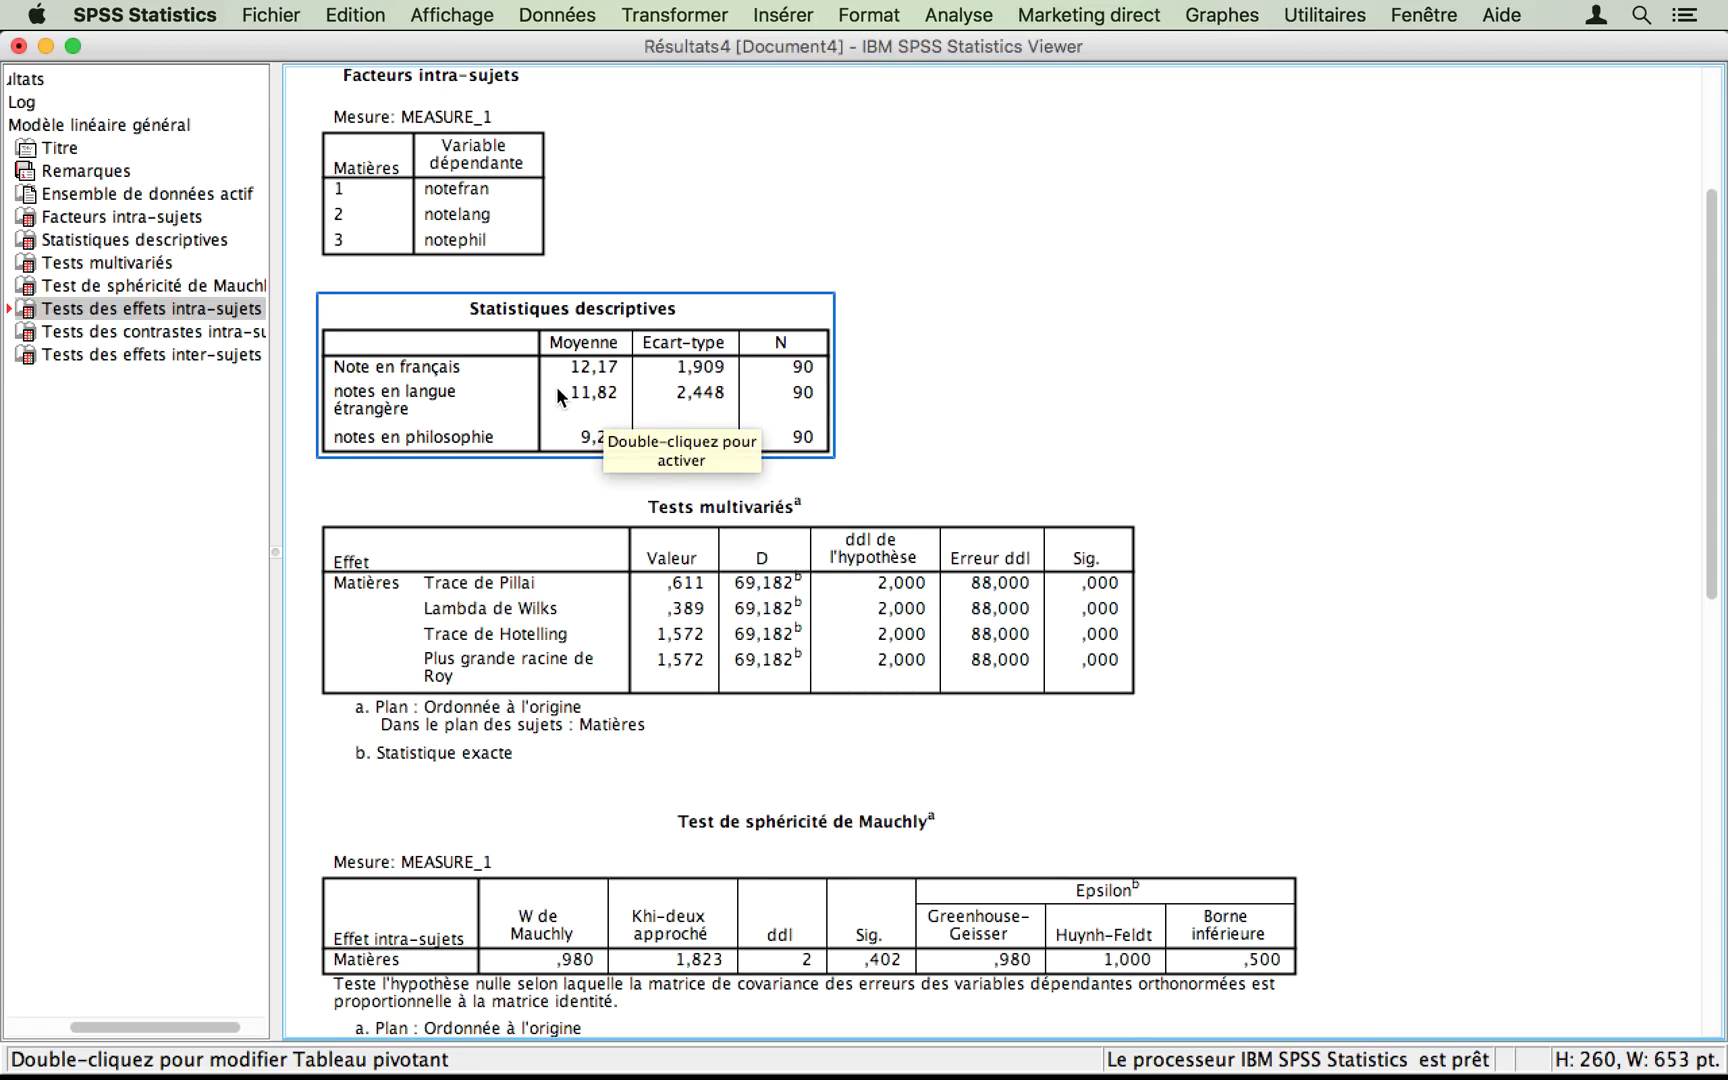
left_click(807, 273)
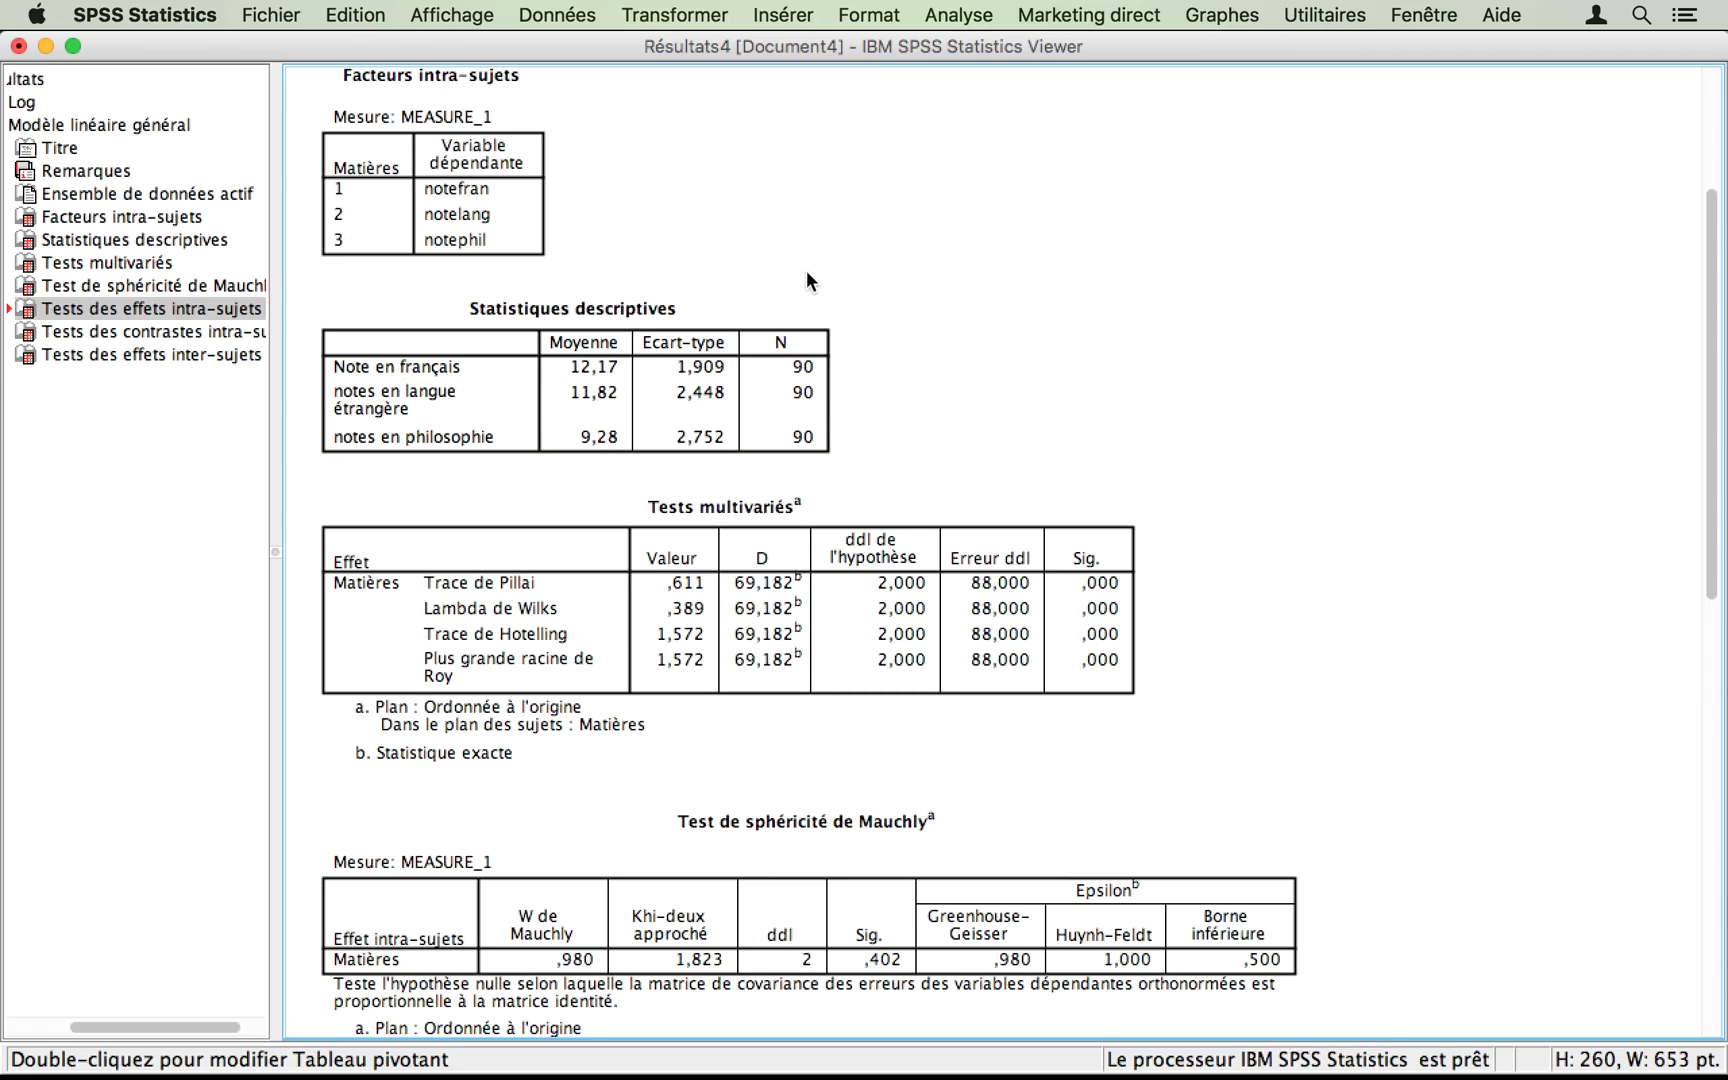
scroll(941, 331, "down", 5)
left_click(941, 331)
scroll(941, 331, "up", 2)
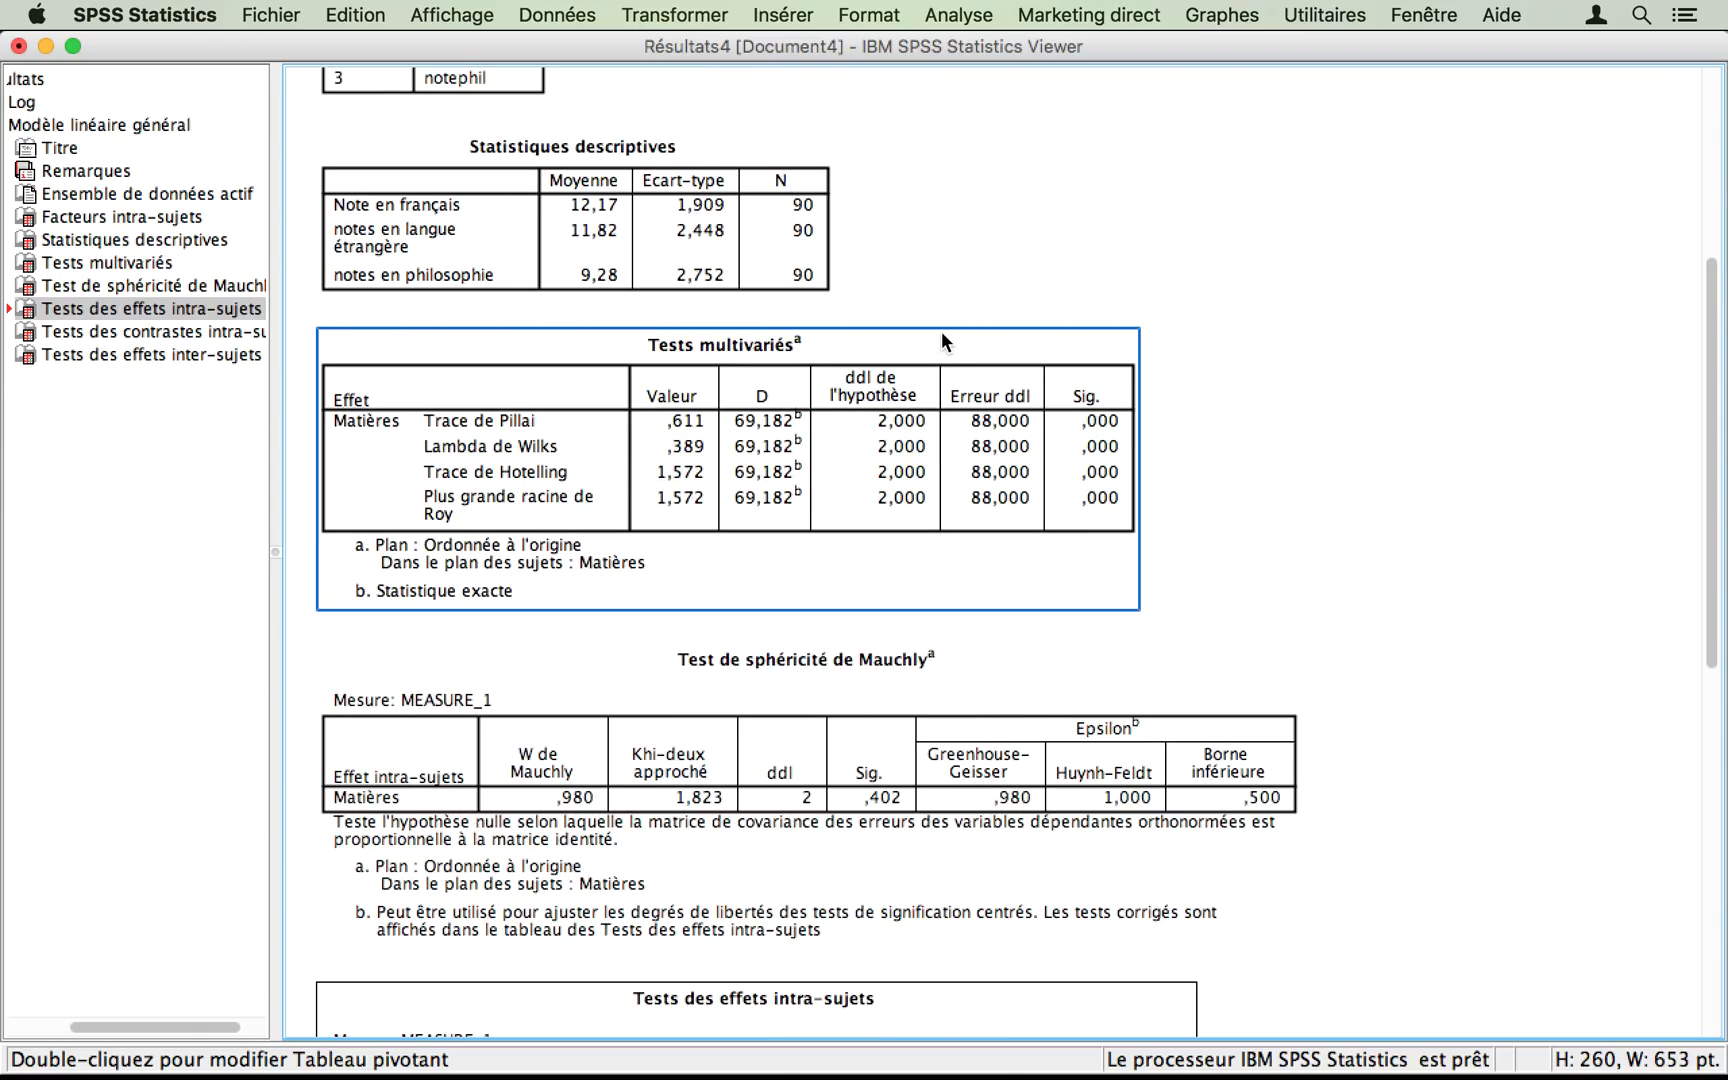
left_click(1073, 292)
scroll(1073, 292, "up", 1)
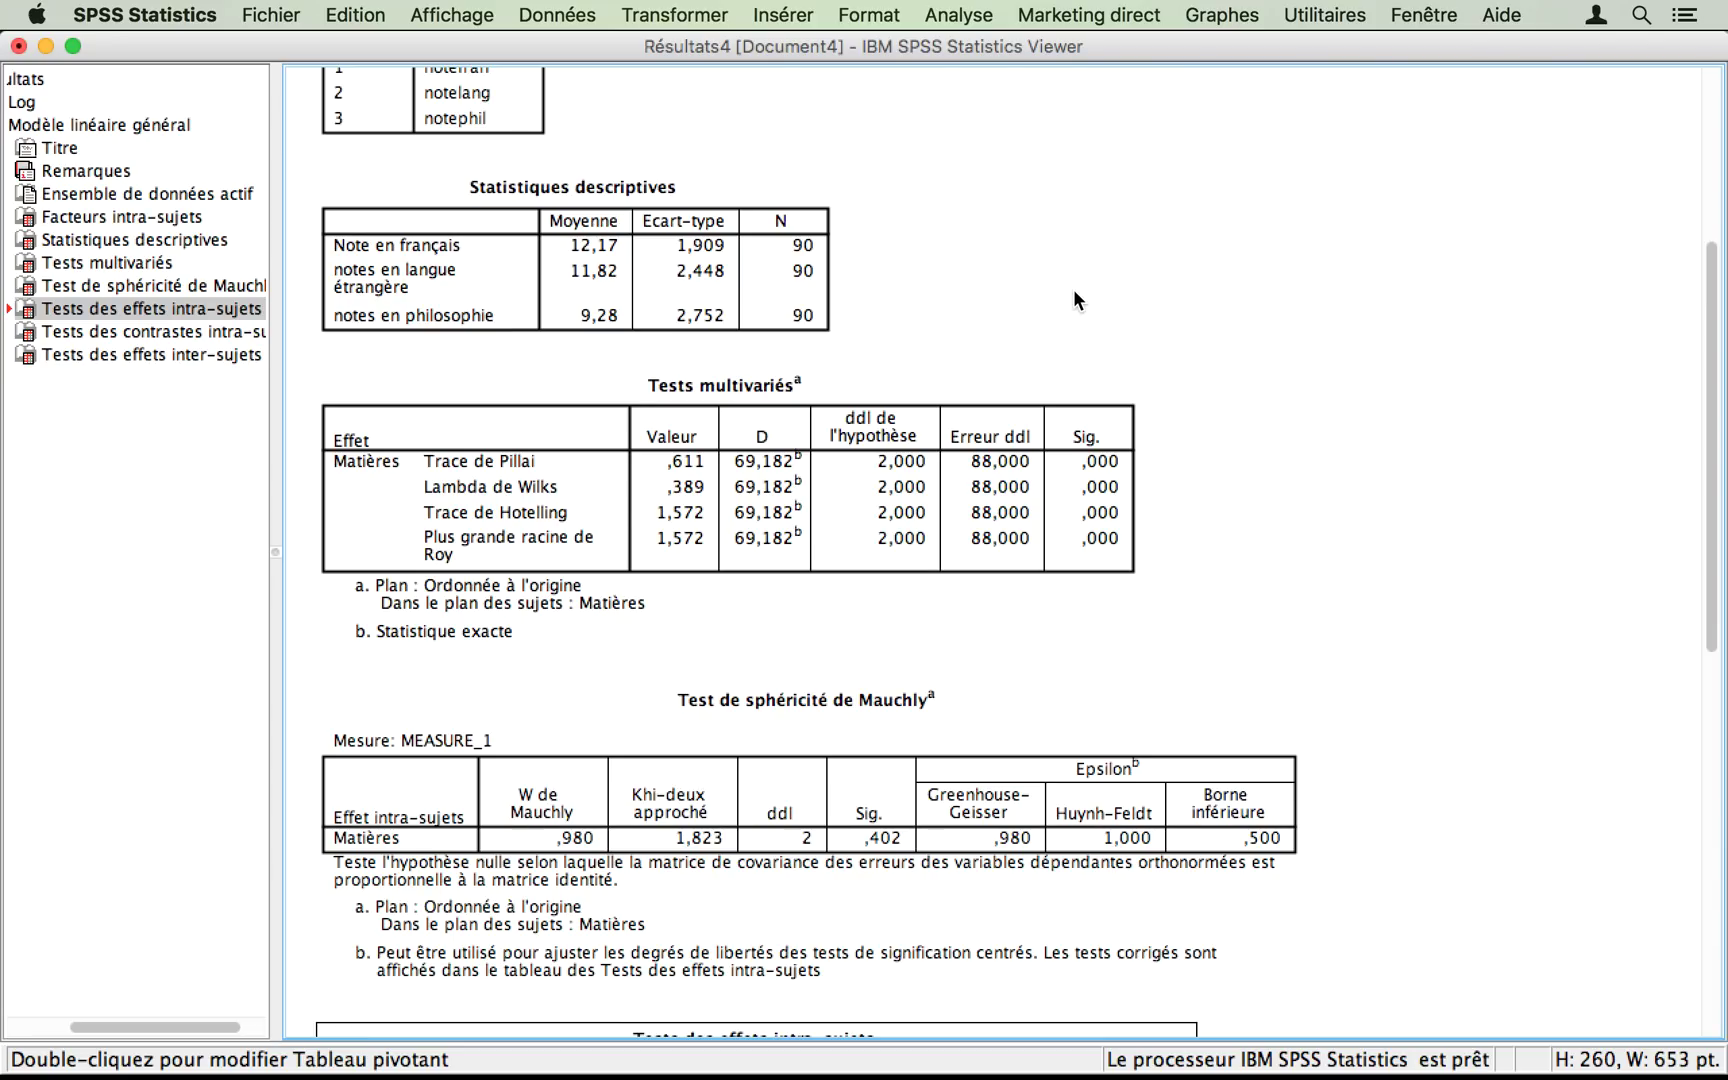
left_click(659, 190)
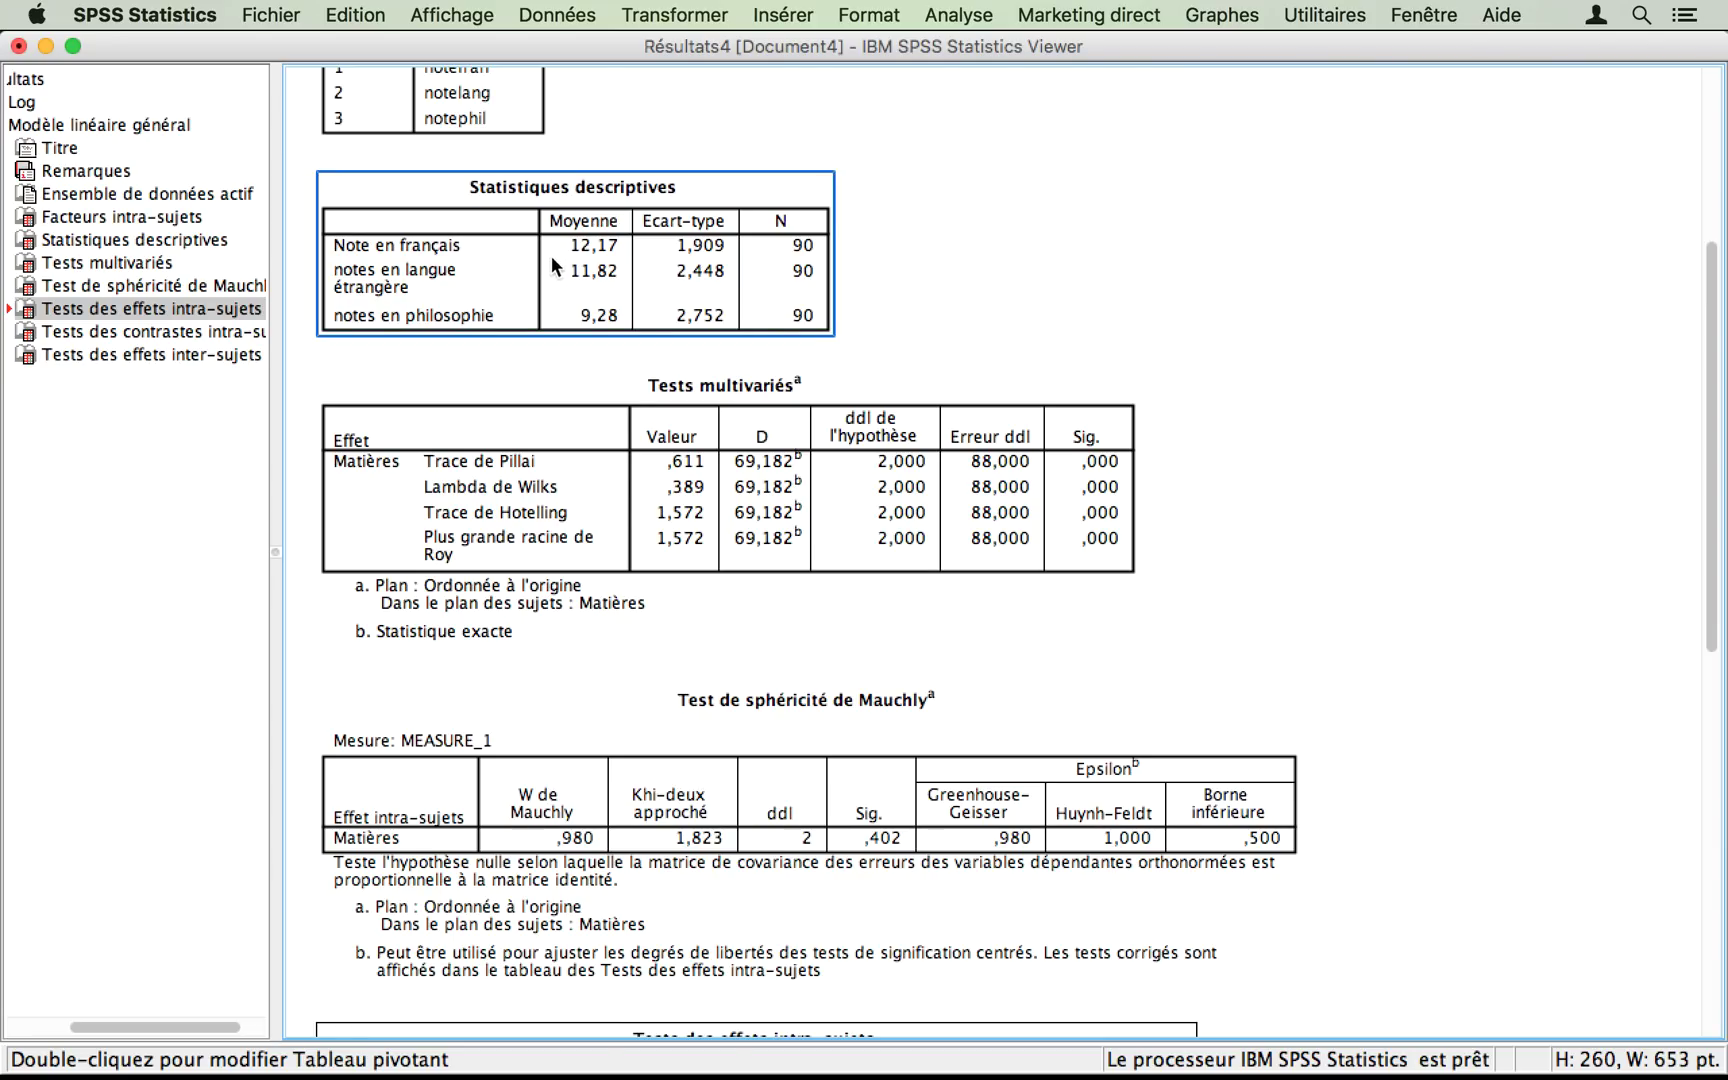
left_click(960, 315)
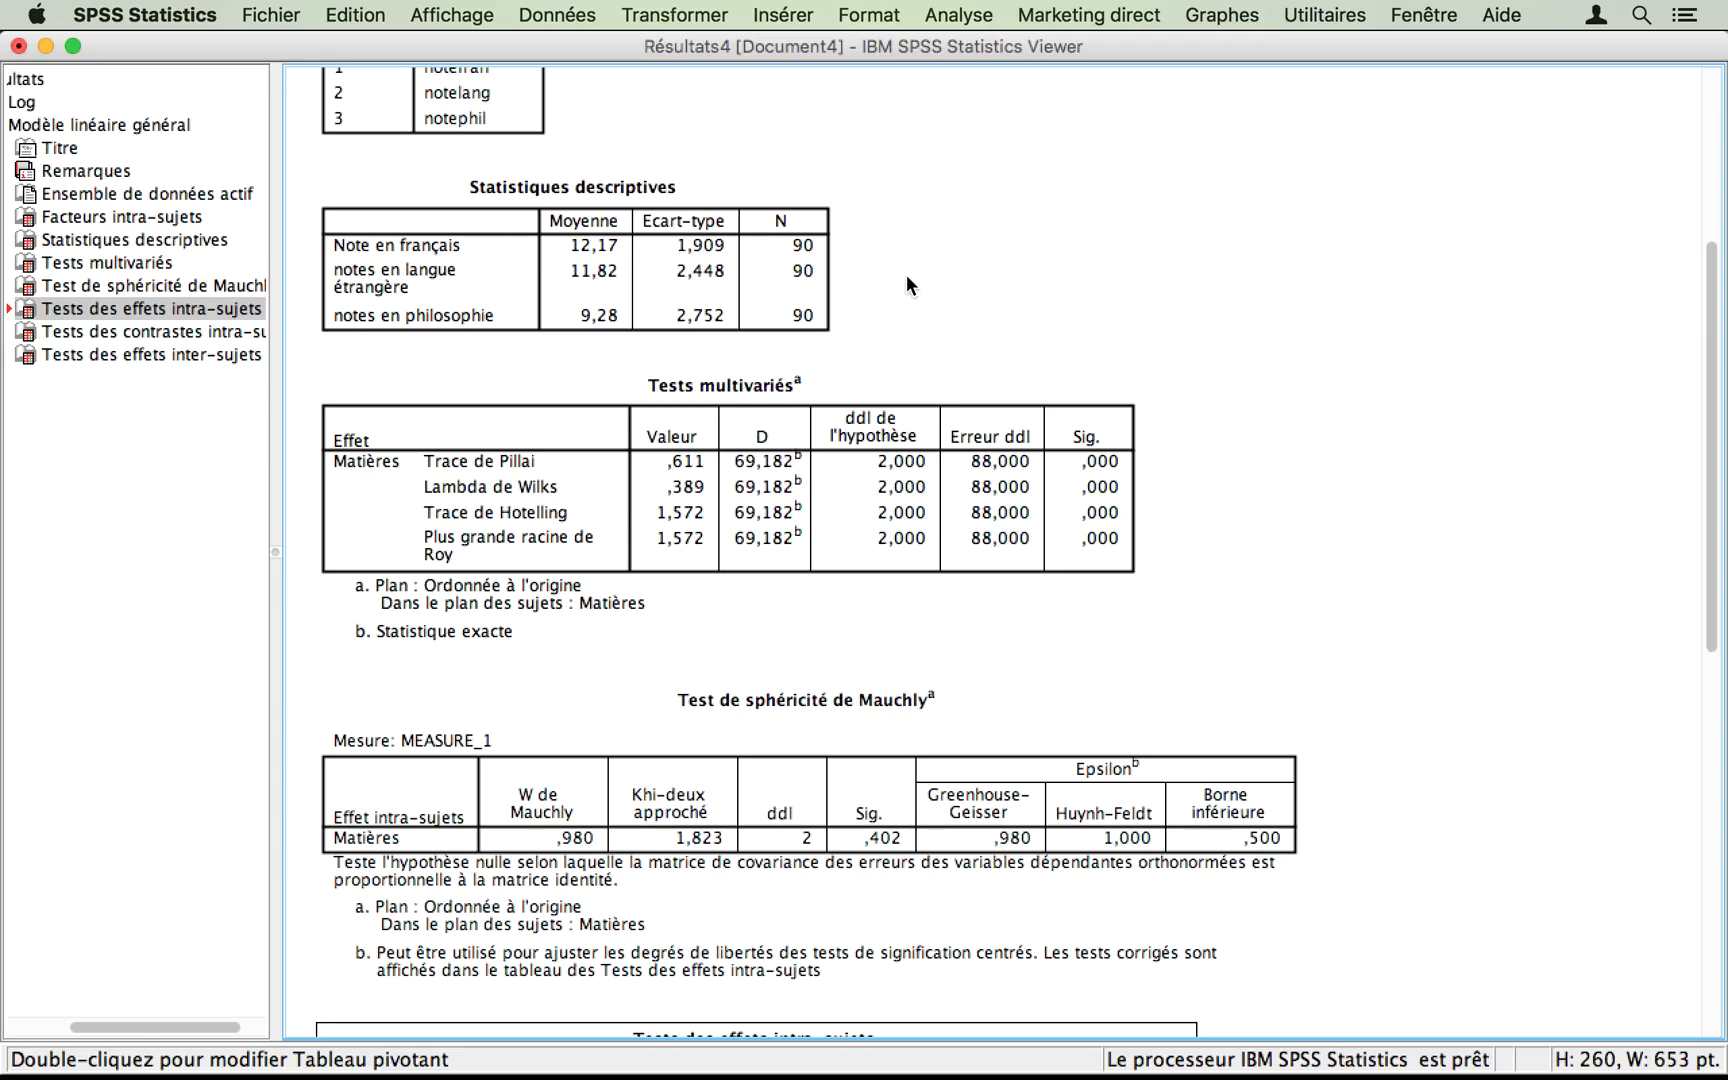
- Open the paired-samples T test (Test T pour échantillons appariés) setup and enlarge its dialog to show more of the variable list
left_click(962, 15)
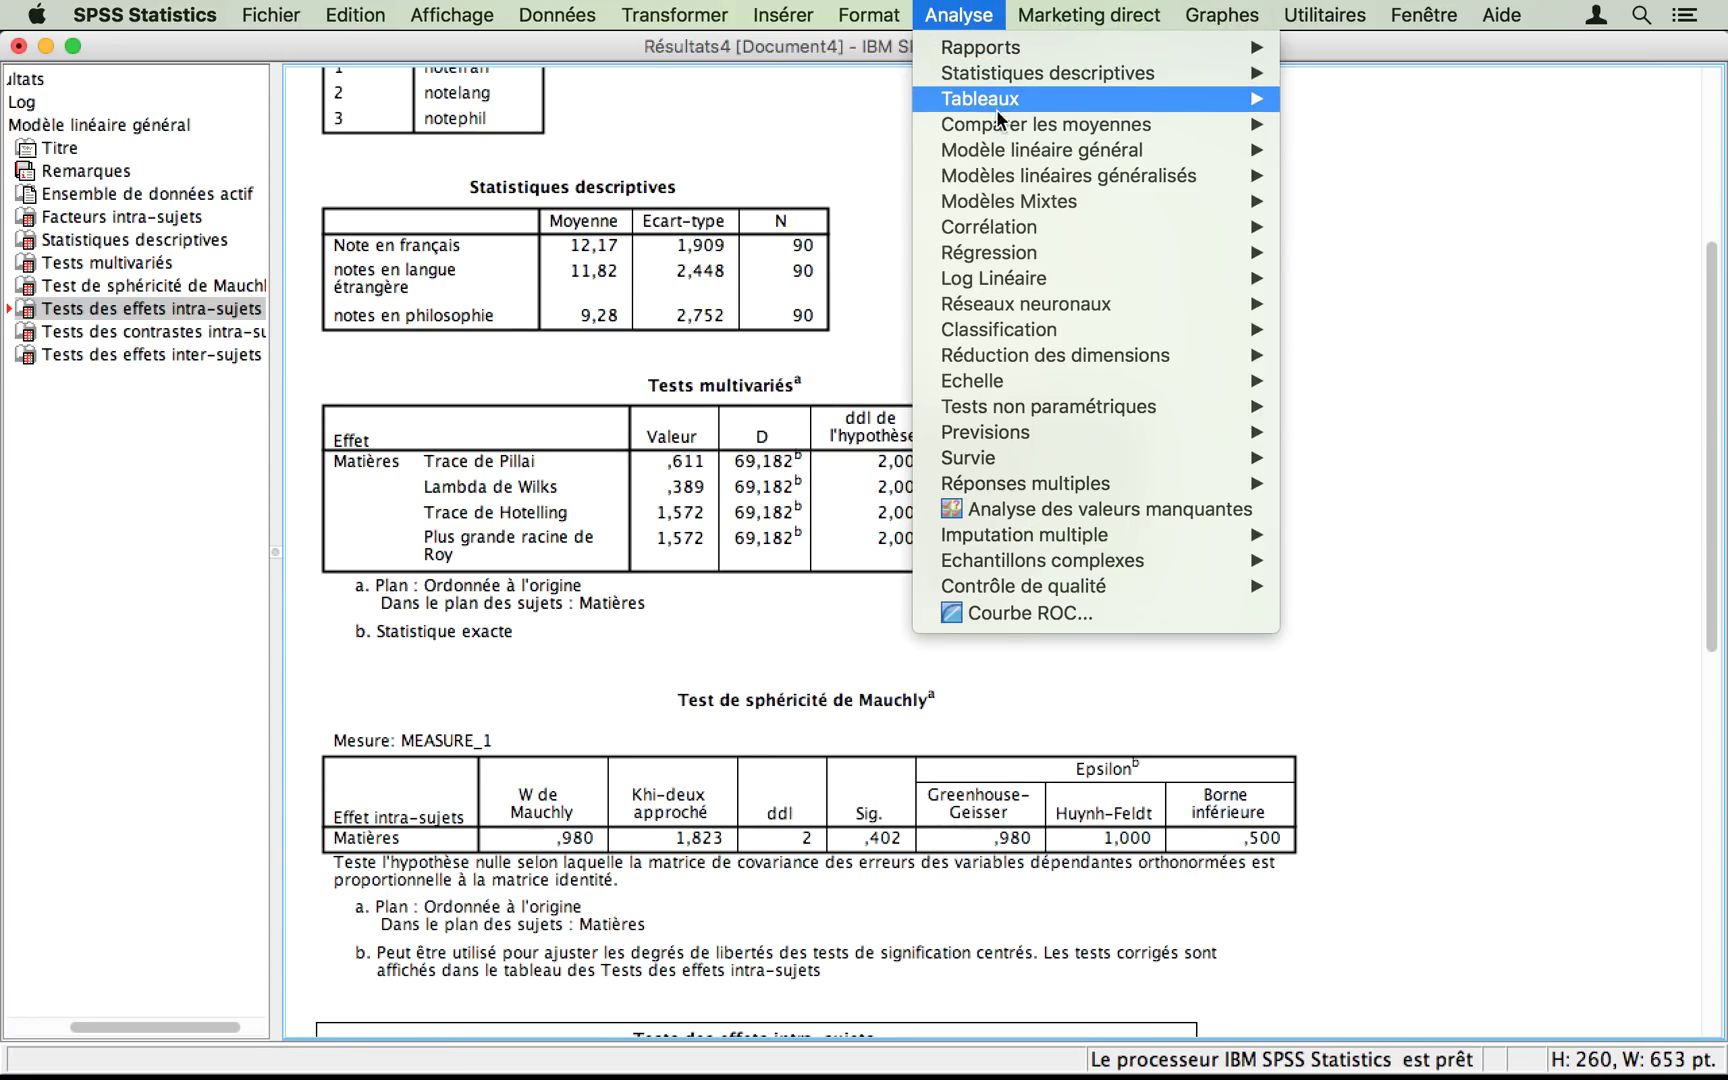
mouse_move(998, 122)
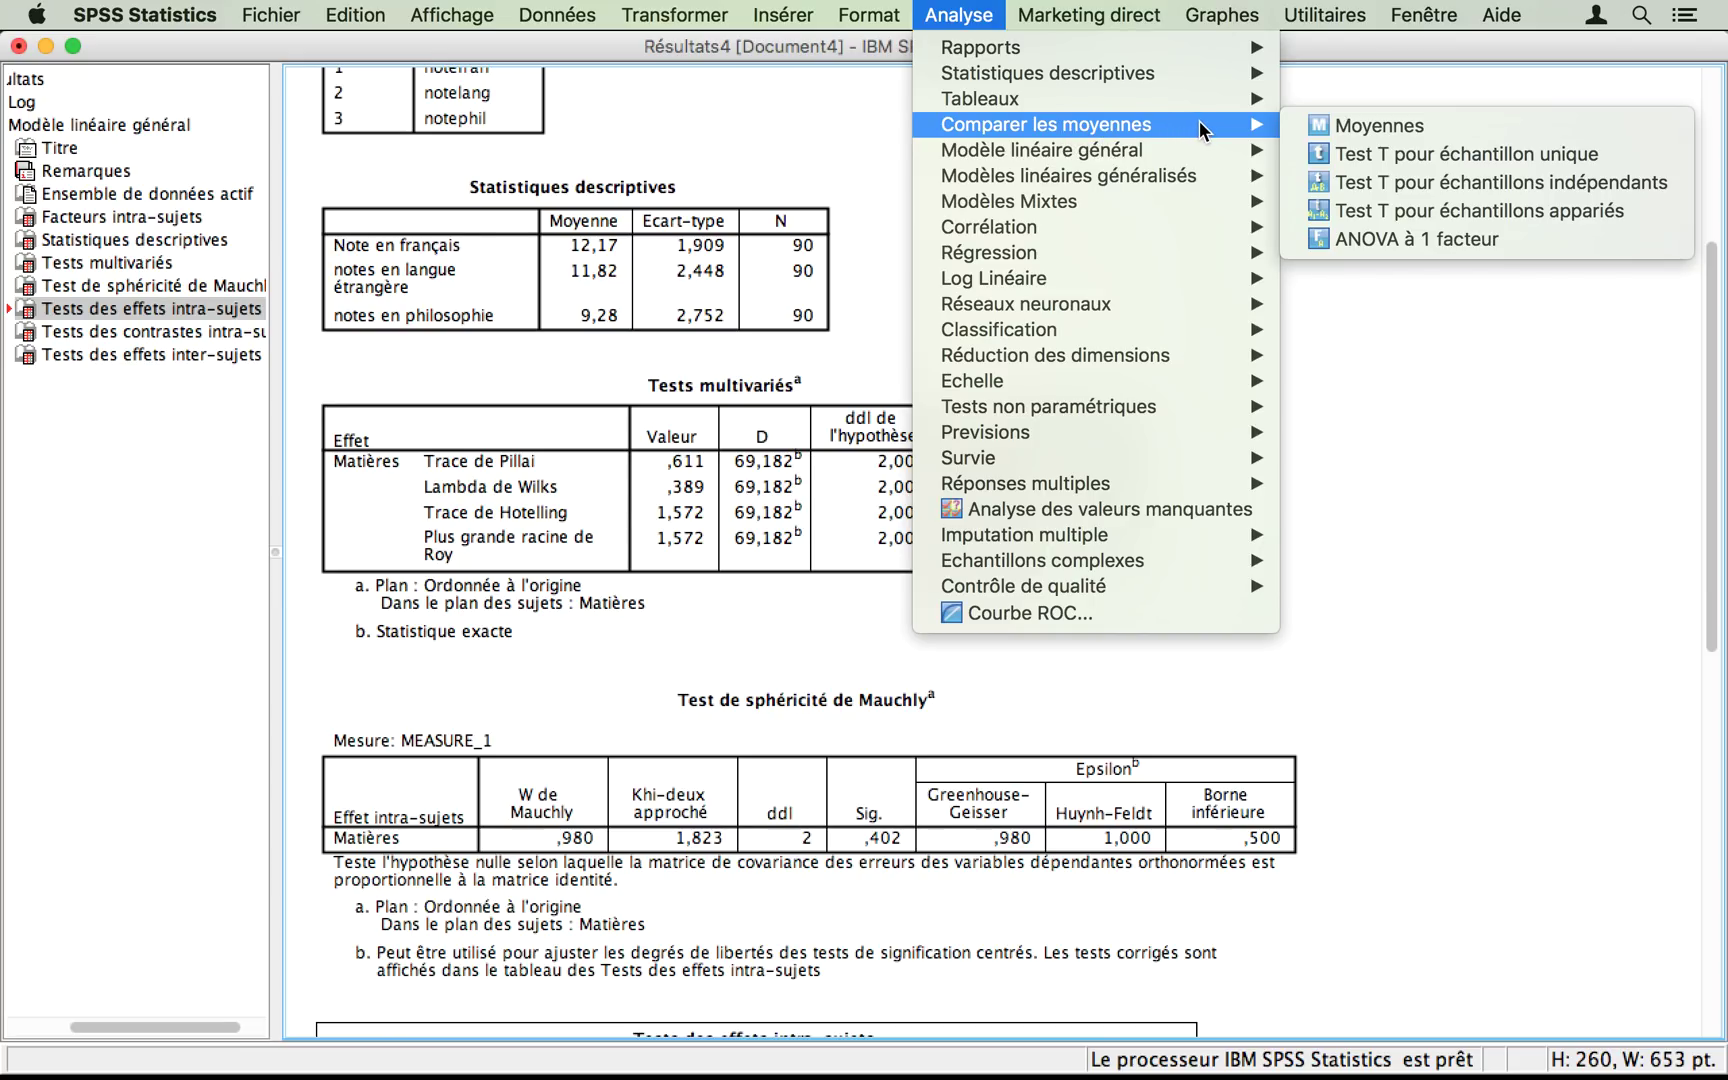
left_click(1357, 211)
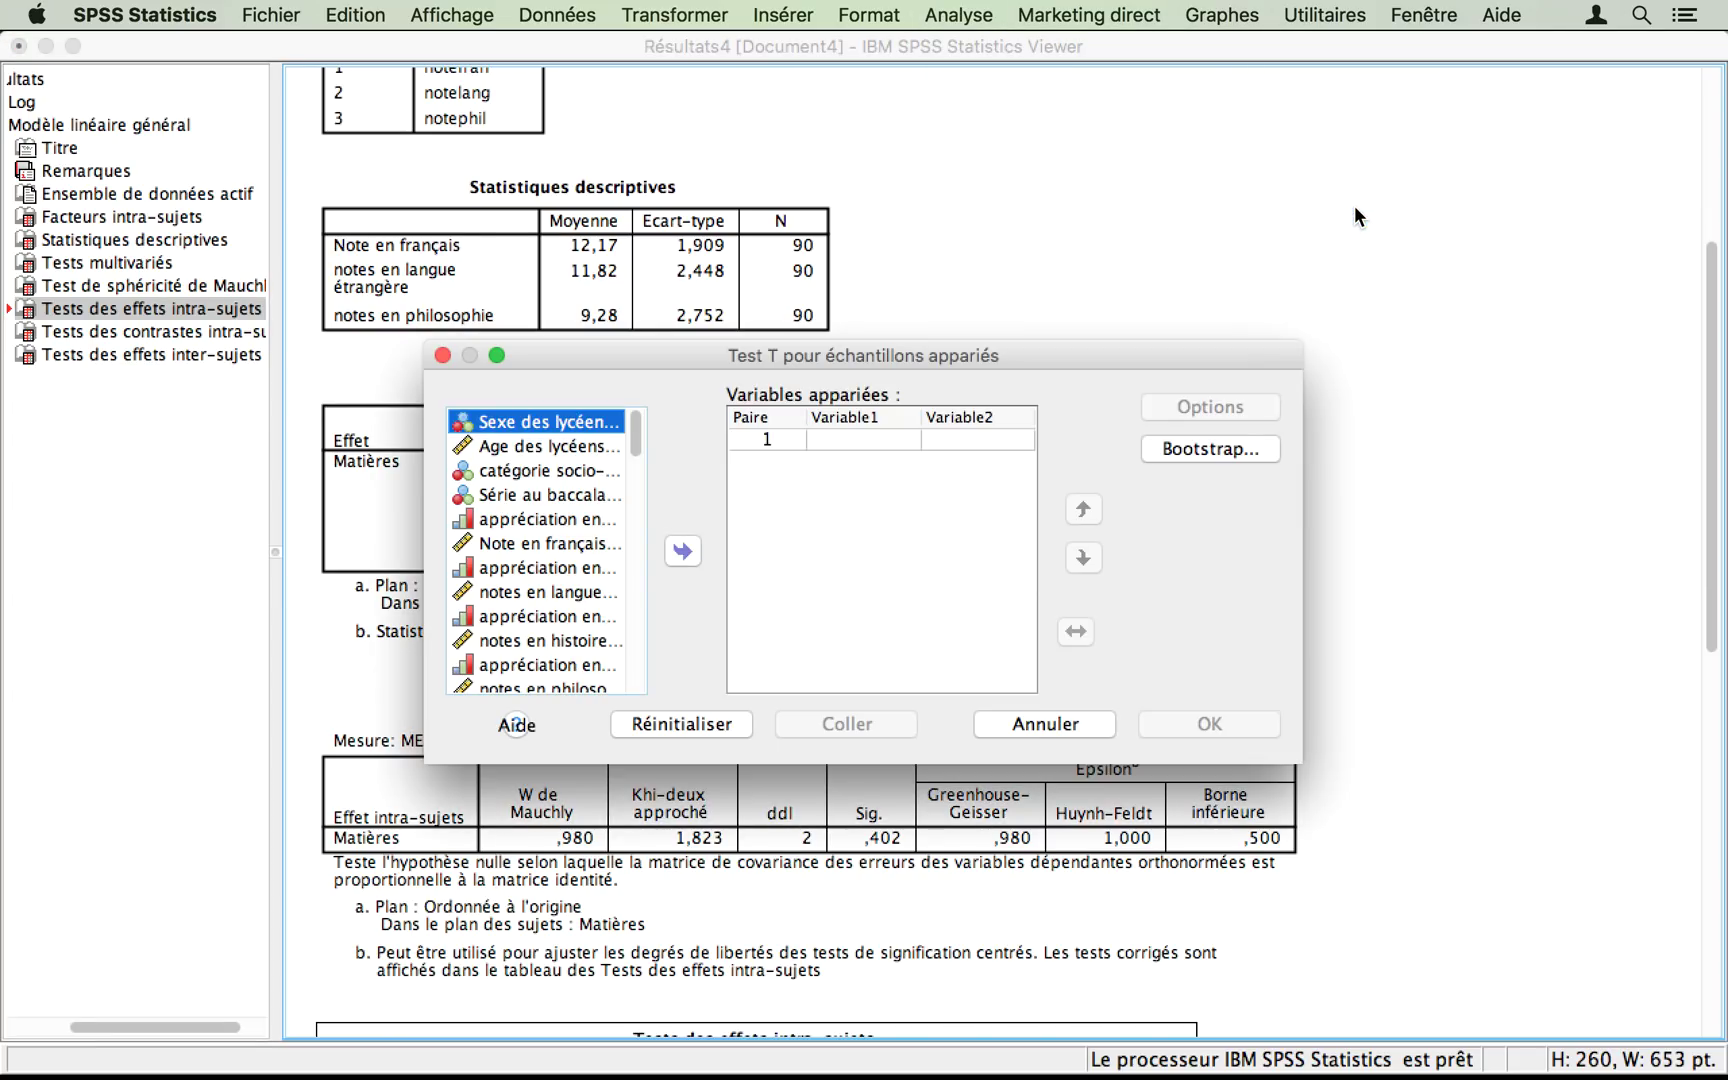
left_click_drag(948, 352, 959, 213)
left_click_drag(1313, 622, 1415, 790)
left_click_drag(952, 232, 999, 368)
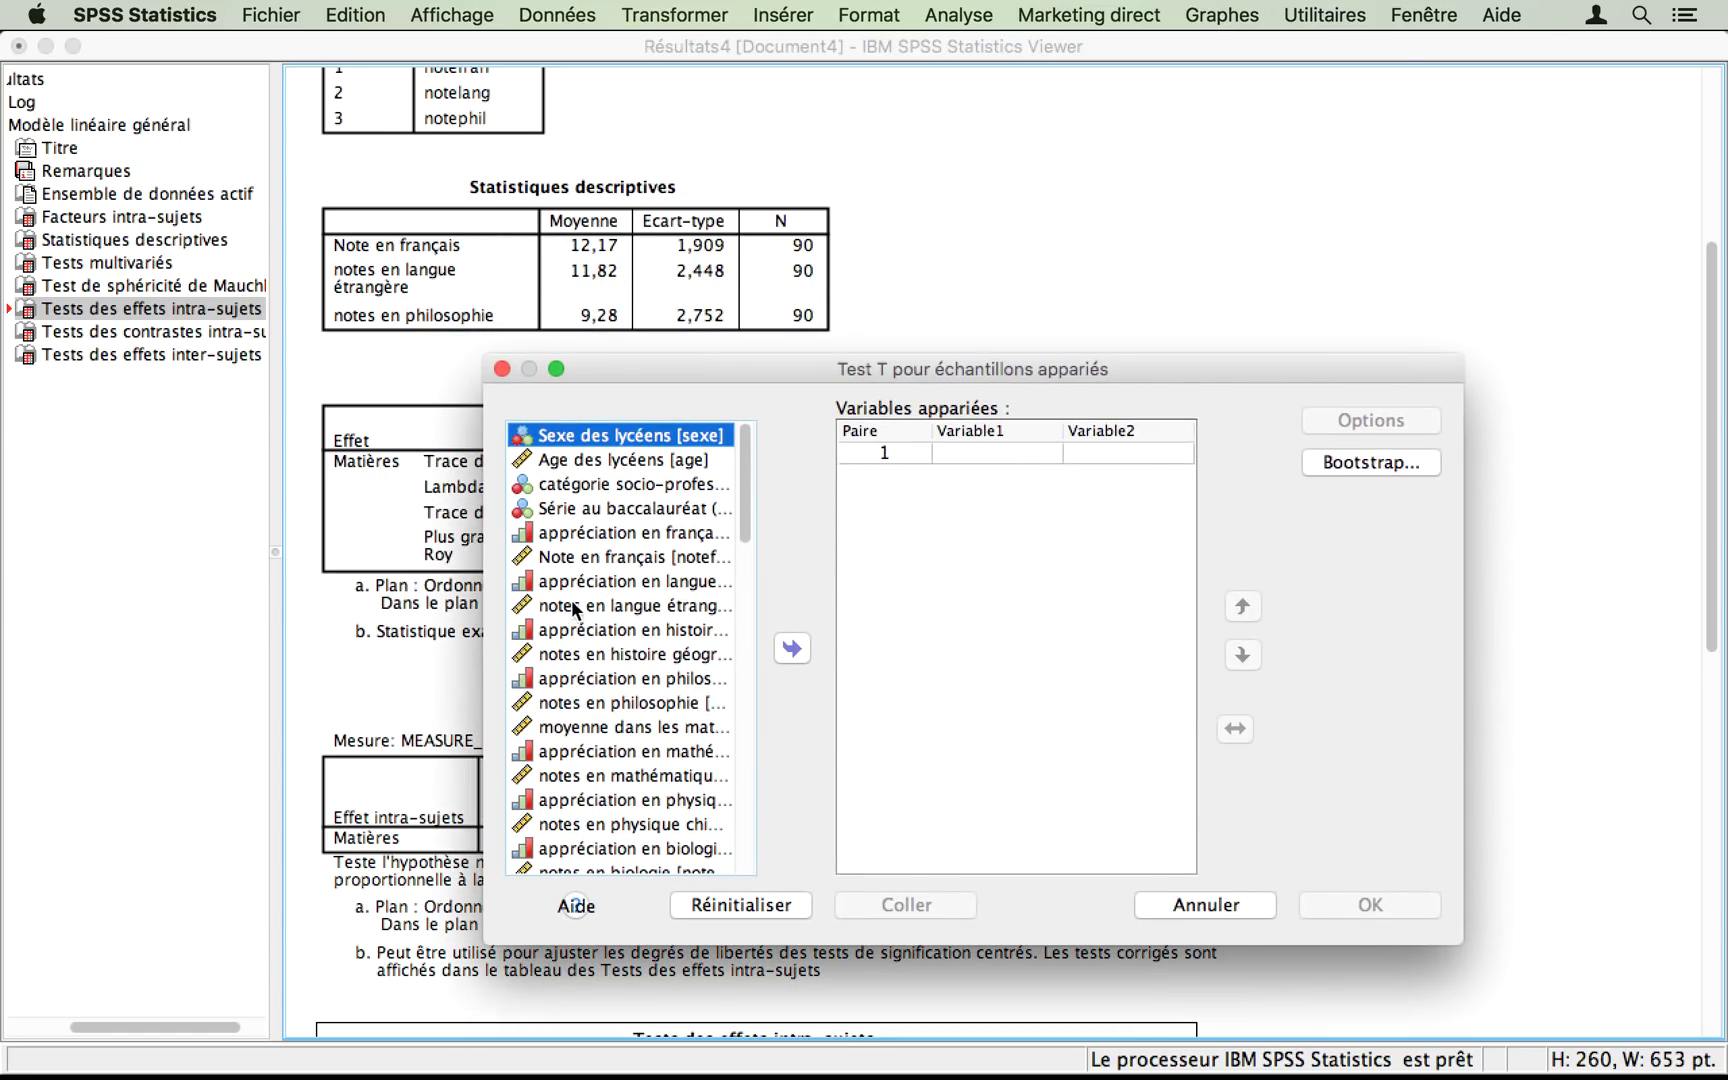
- Define pair 1 of the paired T test as Note en français with notes en philosophie
left_click(617, 557)
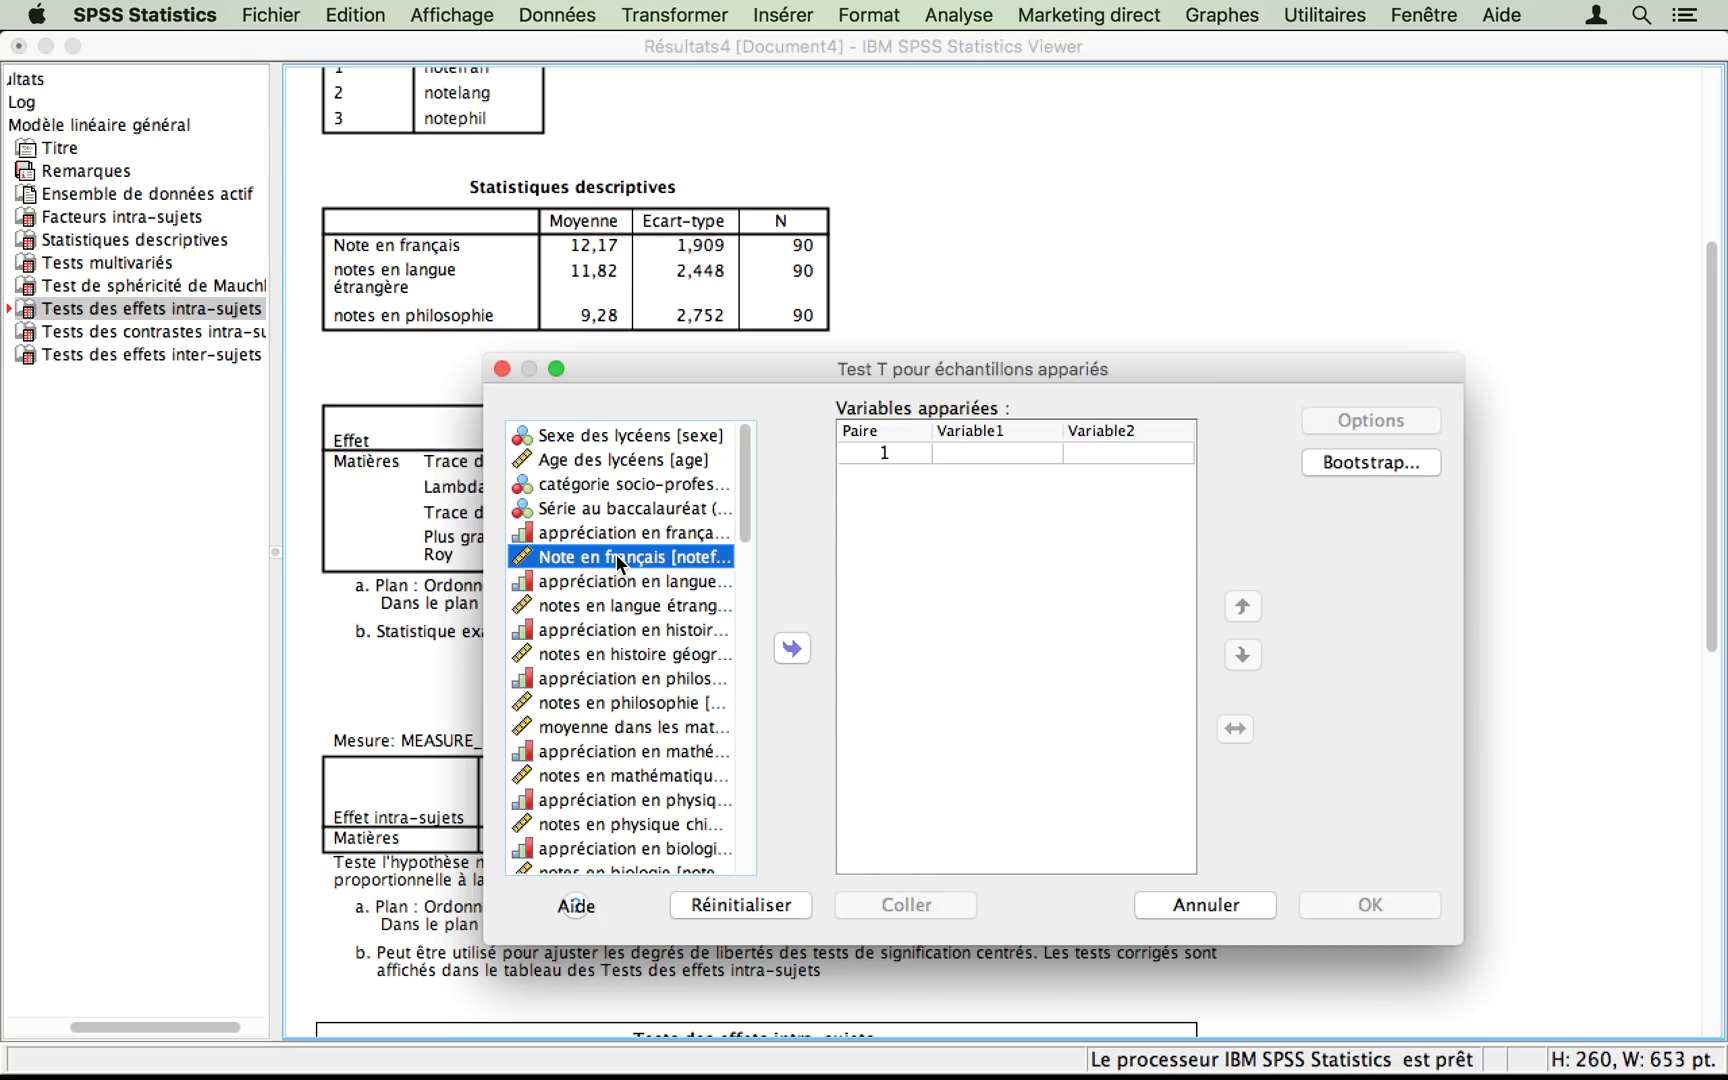
left_click(793, 648)
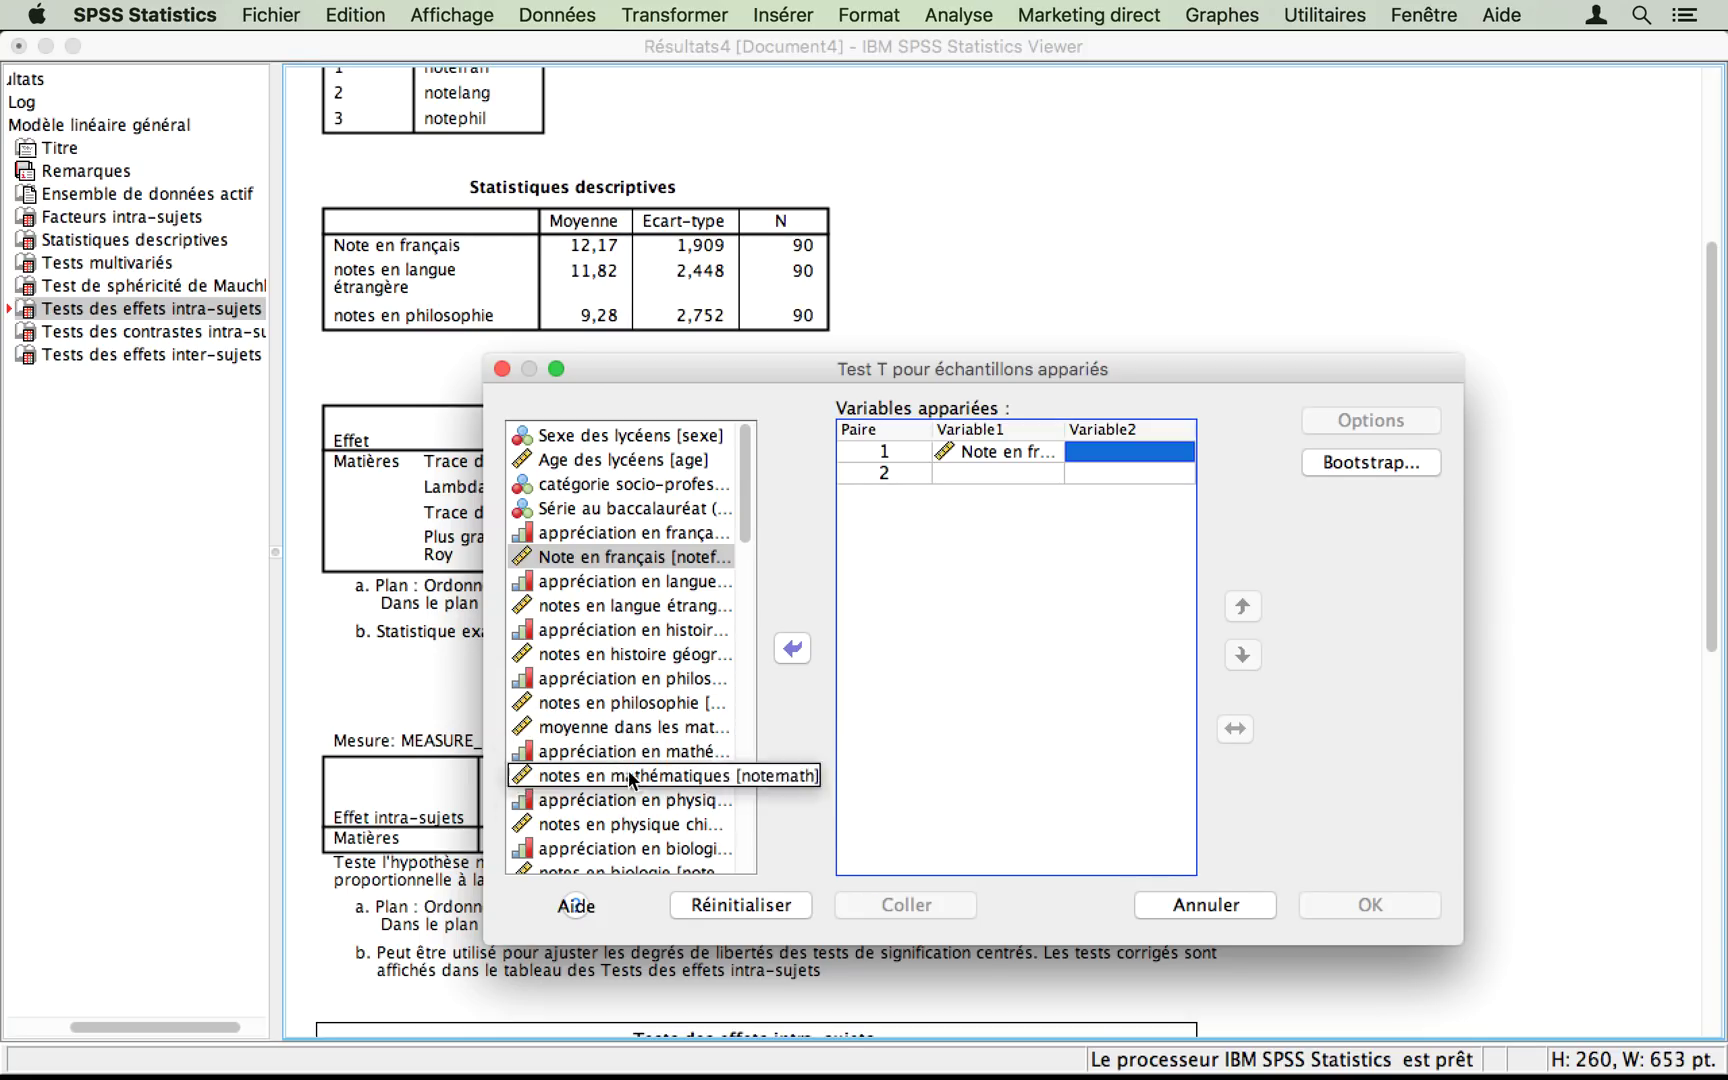
left_click(617, 701)
left_click(791, 650)
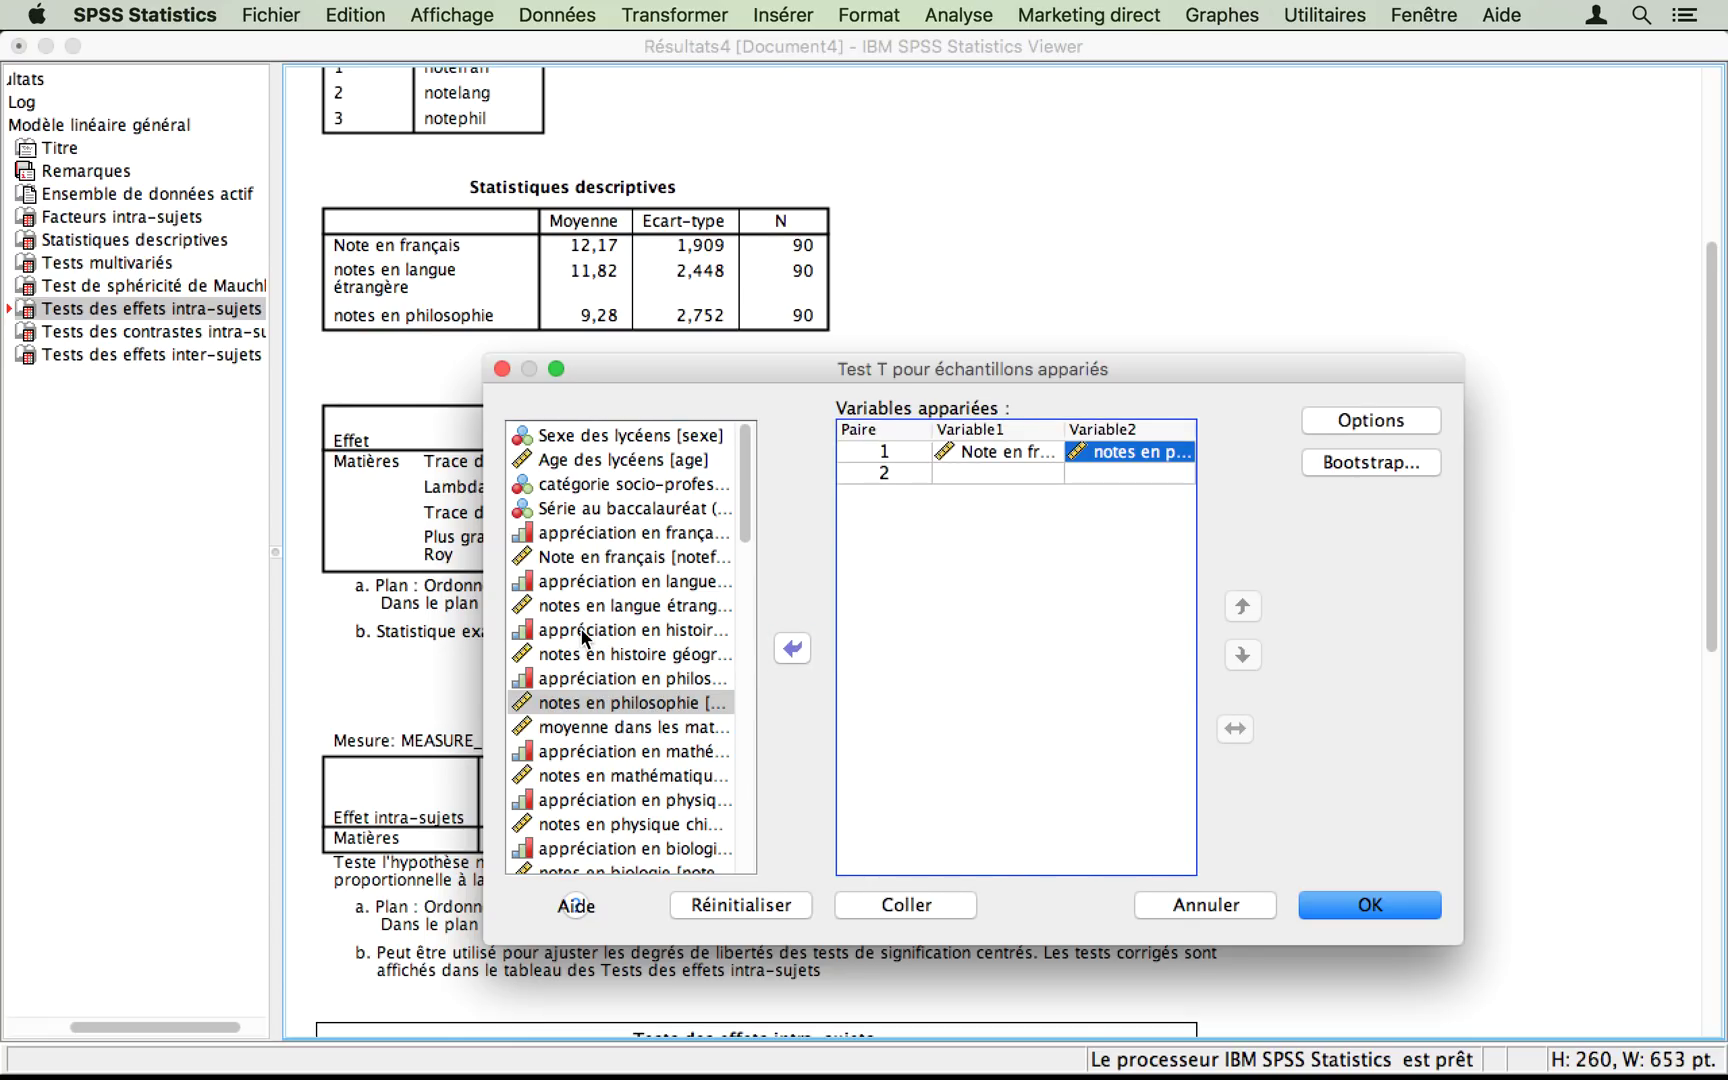
- Define pair 2 of the paired T test as notes en langue étrangère with notes en philosophie
left_click(608, 606)
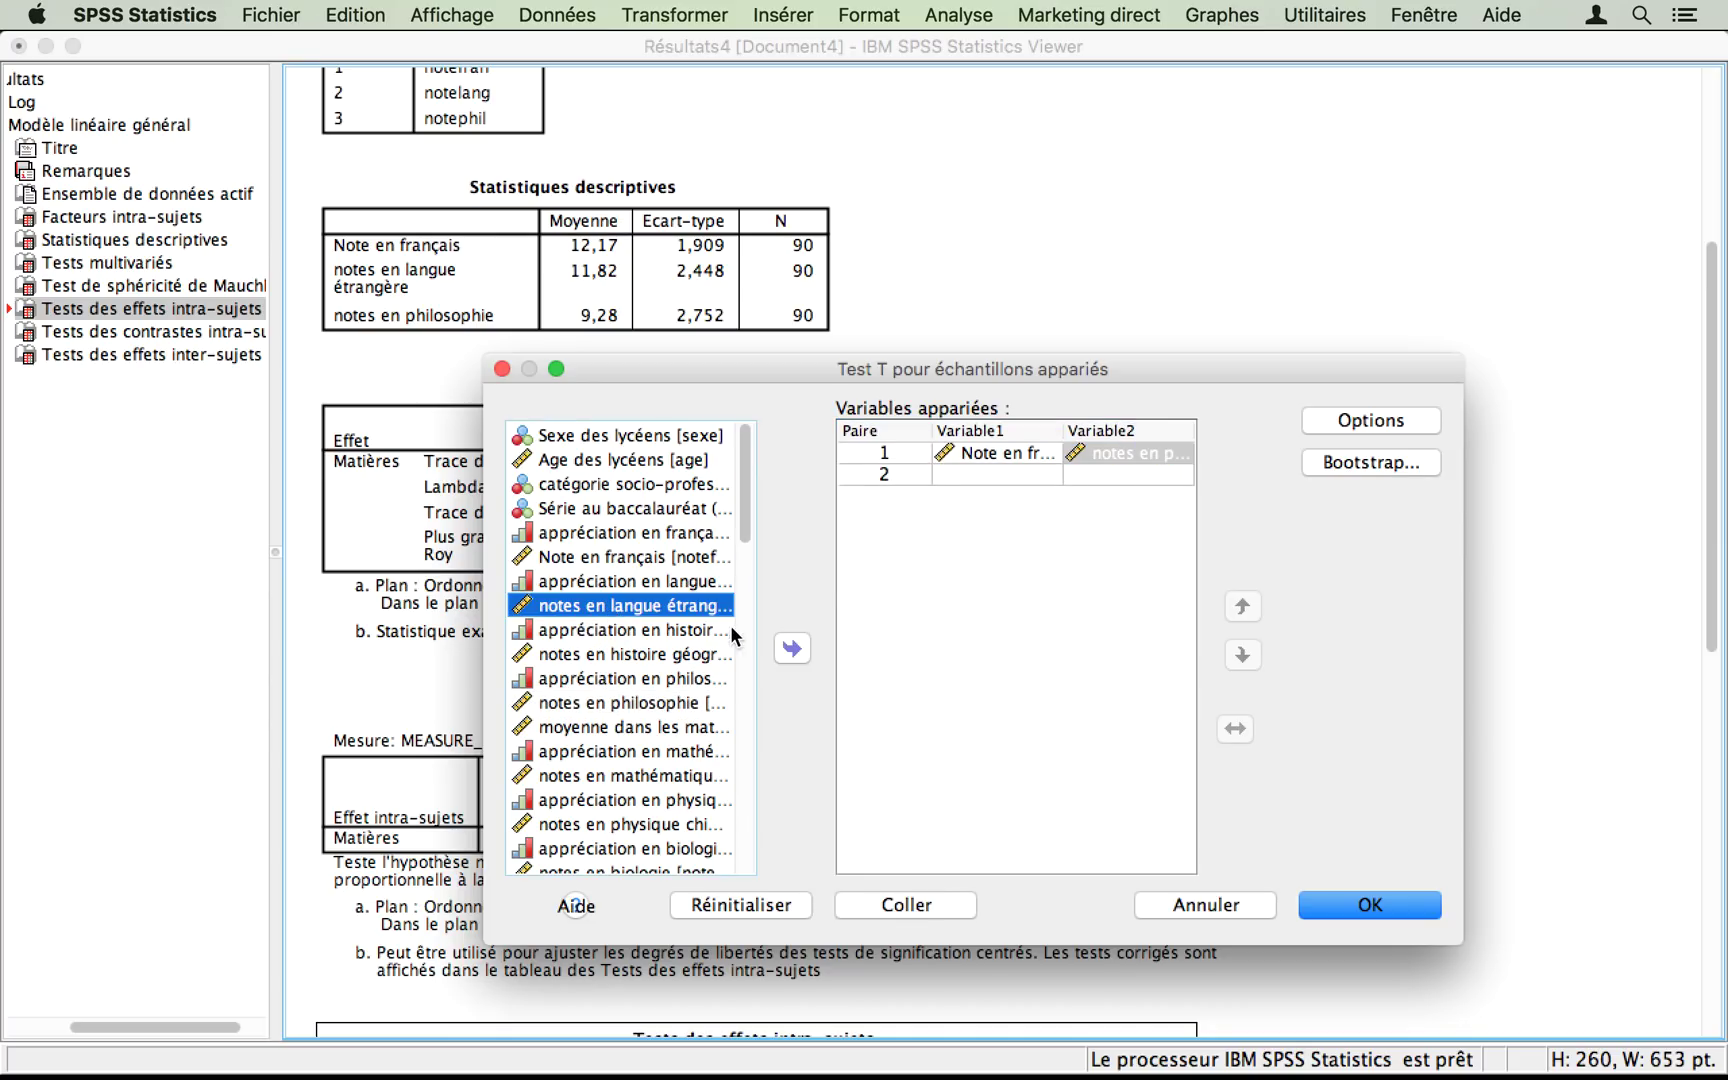
left_click(791, 650)
left_click(651, 704)
left_click(792, 650)
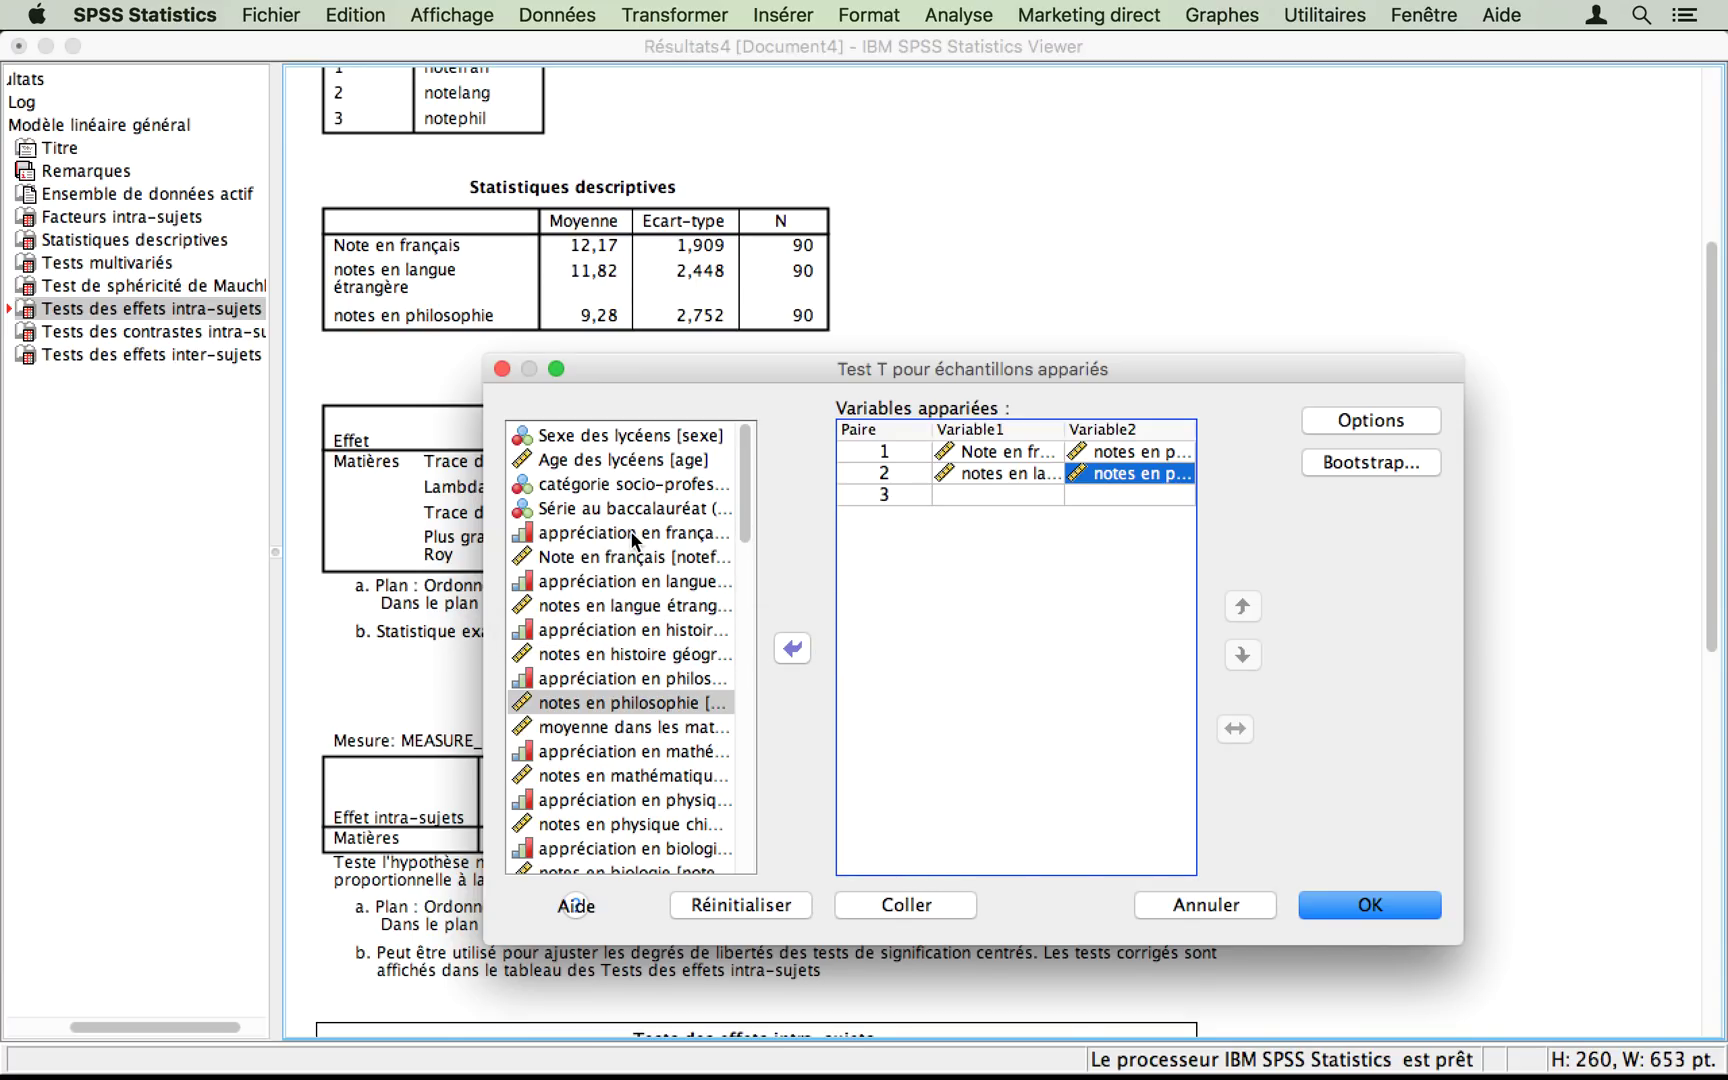
- Define pair 3 as Note en français with notes en langue étrangère, and run the paired T test to display the Test échantillons appariés table
left_click(638, 557)
left_click(791, 648)
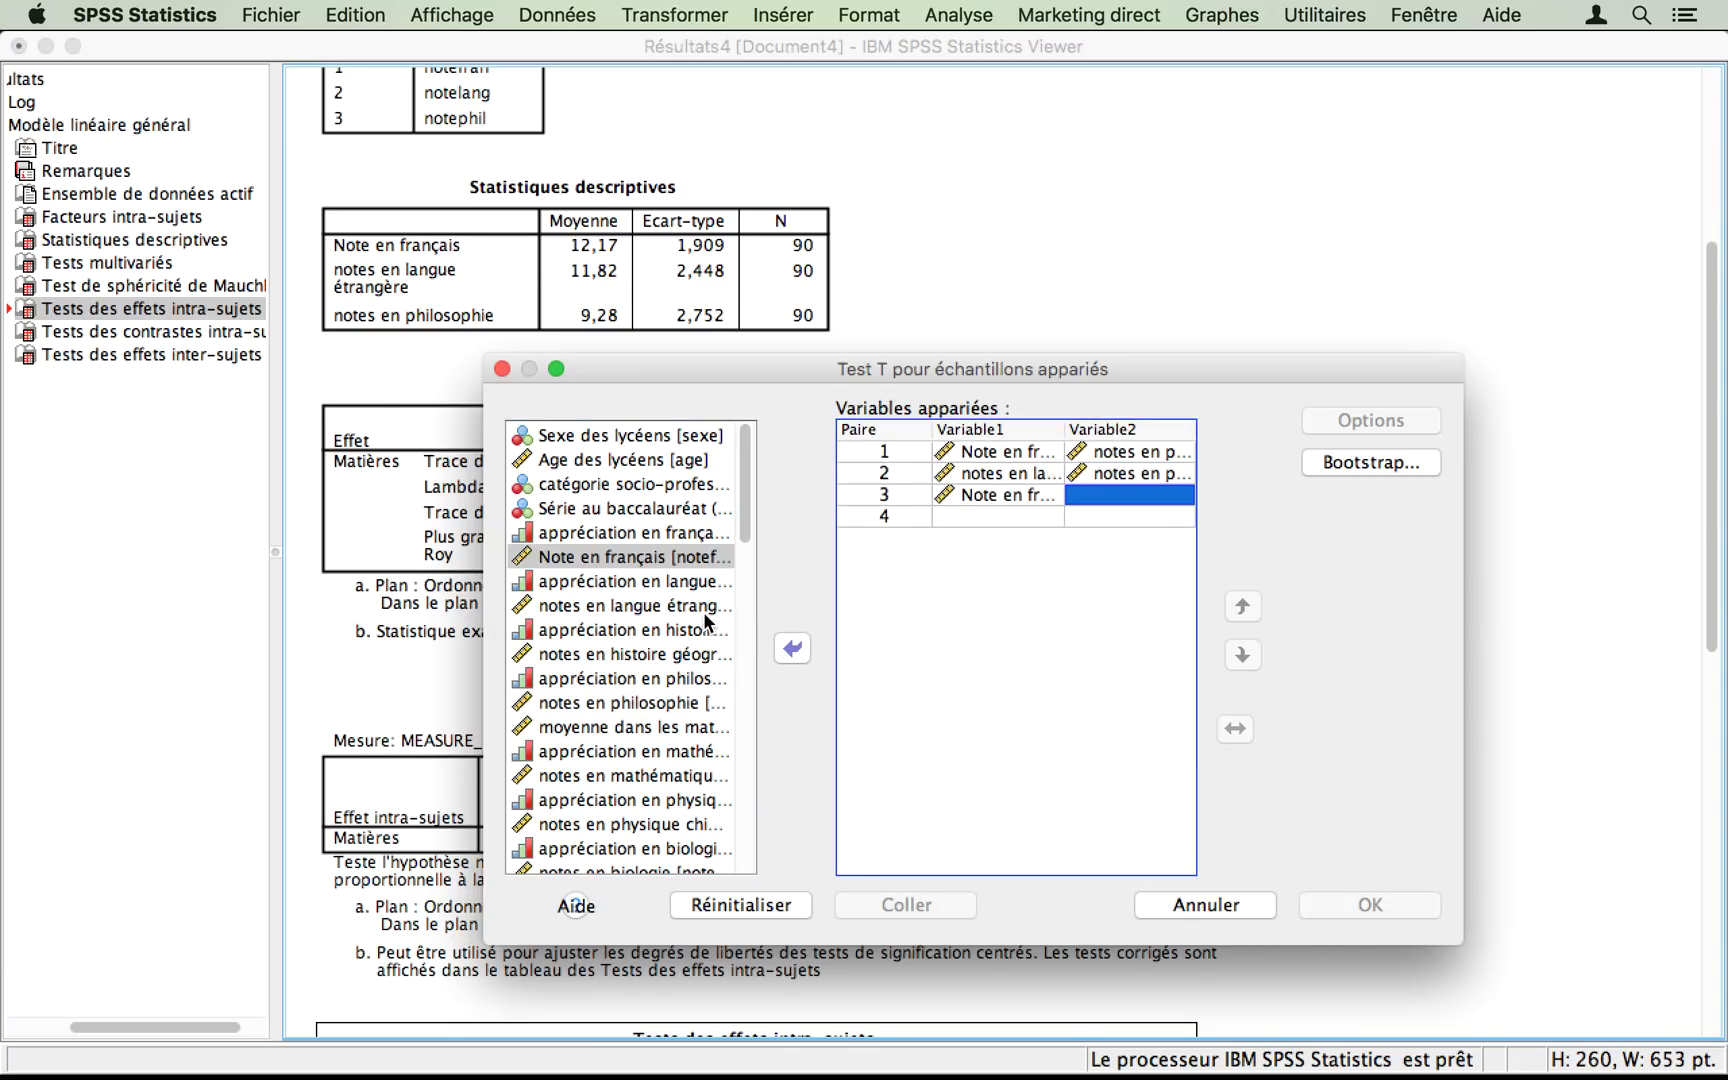
left_click(688, 605)
left_click(792, 649)
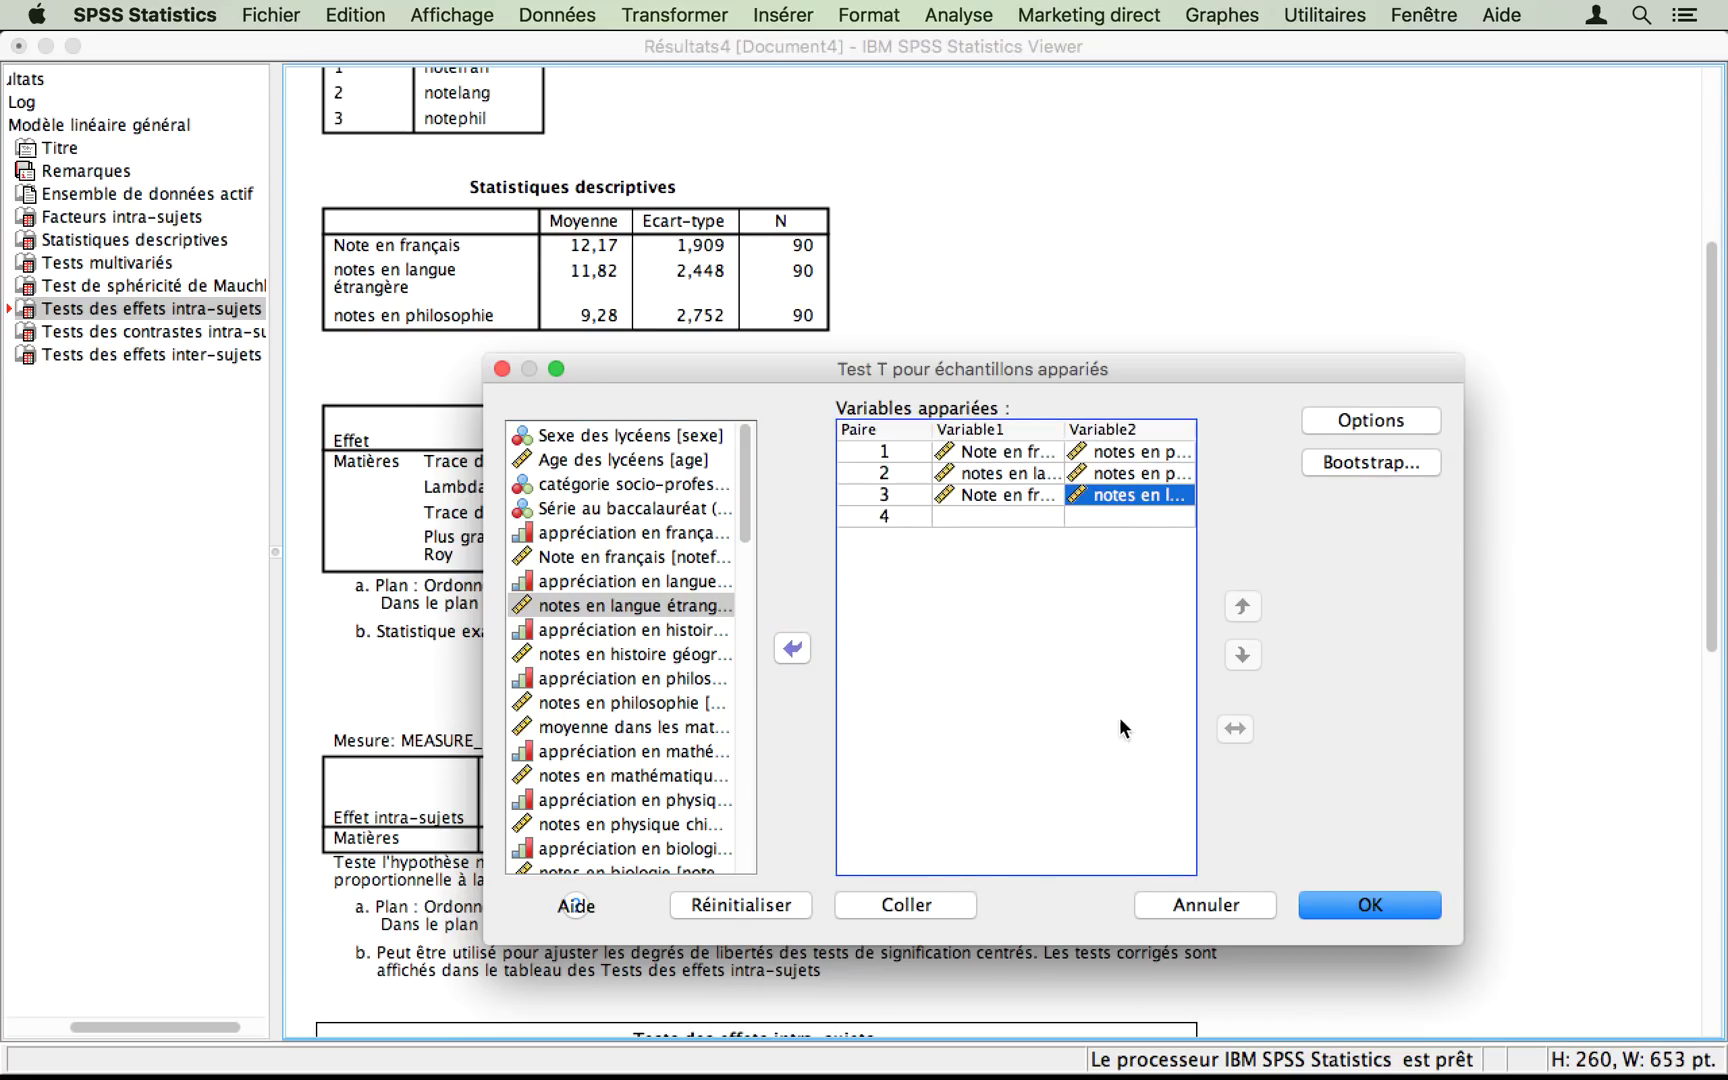
left_click(1357, 902)
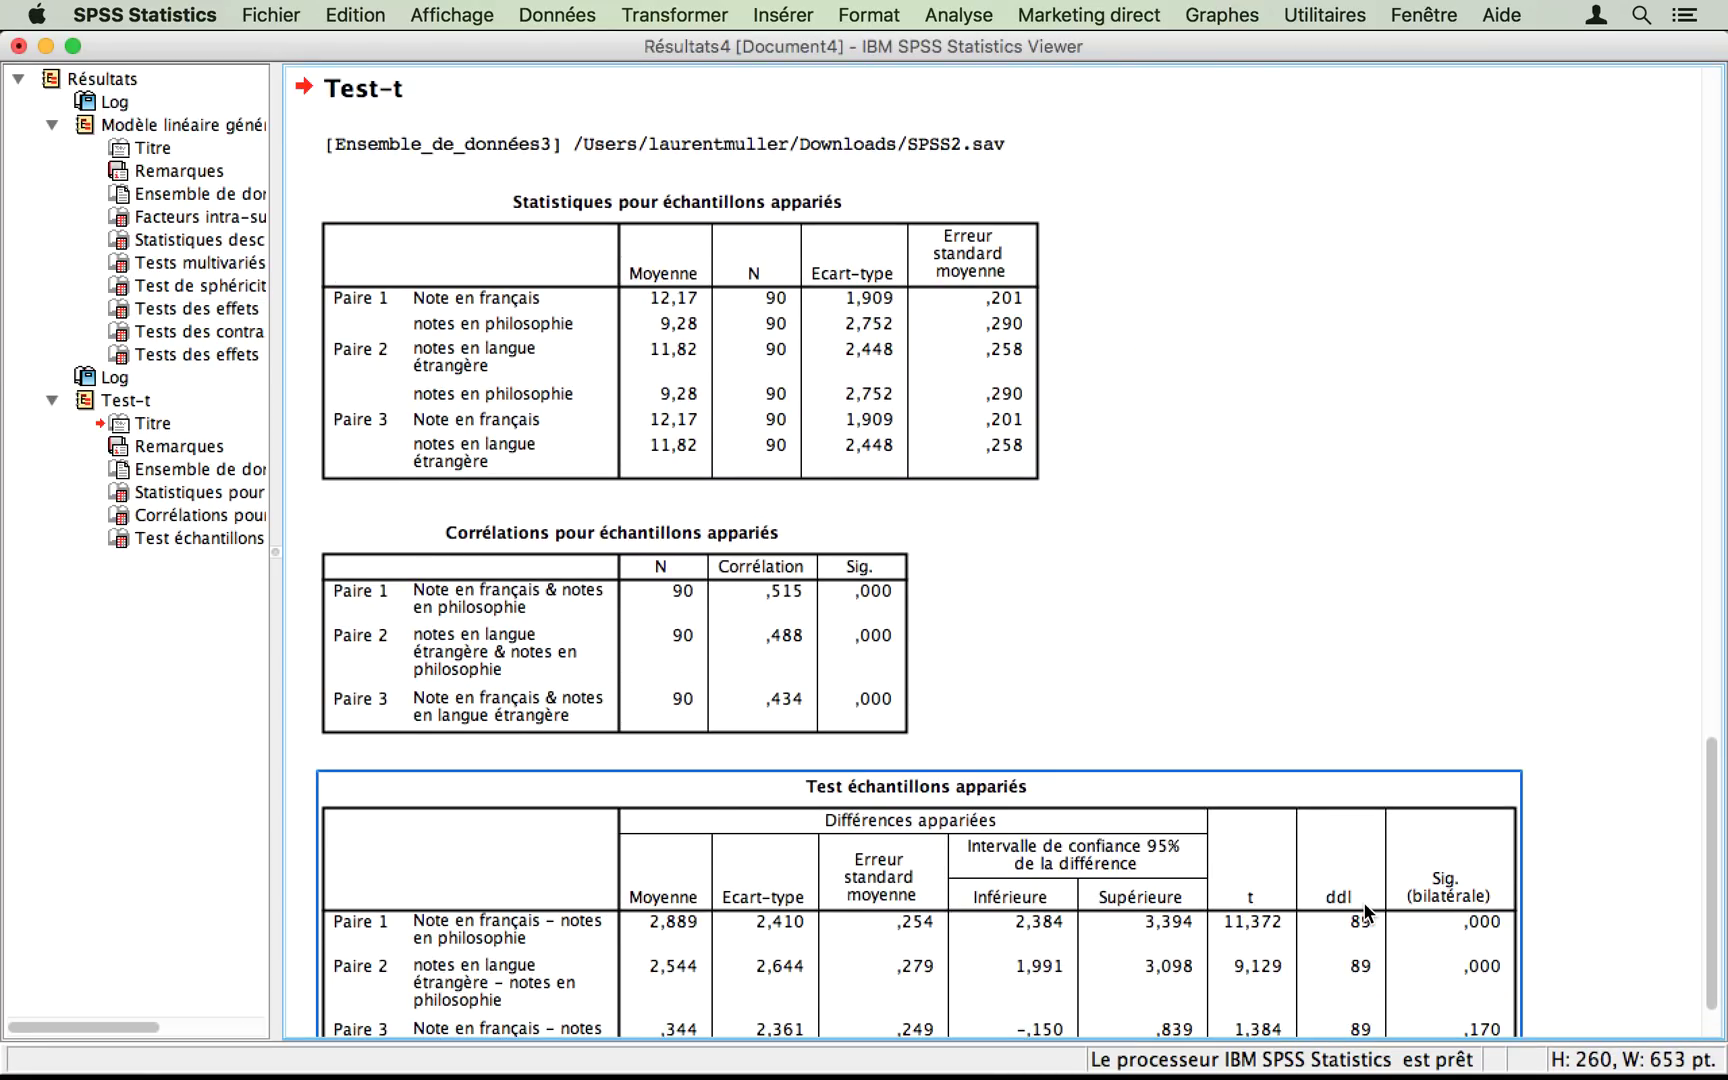
scroll(1340, 732, "down", 2)
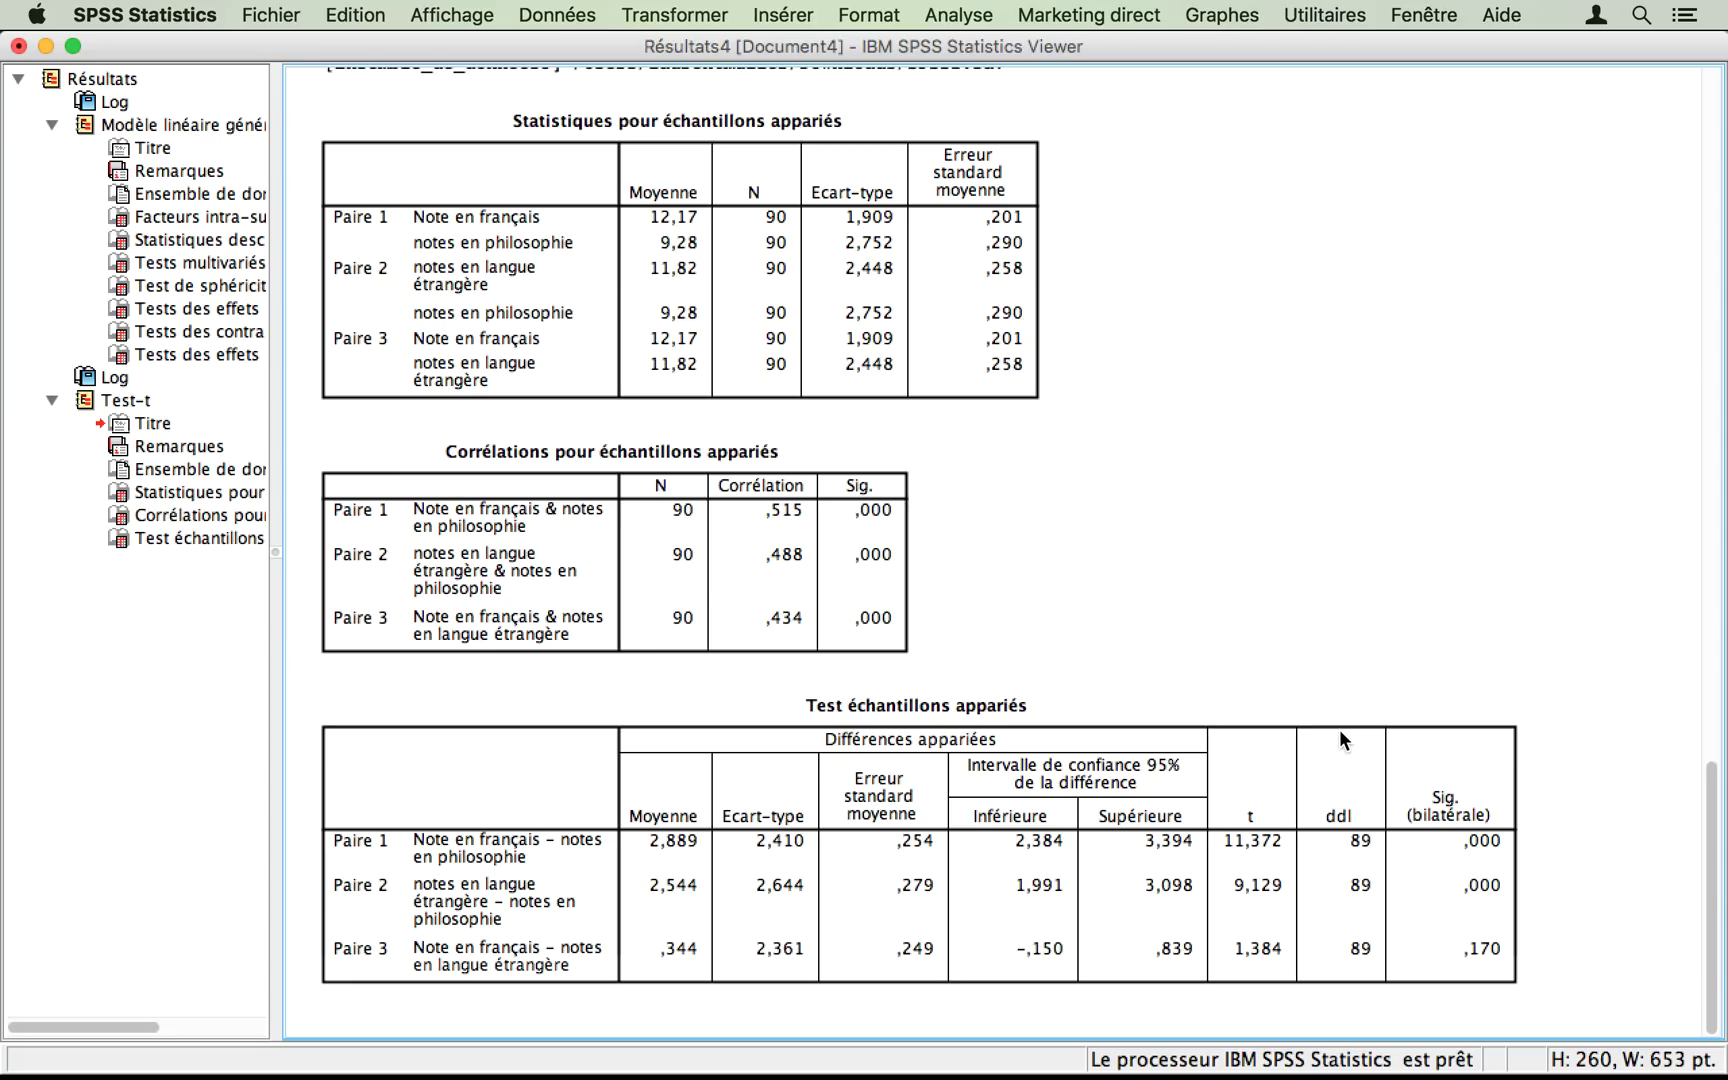
- Delete the Corrélations pour échantillons appariés table from the T test results
left_click(1339, 740)
left_click(1162, 536)
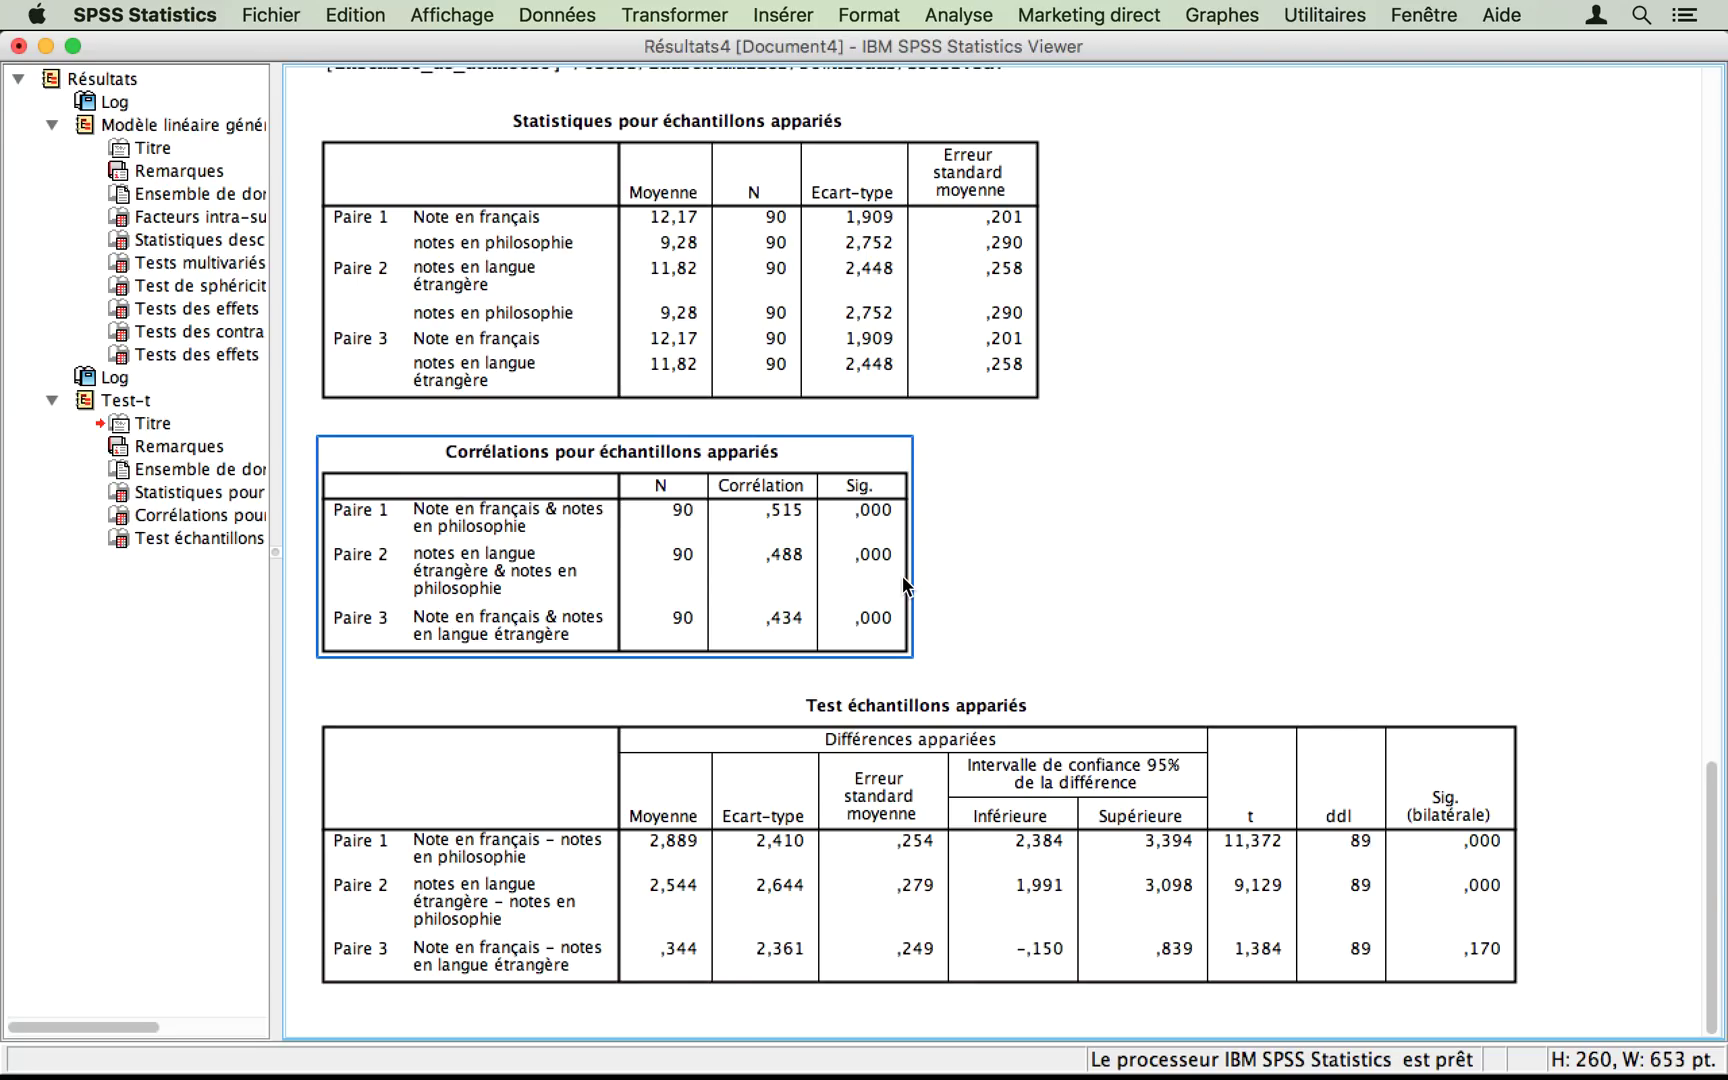
left_click(760, 576)
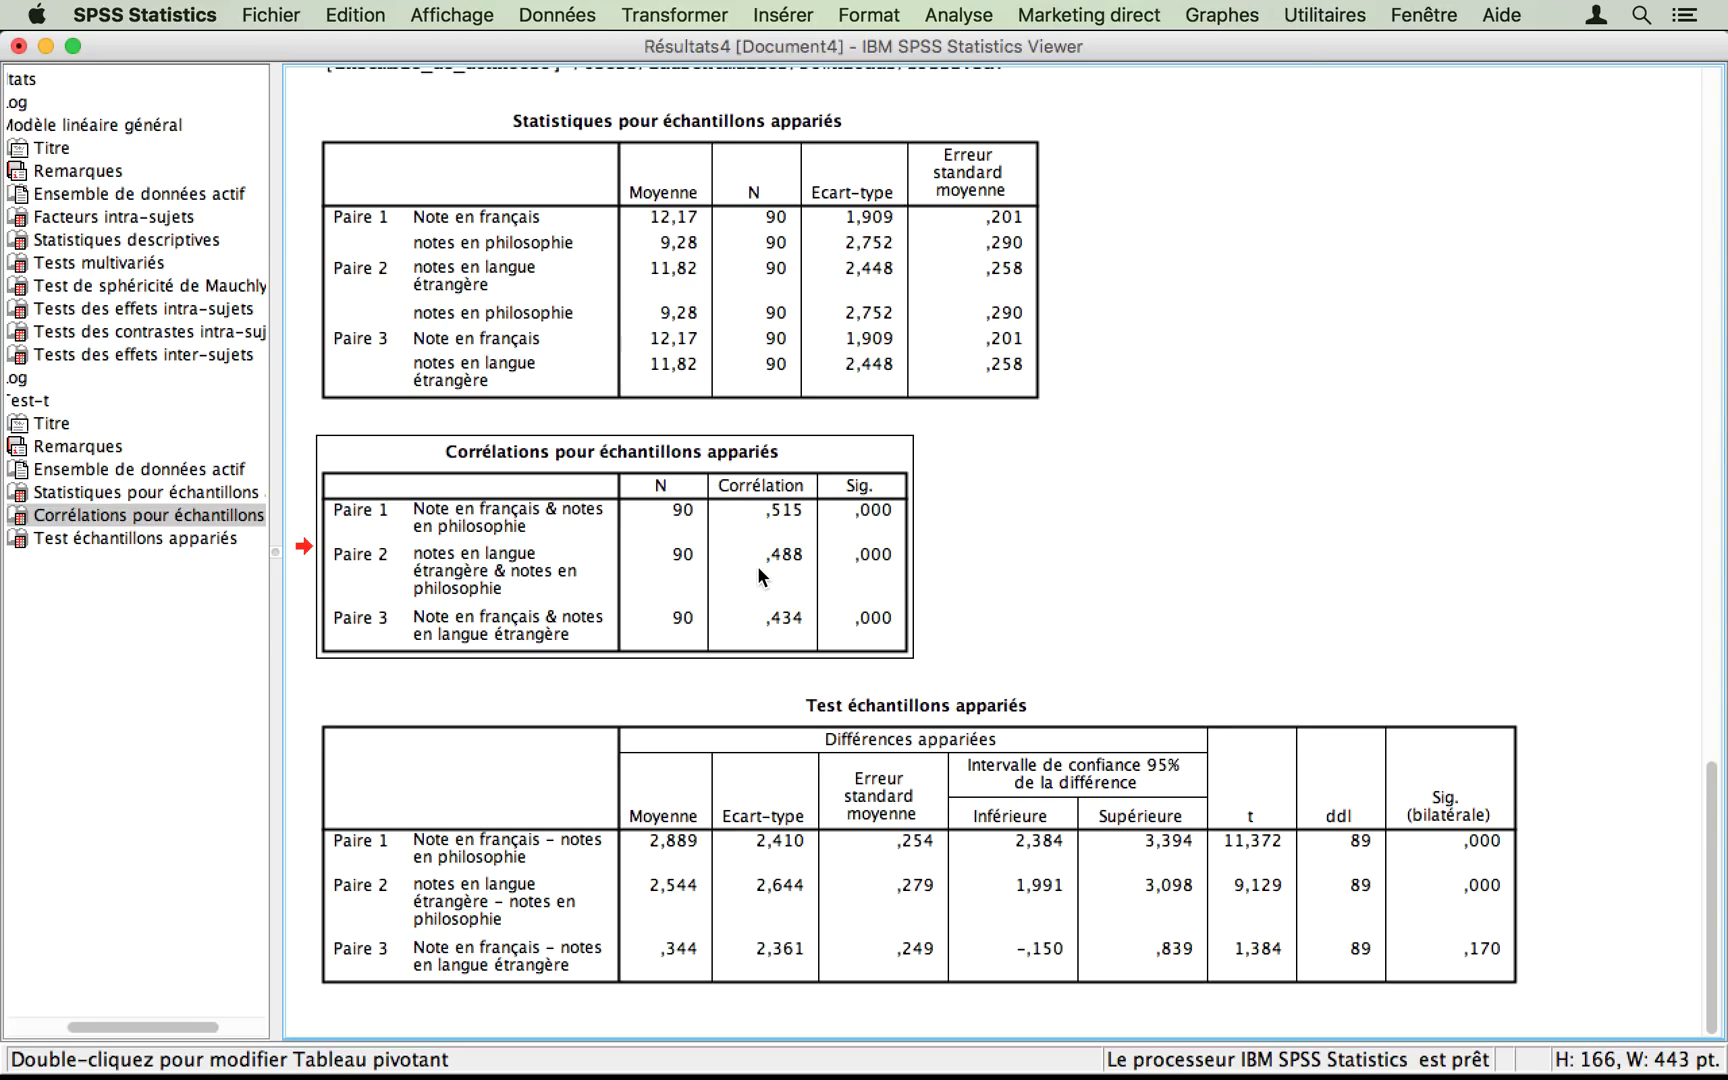
key("Delete")
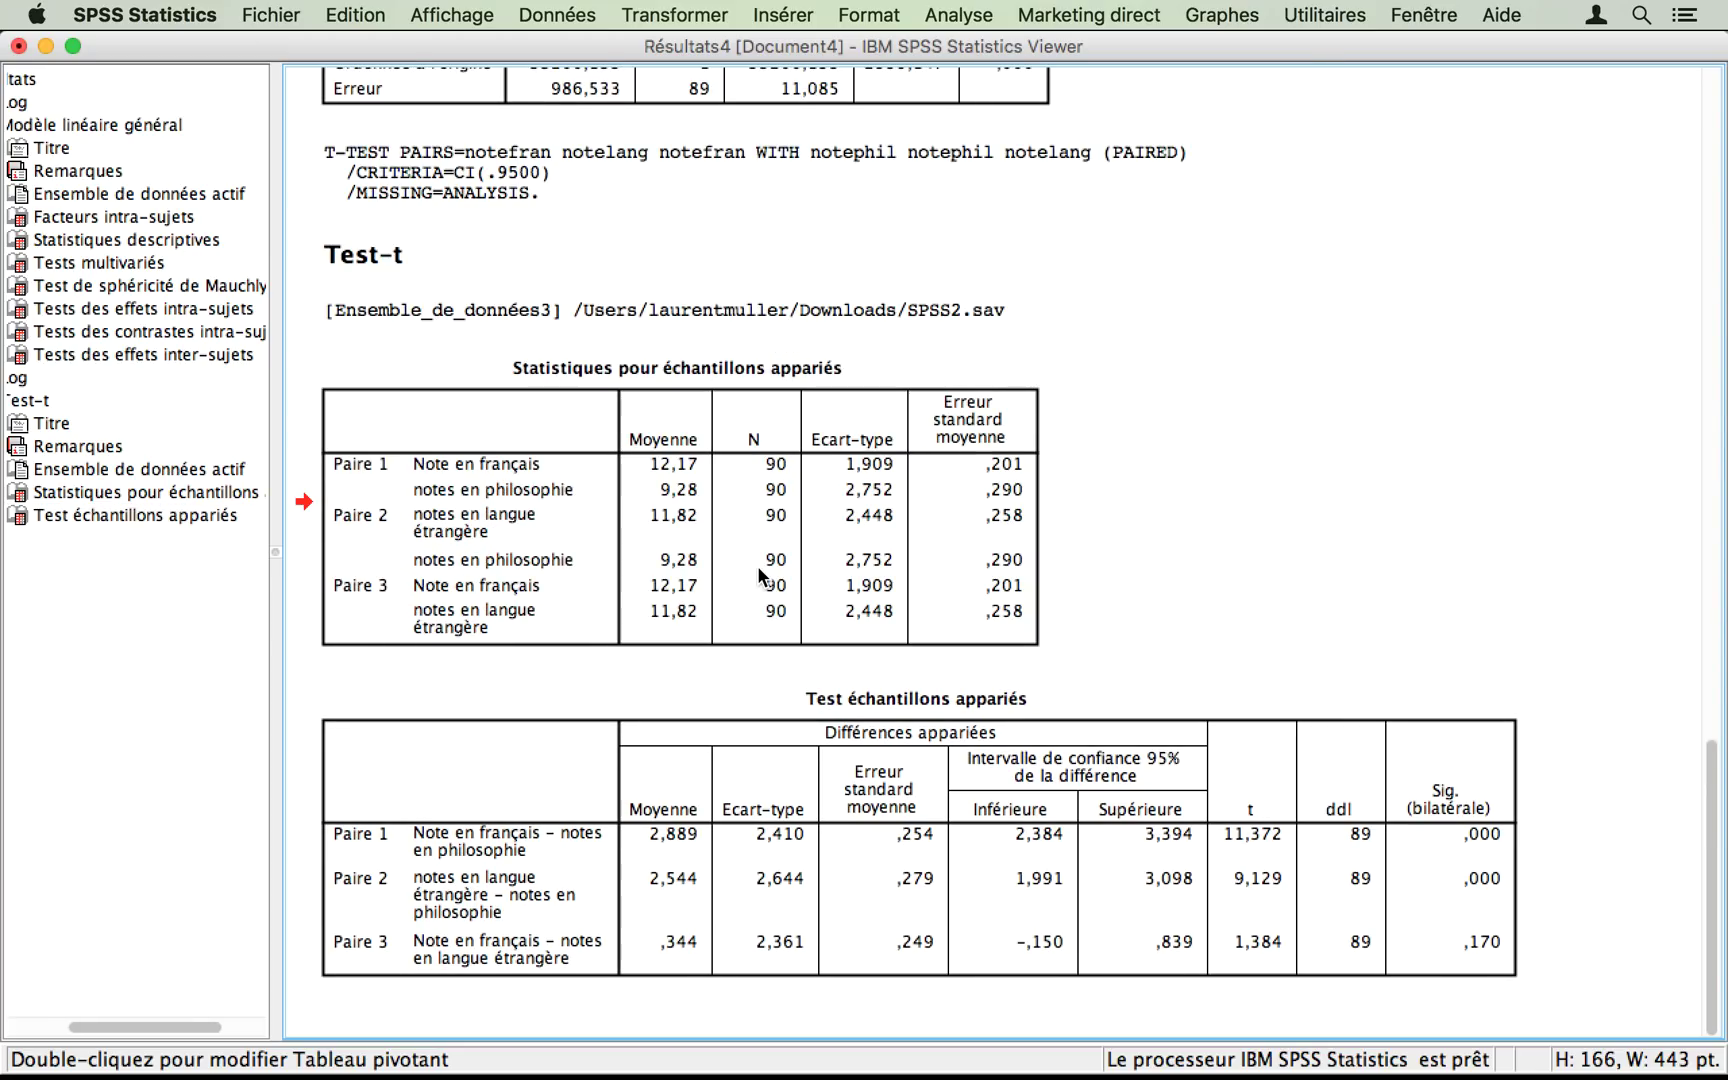
- Collapse the Modèle linéaire général results in the output outline
left_click(757, 566)
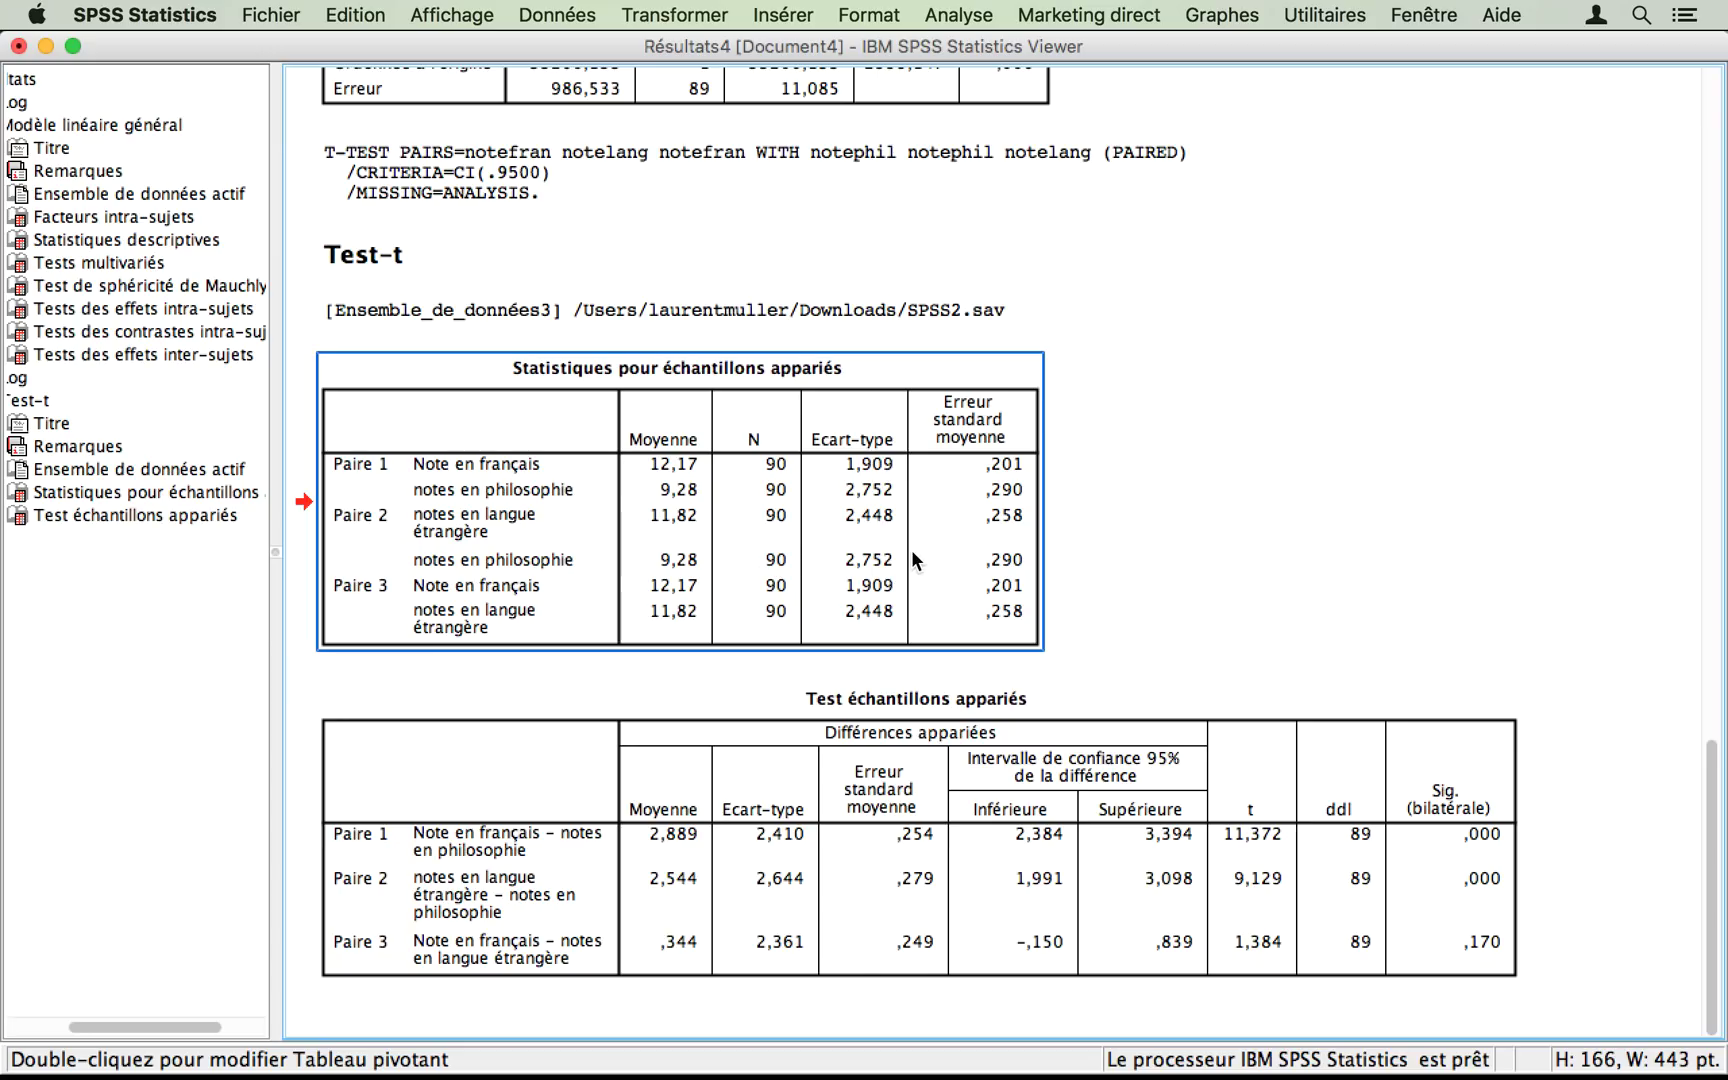
scroll(90, 189, "left", 3)
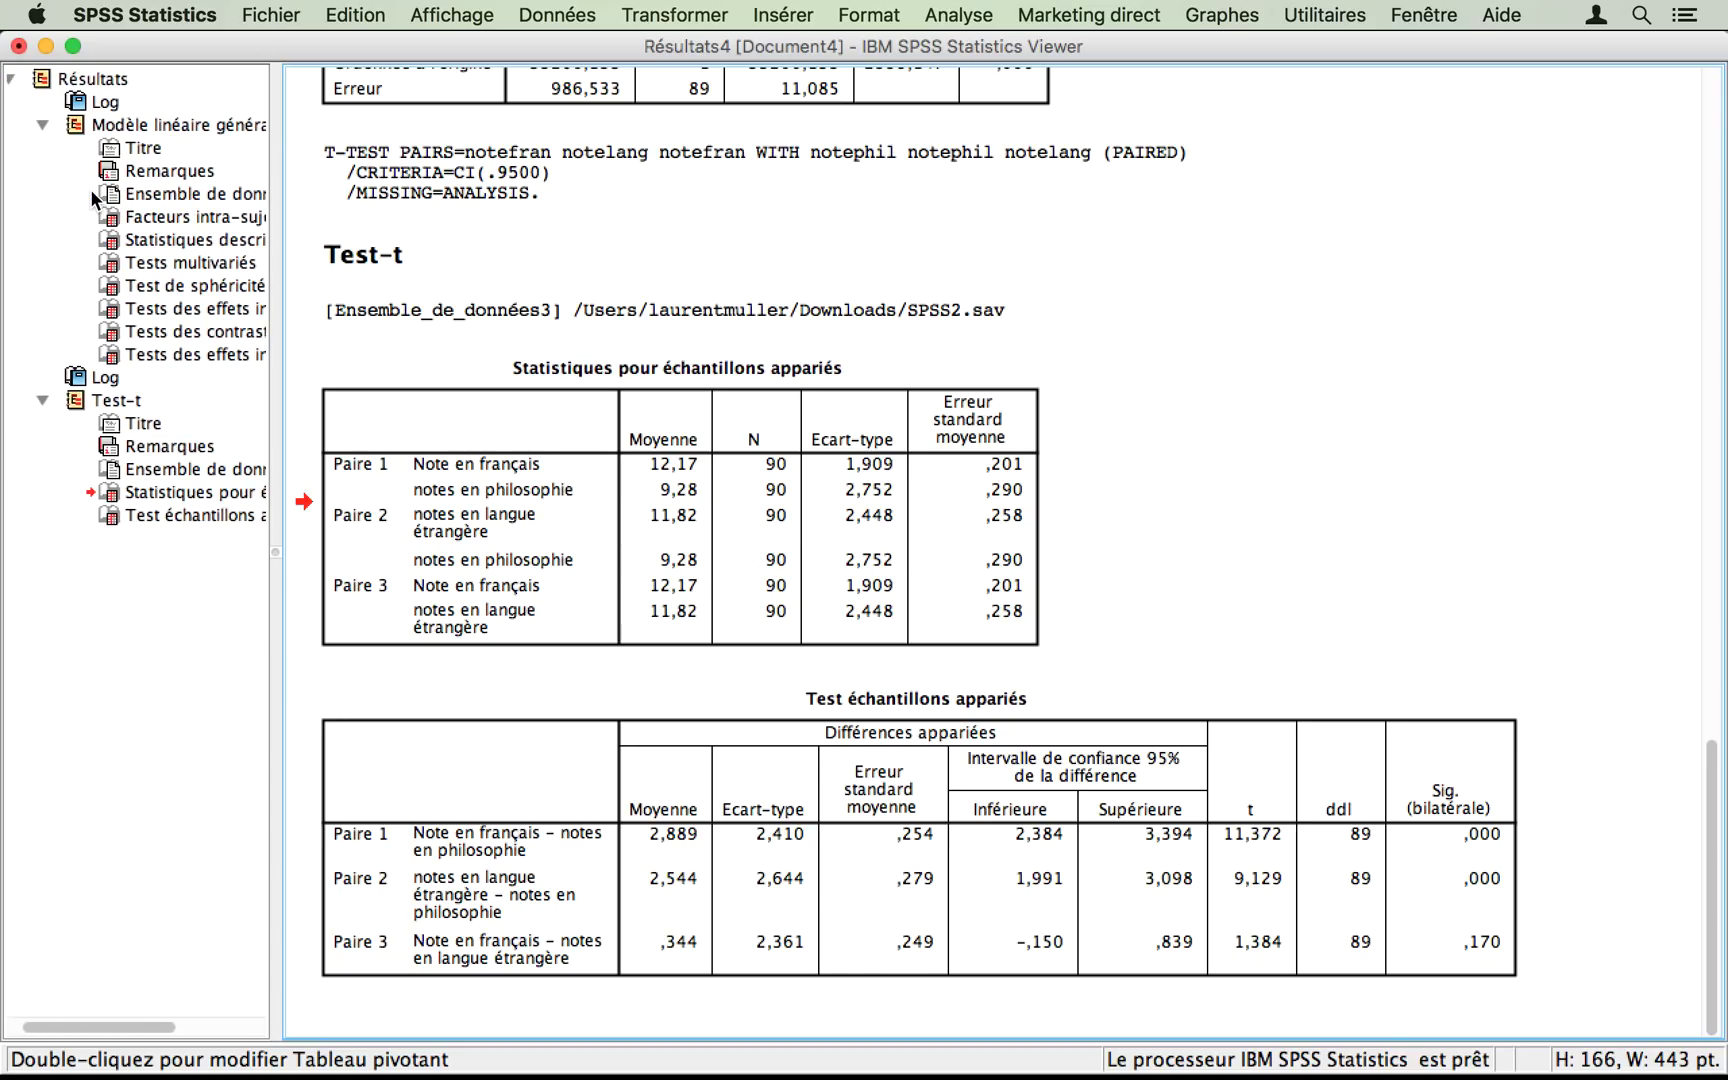
double_click(60, 125)
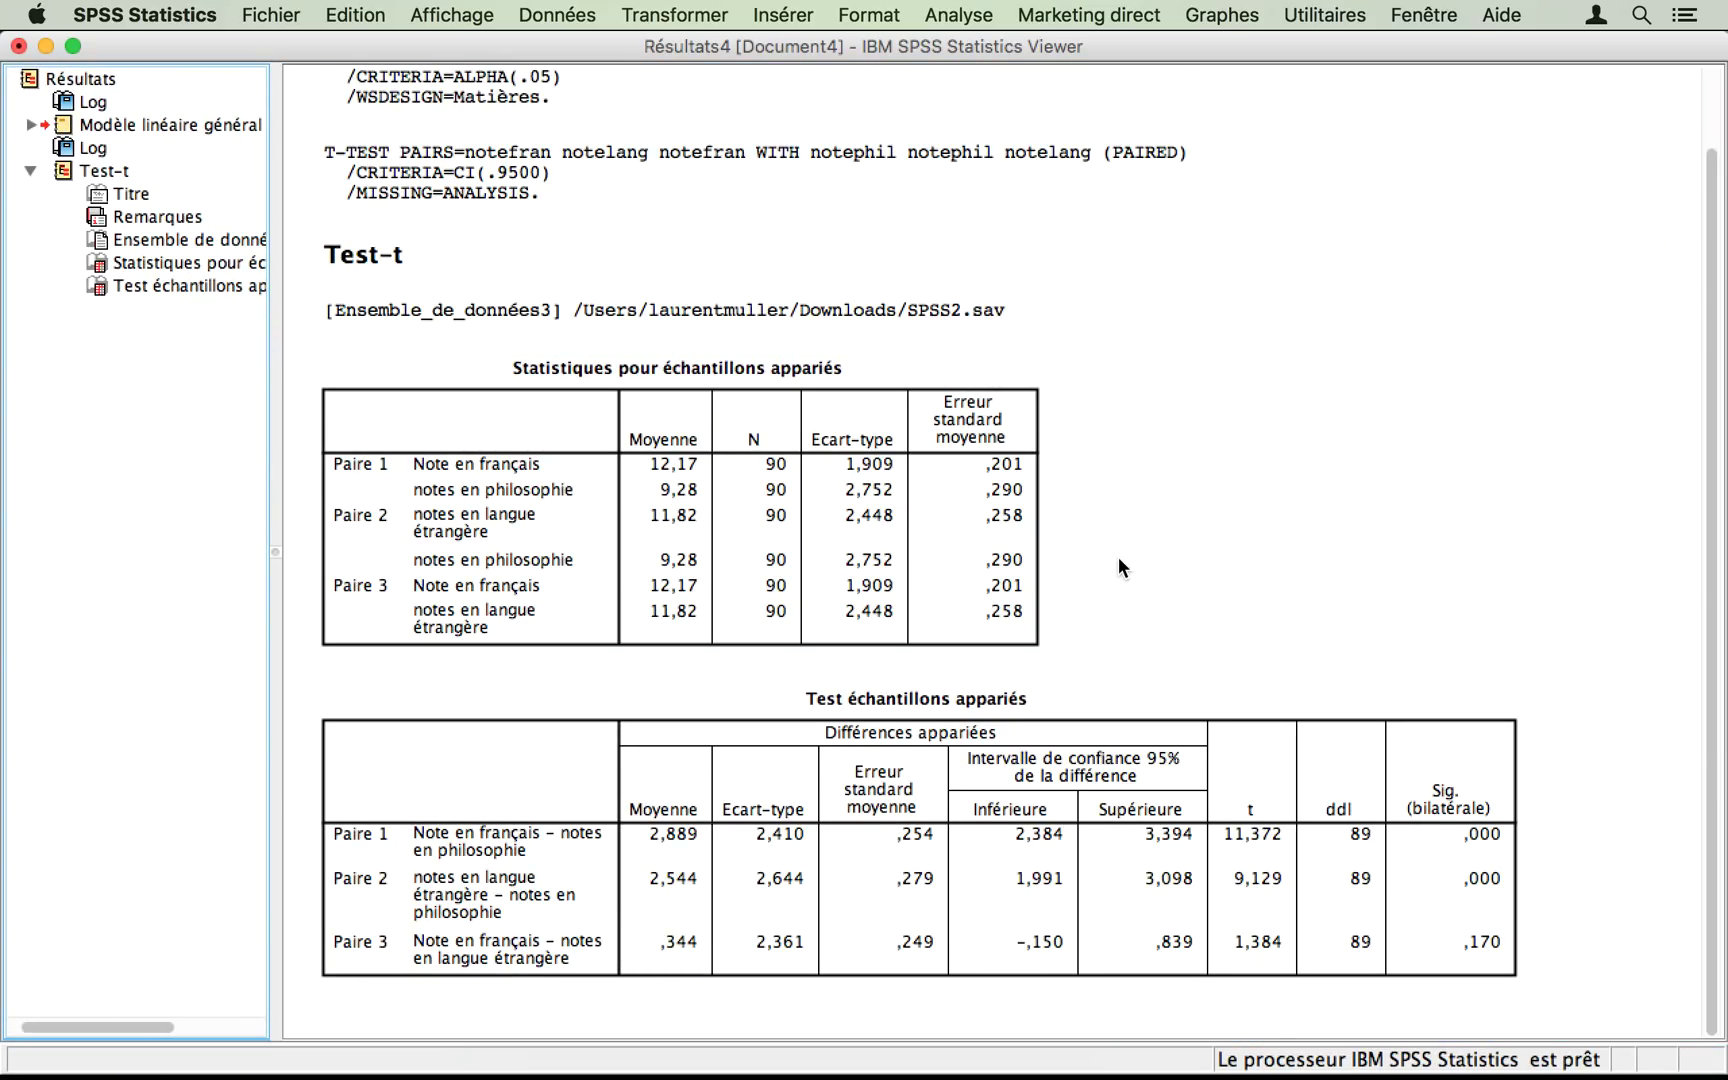
- Examine the pair means in Statistiques pour échantillons appariés and each pair's t and Sig. (bilatérale) in Test échantillons appariés
left_click(948, 471)
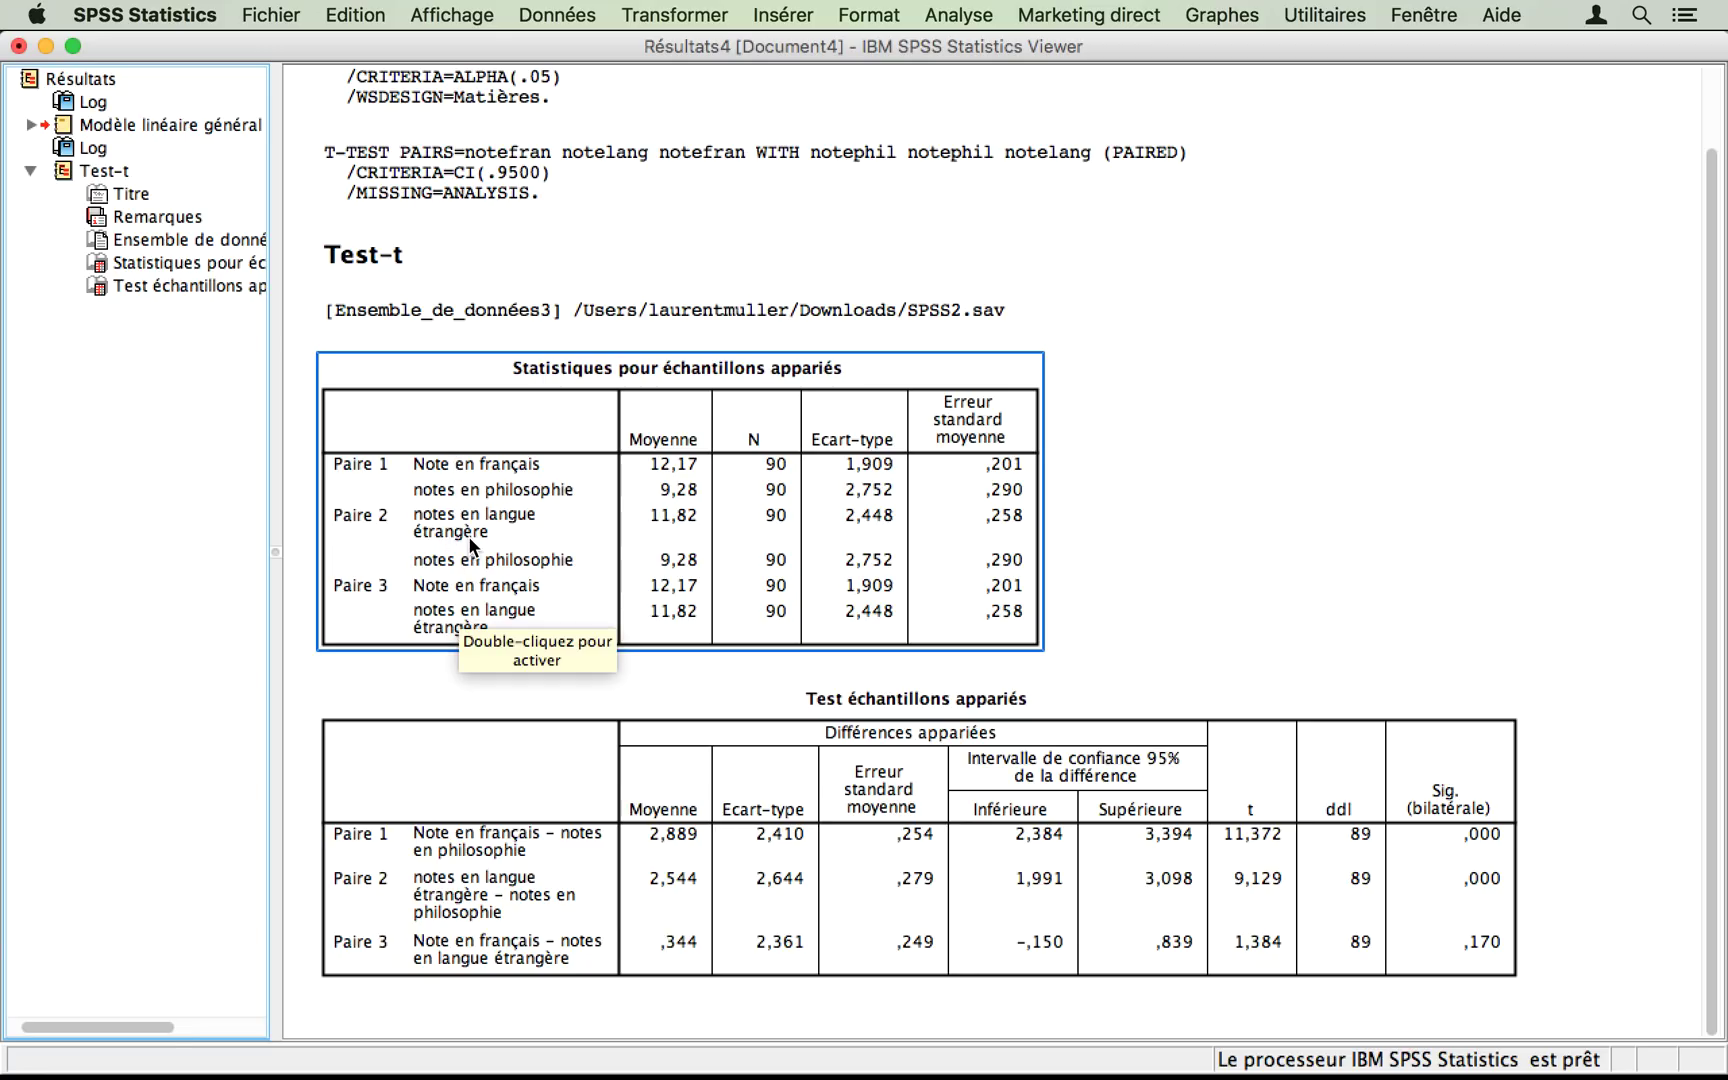
left_click(423, 843)
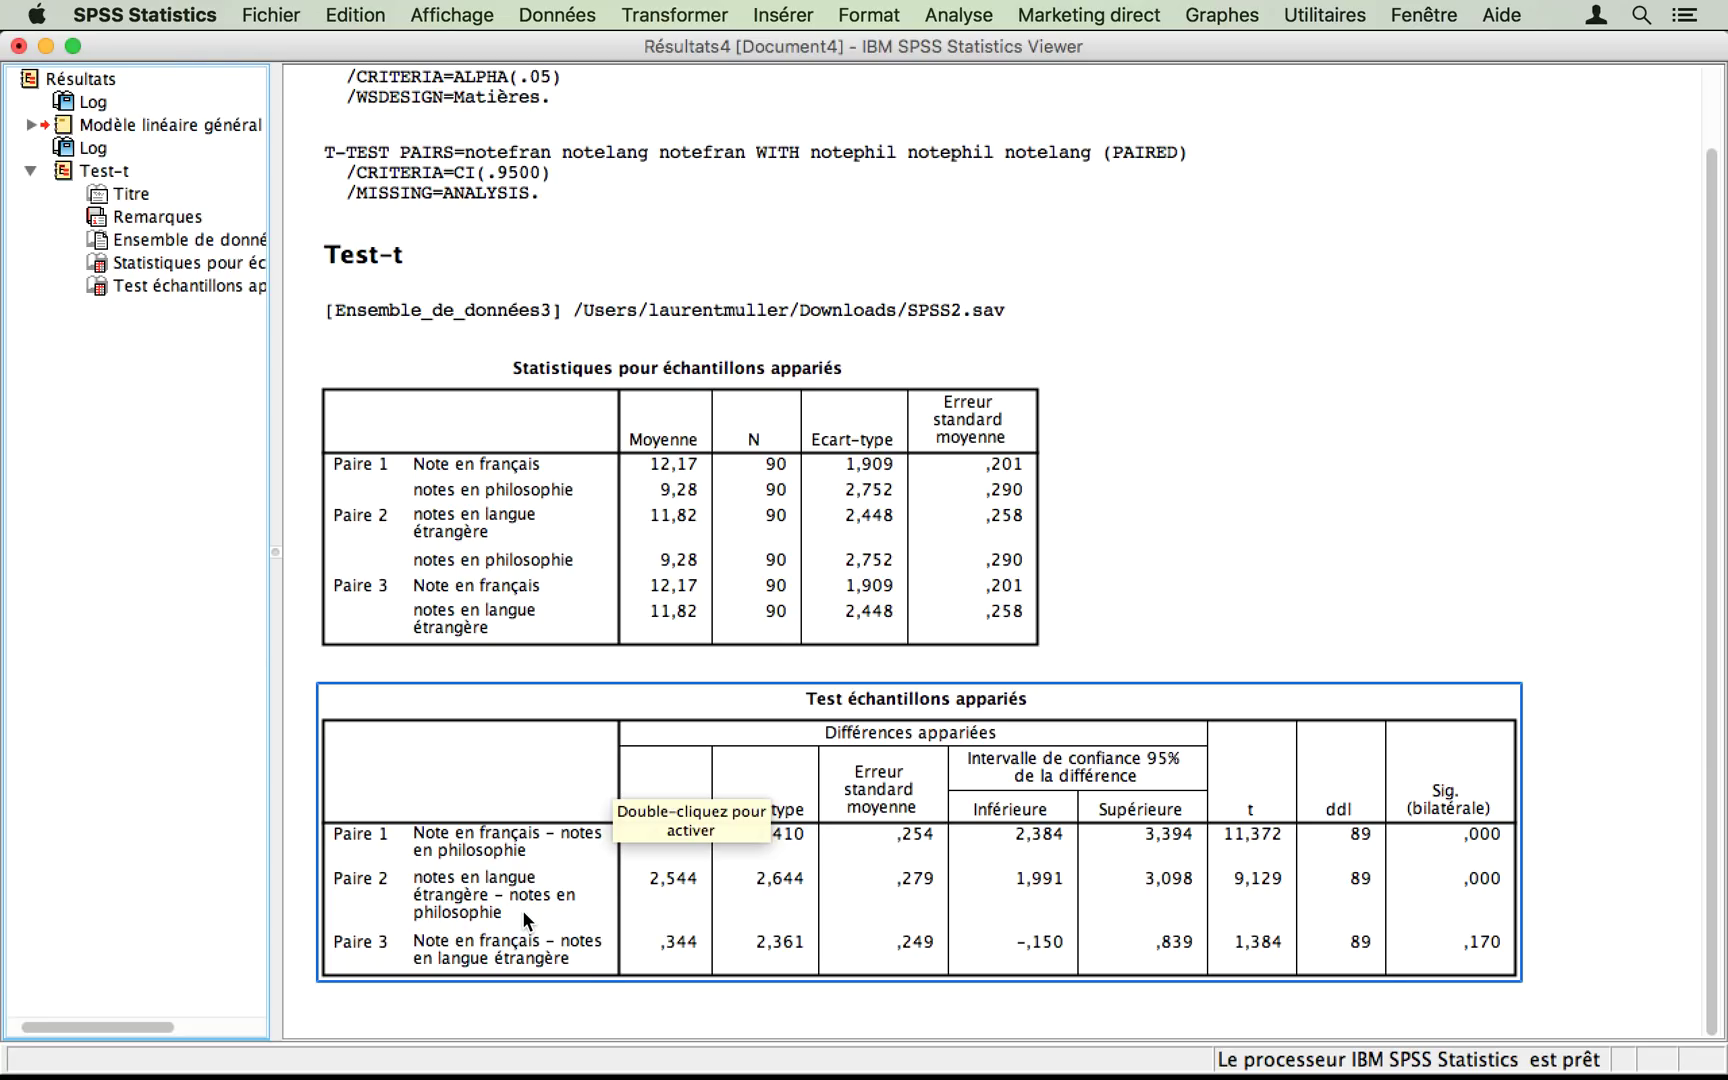
left_click(678, 1004)
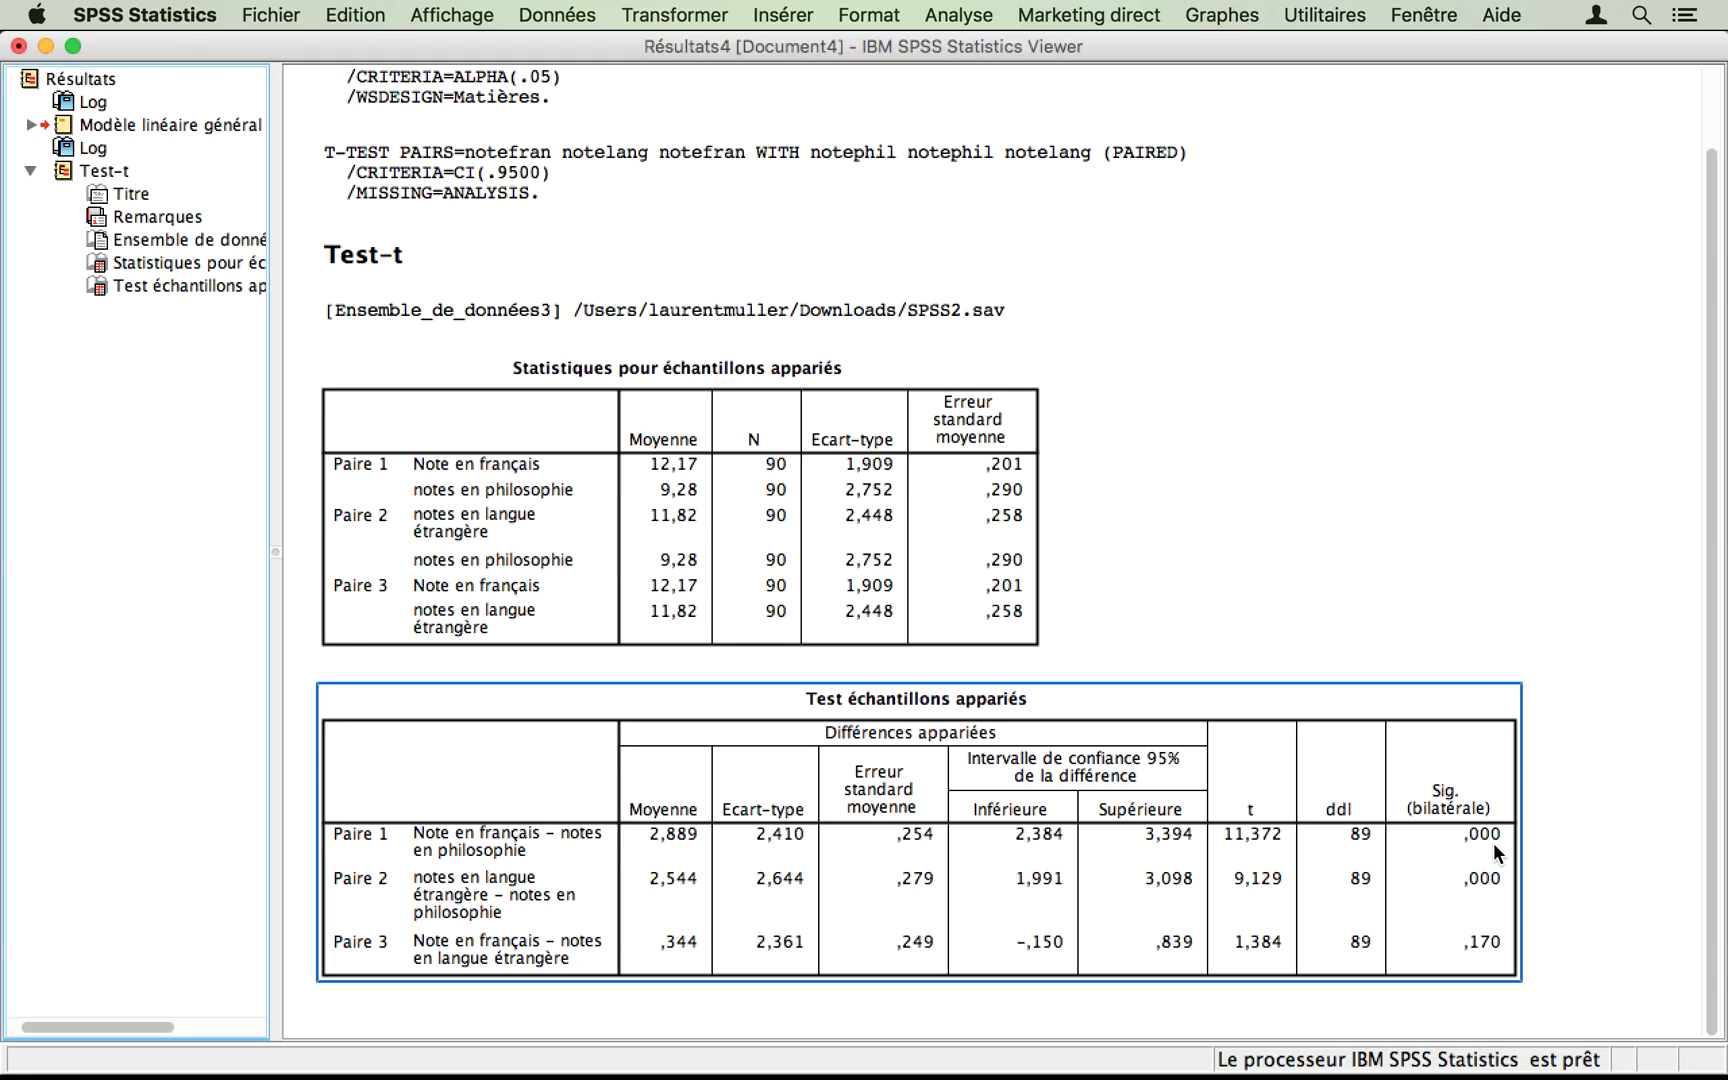
left_click(1523, 835)
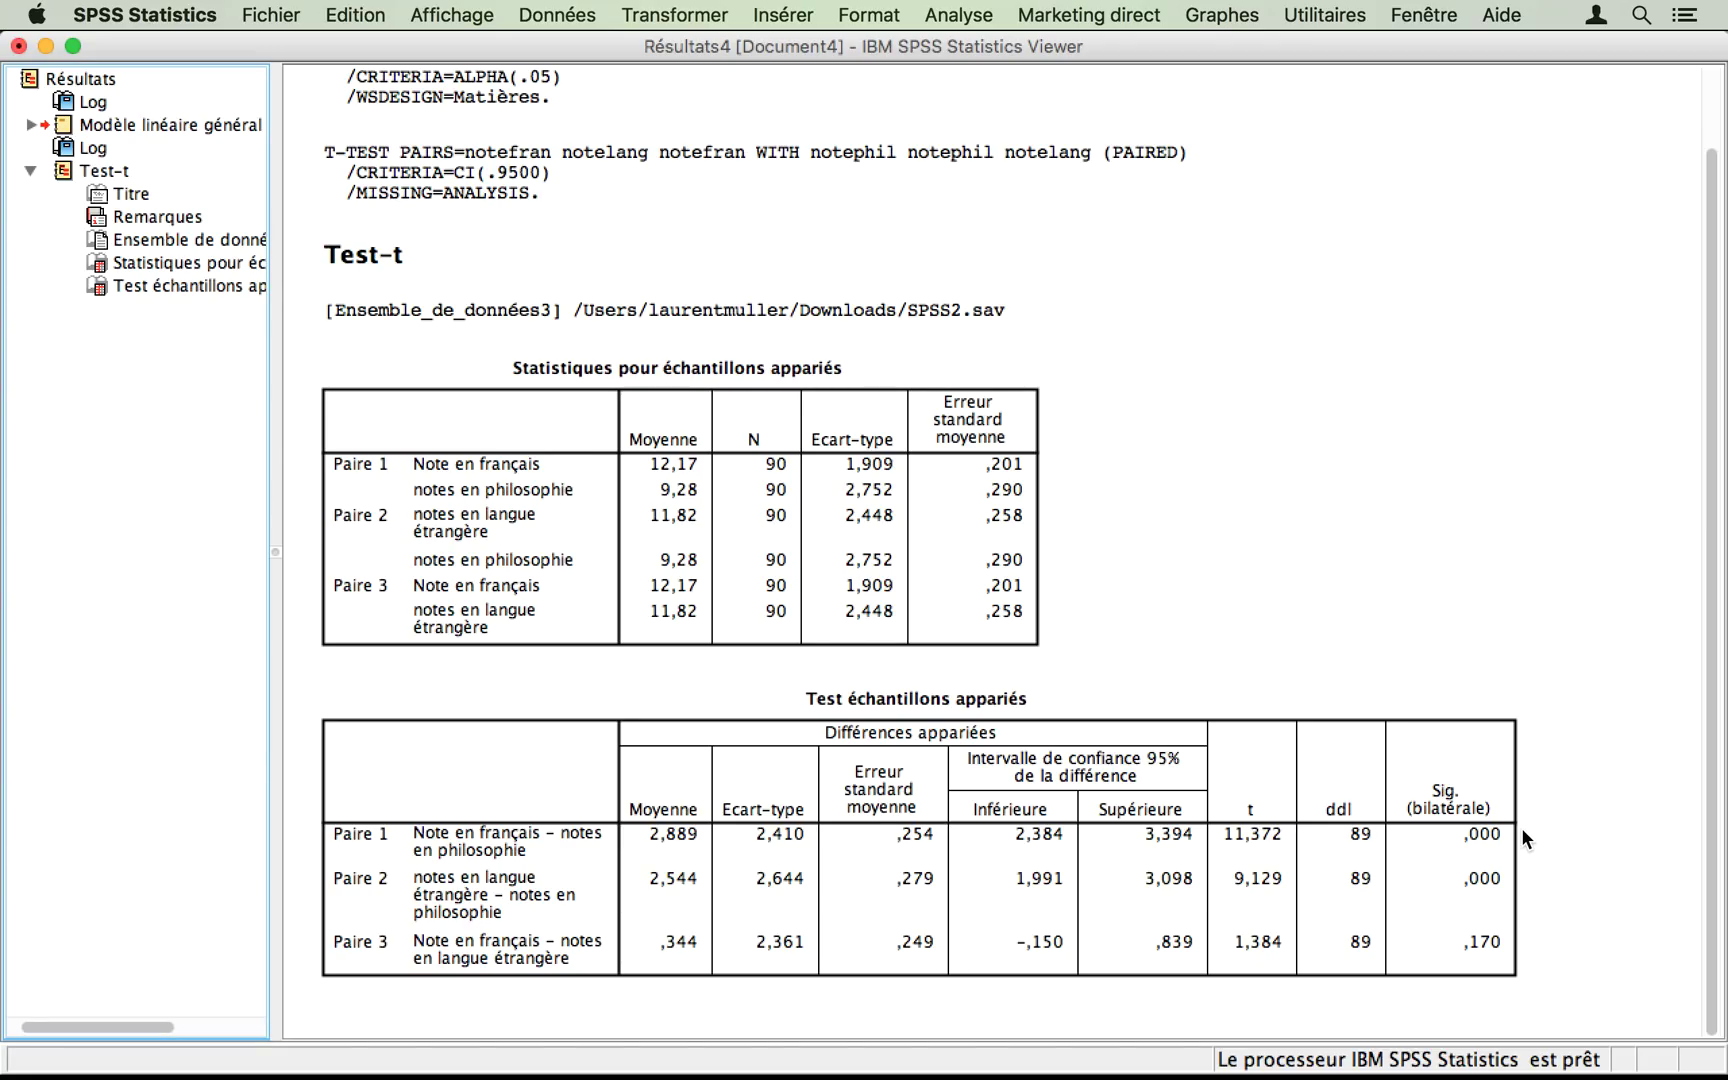
left_click(652, 895)
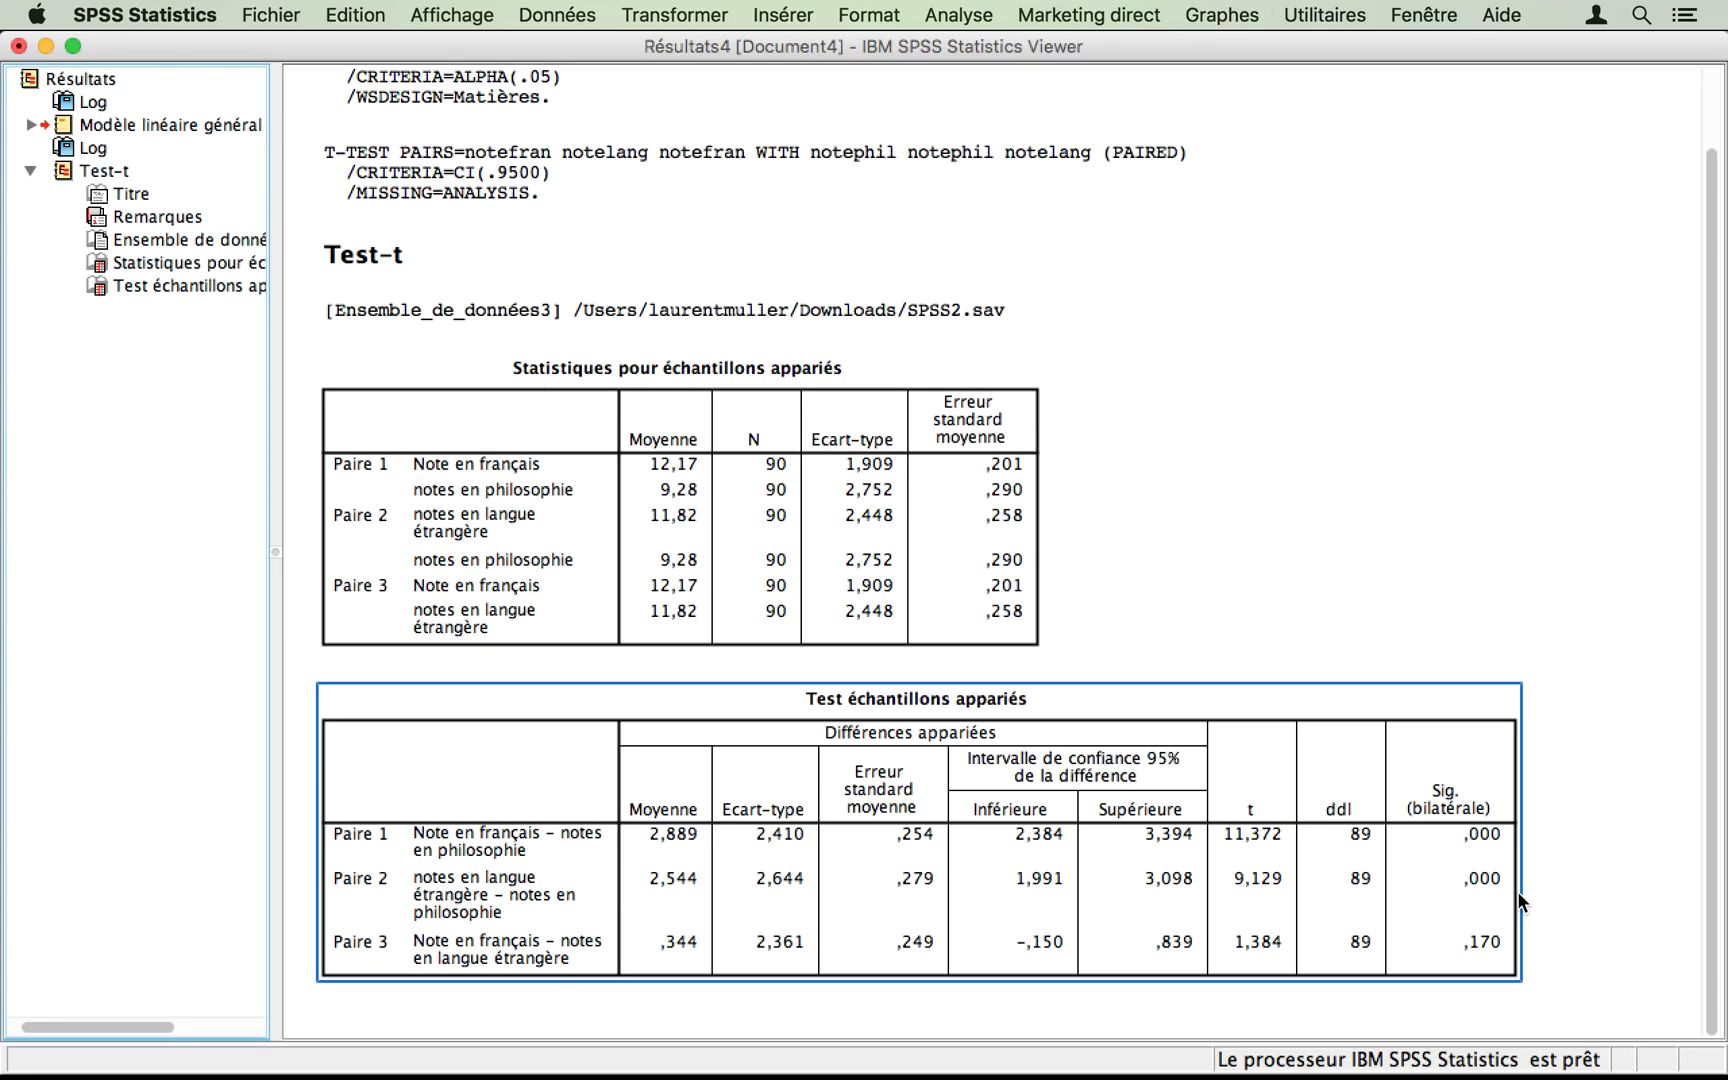
left_click(1423, 516)
left_click(928, 636)
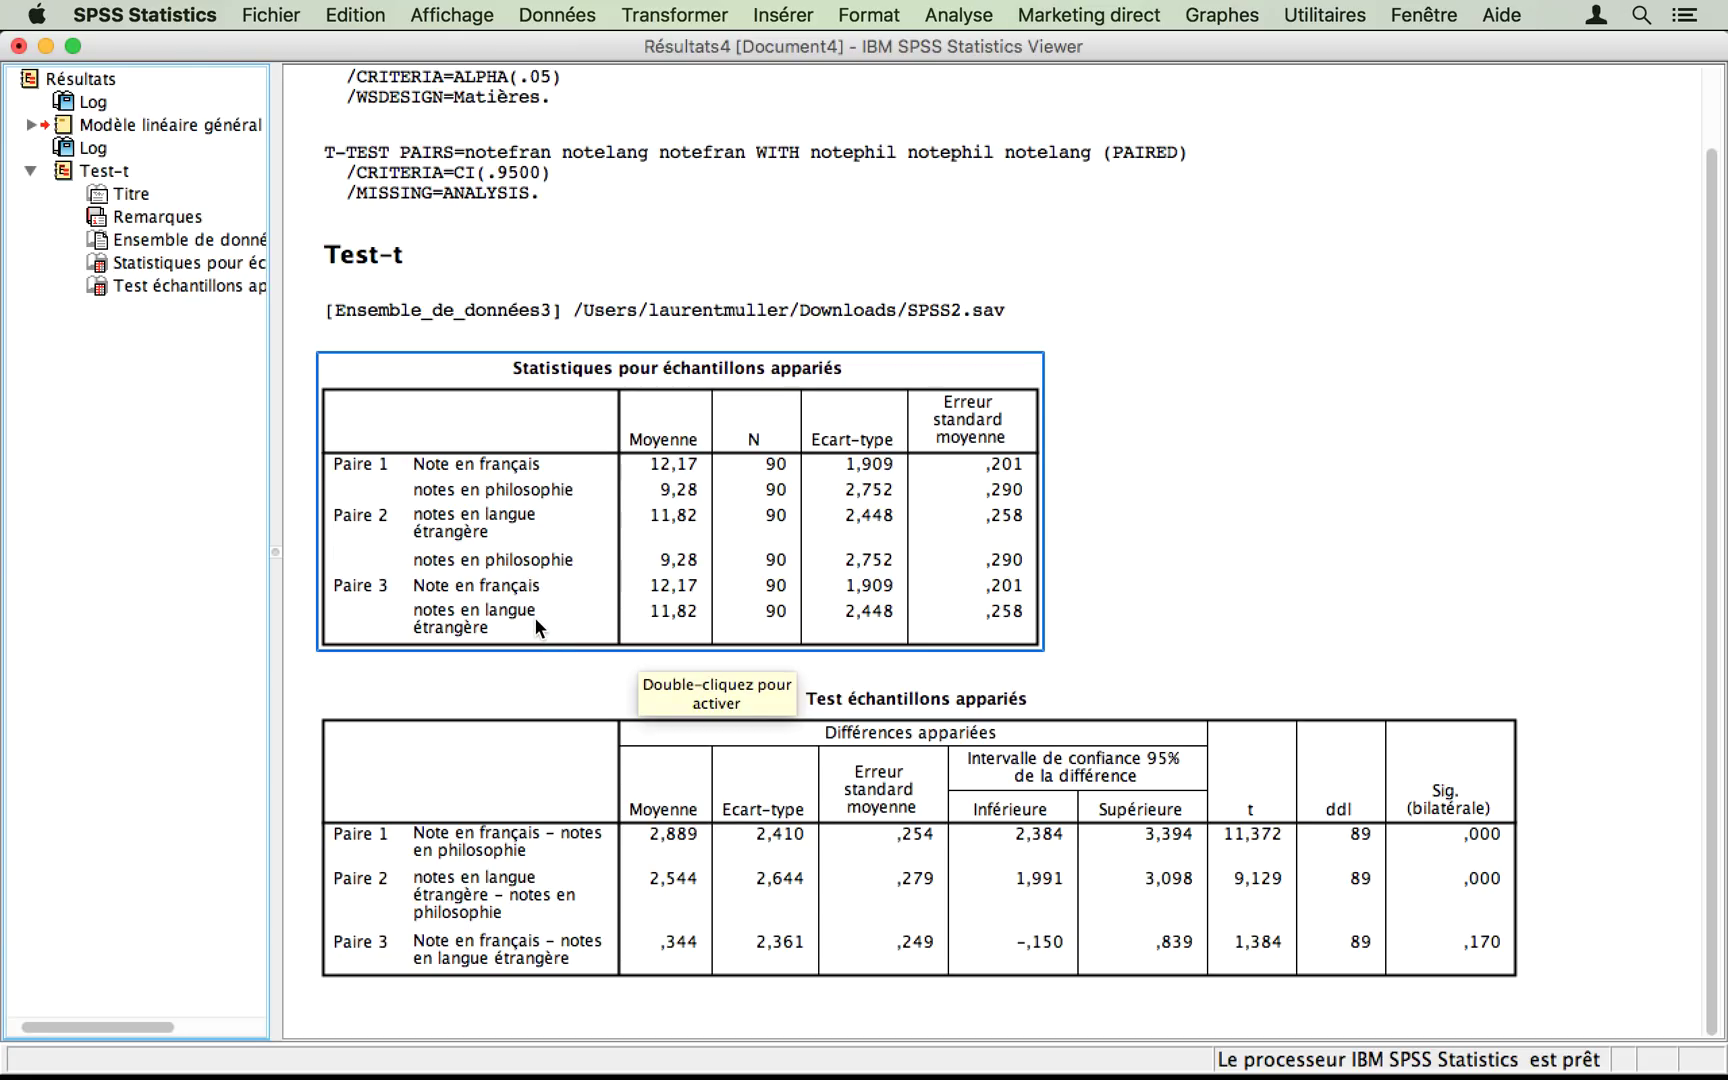
left_click(644, 910)
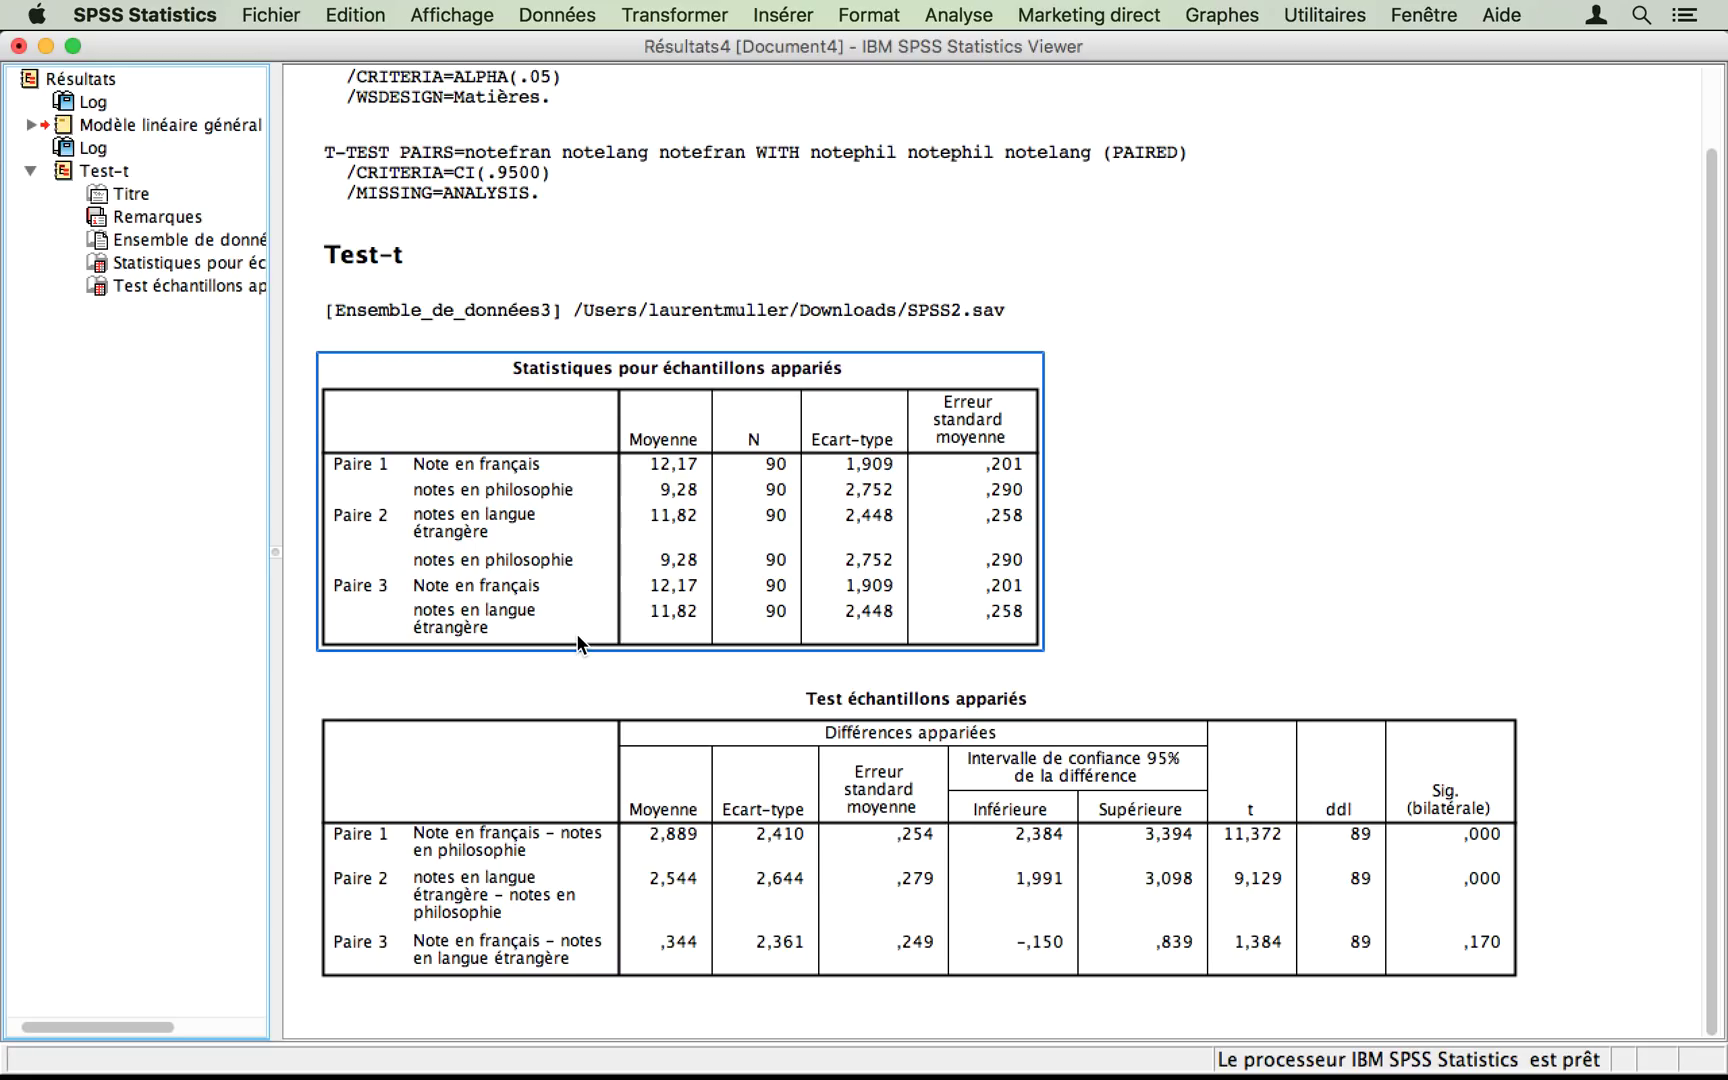
left_click(1337, 590)
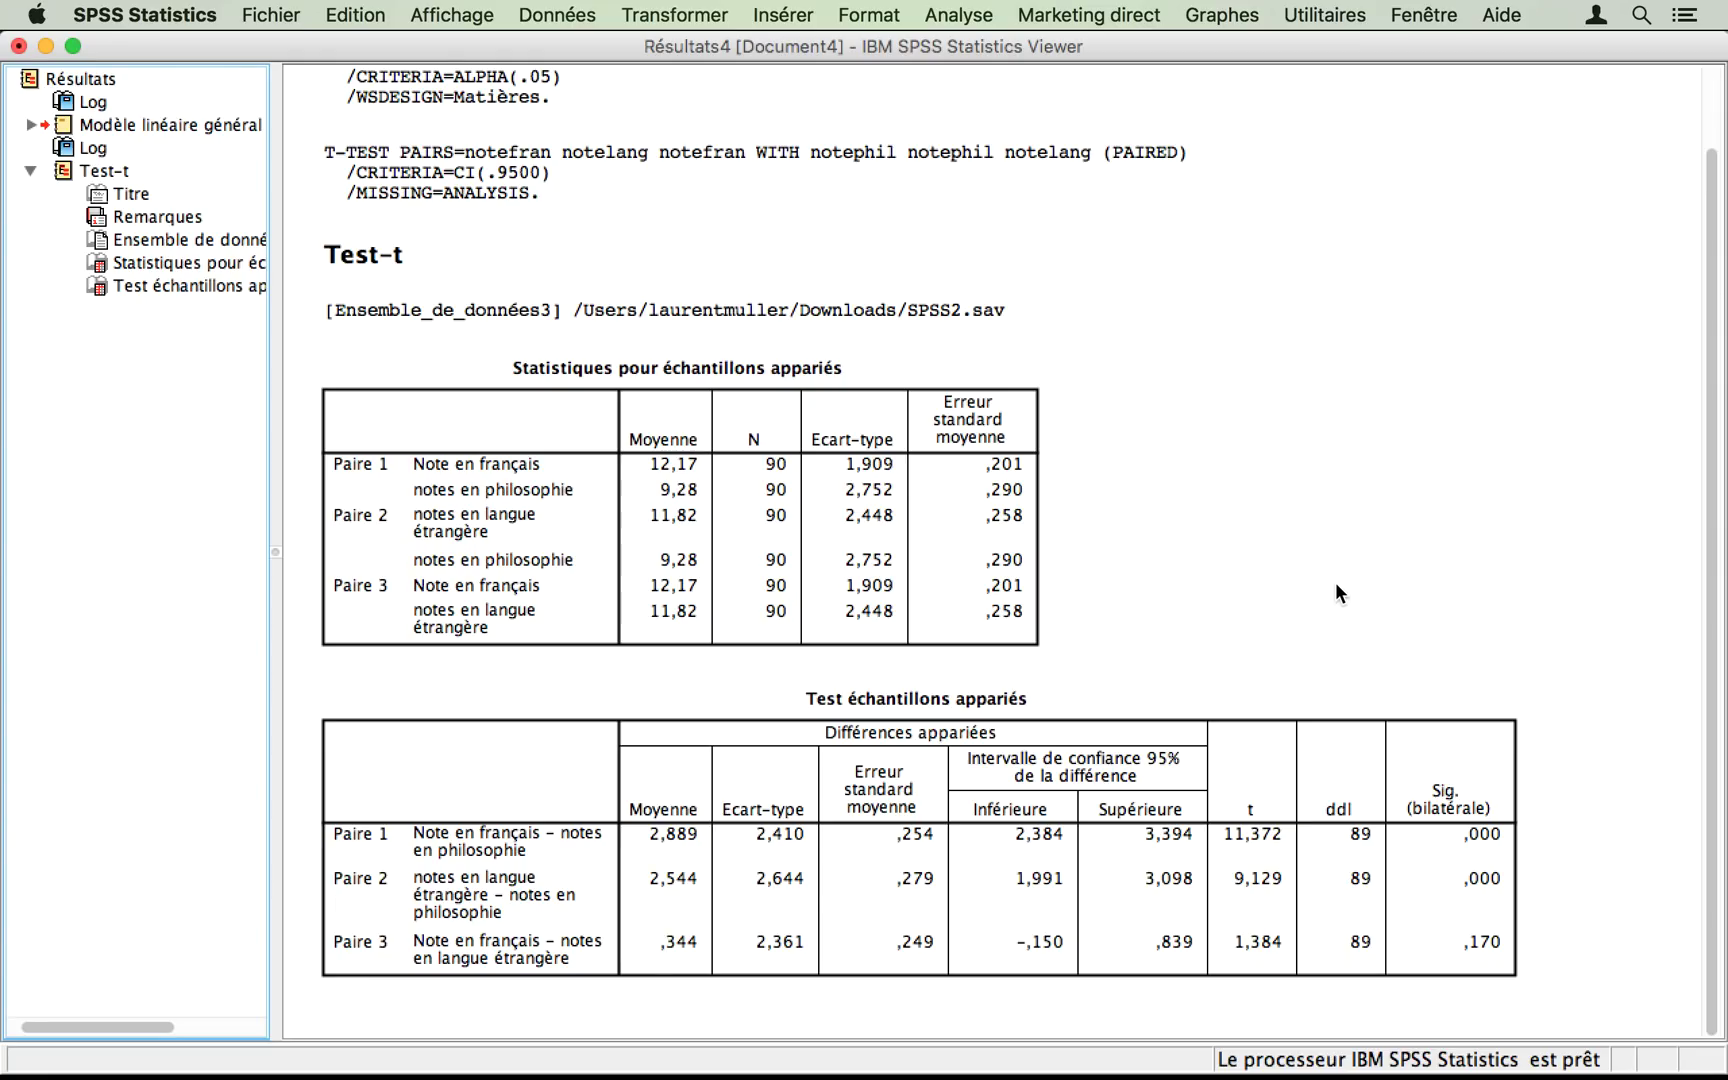
left_click(1336, 584)
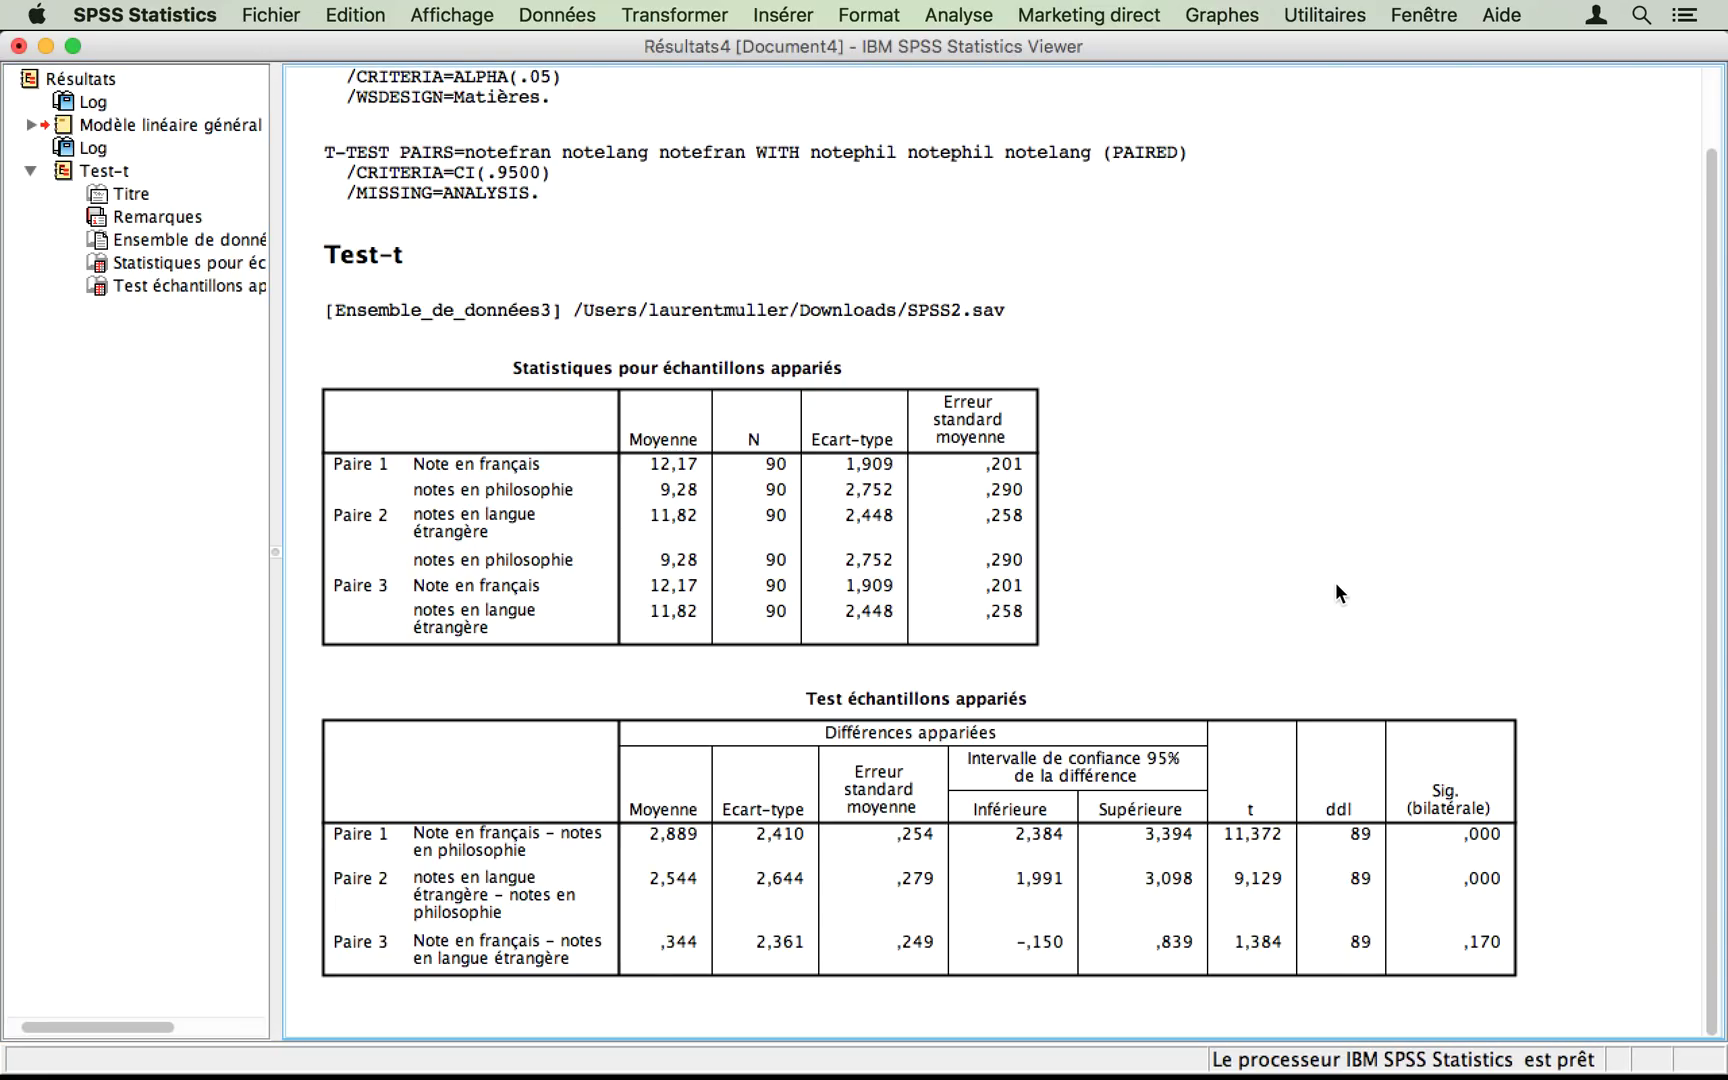
- Switch to the slide presentation and show the slide on the general linear model in SPSS and mixed designs (Les plans mixtes)
key("super+Tab")
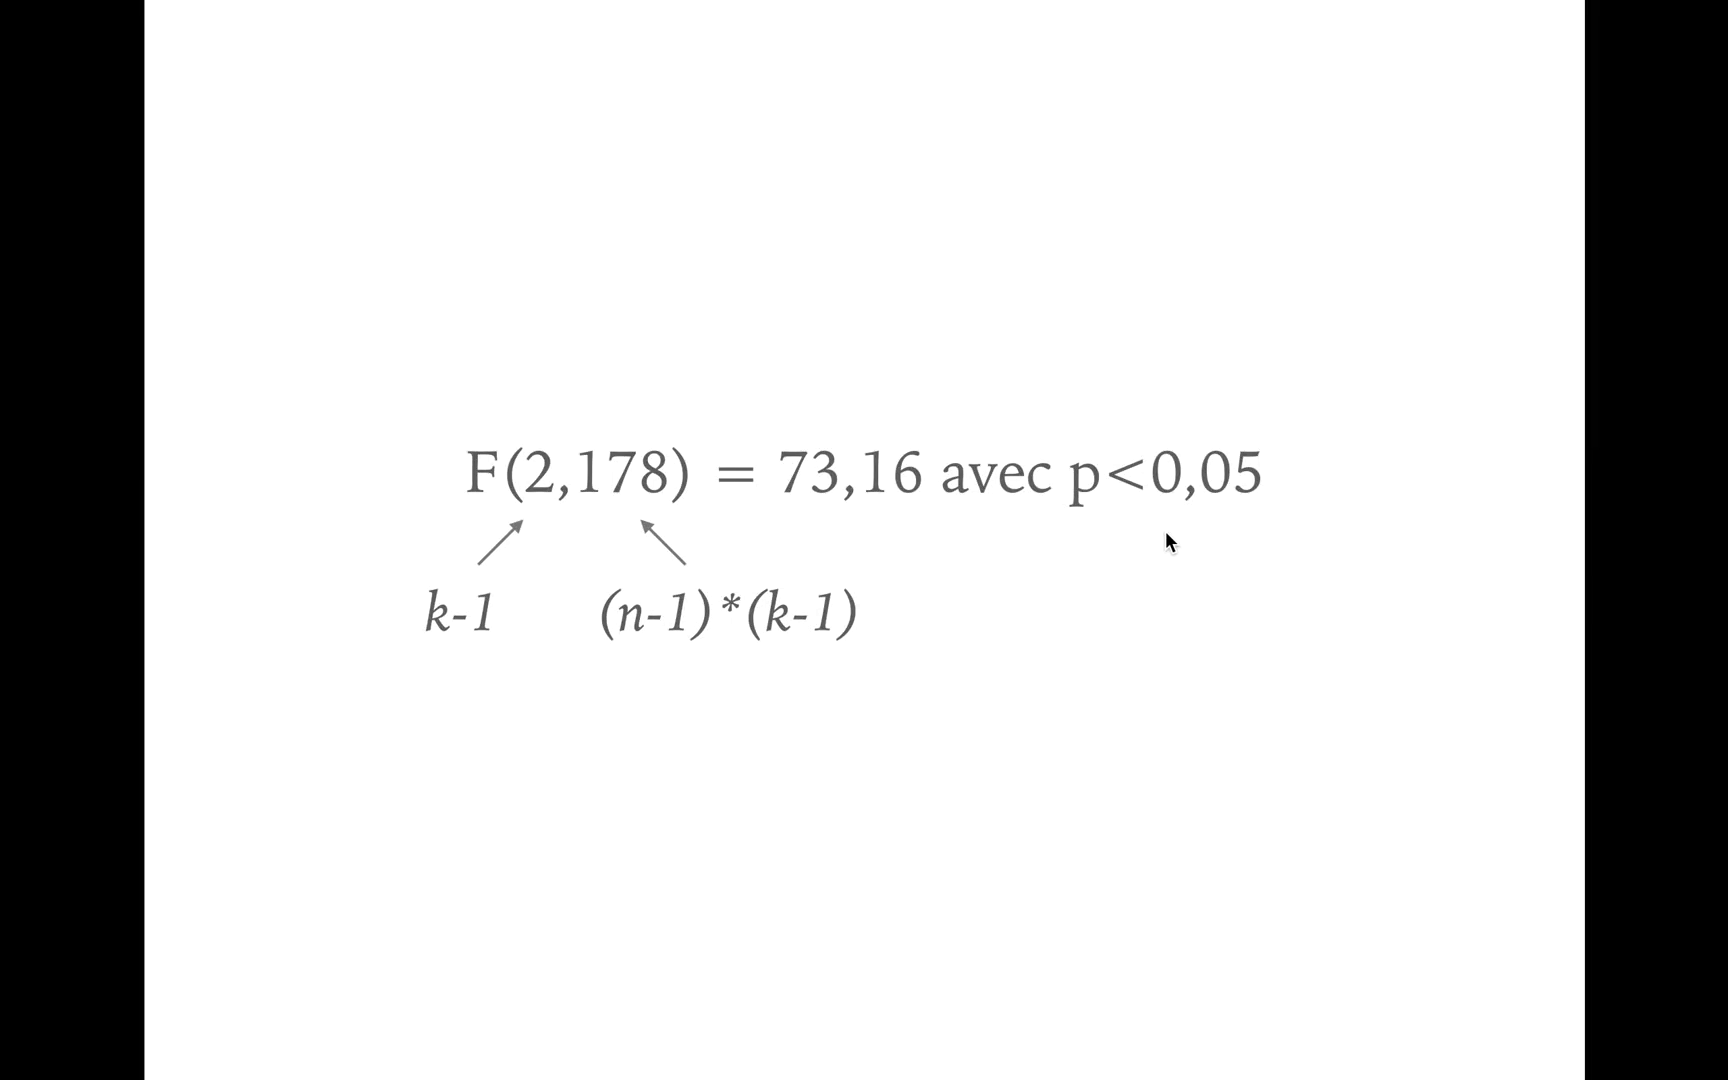
key("Home")
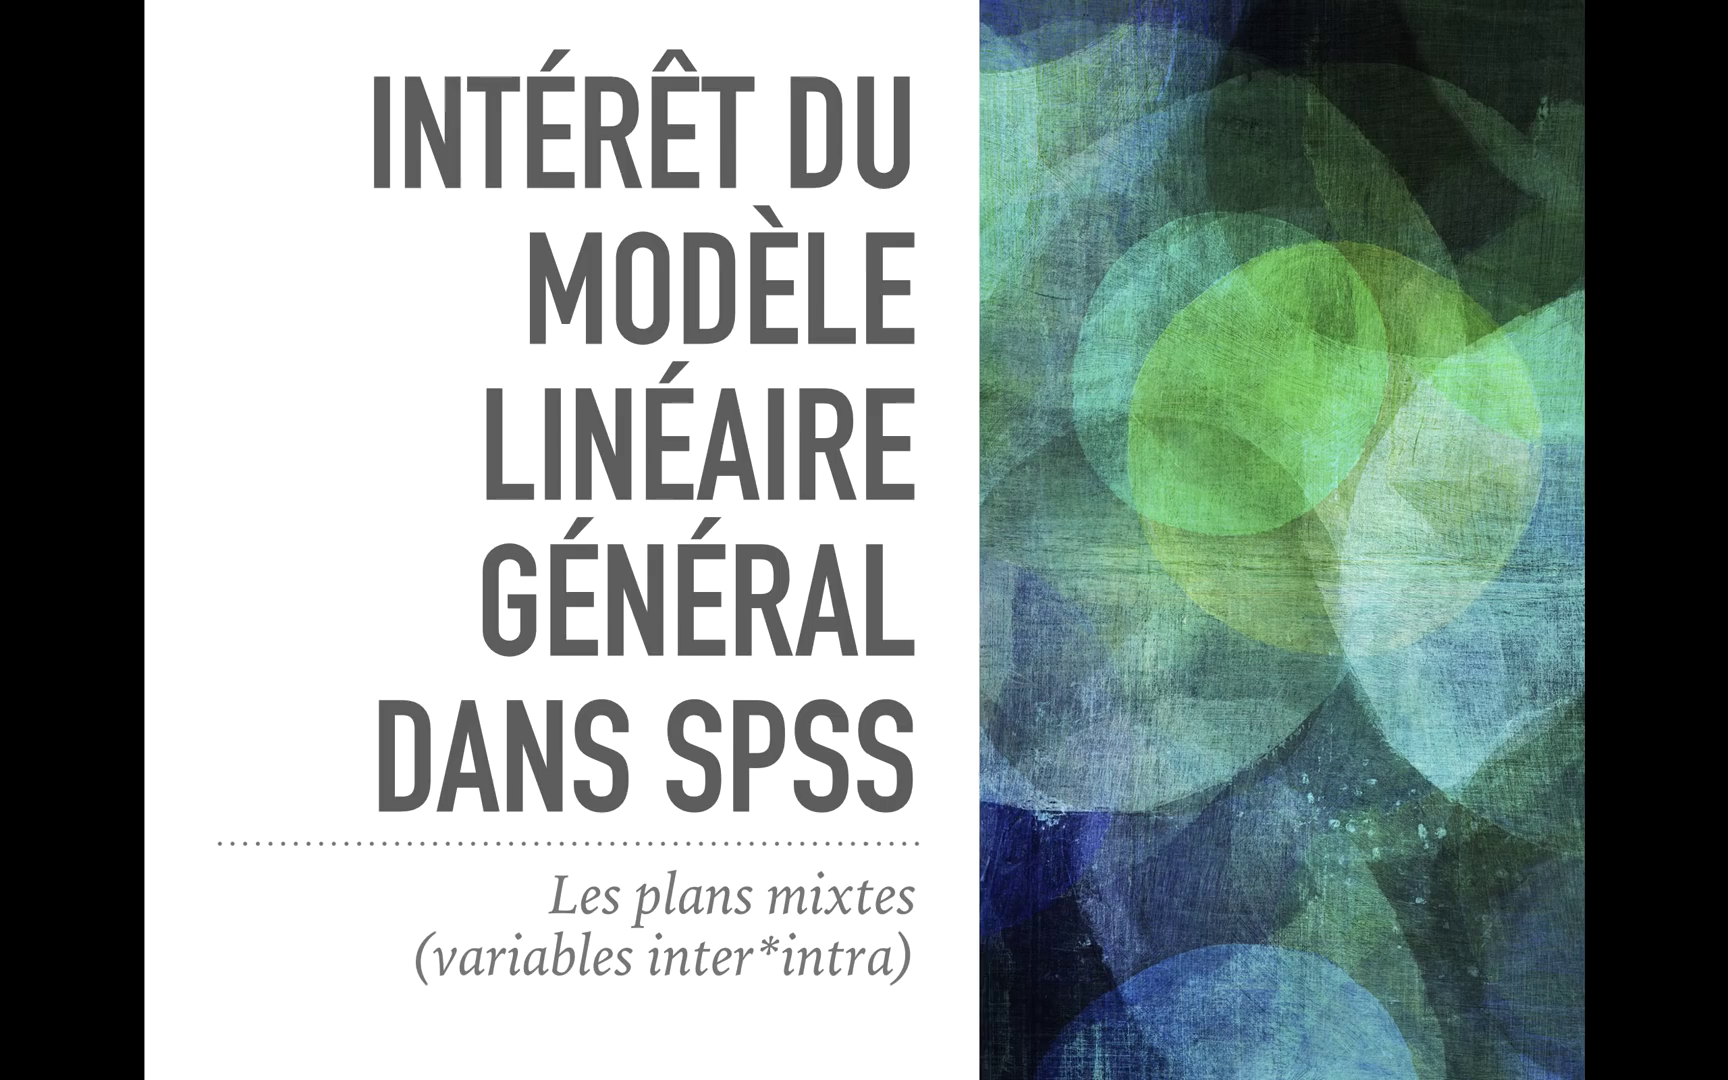
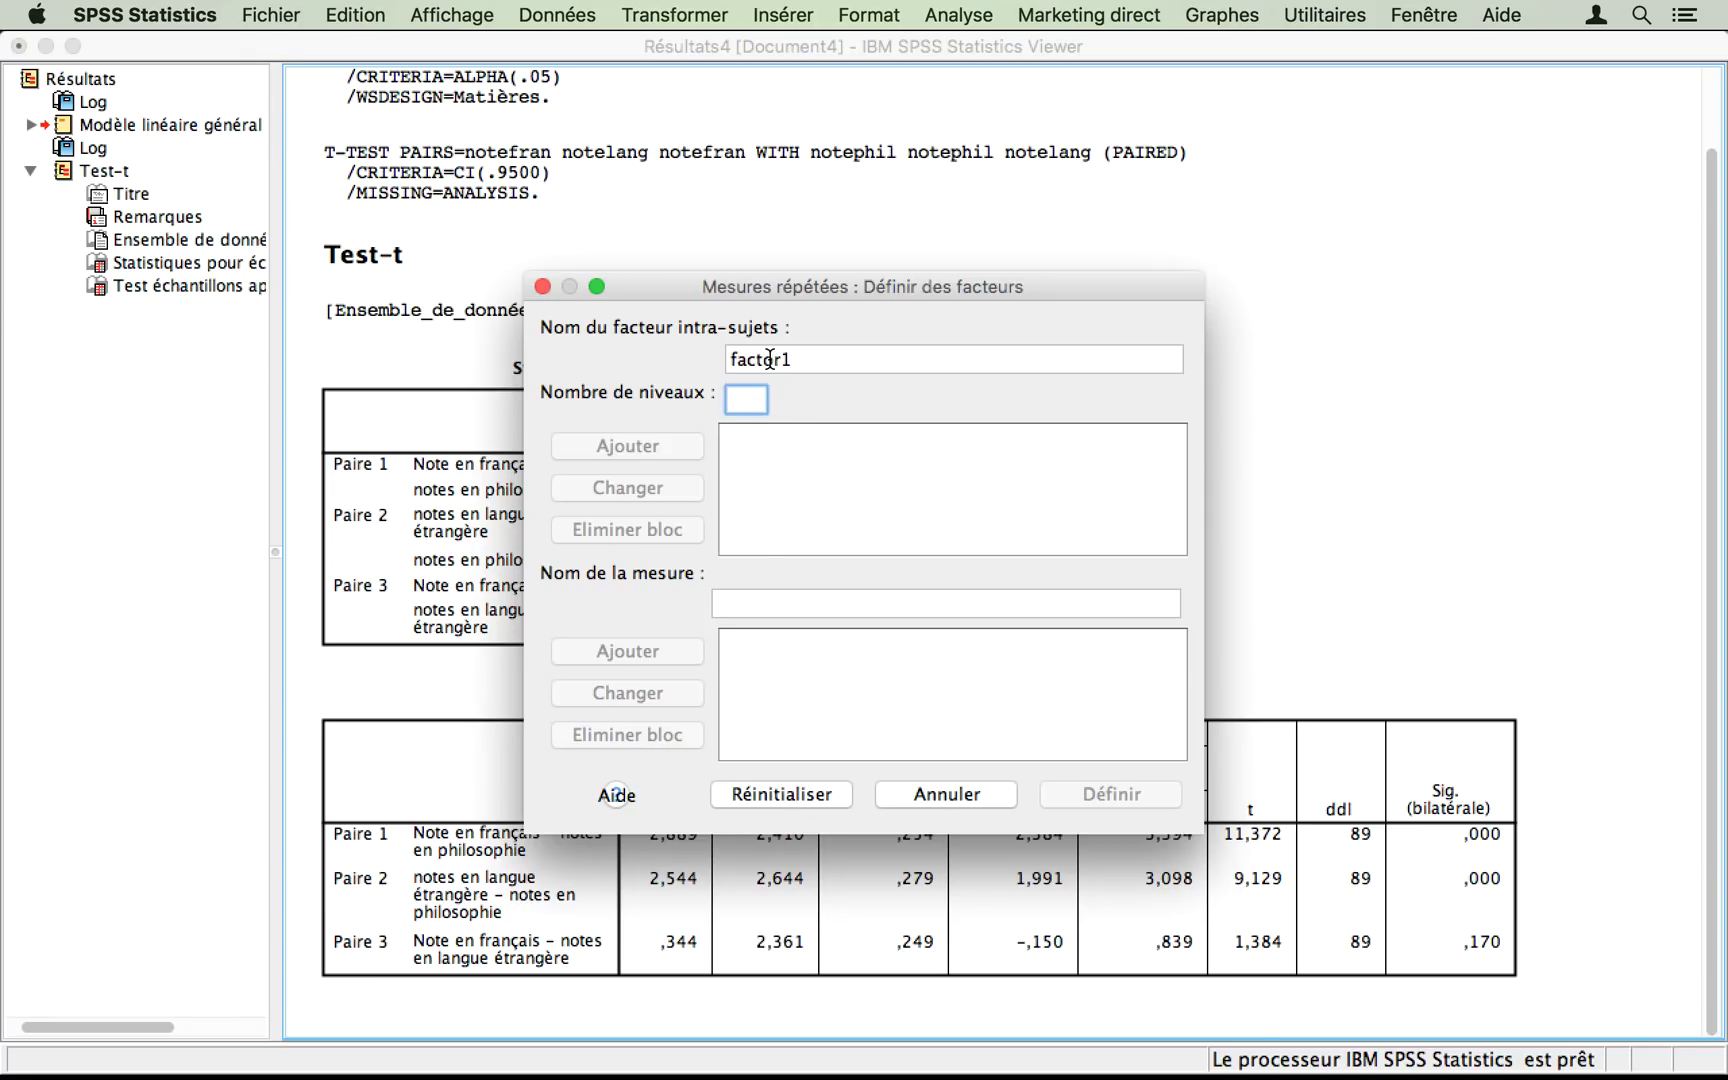
- Define a within-subjects factor named Matières with 2 levels for the repeated-measures analysis and proceed to its variable setup
double_click(769, 358)
type("Matières")
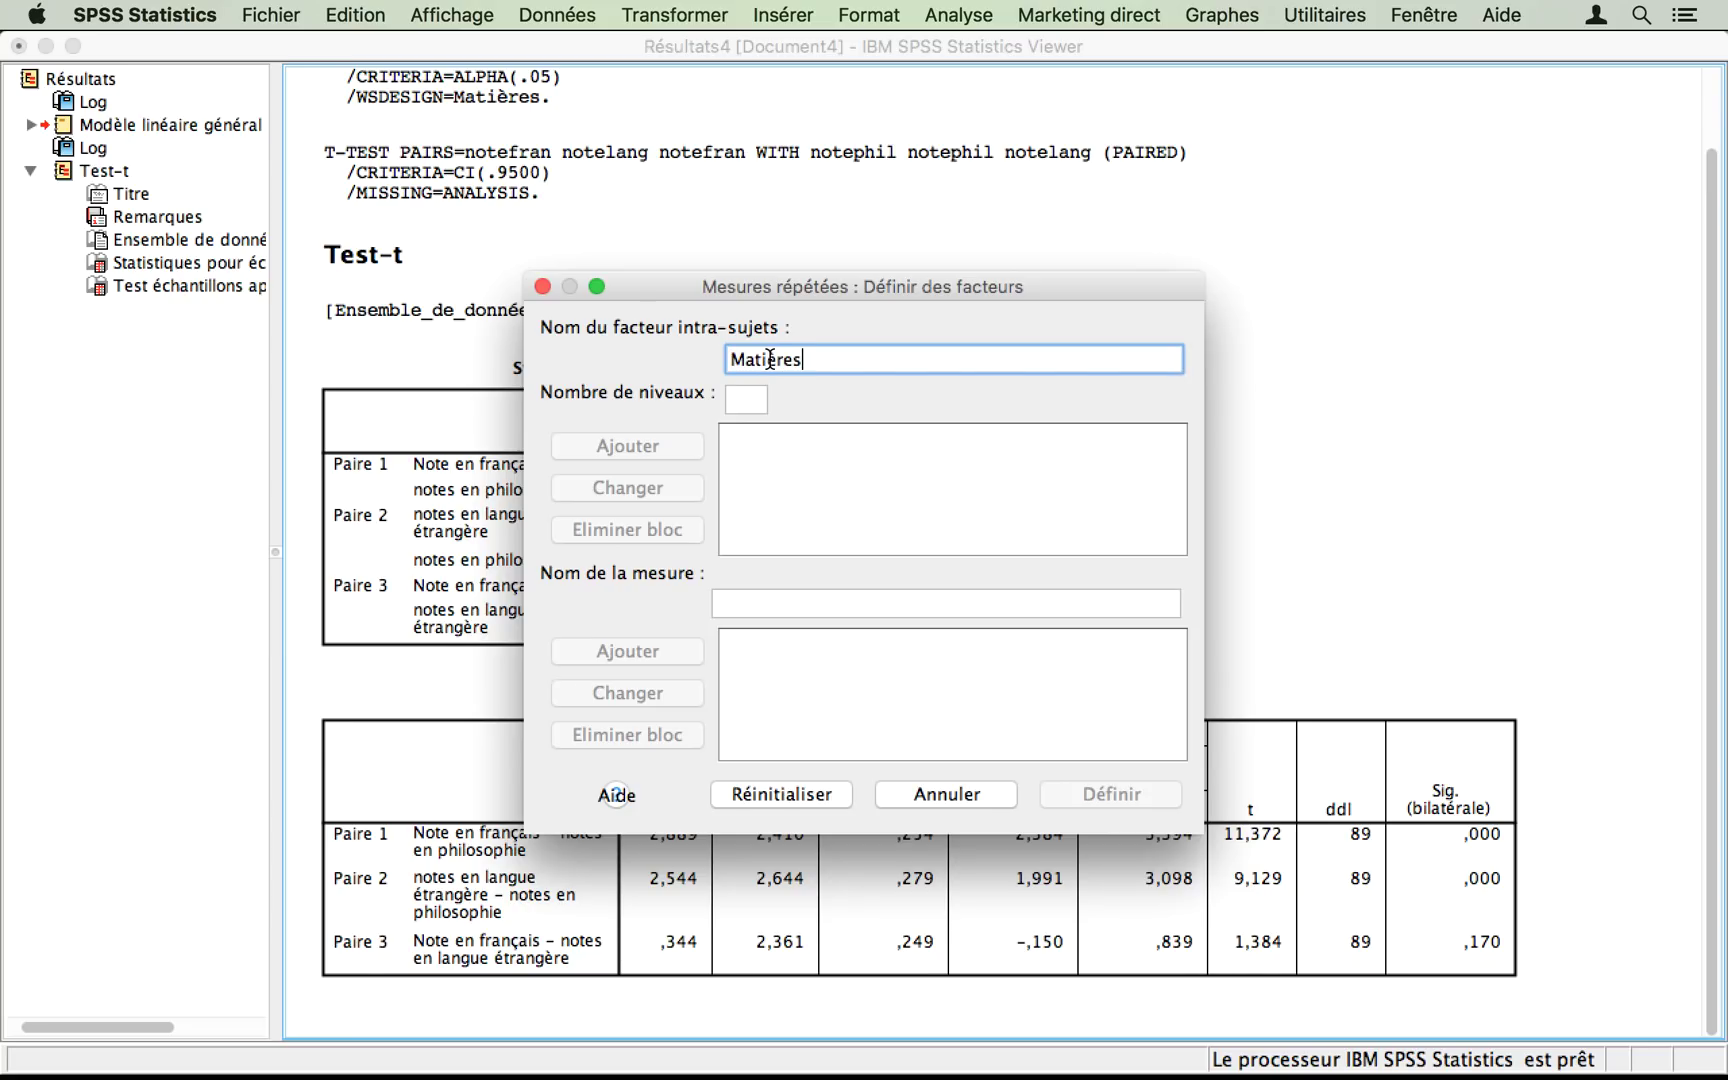
key("Tab")
type("2")
left_click(646, 447)
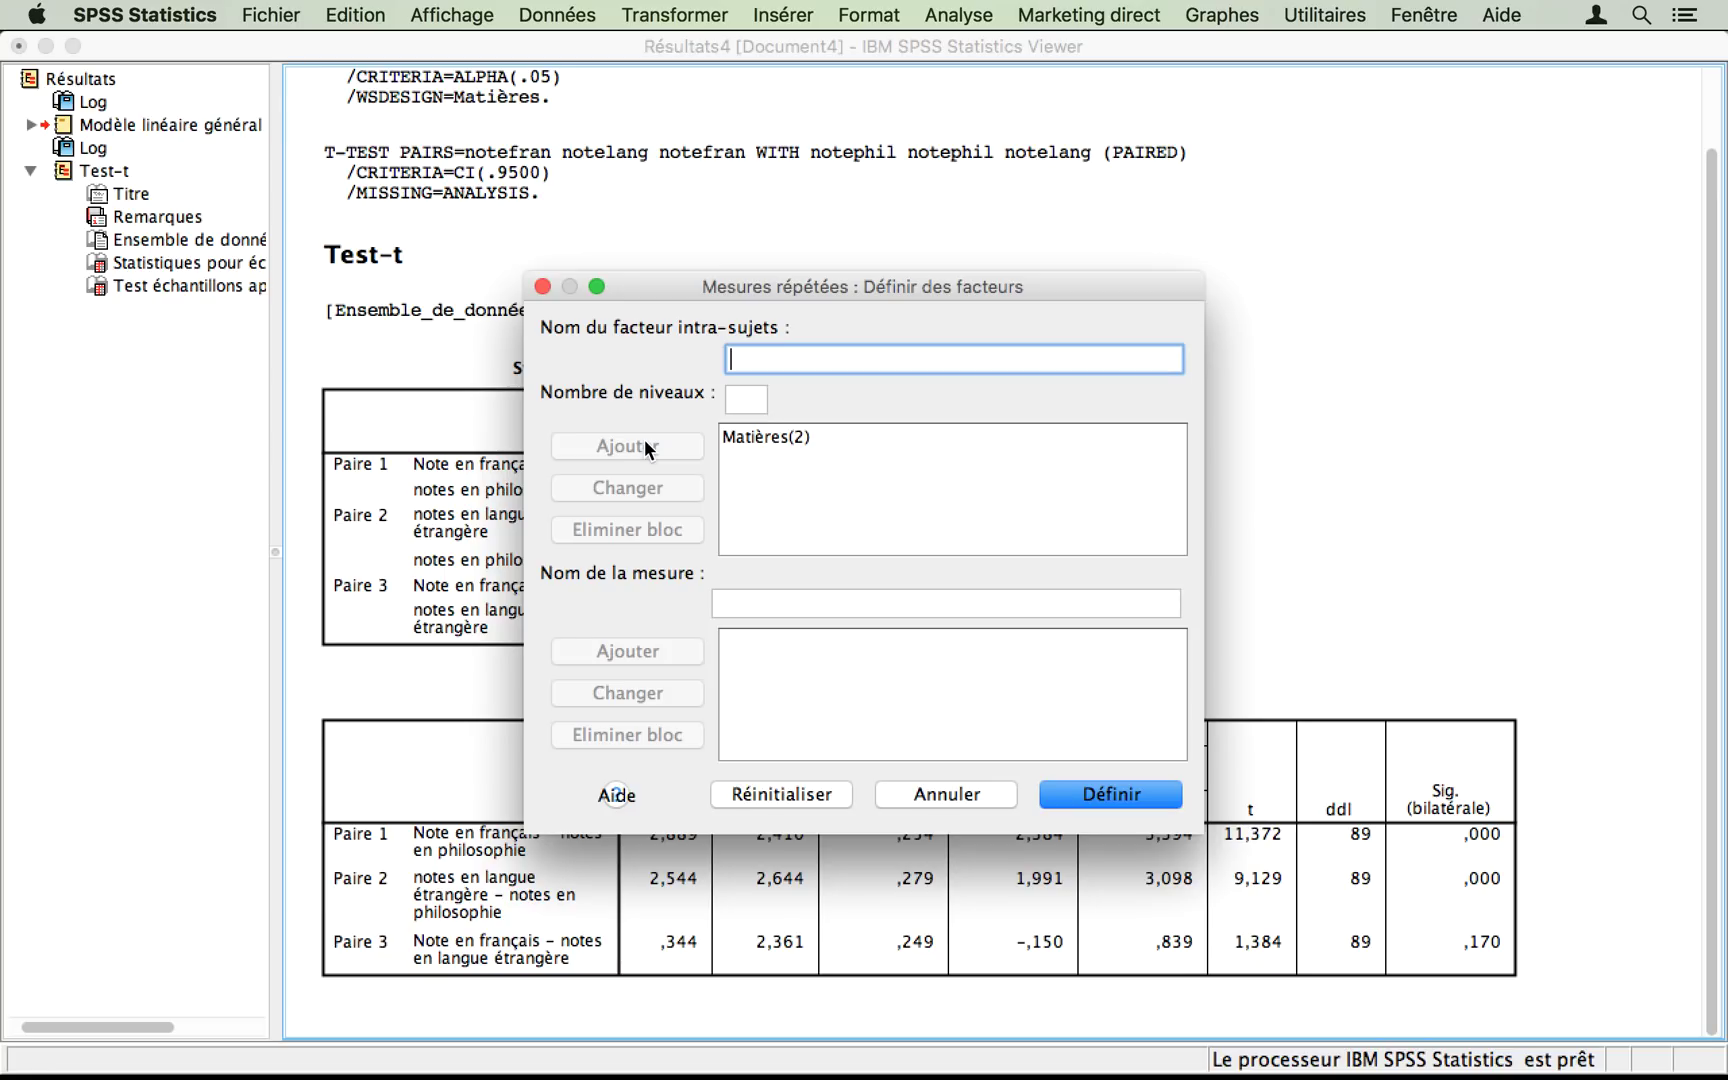
left_click(1113, 797)
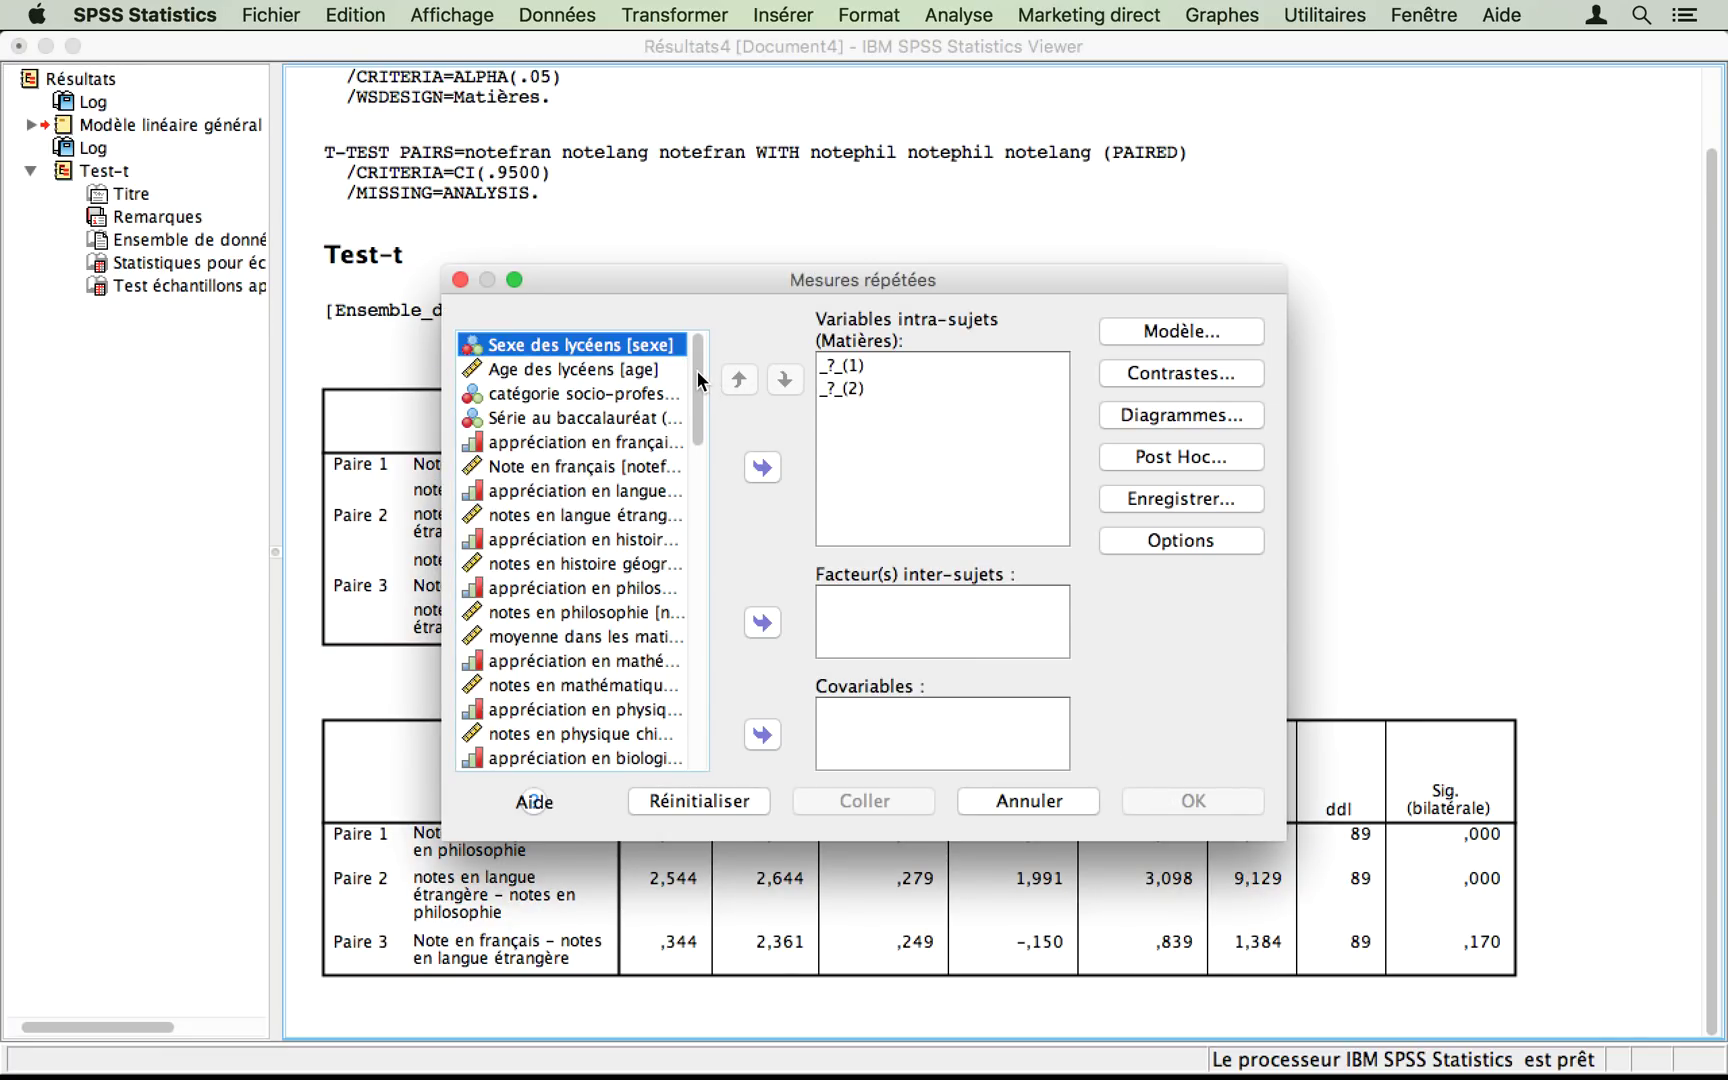
- Assign the subject-average variable littairr to level 1 of the within-subjects factor Matières
scroll(697, 370, "down", 1)
left_click(855, 366)
left_click(856, 389)
left_click(855, 366)
left_click(857, 392)
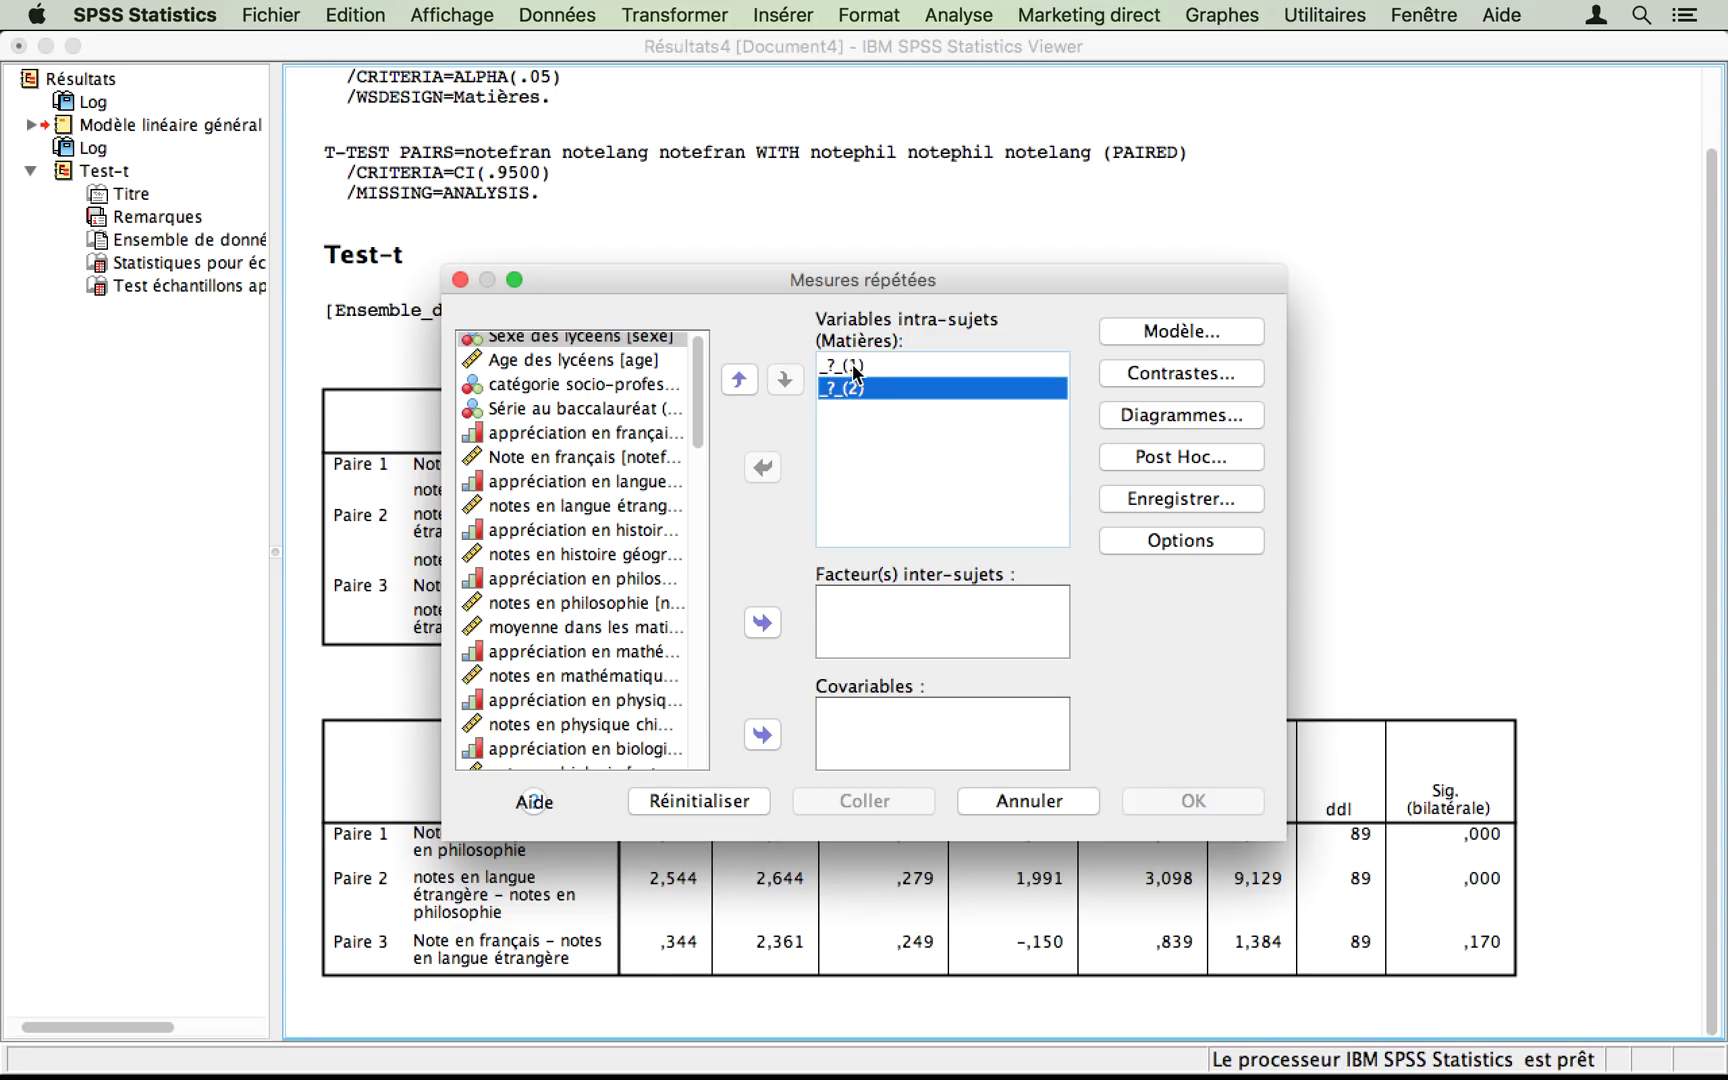
left_click(855, 366)
left_click(853, 396)
left_click(851, 367)
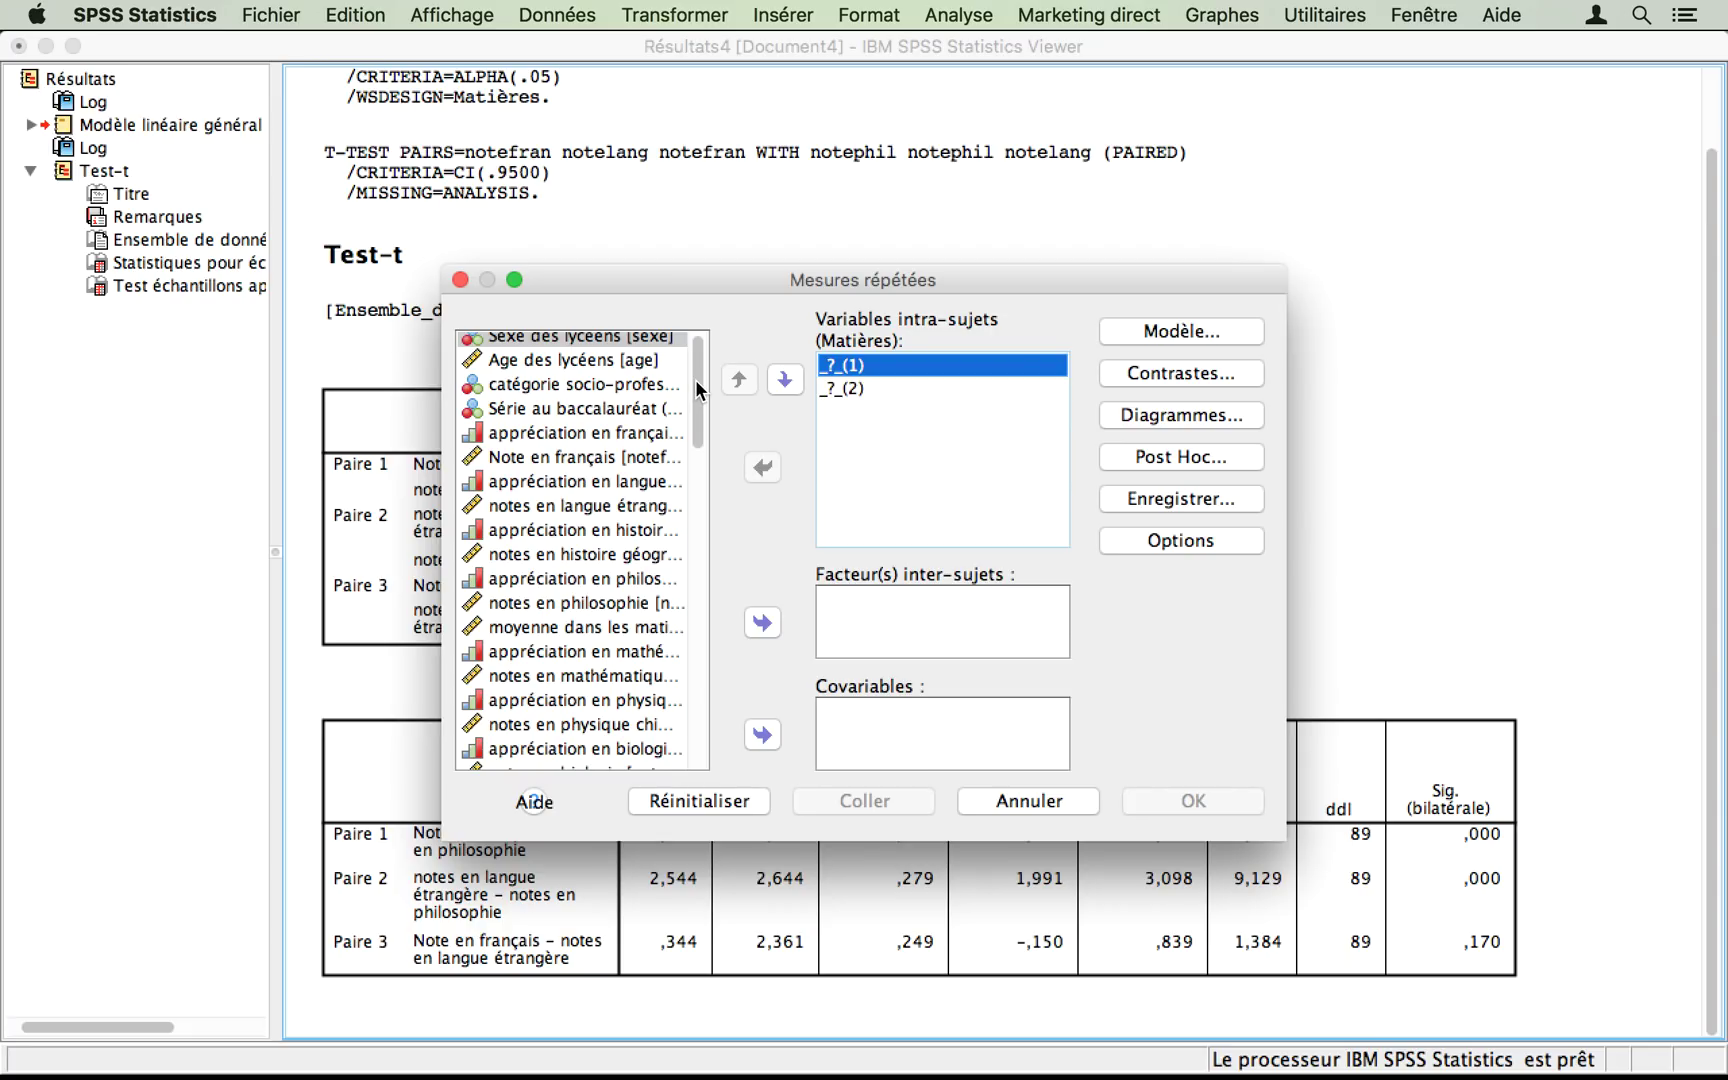
scroll(652, 608, "down", 3)
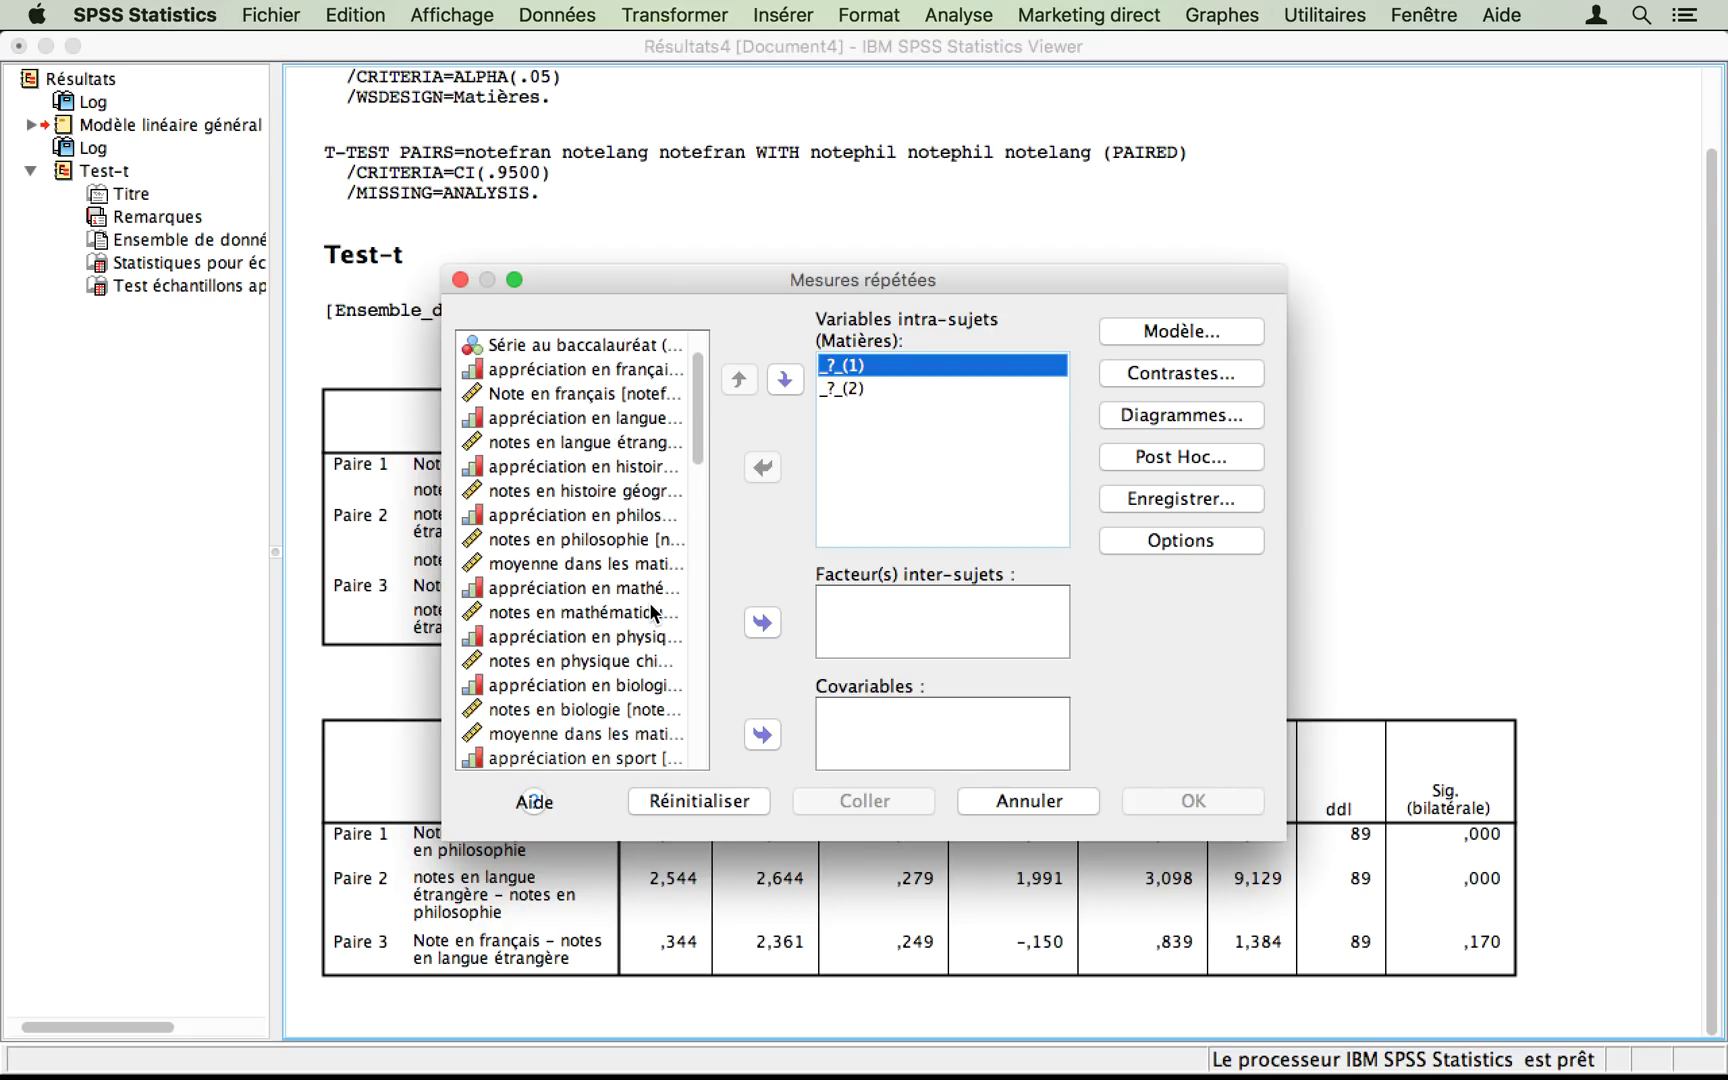
left_click(563, 566)
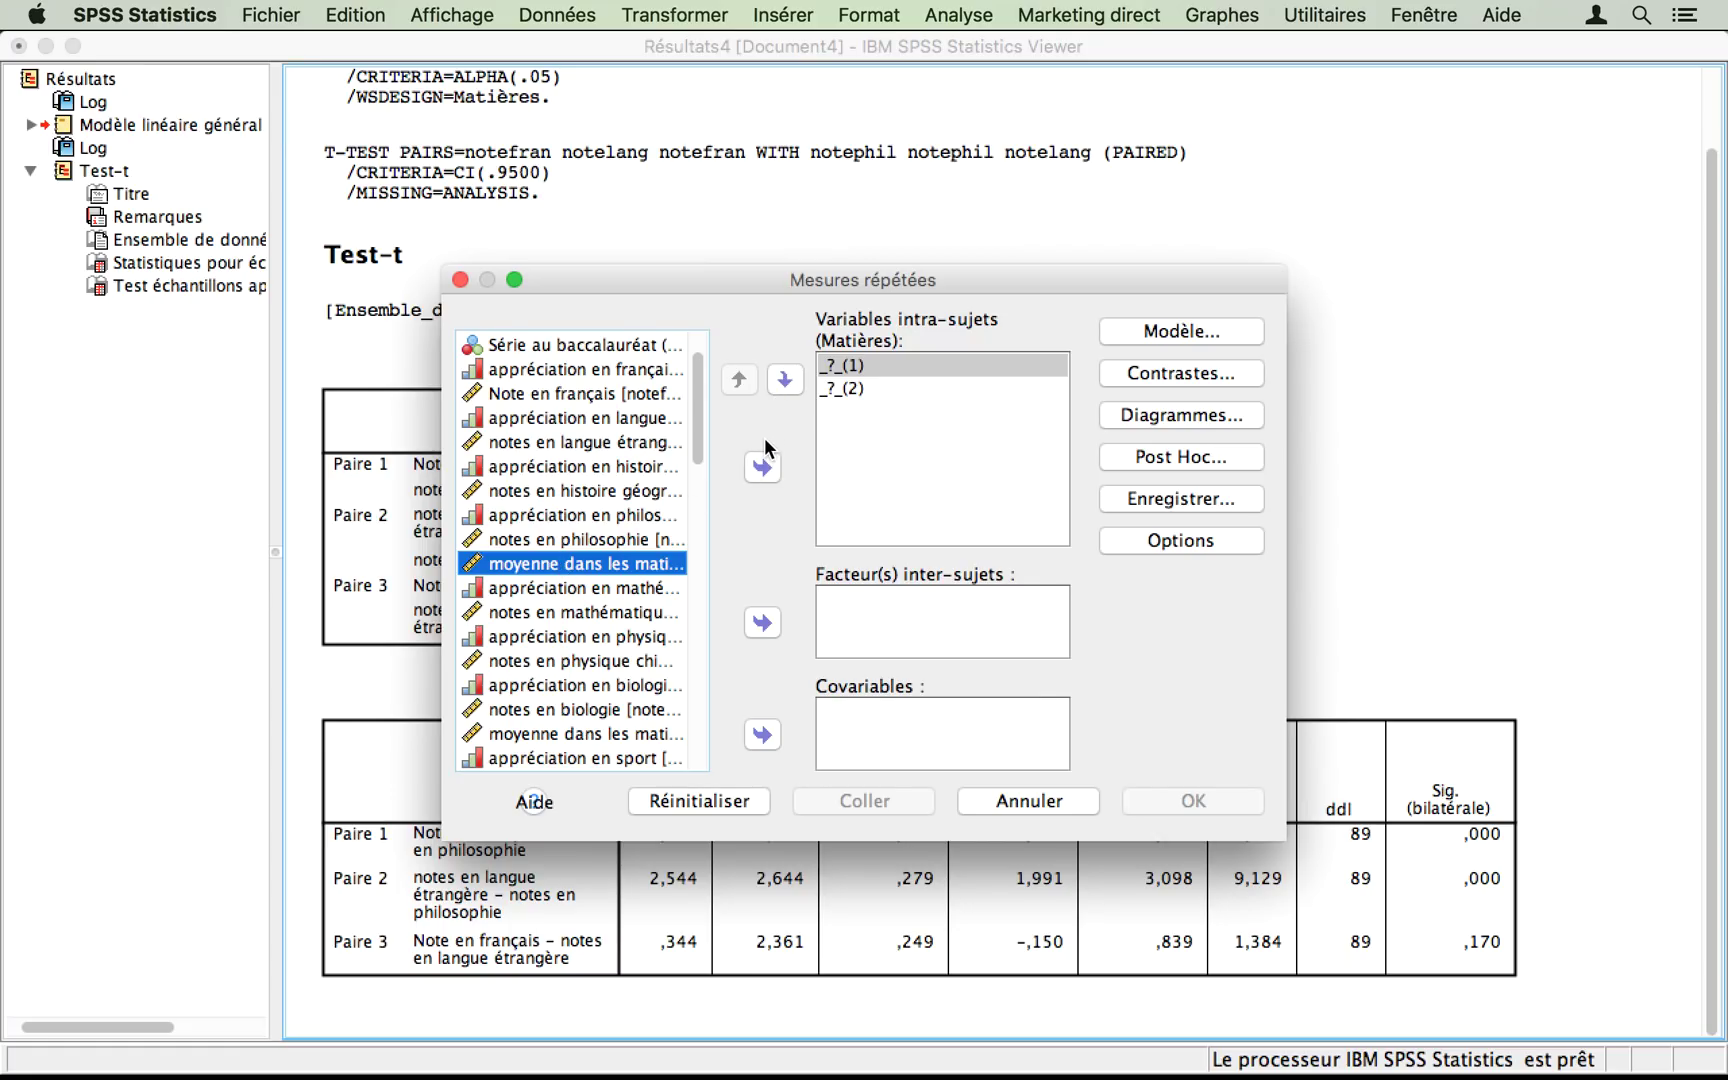
left_click(764, 470)
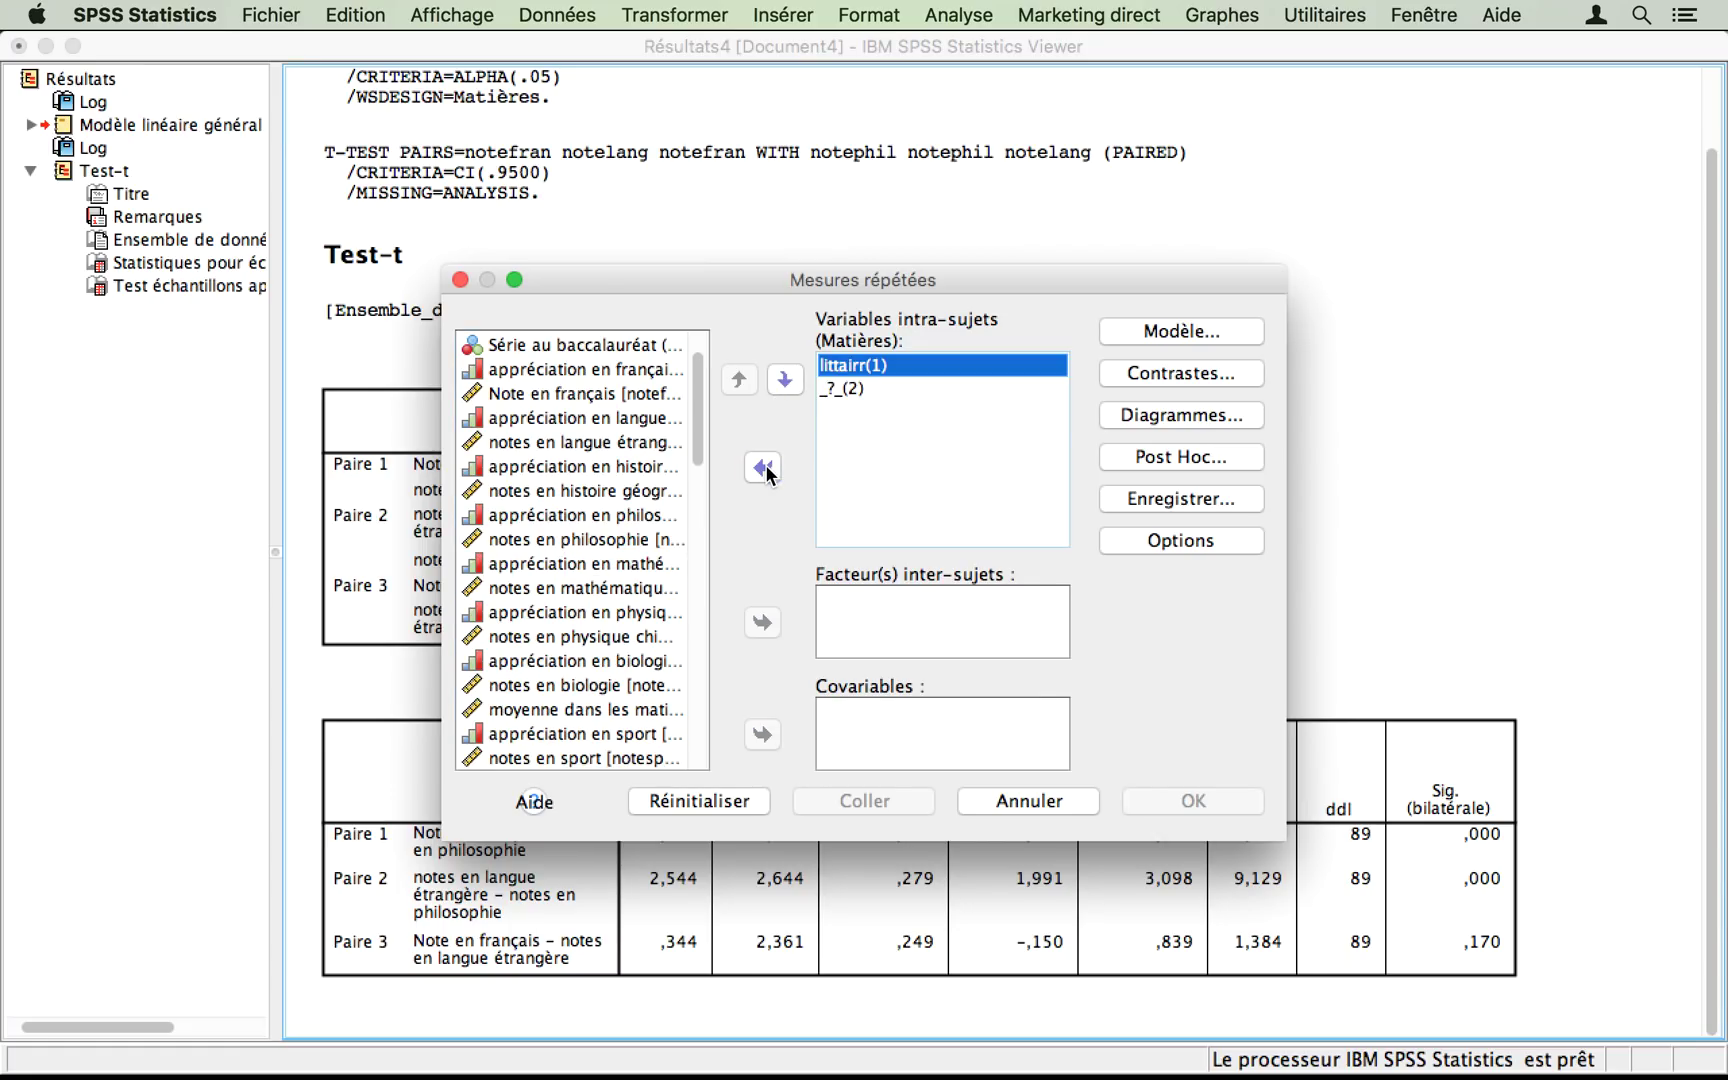
- Widen the Mesures répétées dialog and assign moyenne dans les matières scientifiques [scientif] to level 2 of Matières
left_click(601, 710)
left_click_drag(447, 670, 127, 675)
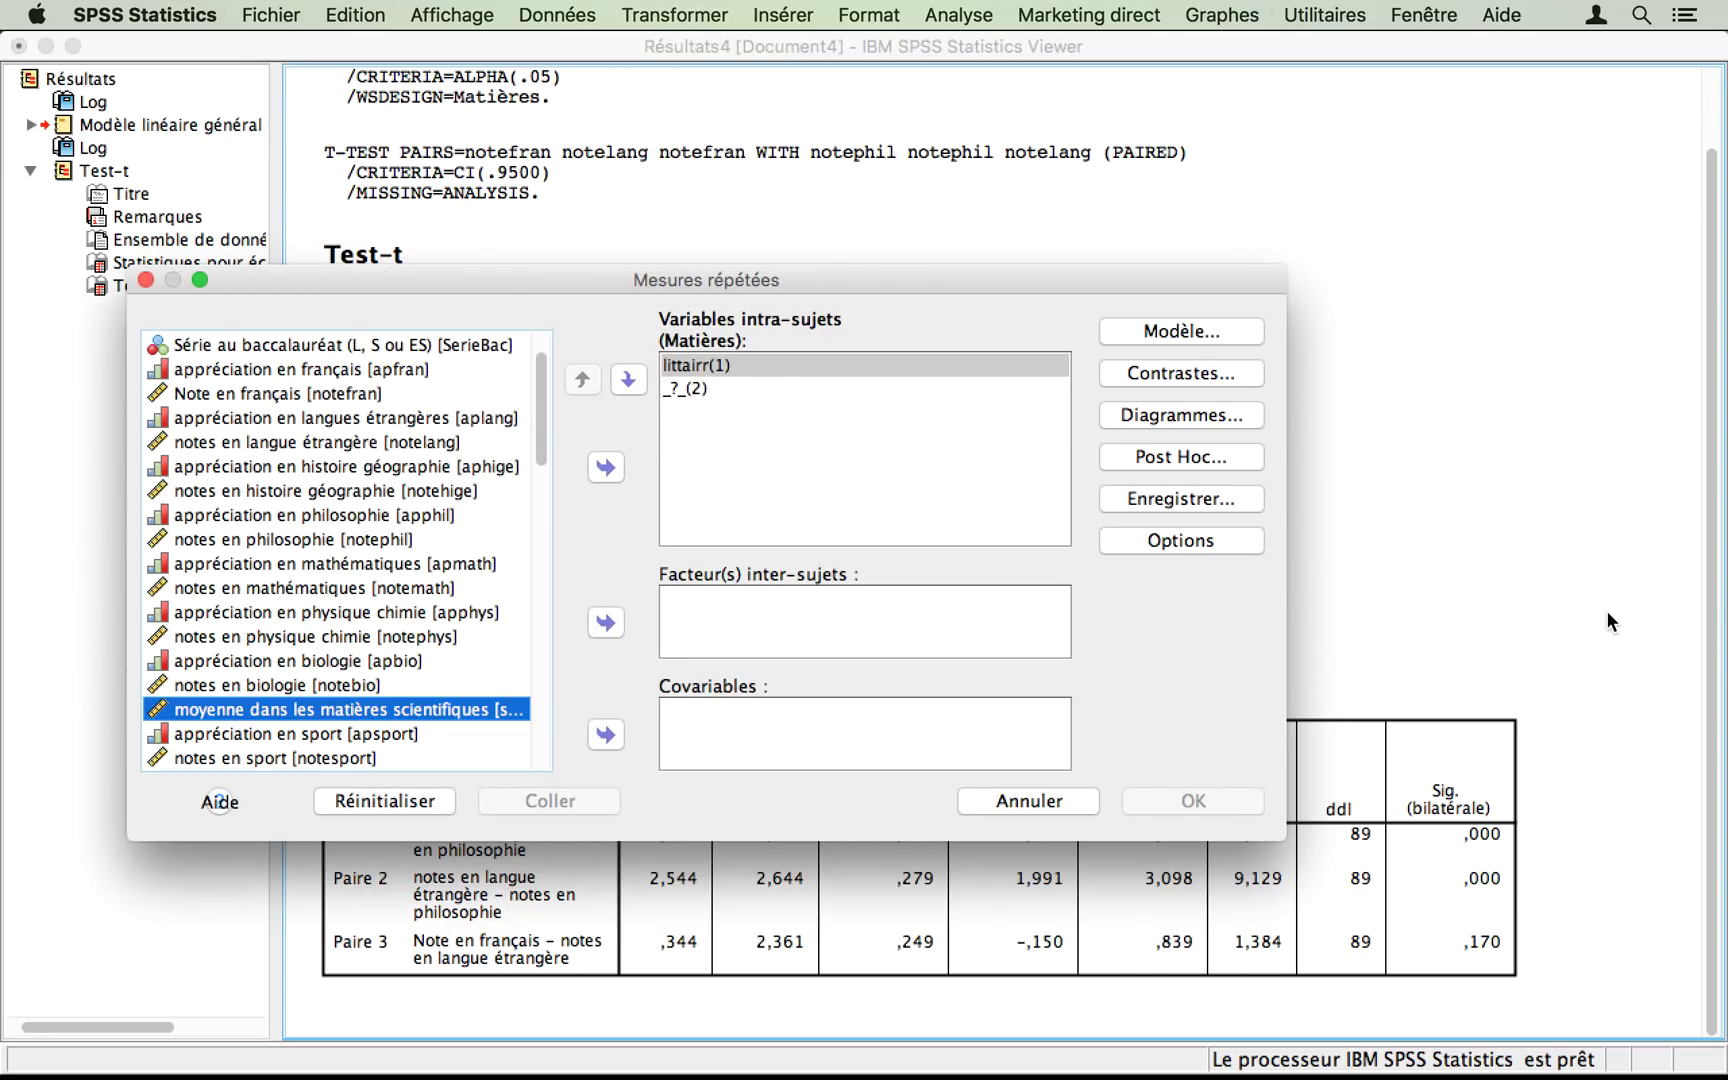
left_click_drag(1288, 634, 1508, 626)
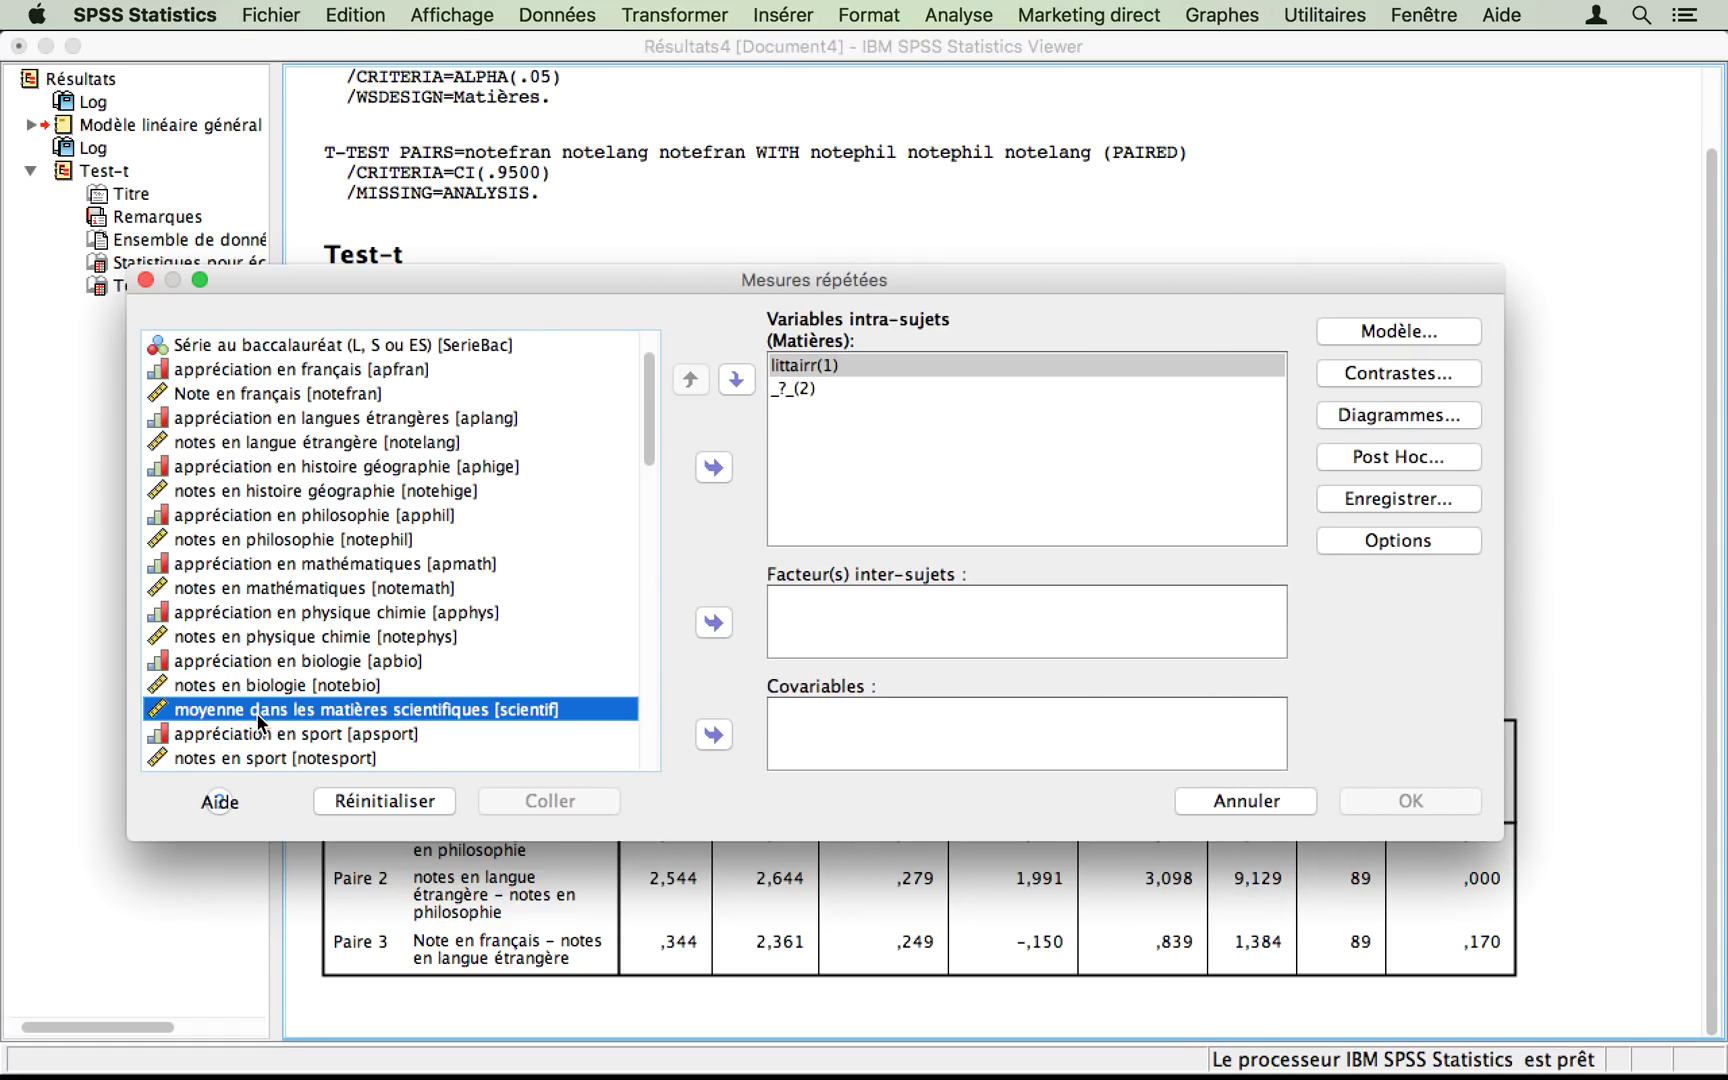
left_click(713, 467)
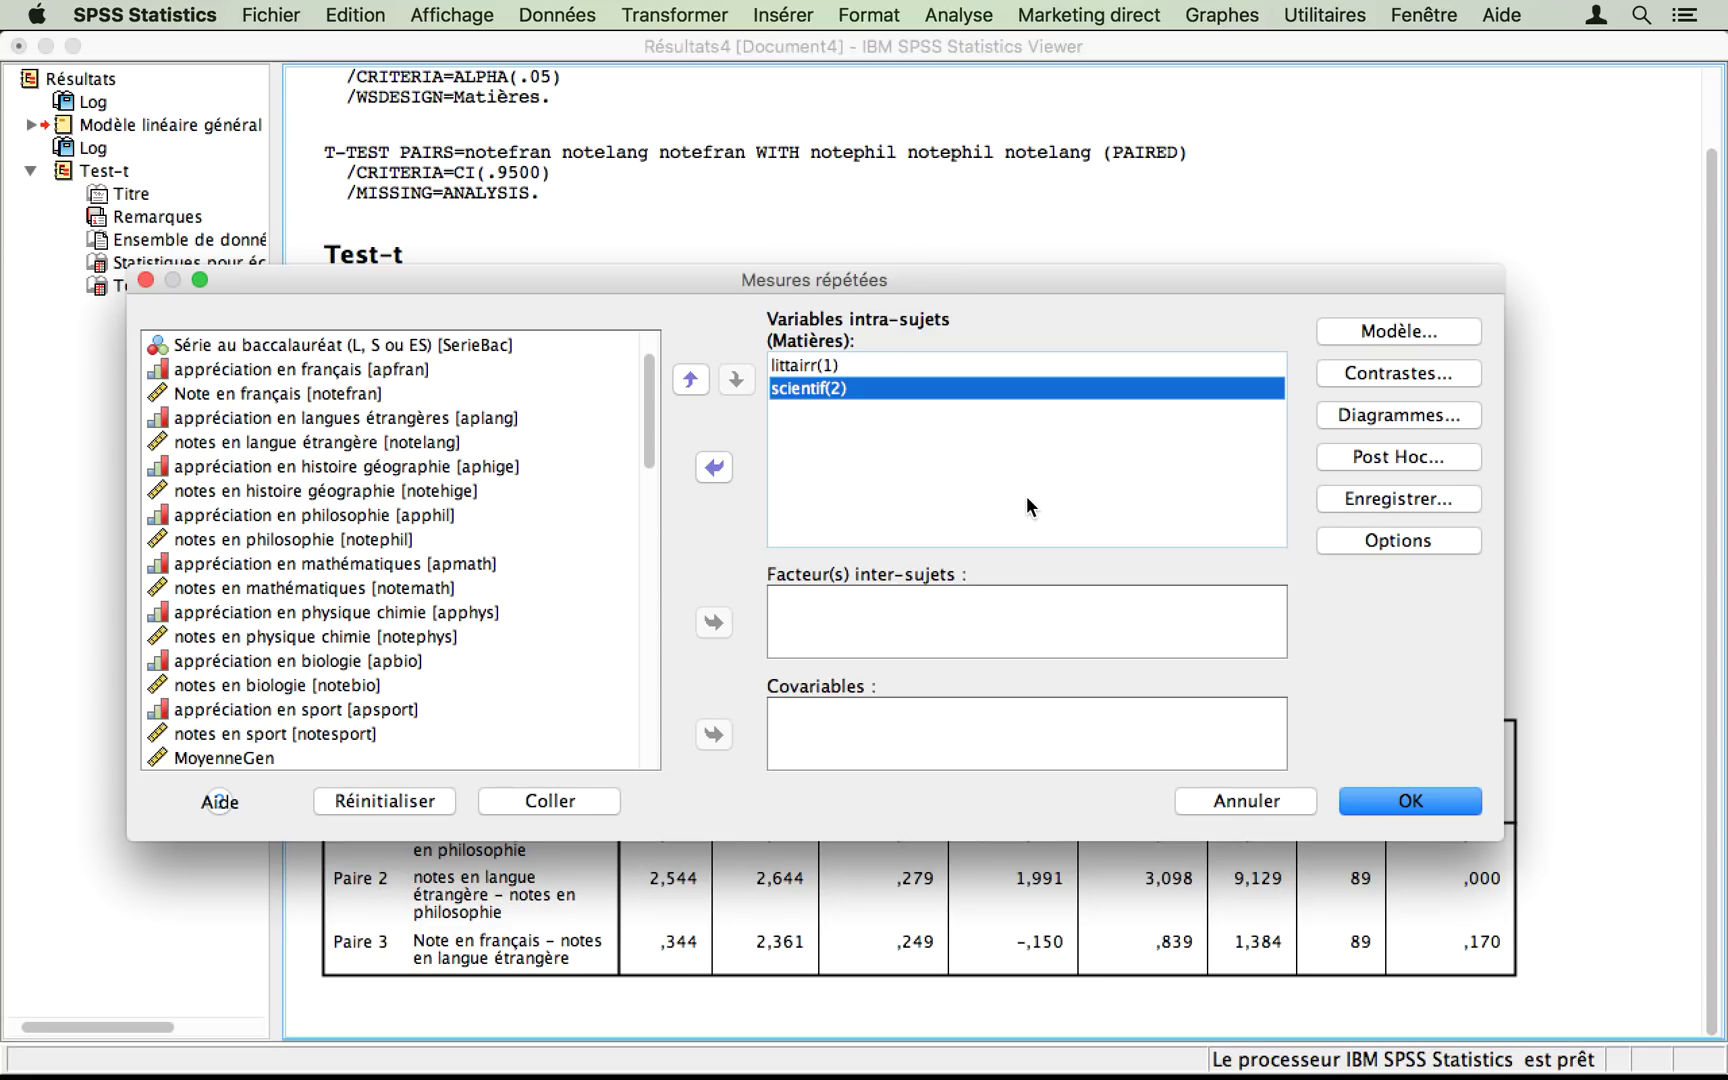
- Add Série au baccalauréat (L, S ou ES) [SerieBac] as the between-subjects factor
left_click(832, 622)
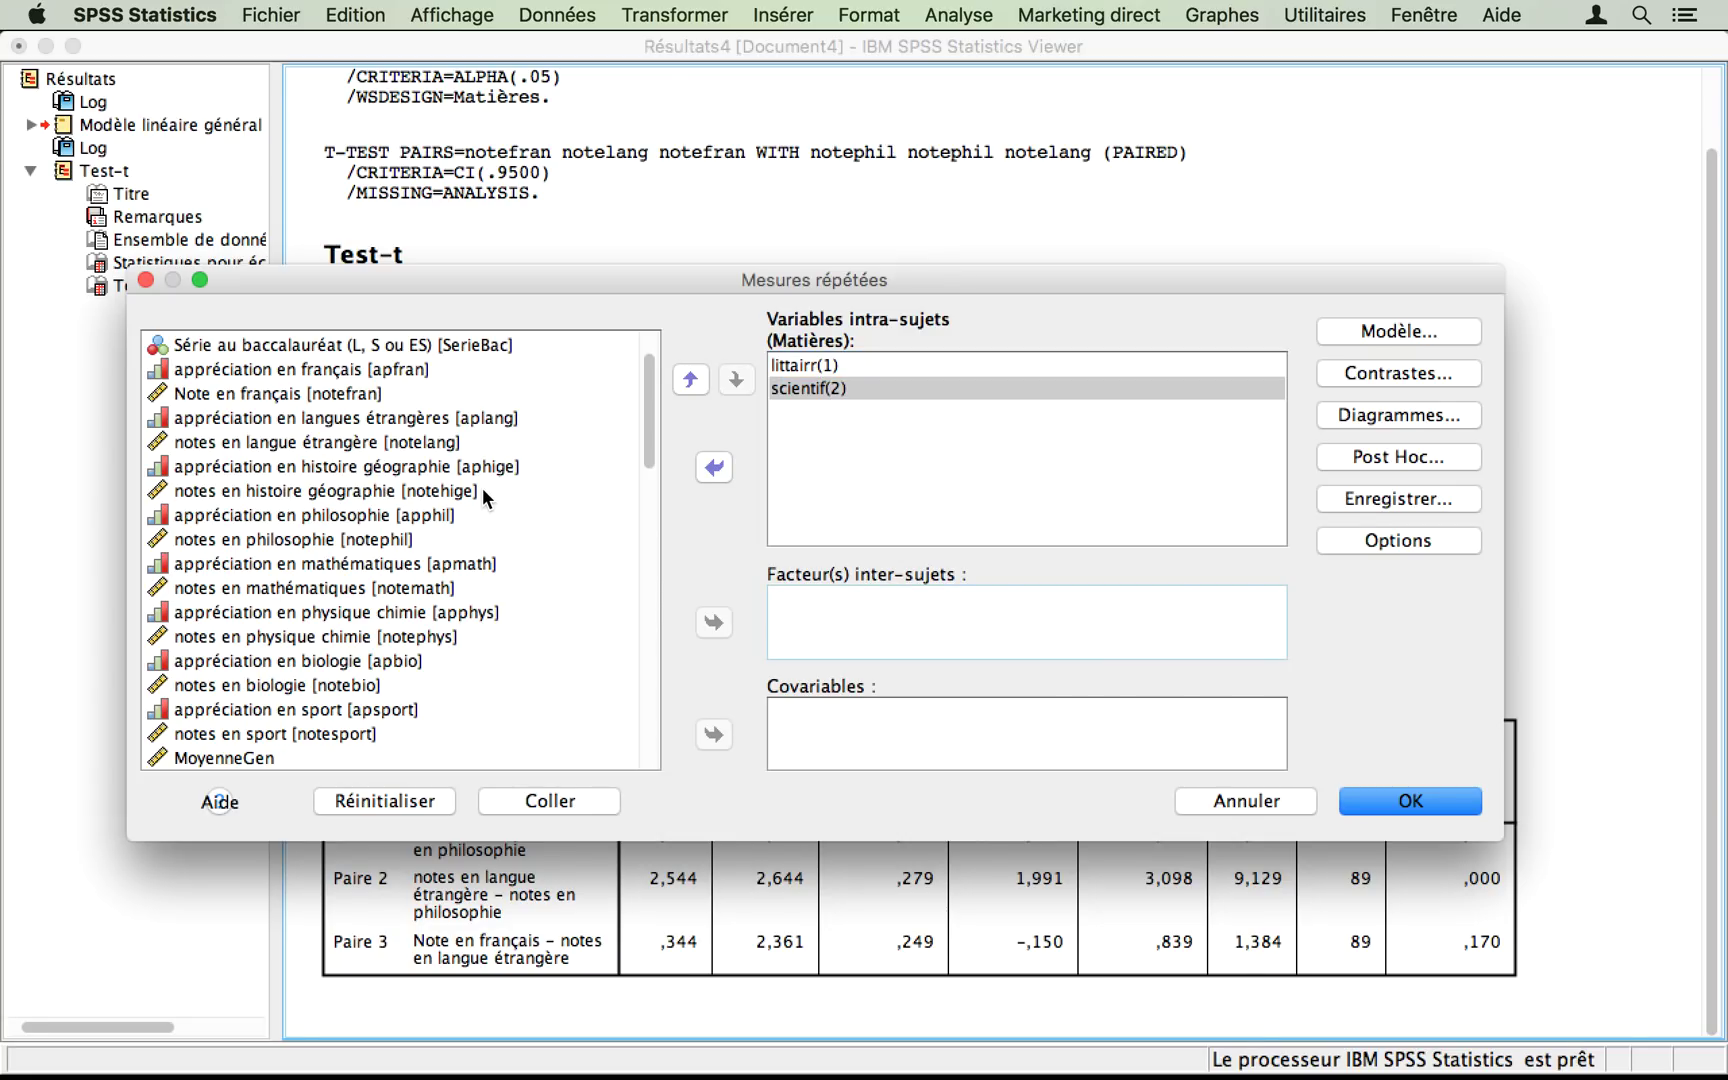
scroll(484, 495, "up", 3)
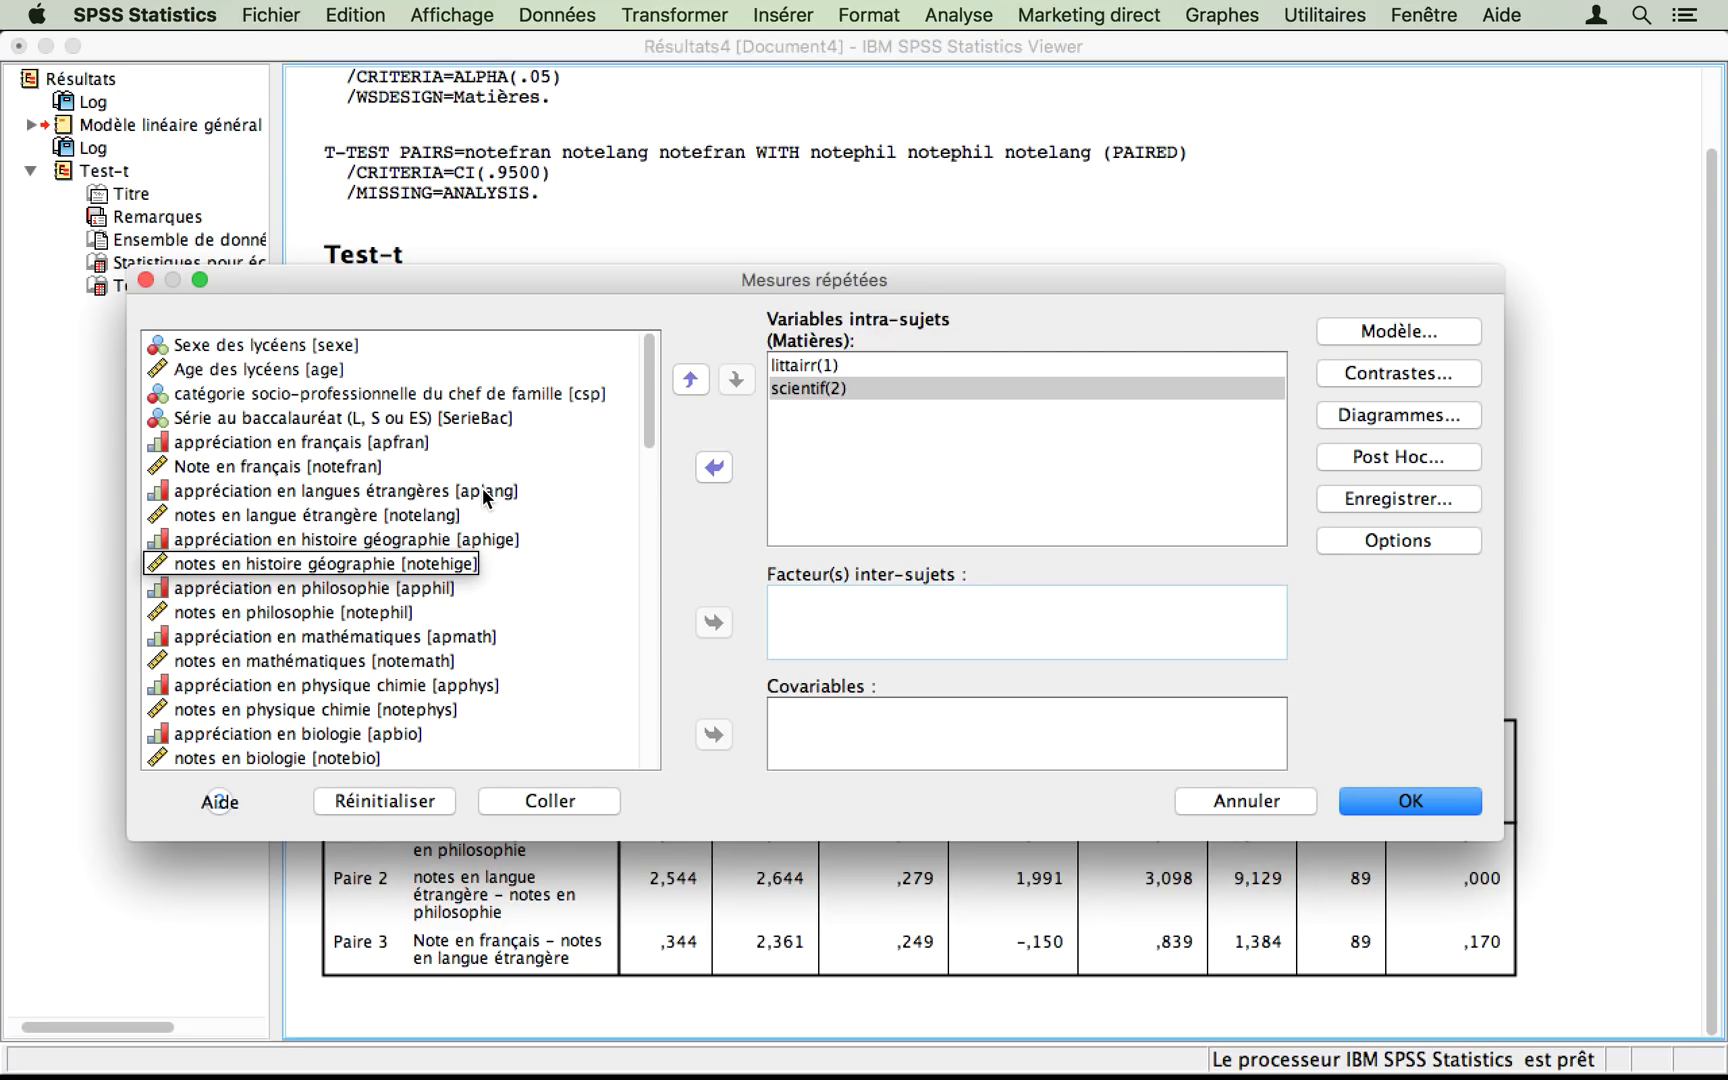
left_click(277, 418)
left_click(714, 622)
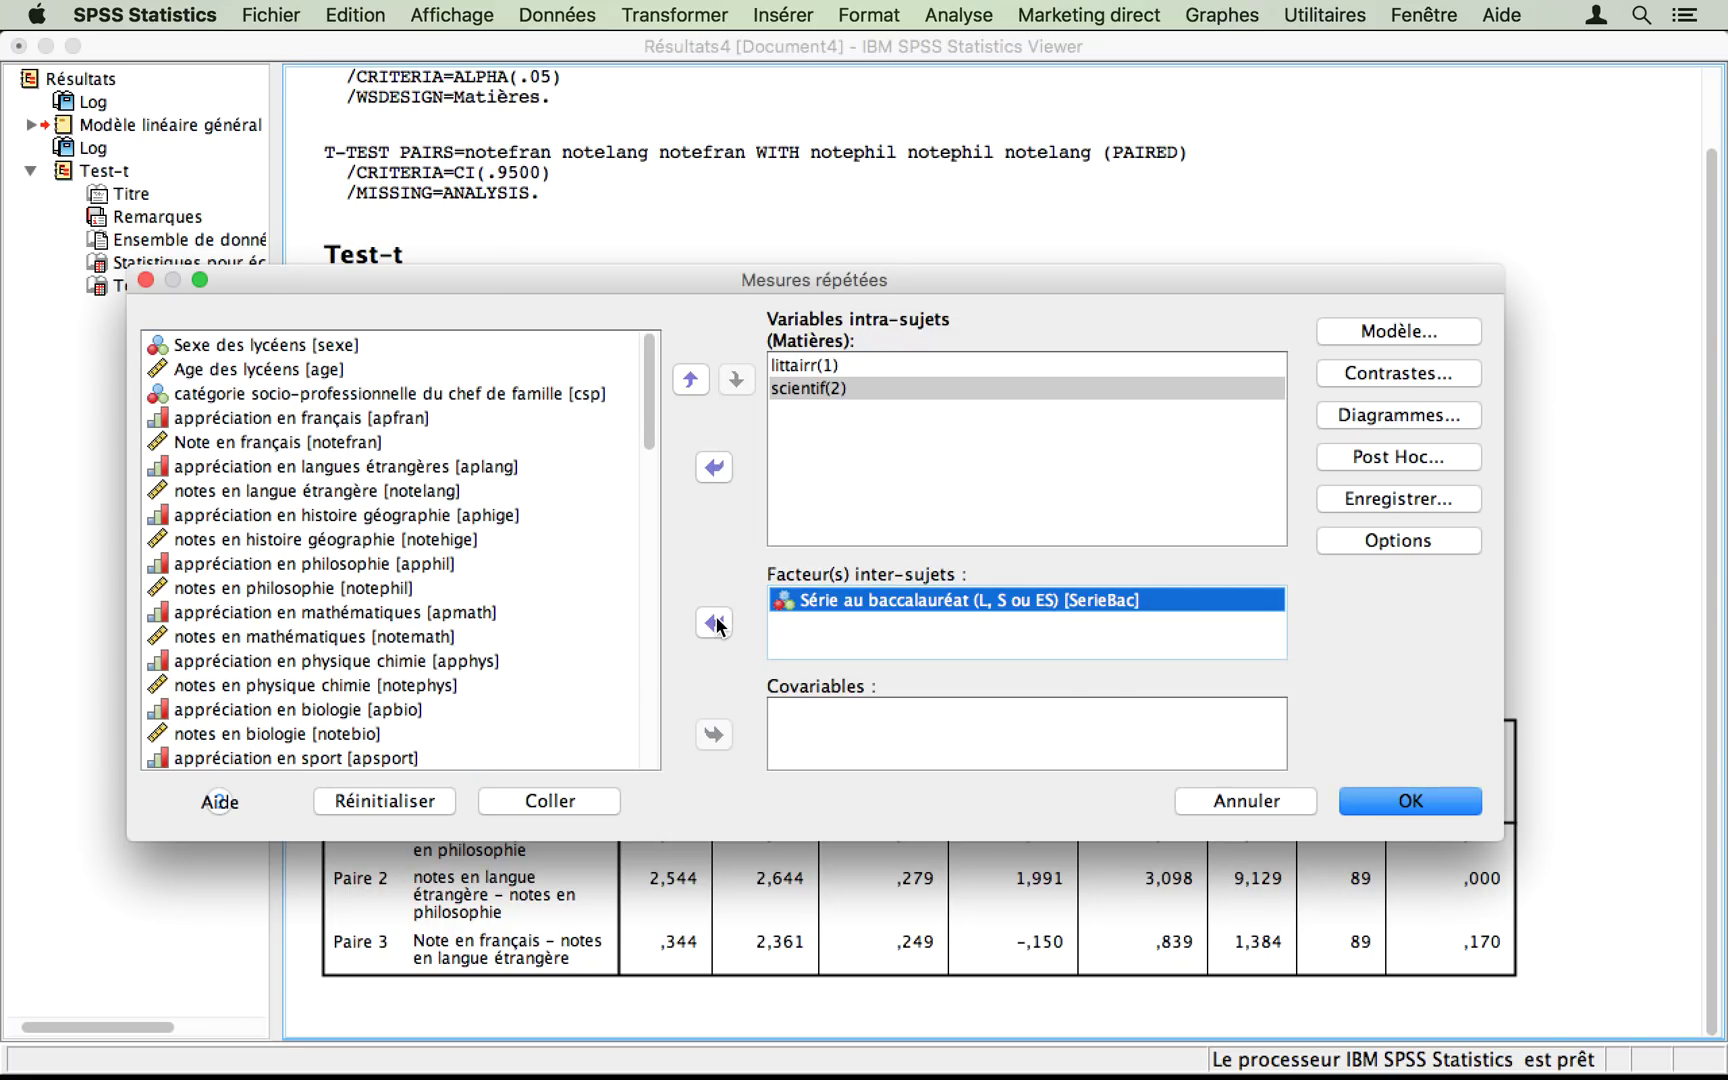
left_click(992, 599)
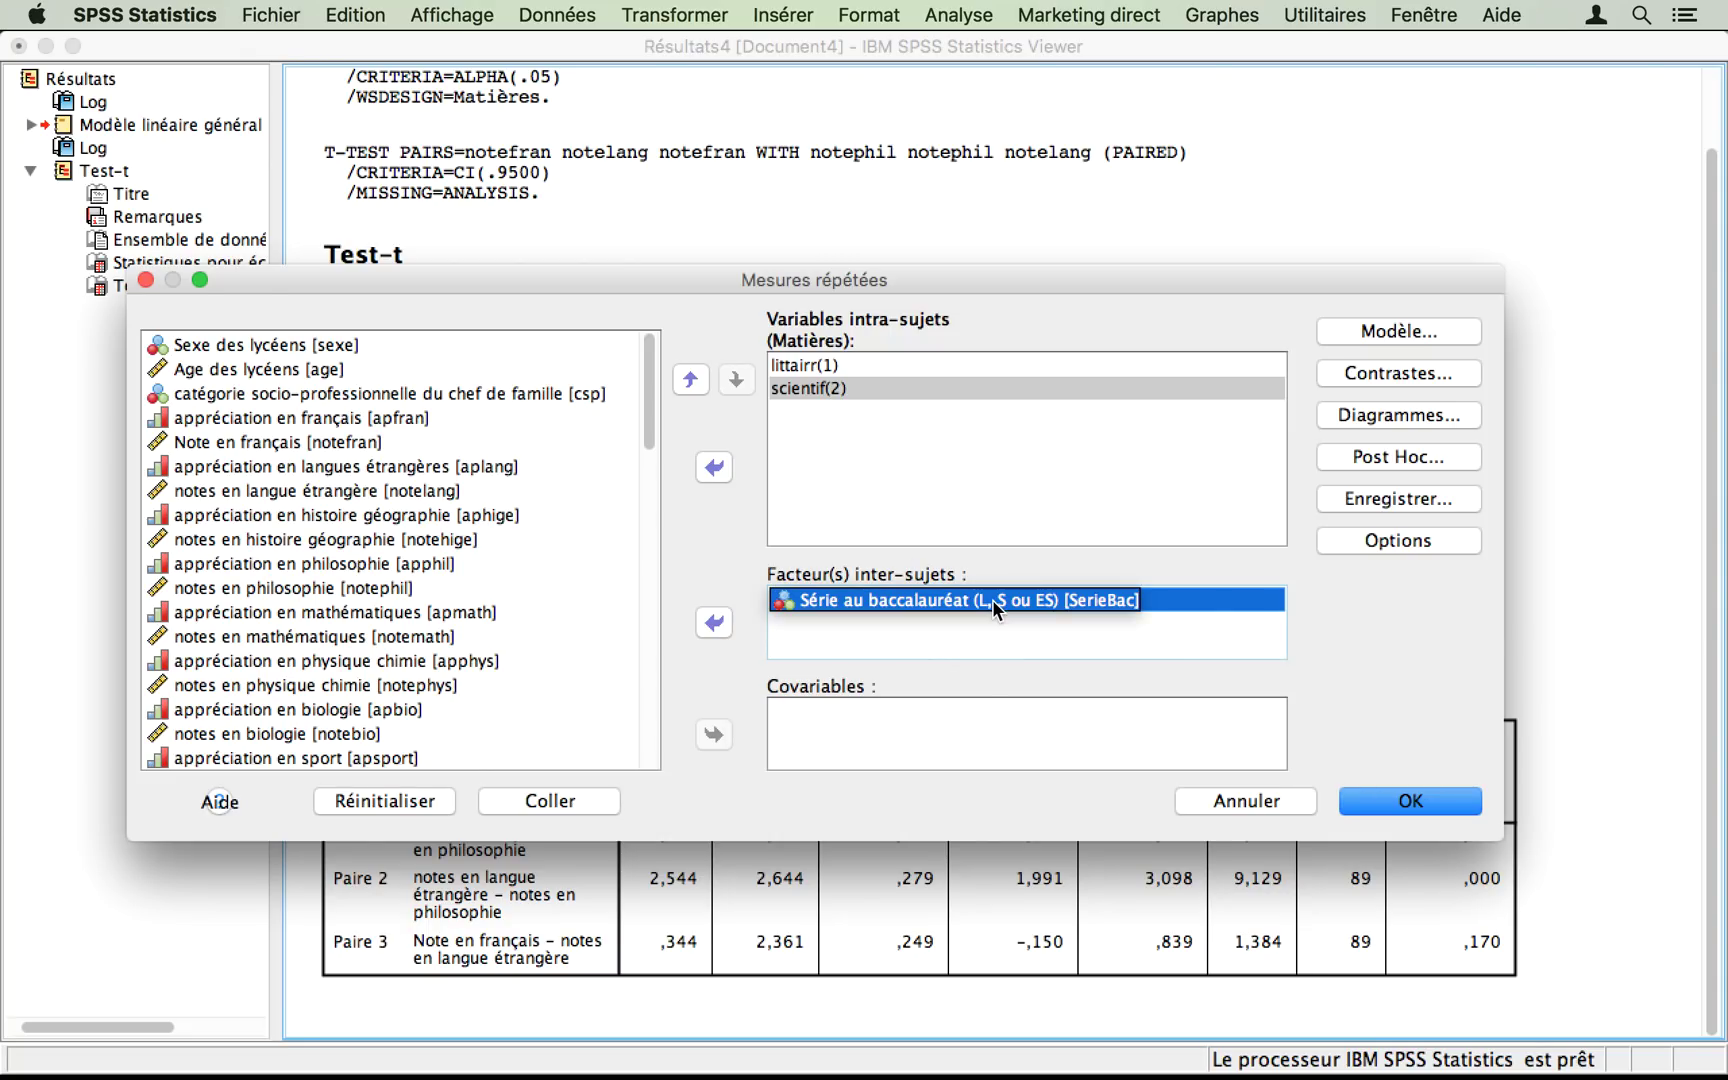
left_click_drag(992, 599, 1307, 626)
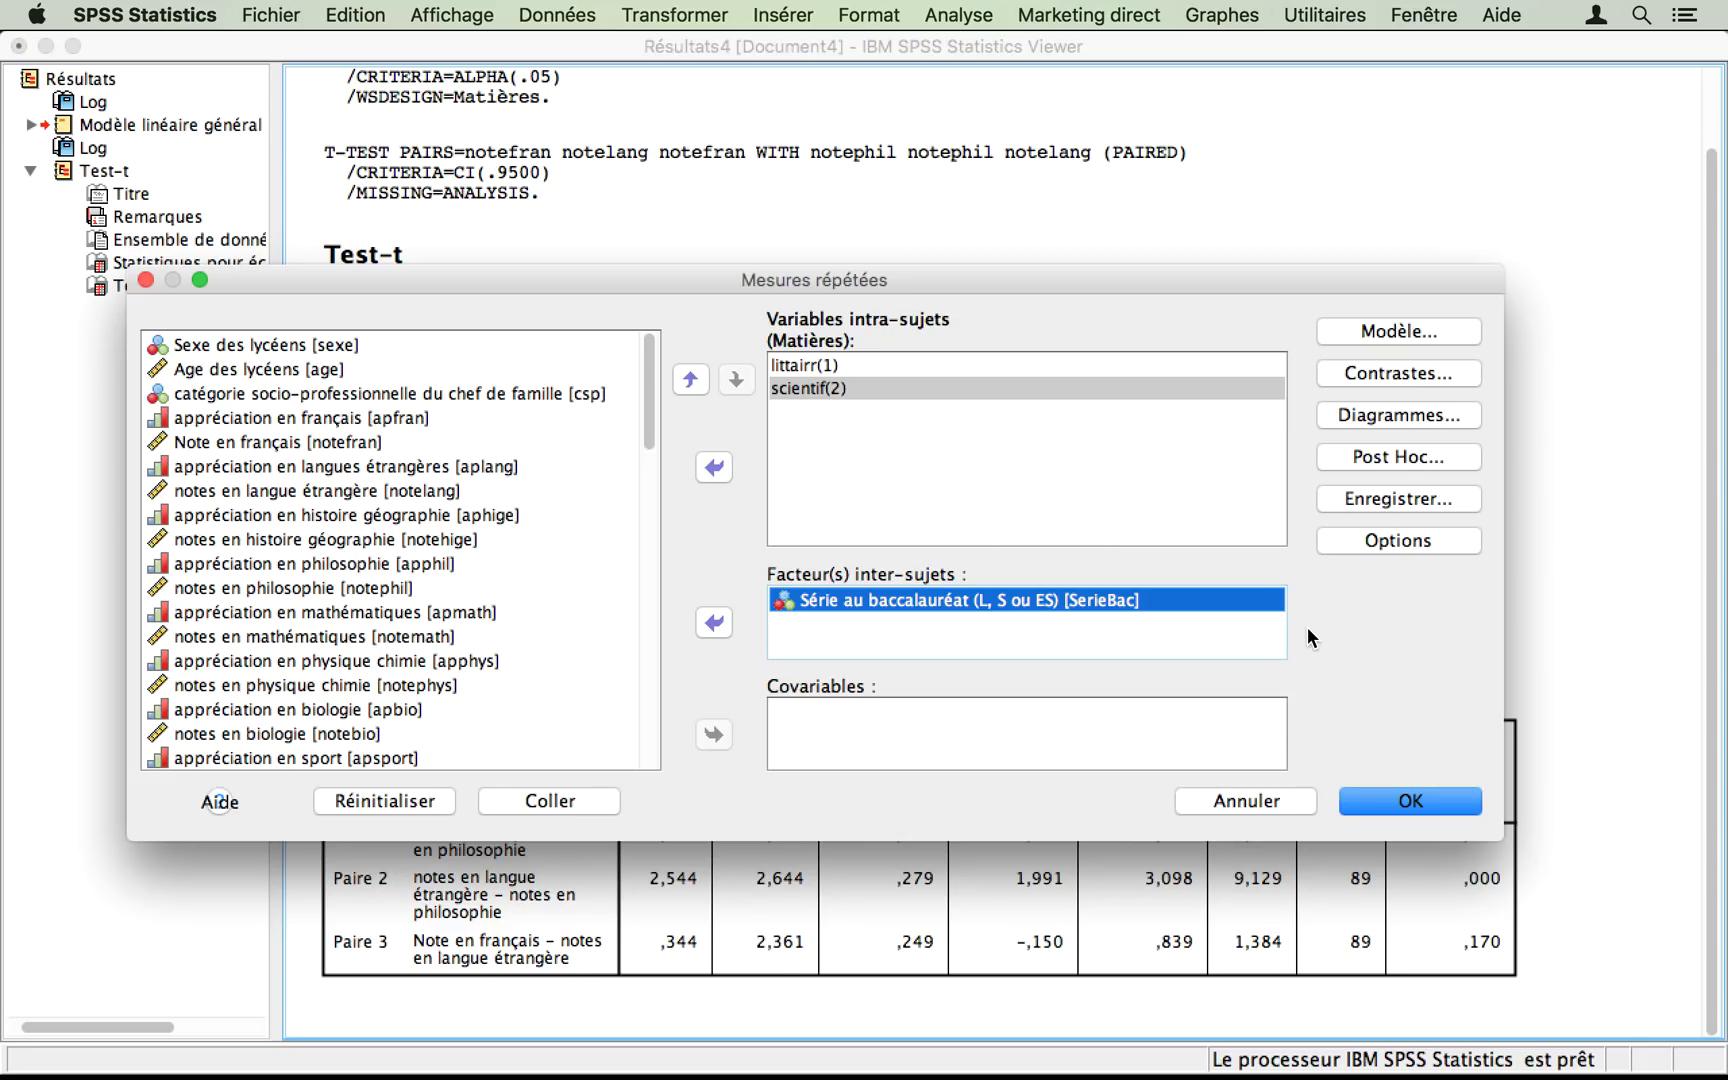
- Request descriptive statistics (Statistiques descriptives) in the options of the repeated-measures analysis
left_click(1395, 539)
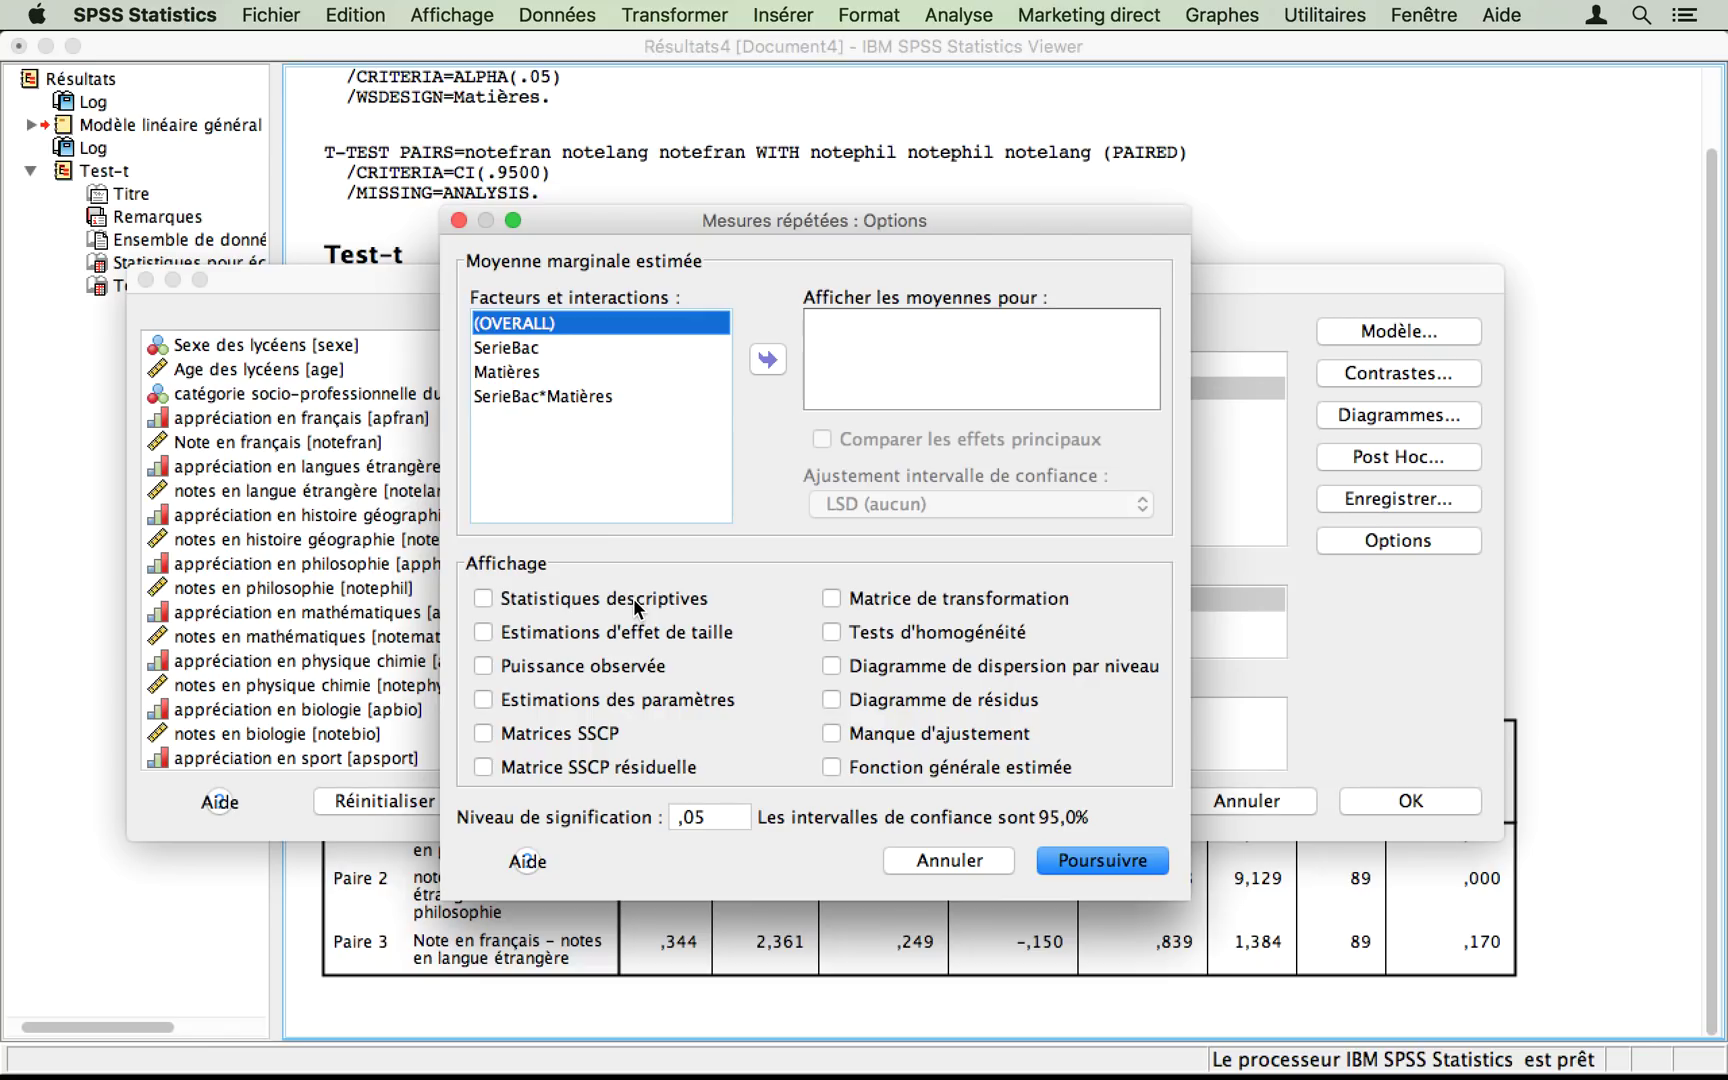
left_click(633, 598)
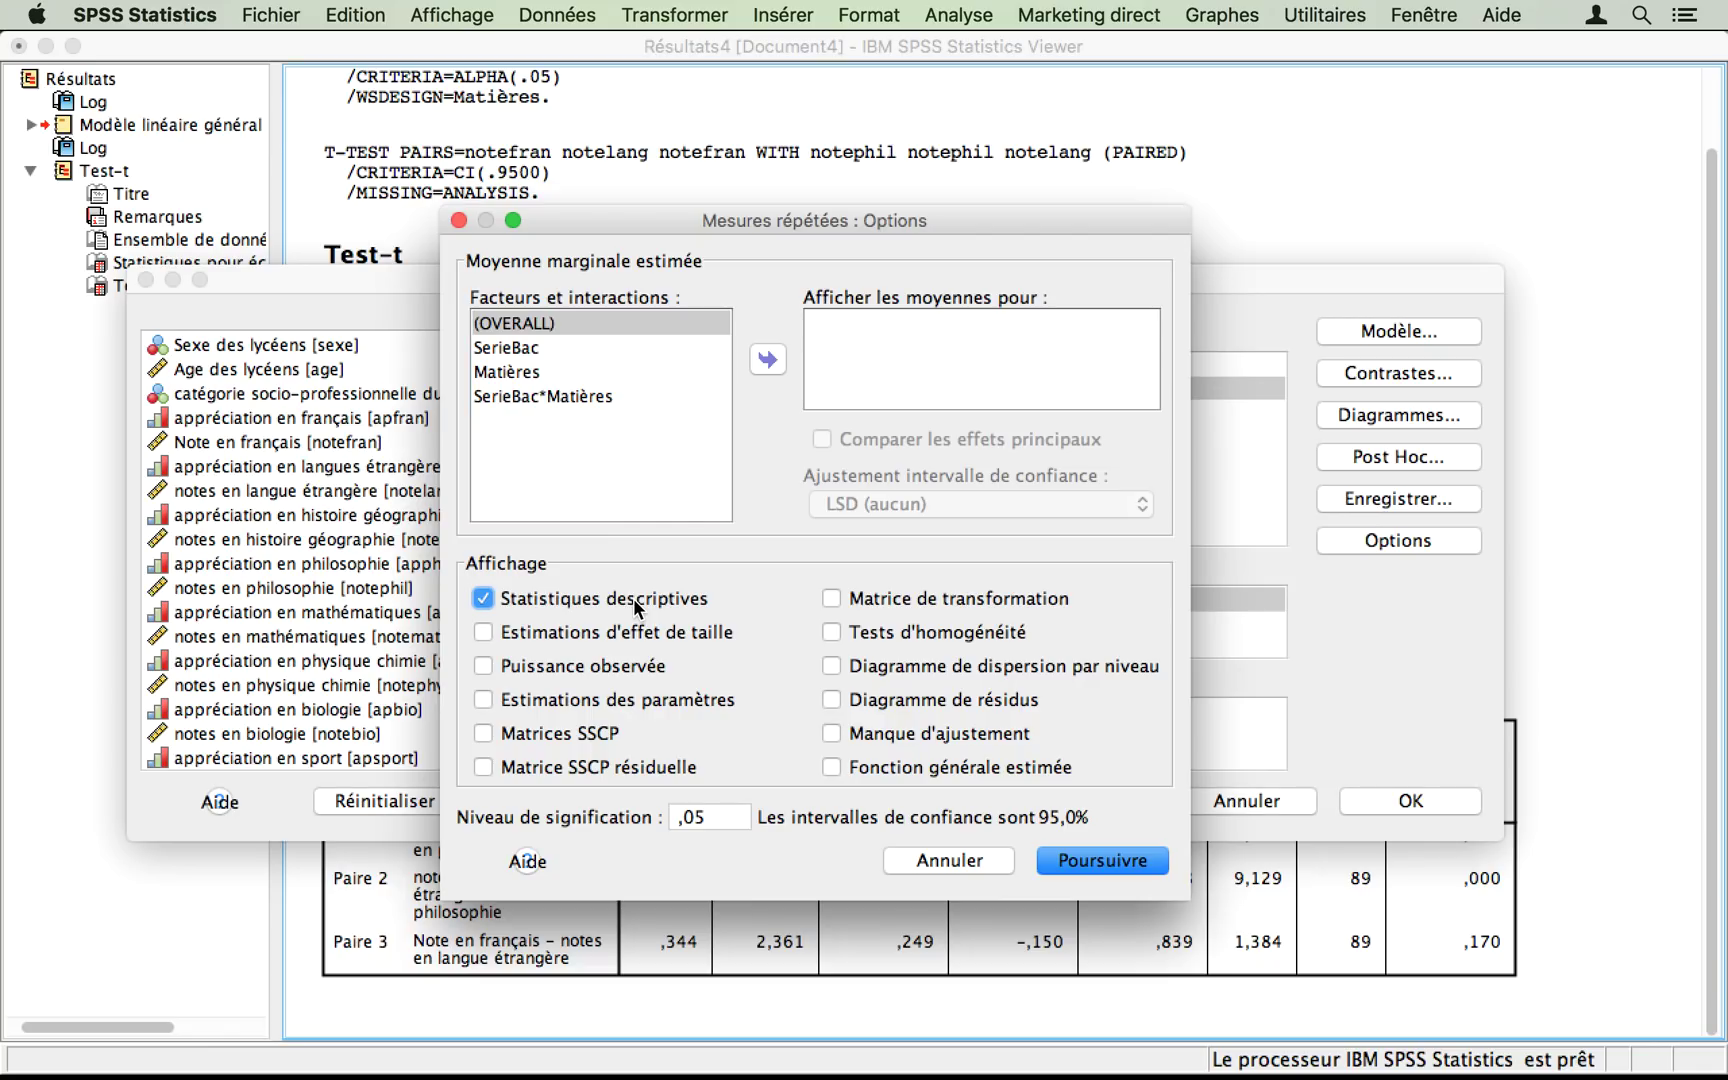
left_click(1103, 860)
left_click(1390, 543)
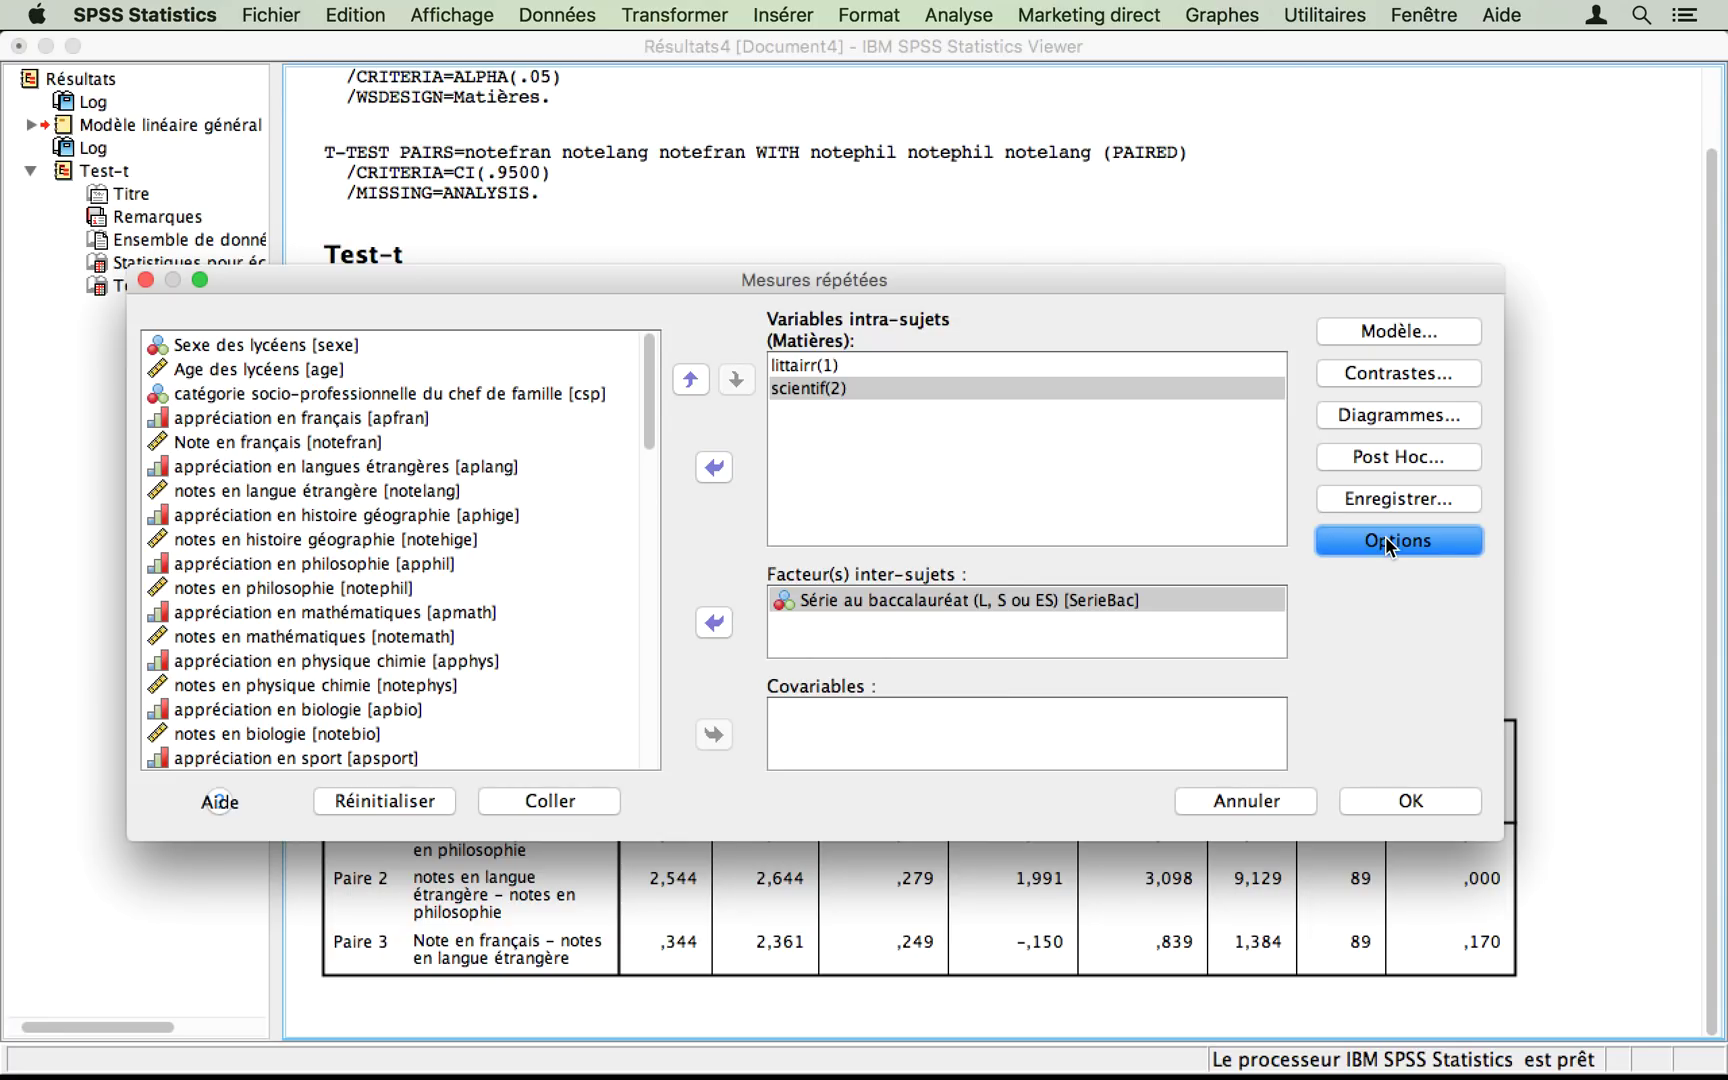
- Add a profile plot with SerieBac on the horizontal axis and Matières as separate lines, and run the repeated-measures analysis
left_click(1369, 417)
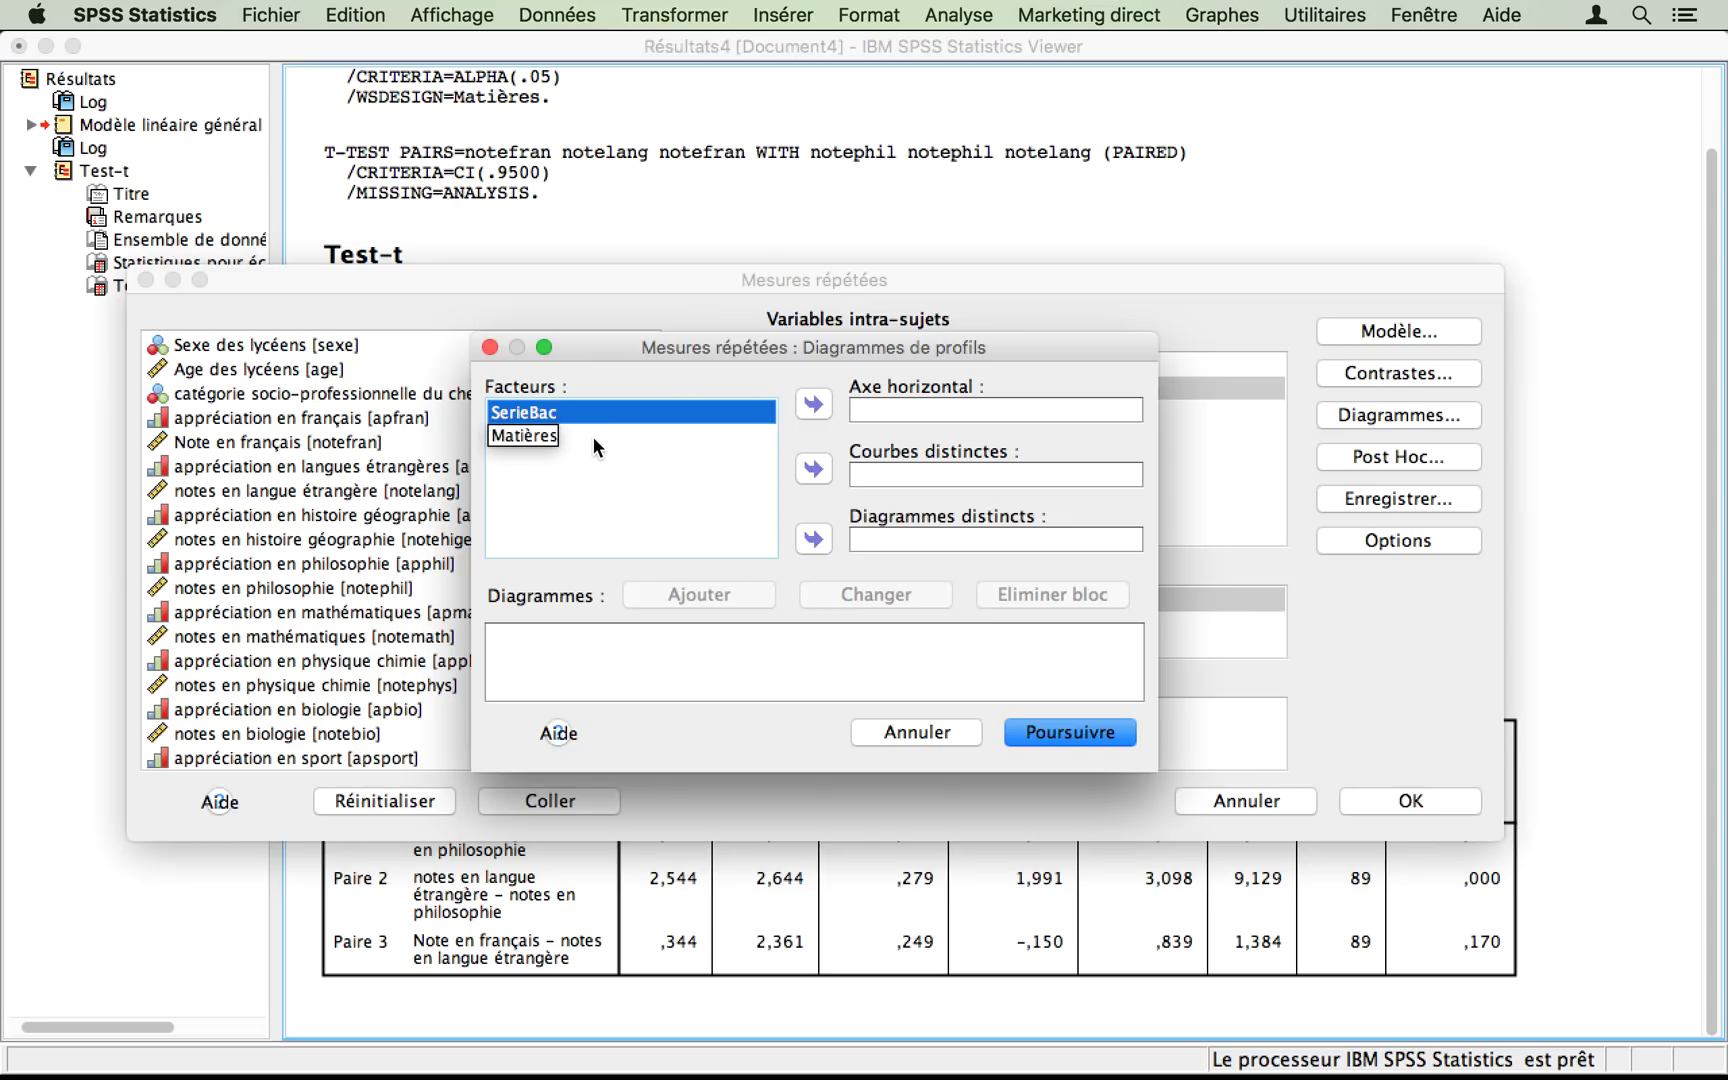
left_click(812, 405)
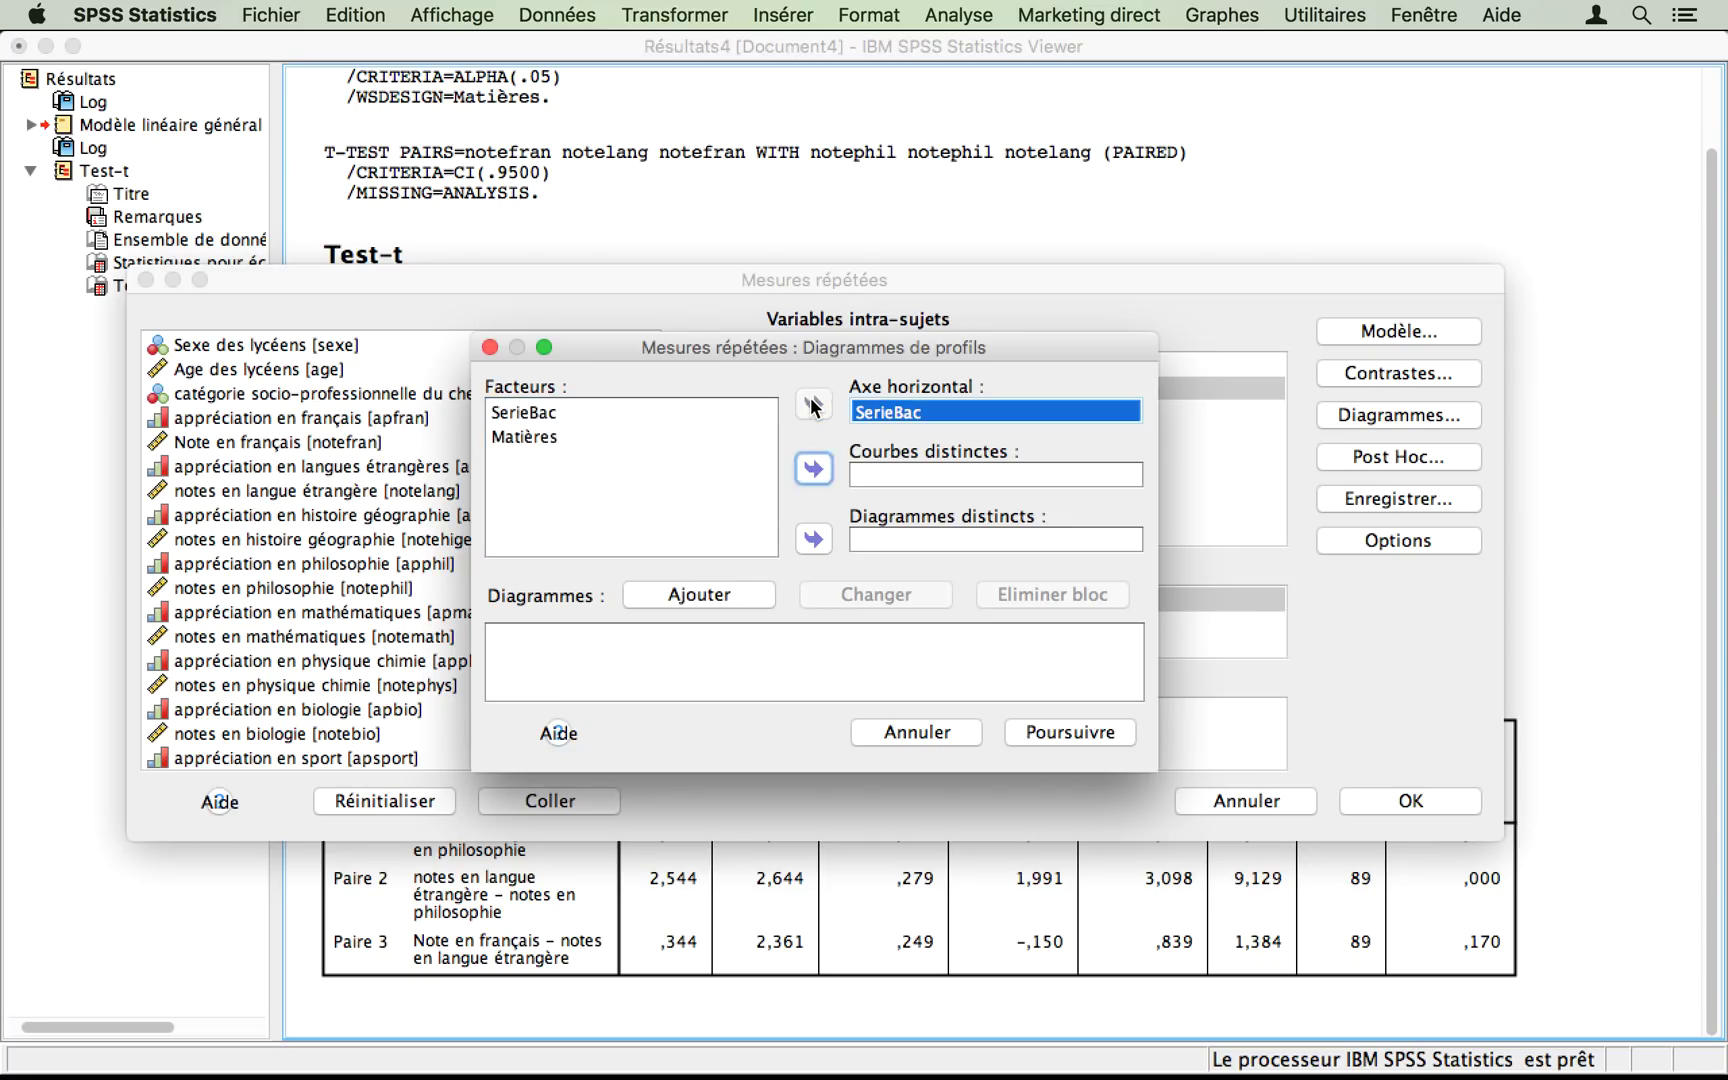
left_click(543, 440)
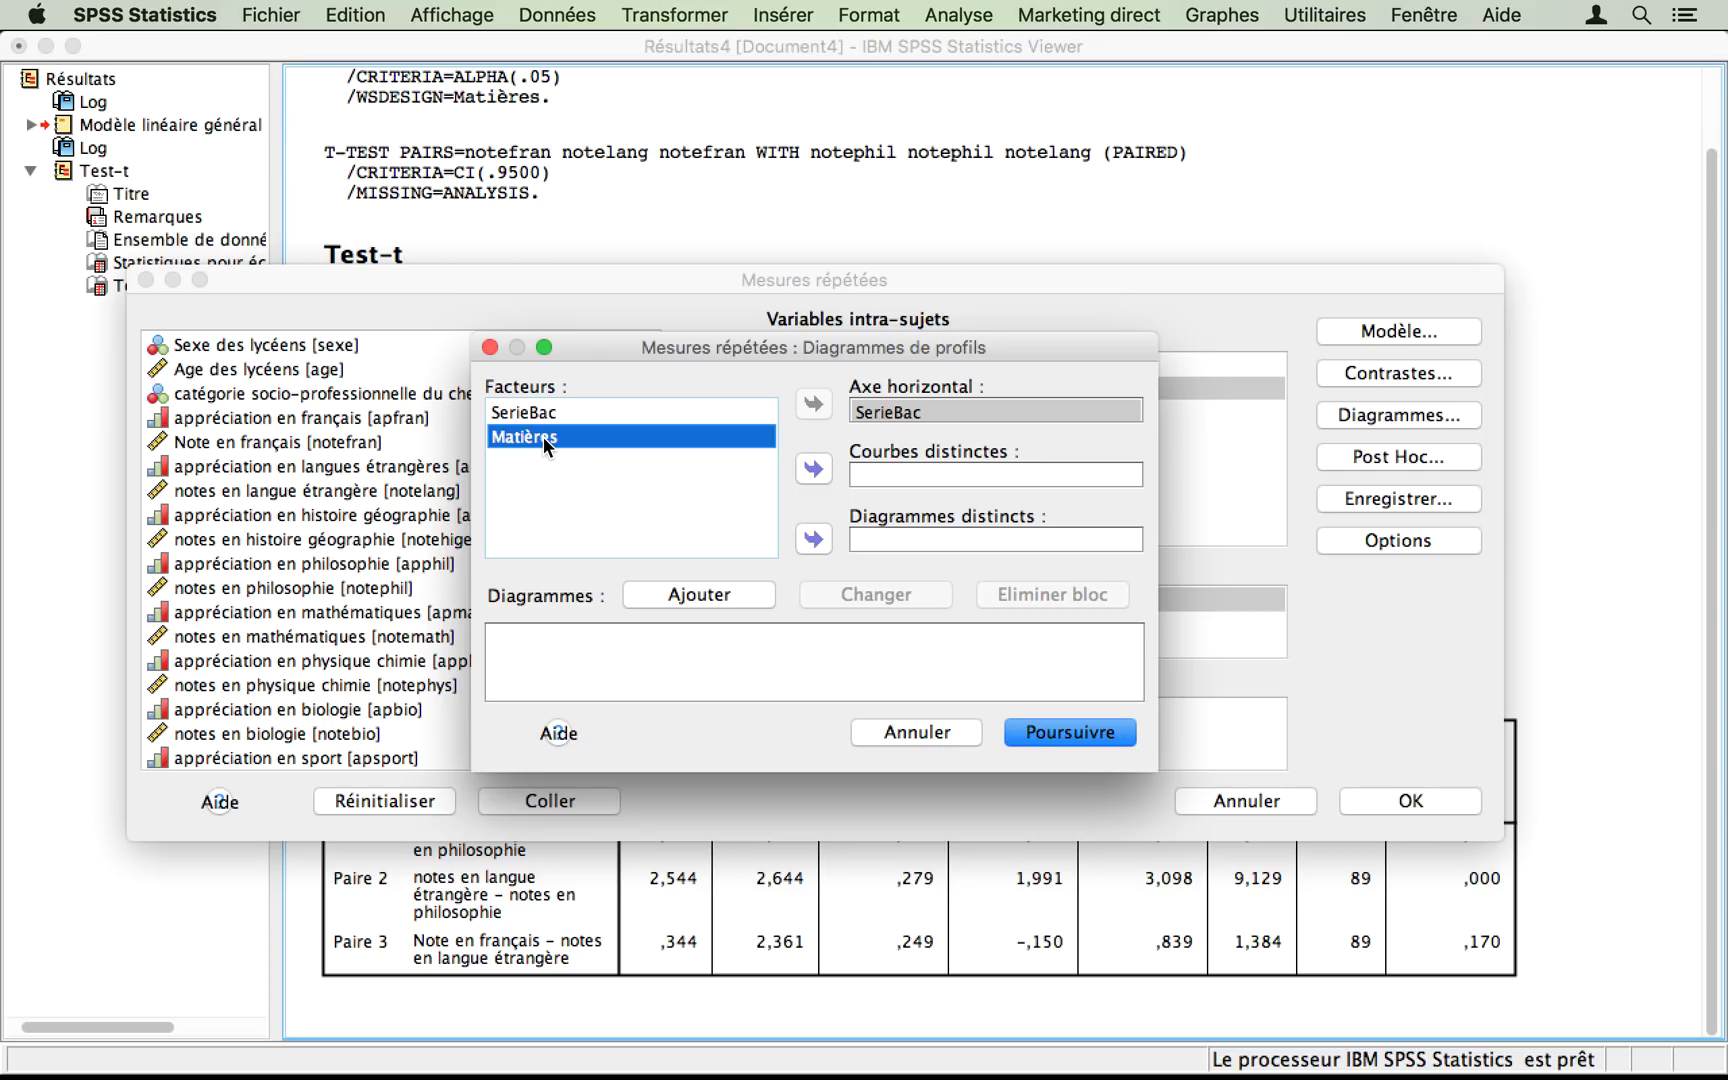
left_click(813, 469)
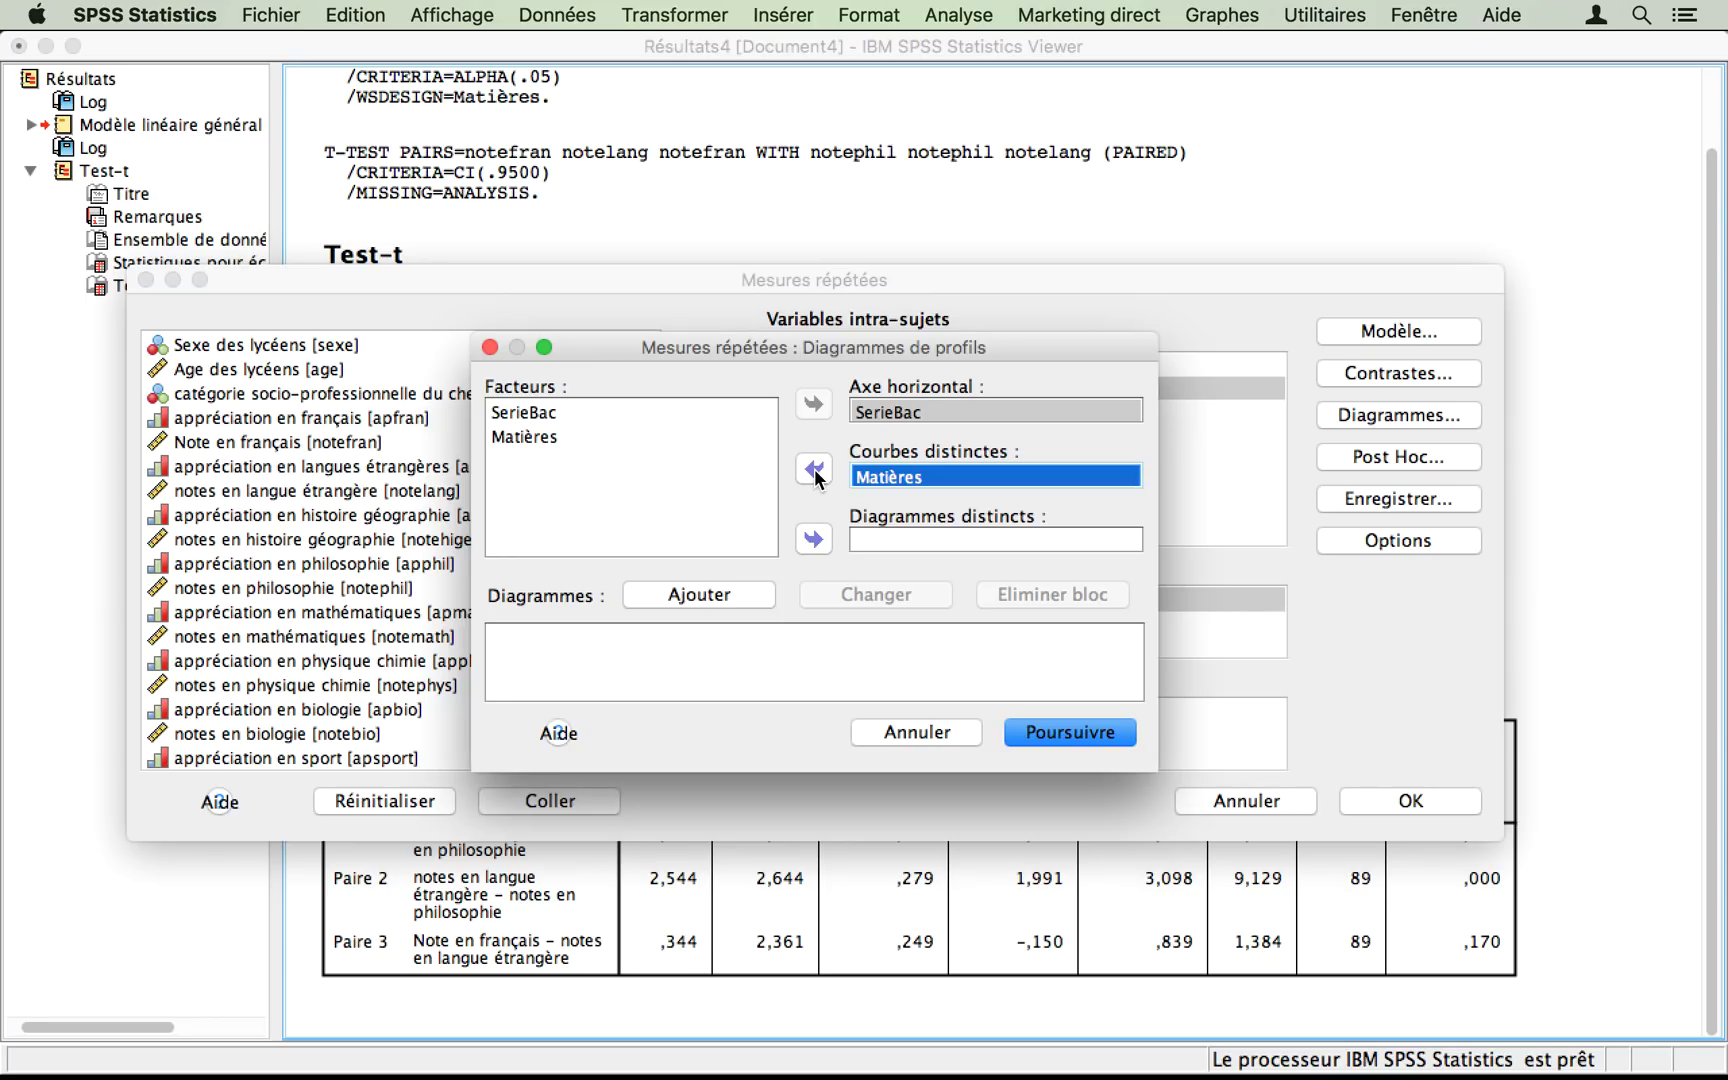
left_click(883, 413)
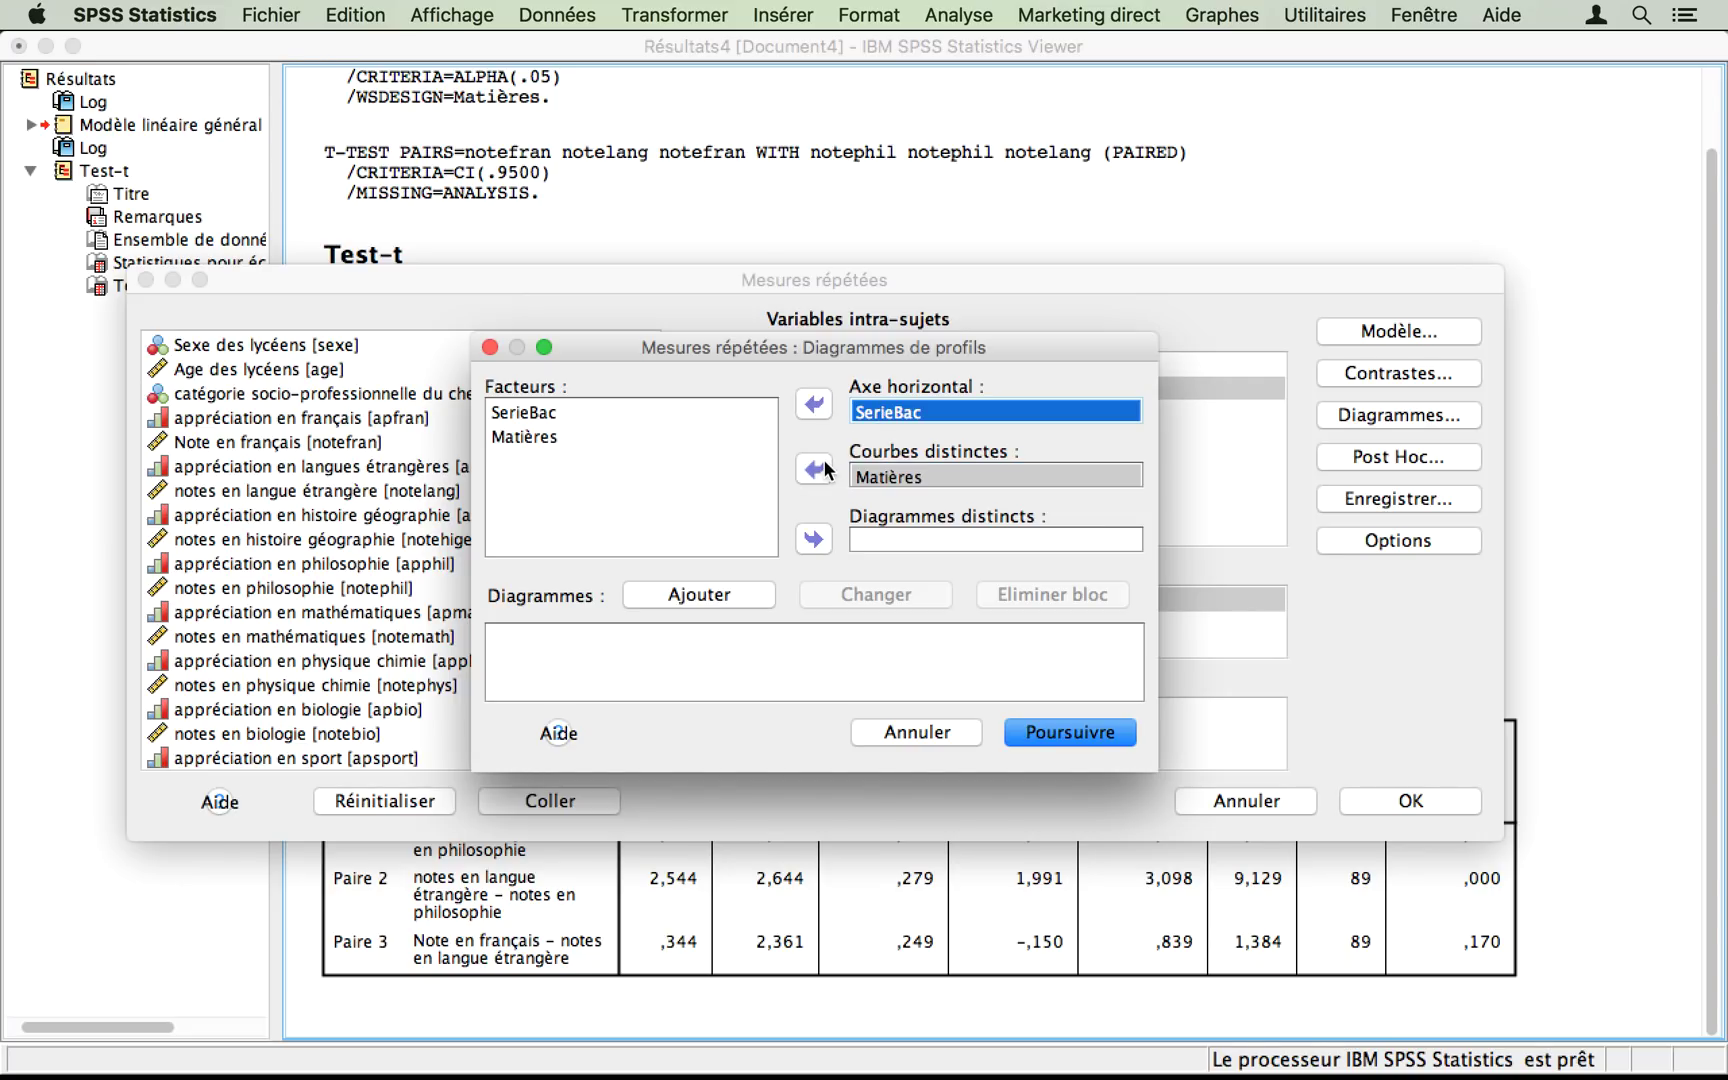
left_click(890, 477)
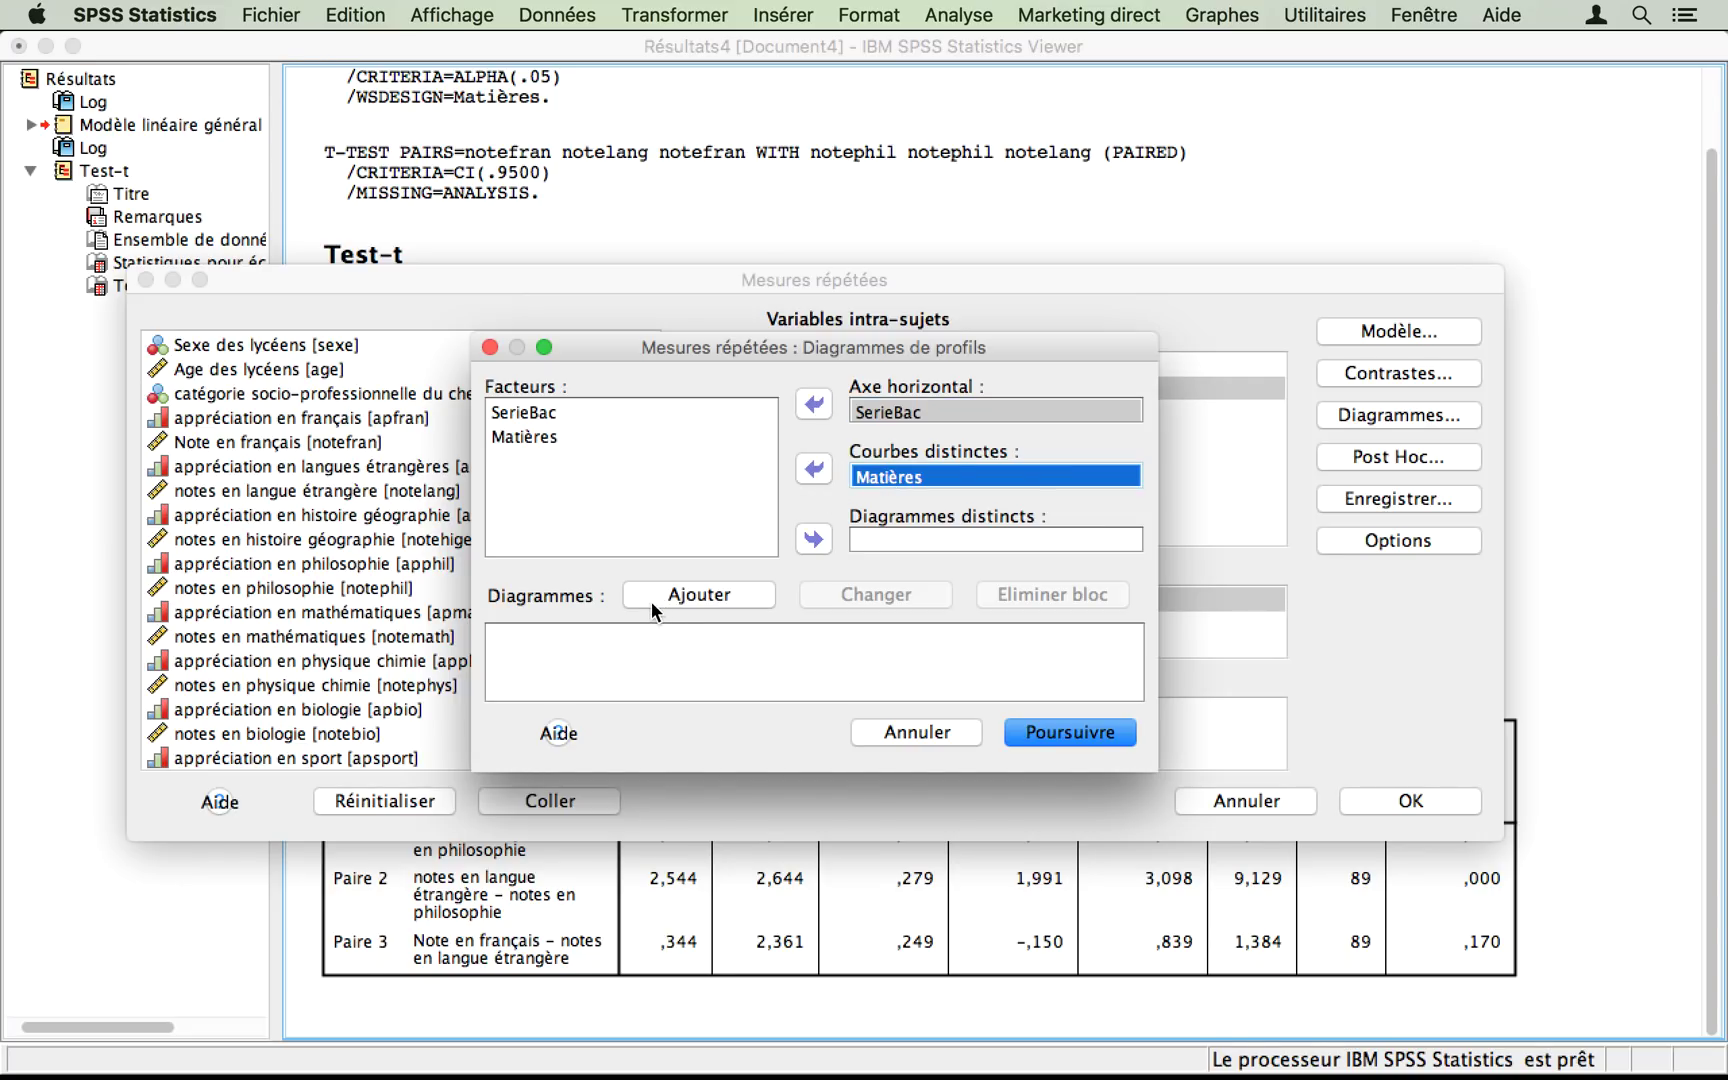
left_click(693, 593)
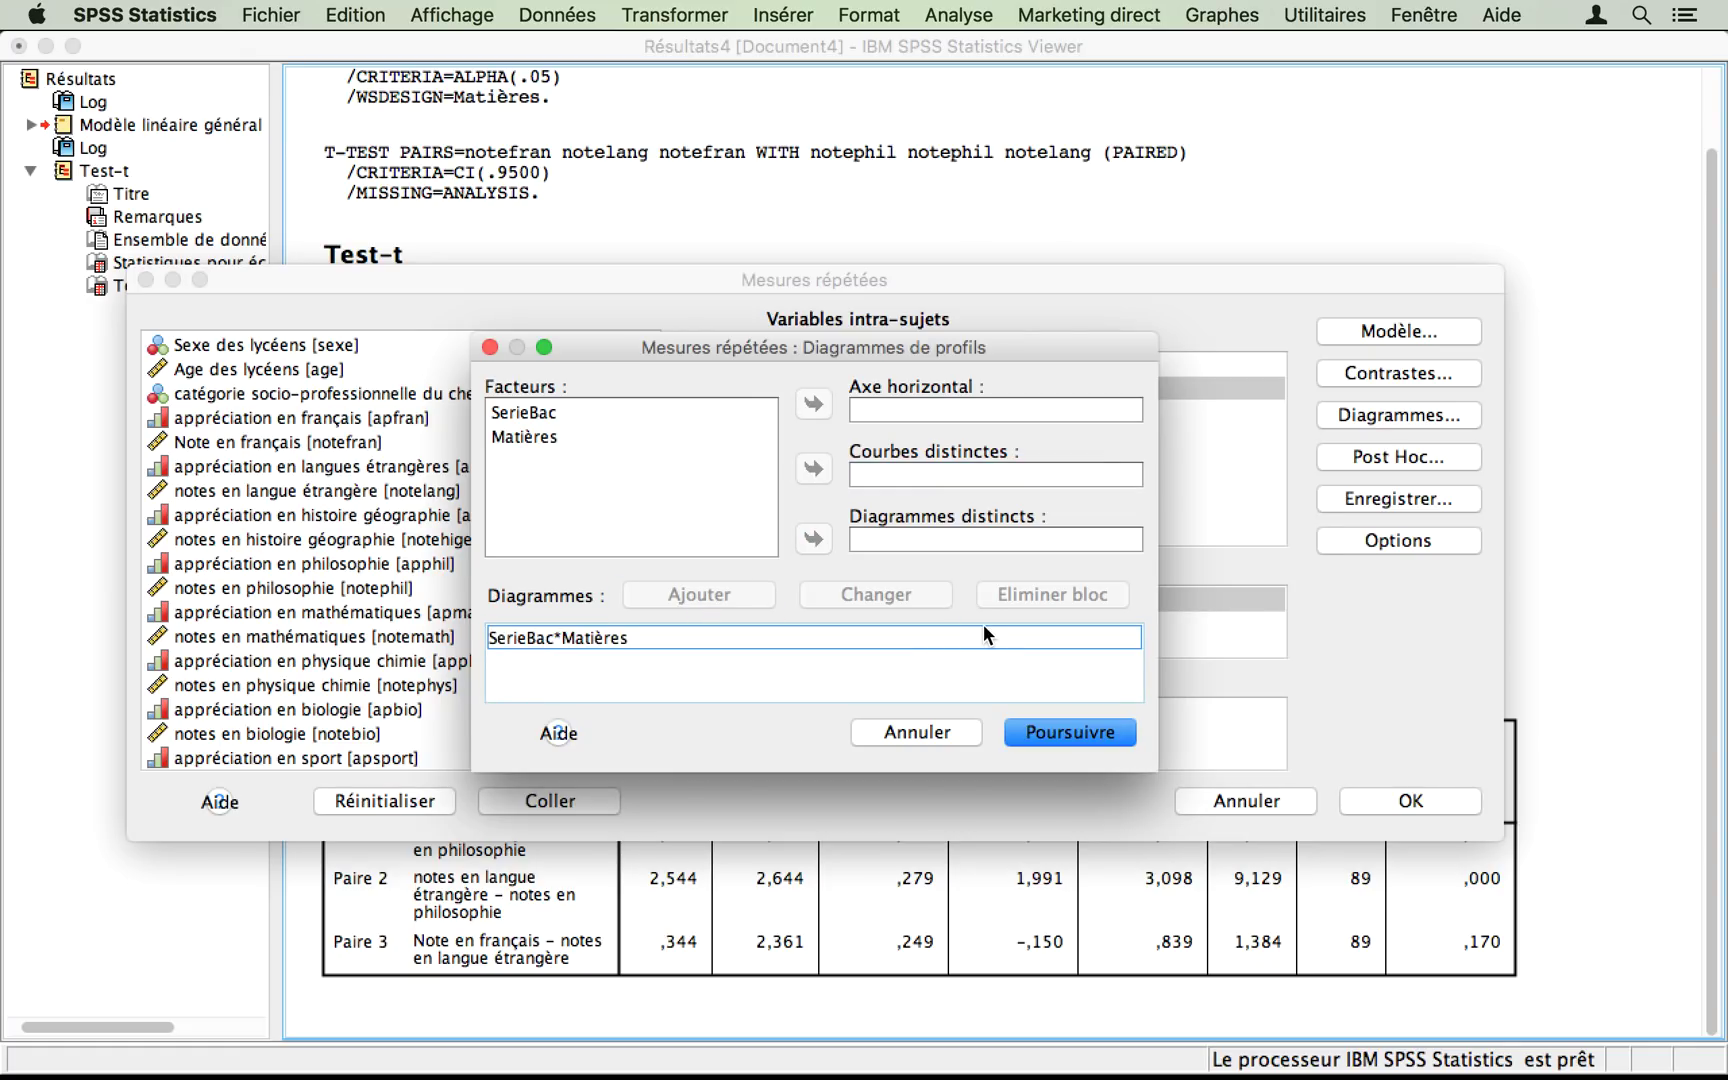
left_click(1058, 731)
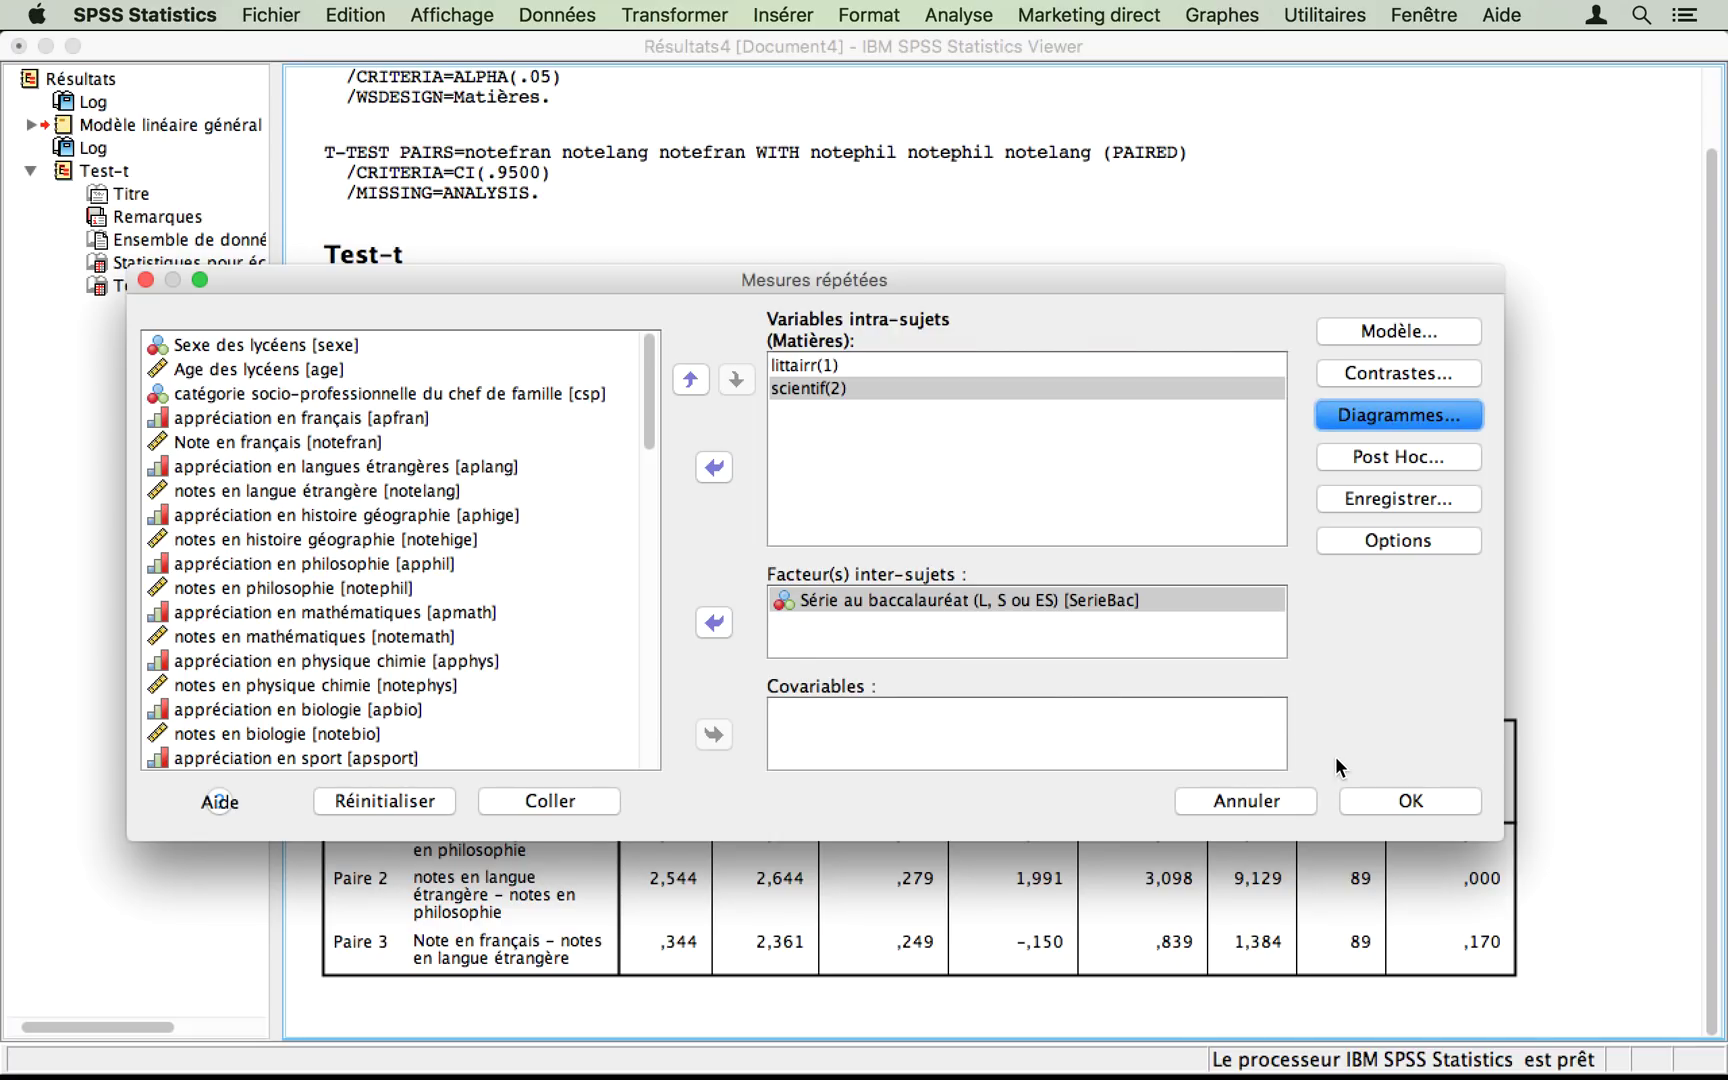
left_click(1386, 799)
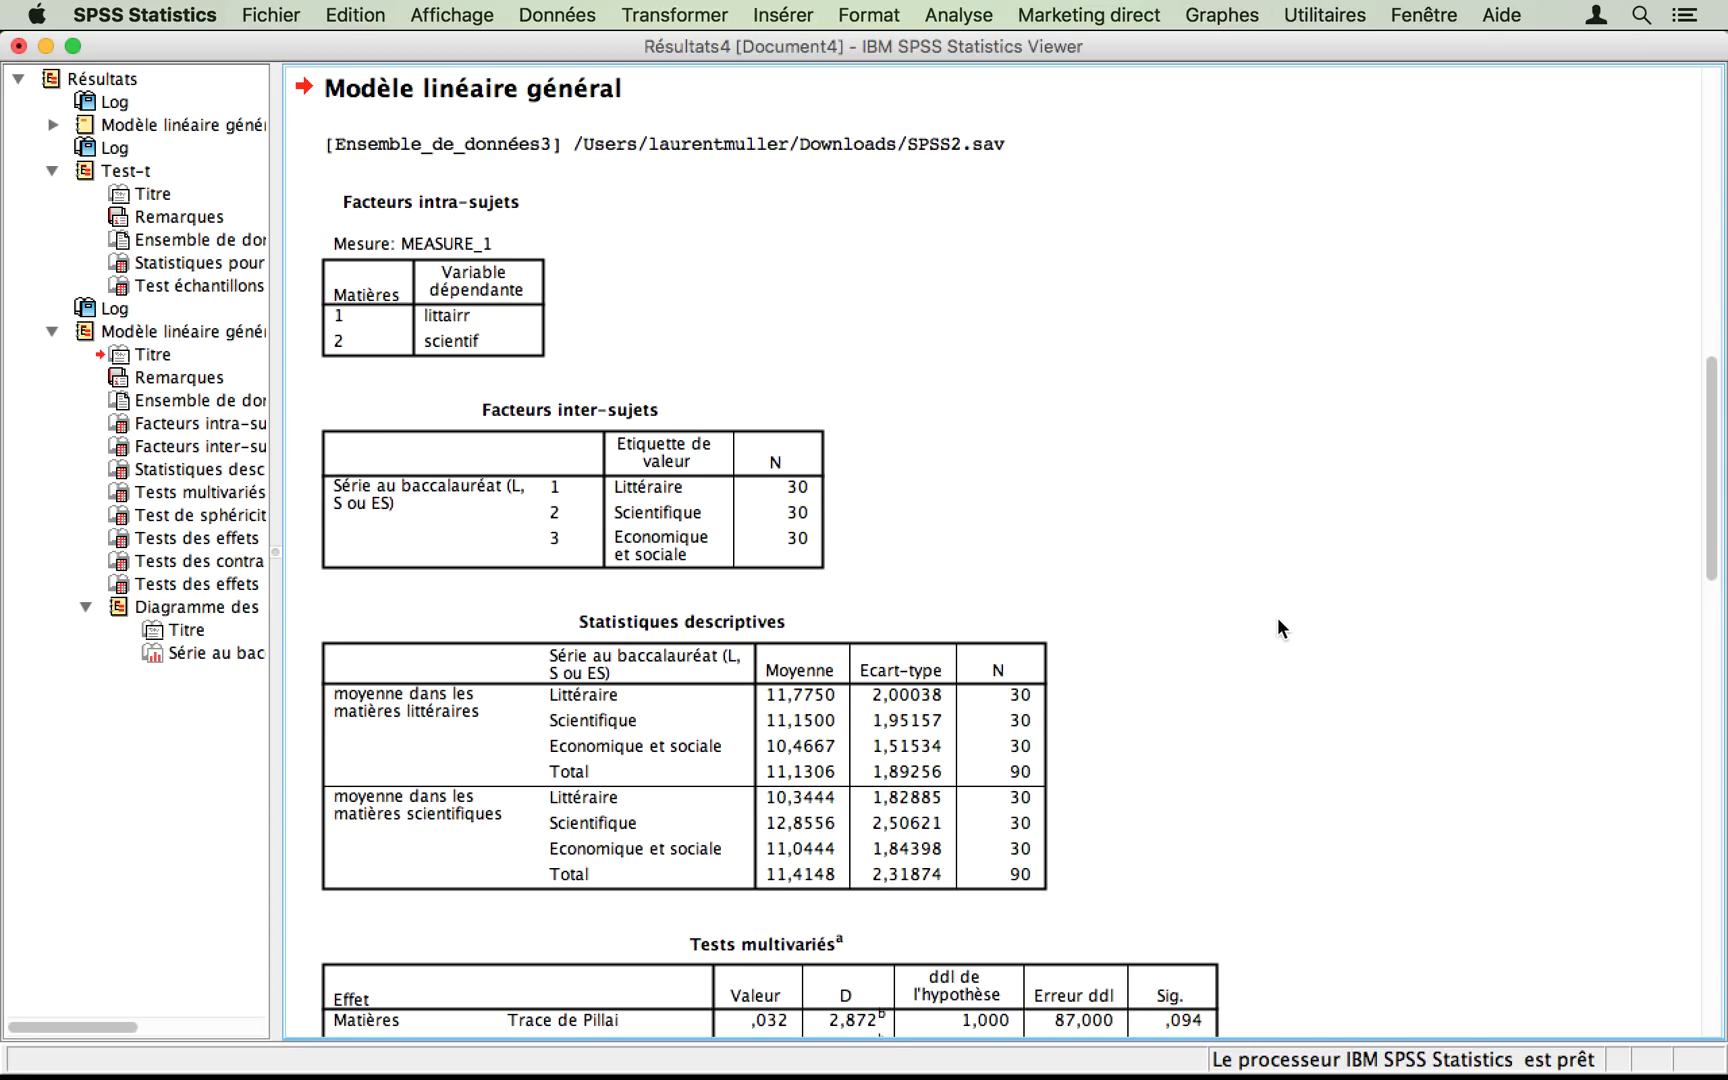
- Examine the descriptive statistics table, comparing the literary and scientific subject means across the three baccalaureate series
left_click(873, 690)
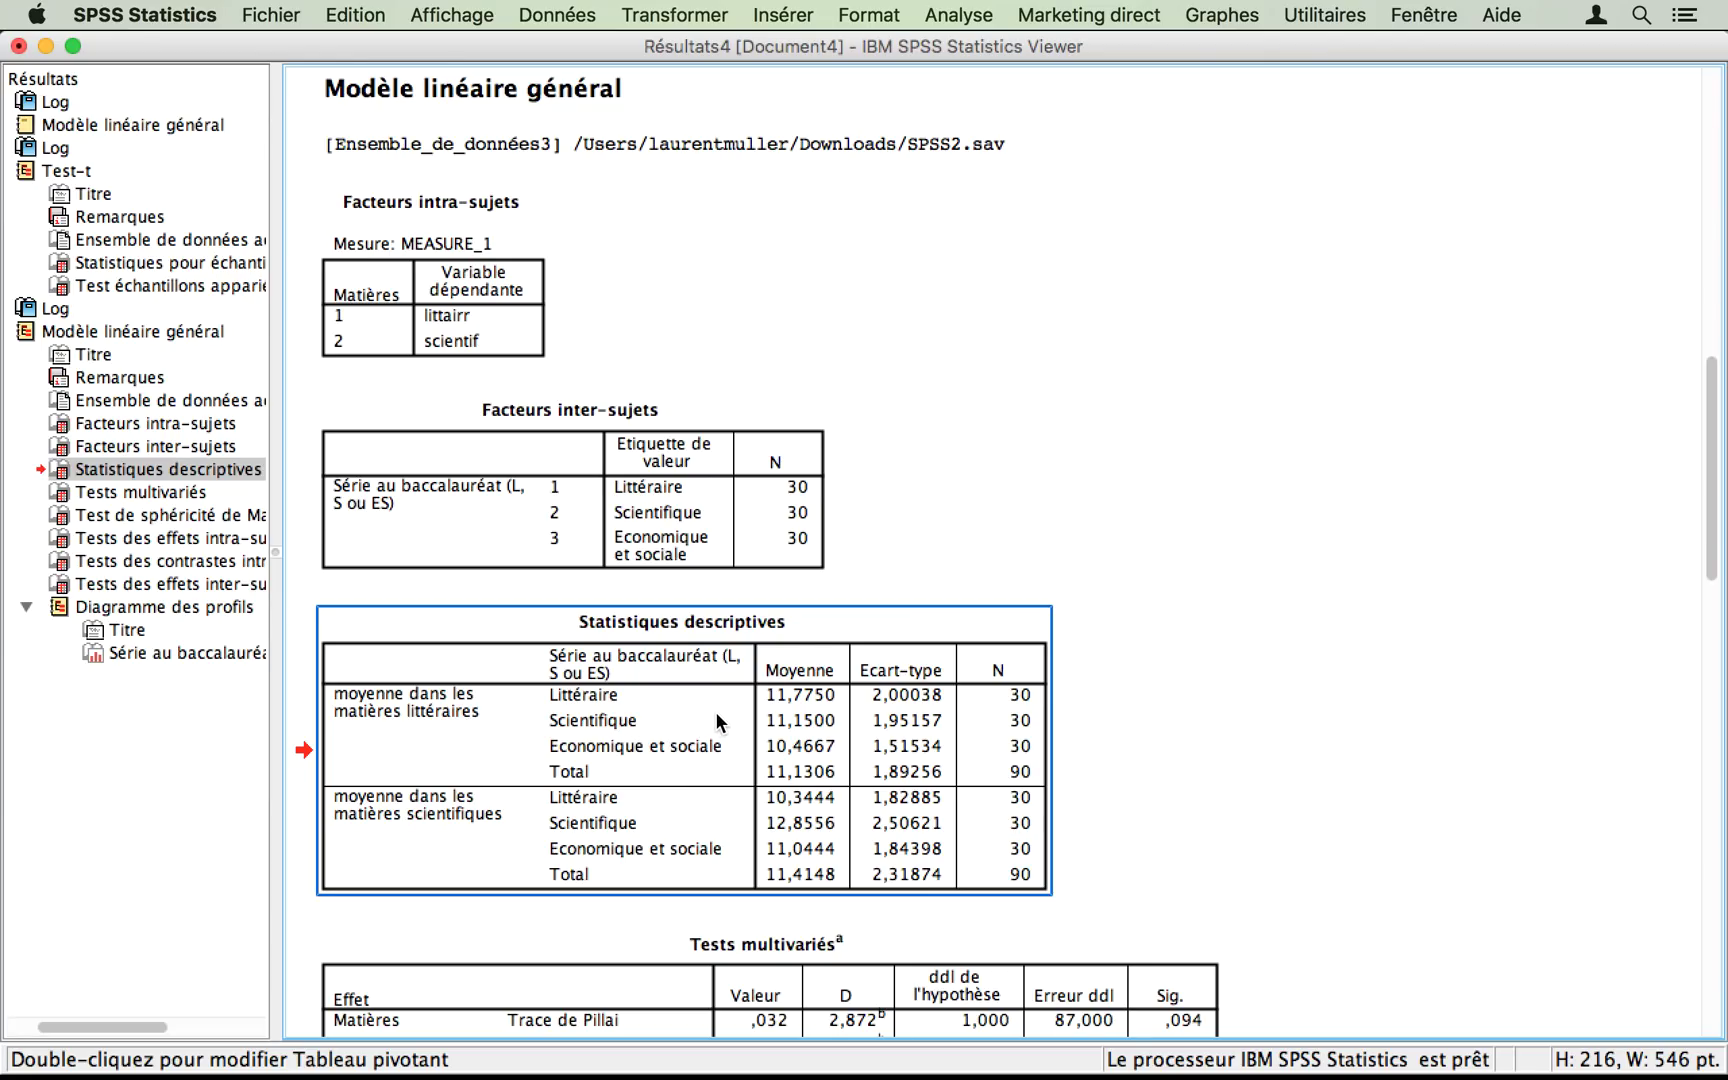
left_click(1271, 774)
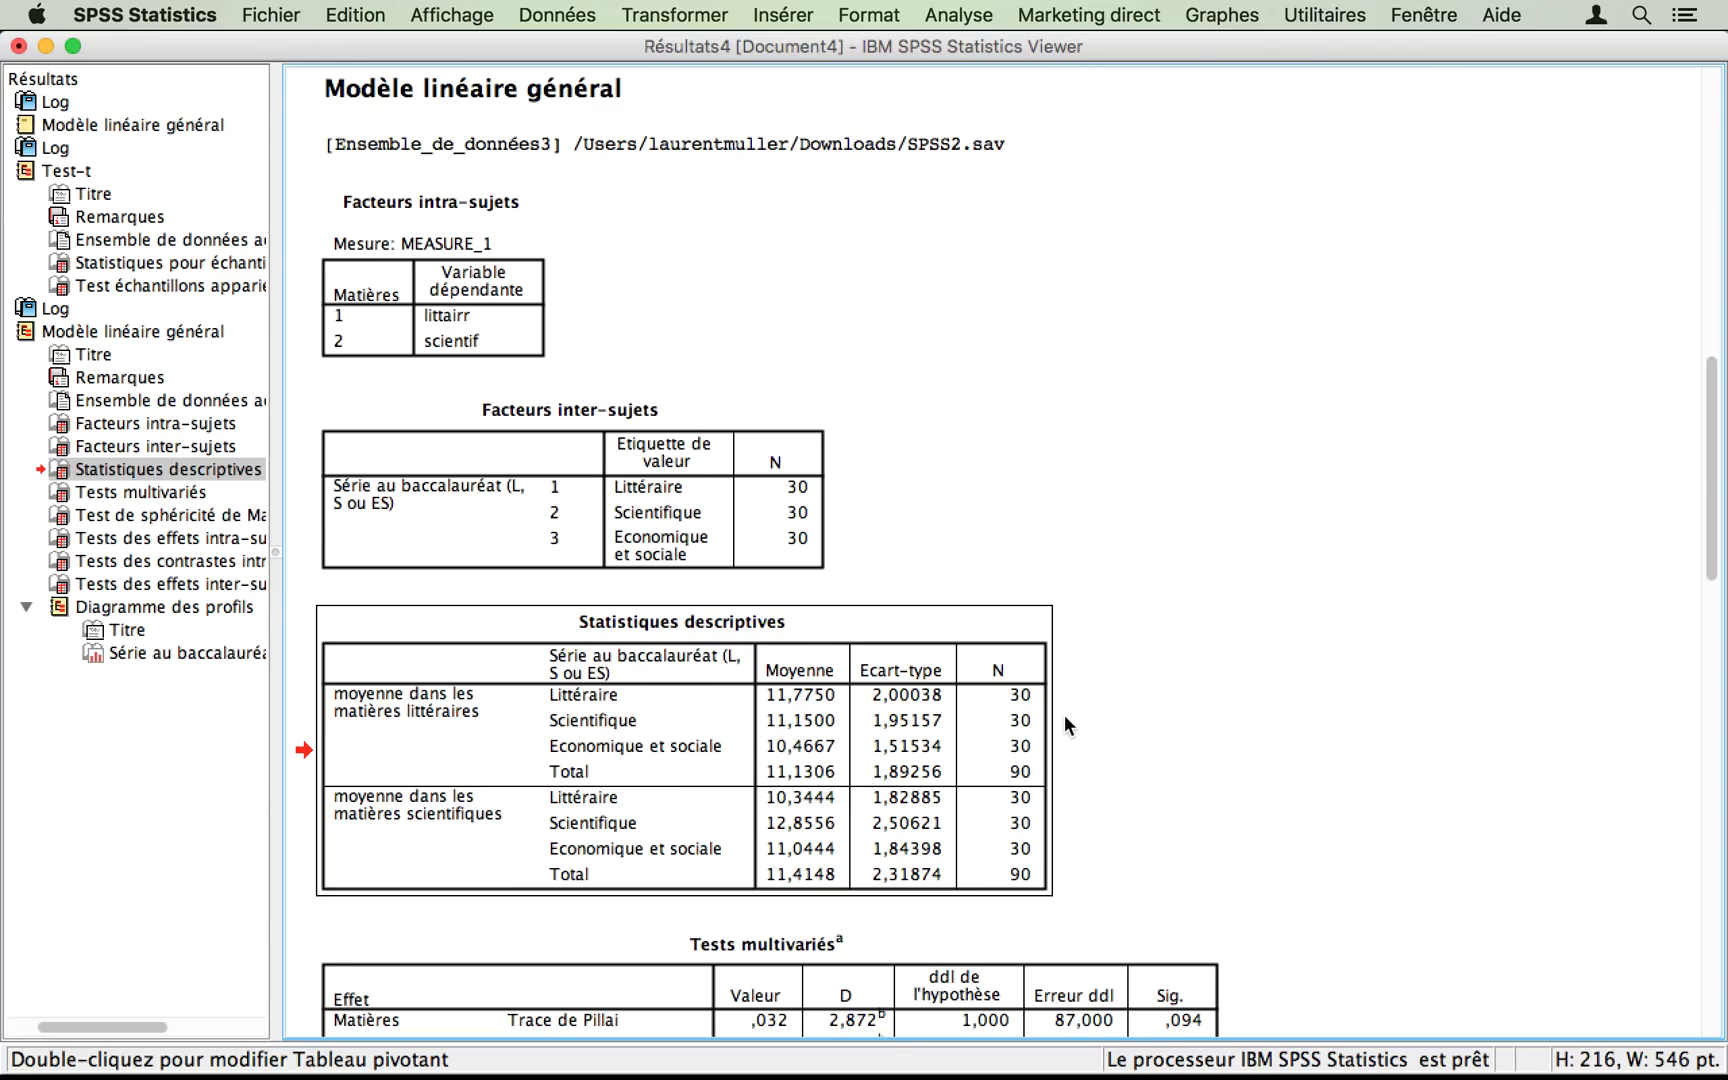
left_click(824, 748)
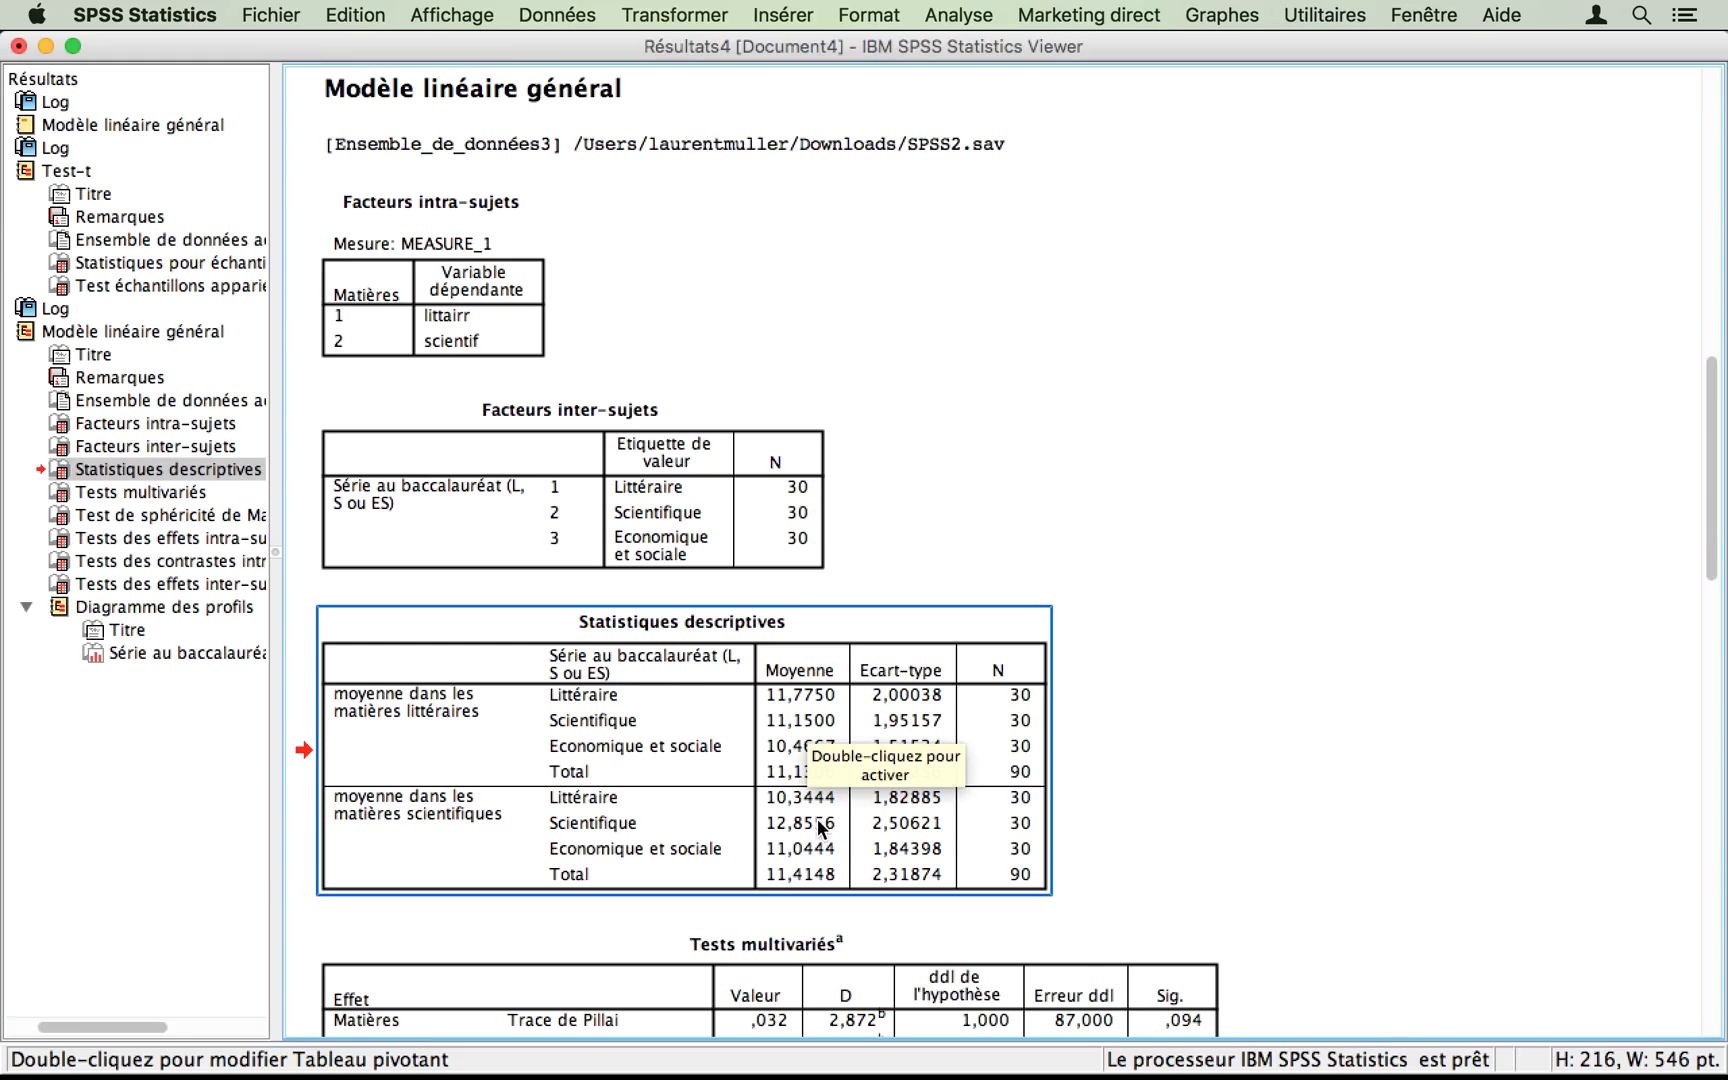
left_click(1201, 799)
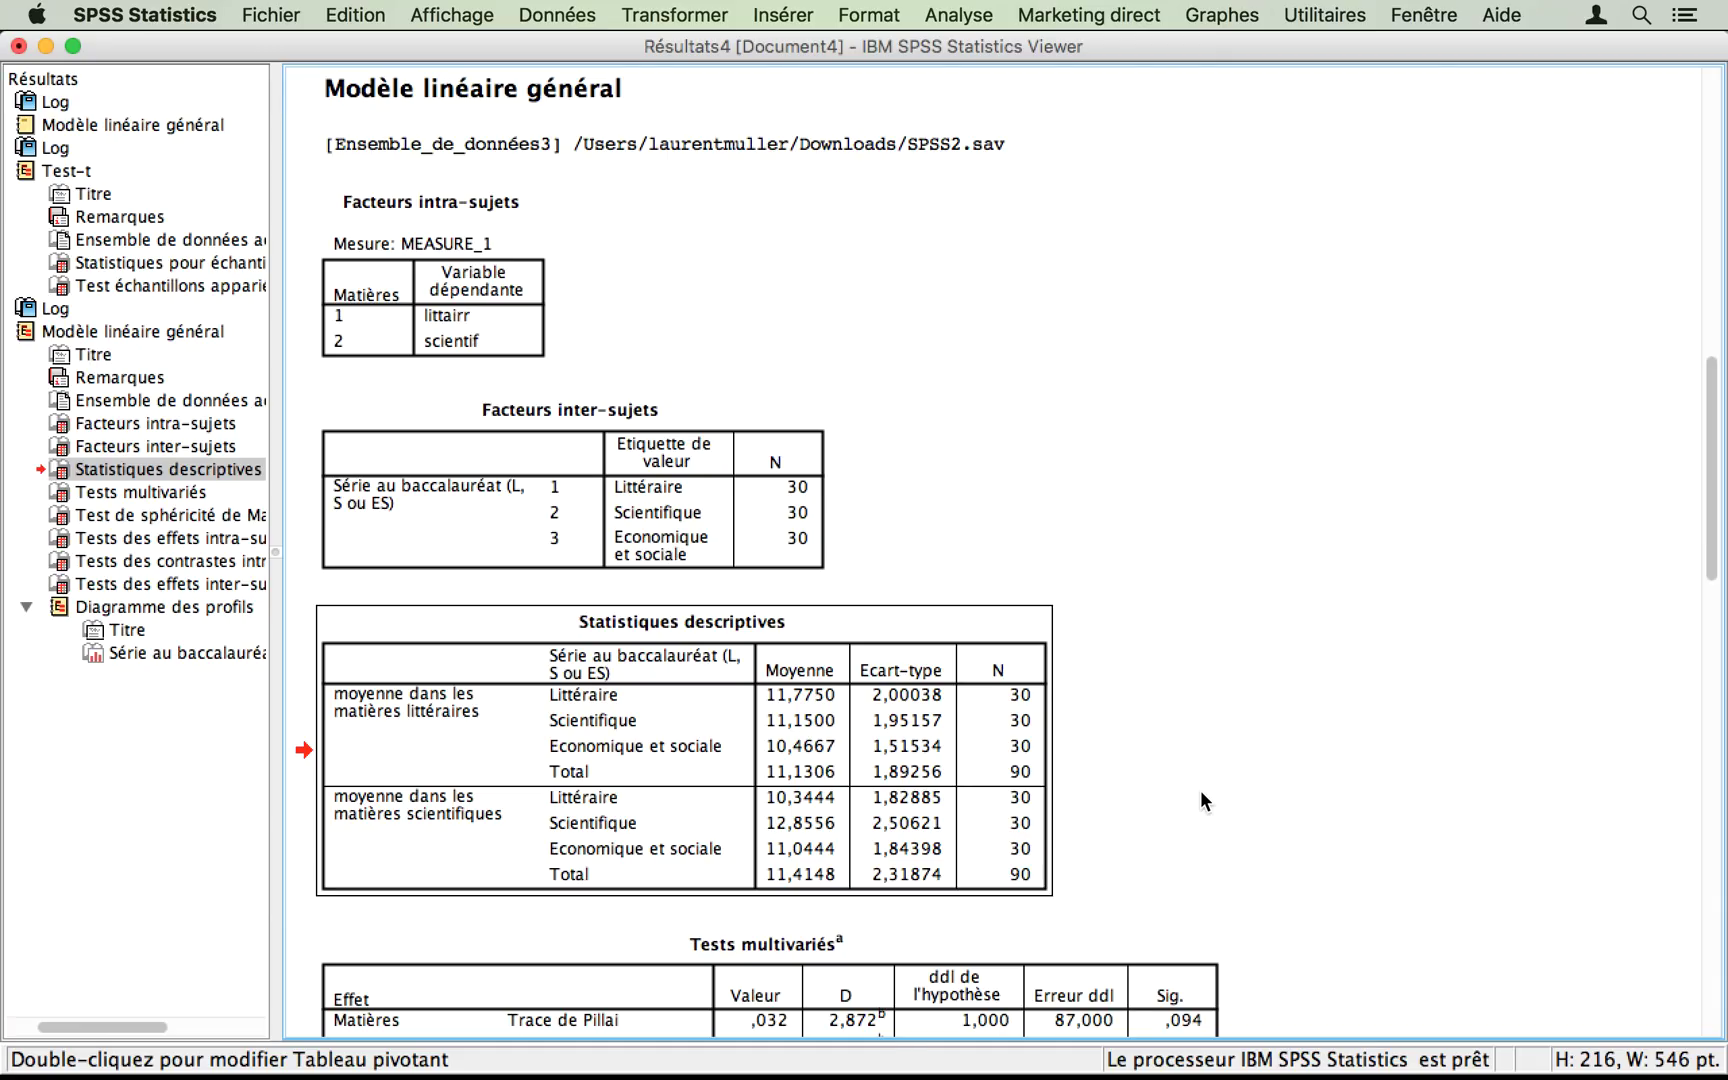
left_click(1045, 745)
- Examine the within-subjects effects for Matières and Matières * SerieBac, checking them against the descriptive means
scroll(1187, 826, "down", 5)
scroll(1187, 828, "down", 9)
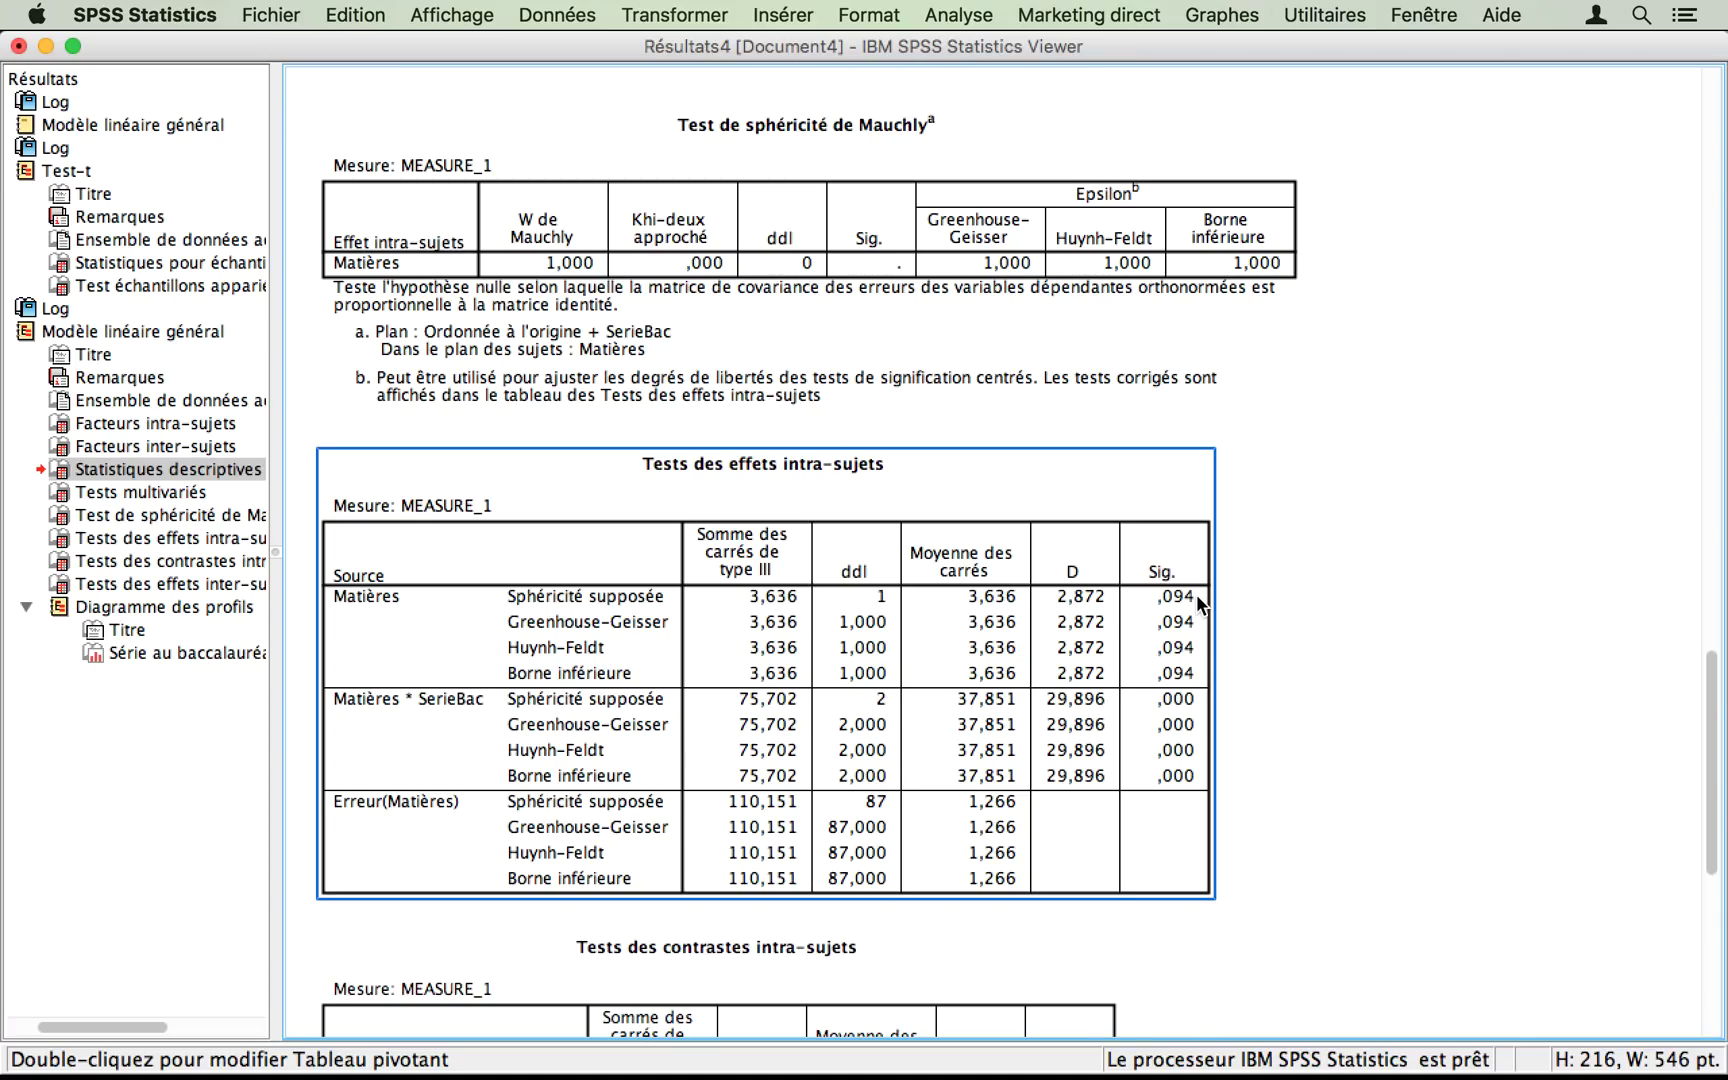
left_click(1300, 760)
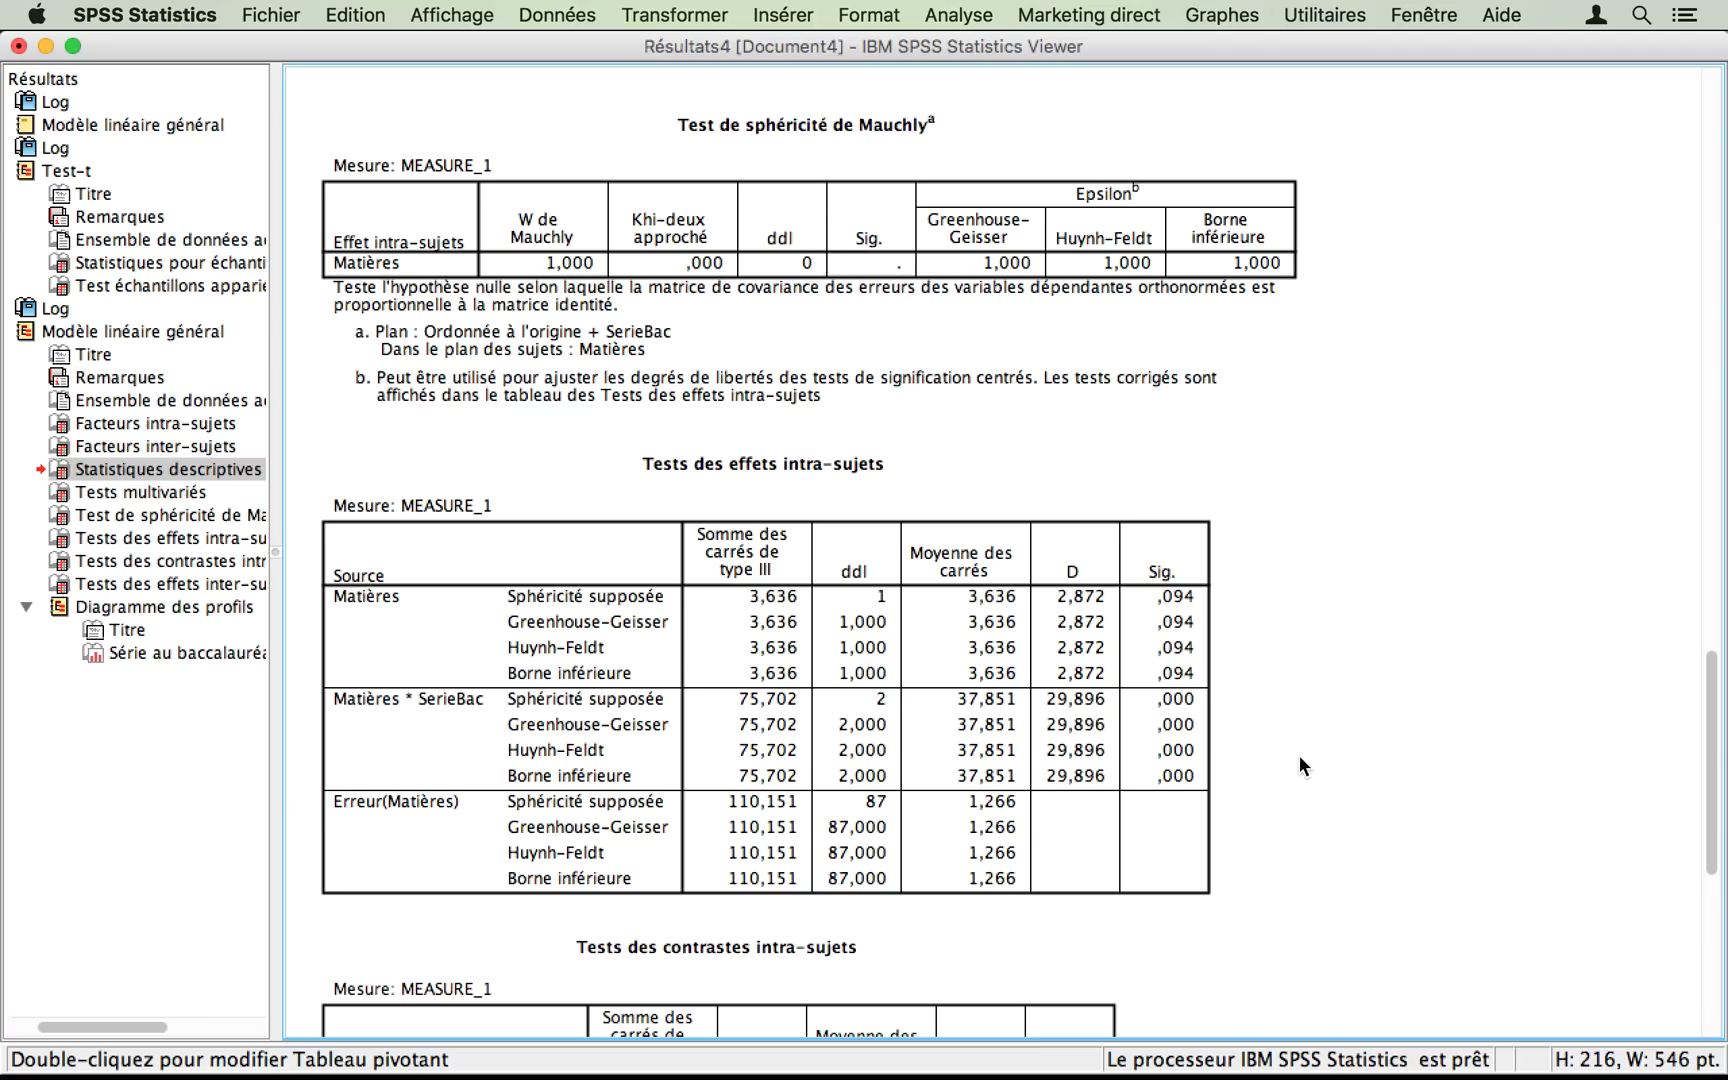
left_click(646, 746)
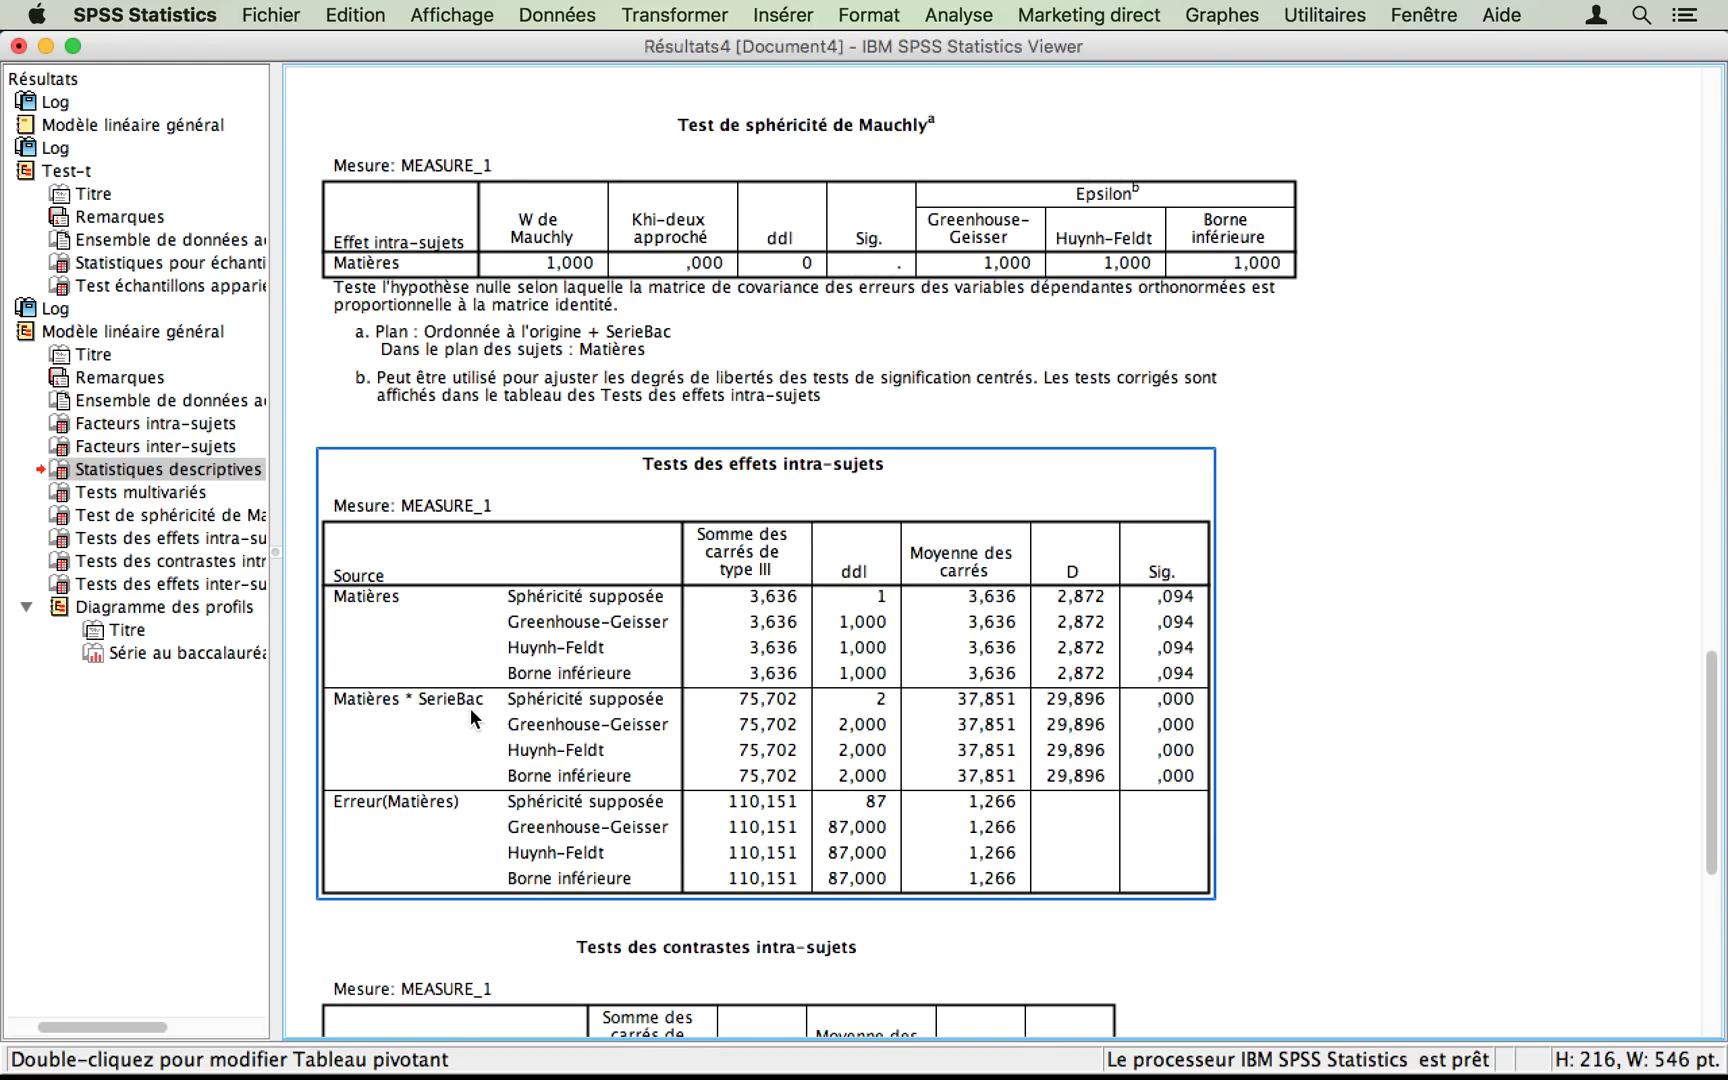
scroll(440, 707, "up", 10)
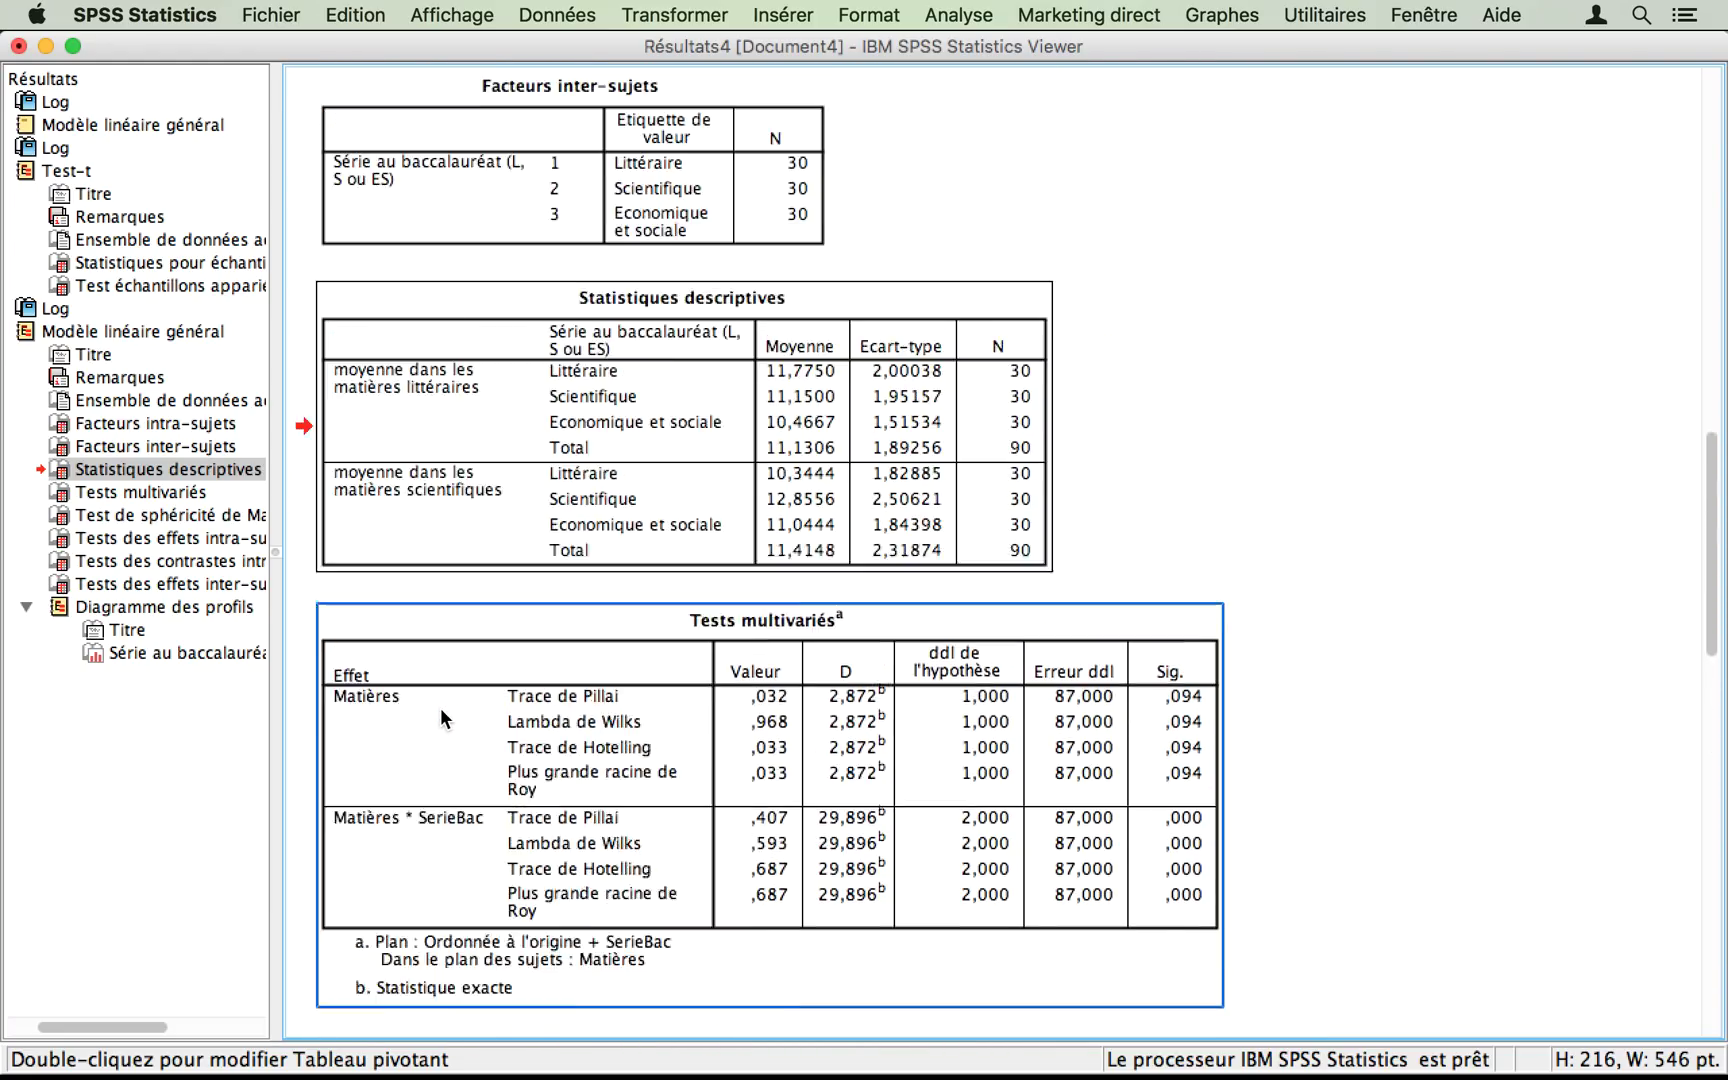
left_click(440, 707)
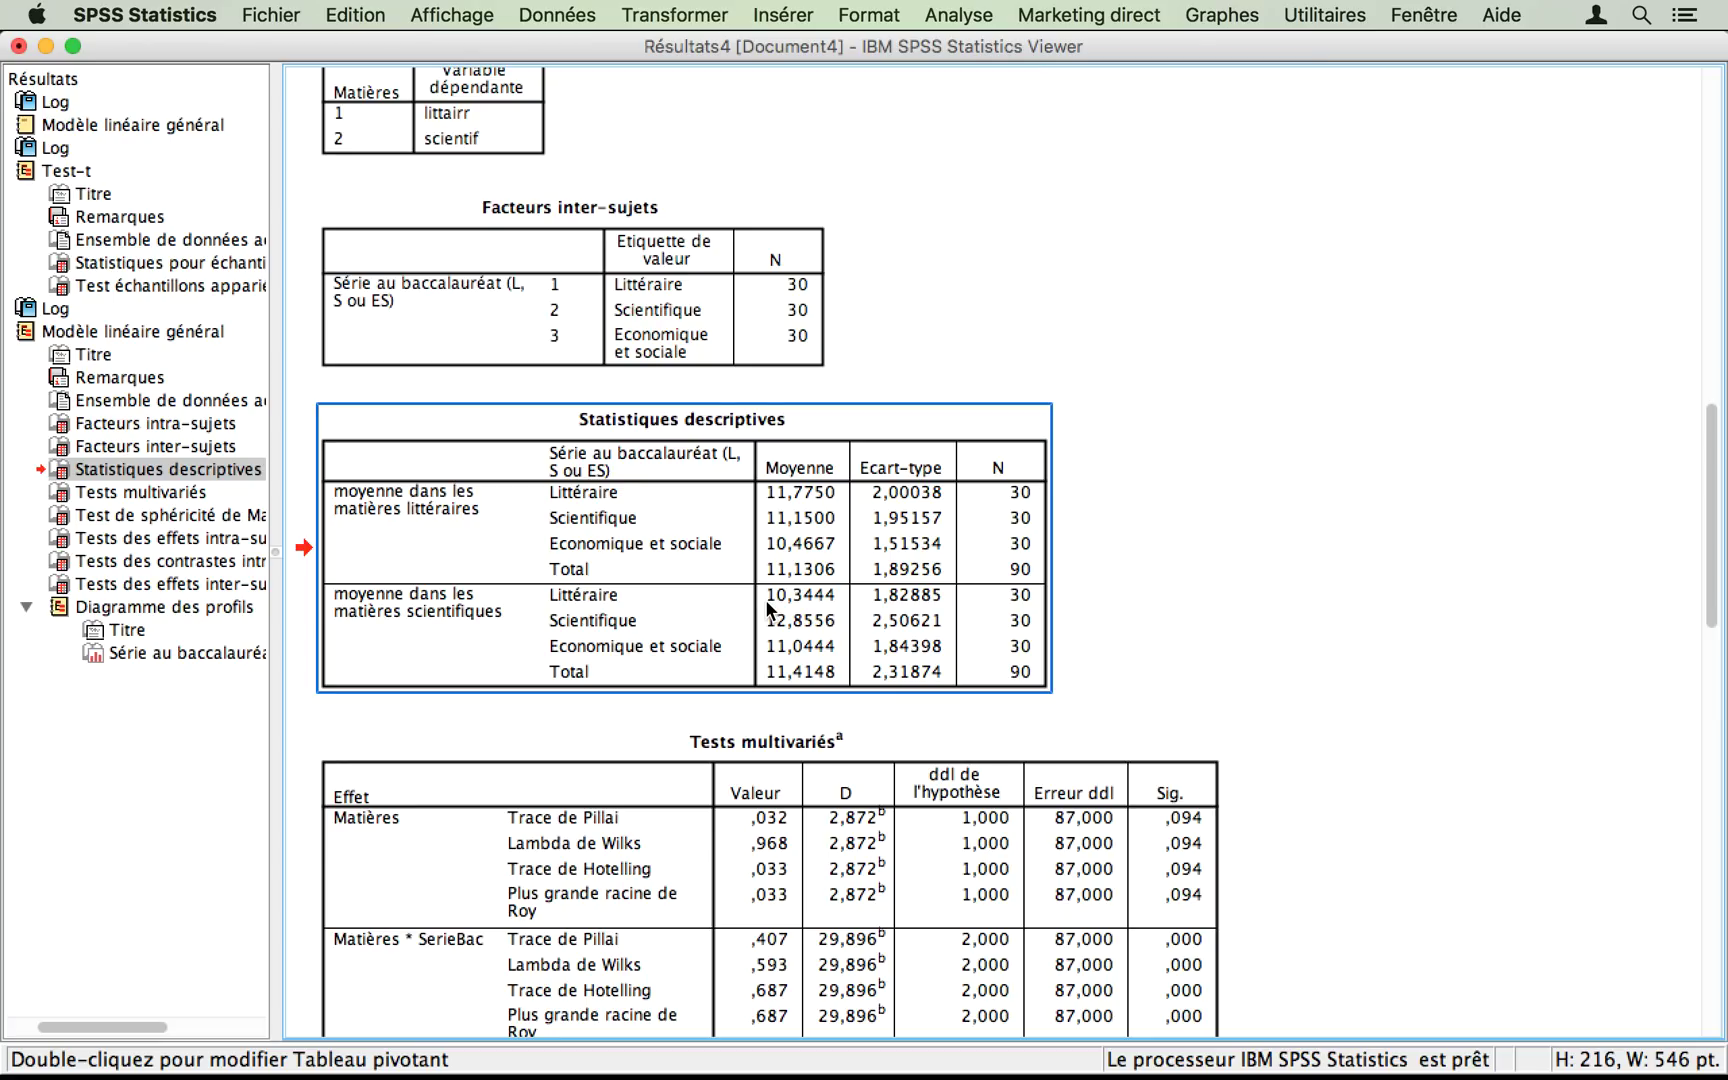
scroll(765, 599, "down", 10)
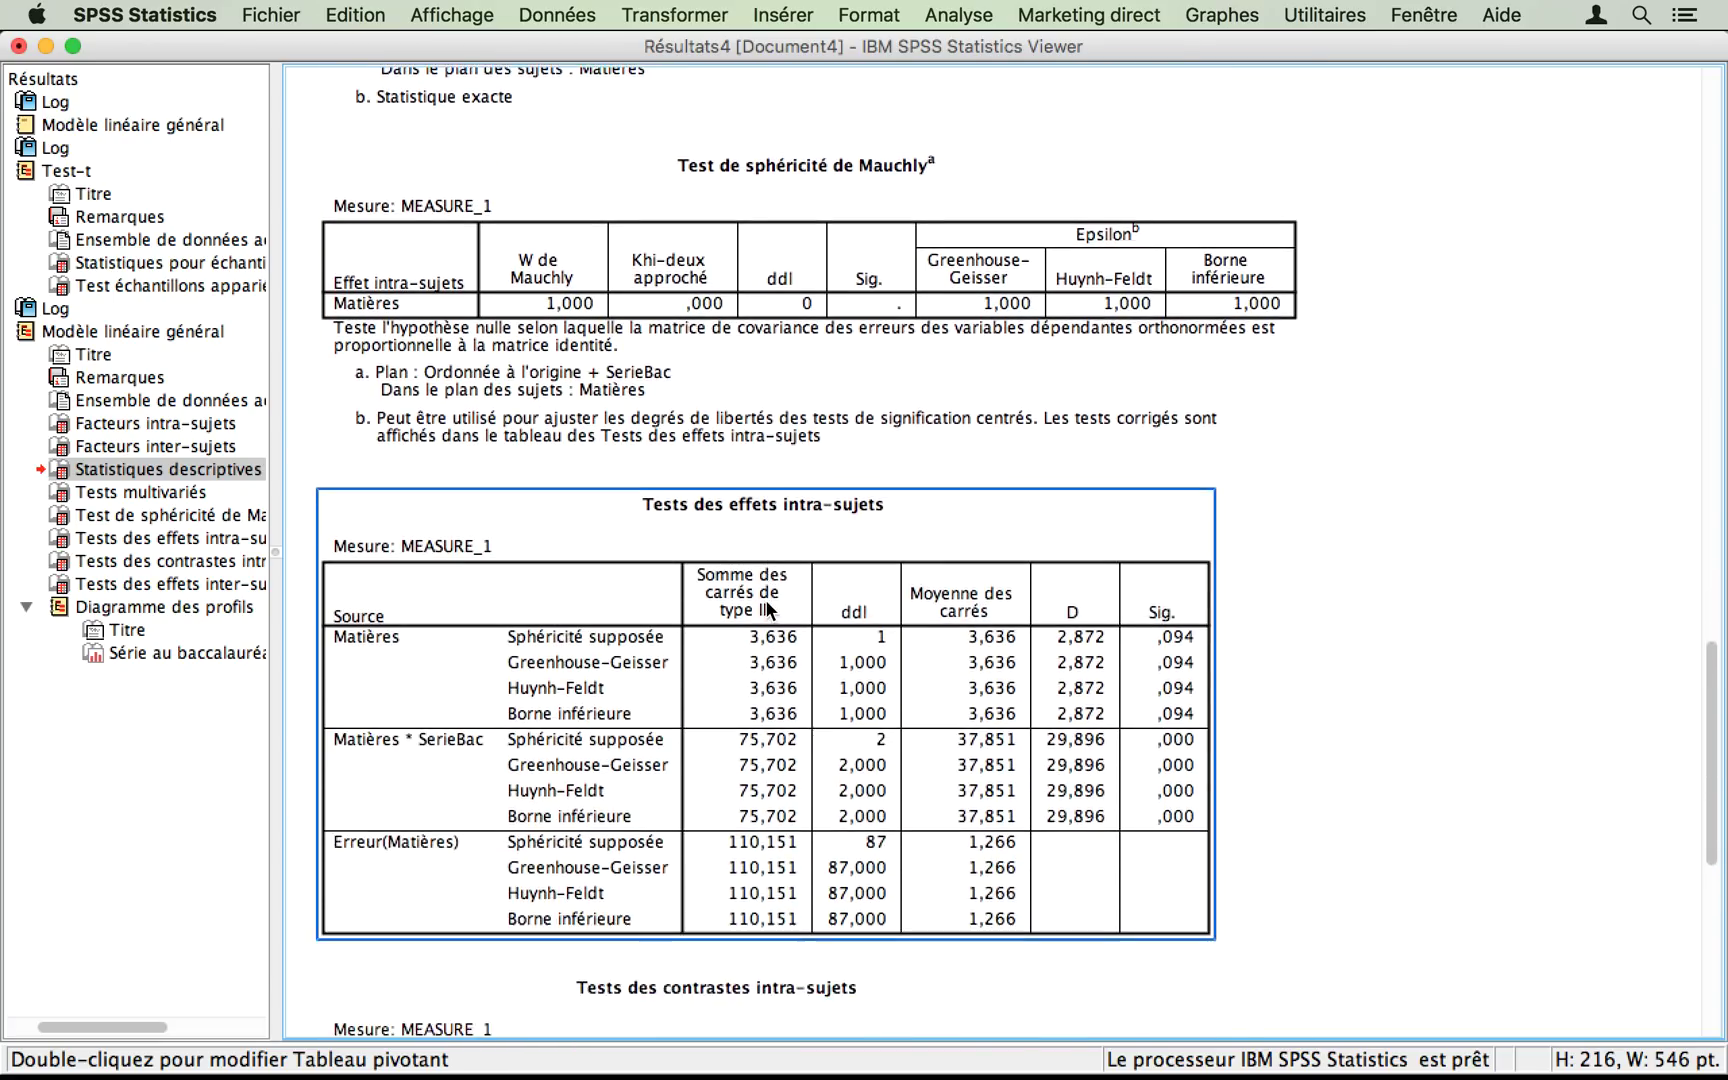
scroll(767, 603, "down", 2)
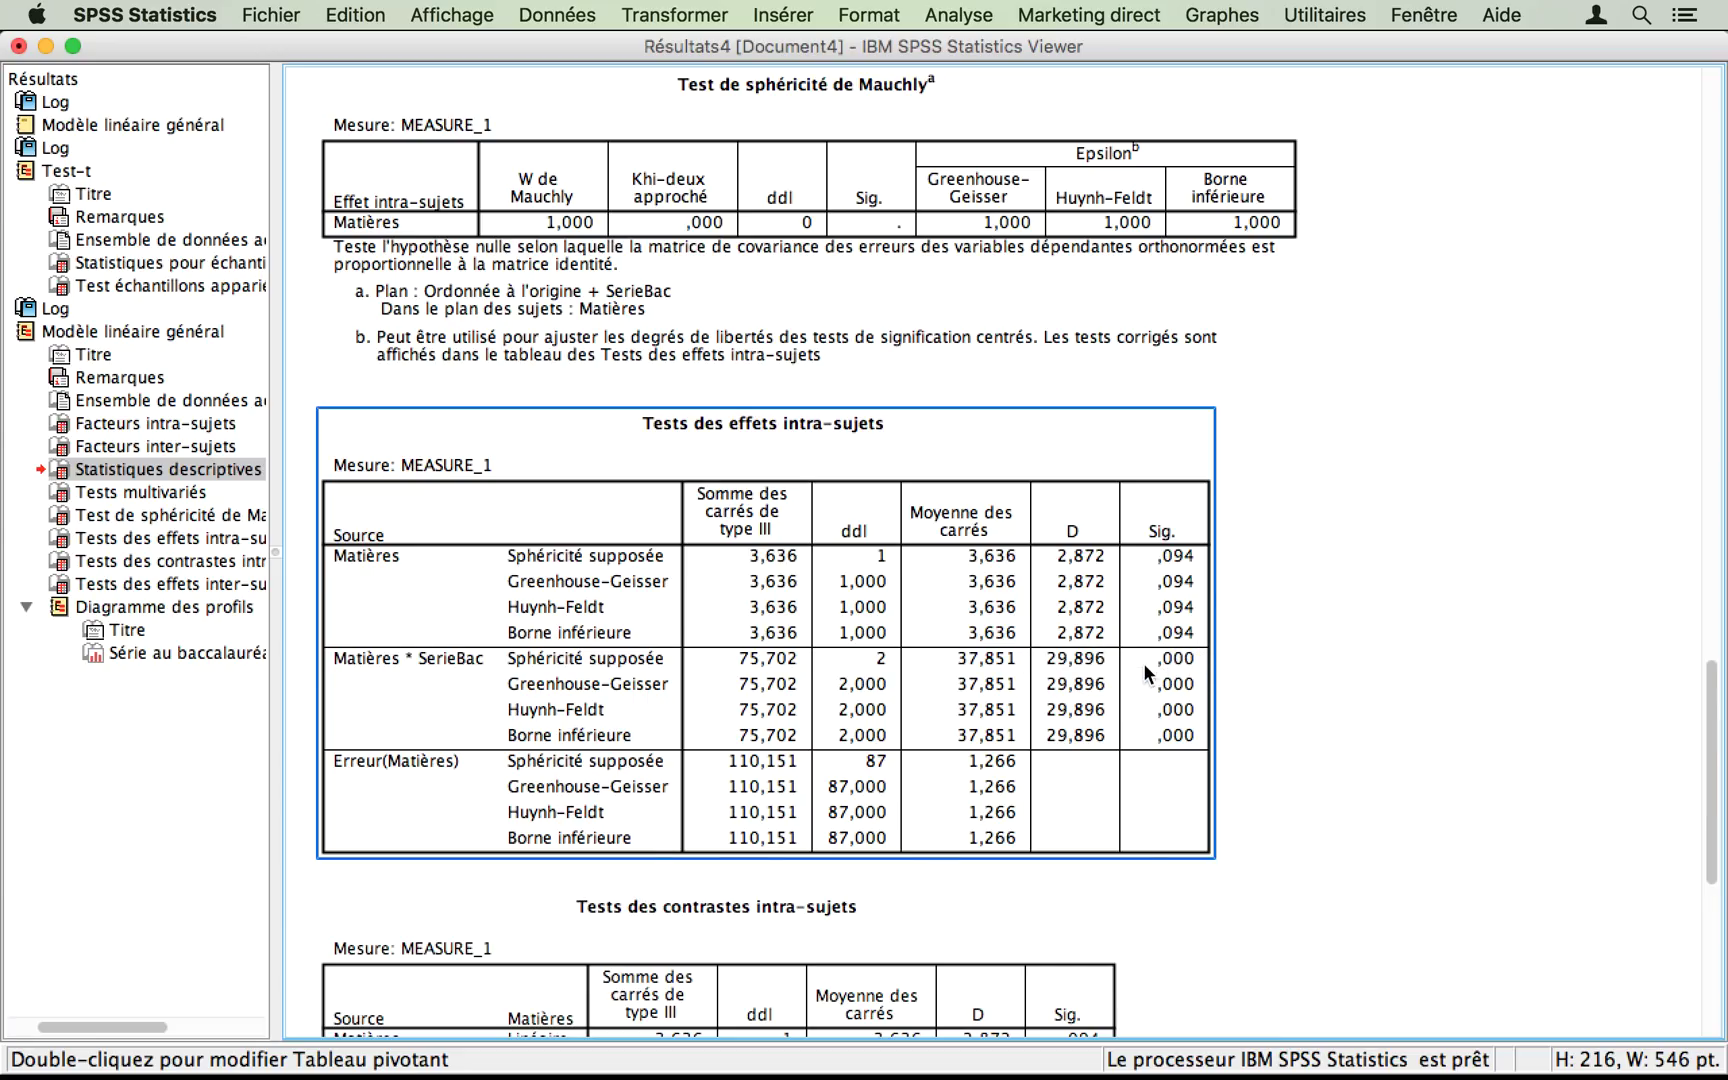
left_click(1257, 683)
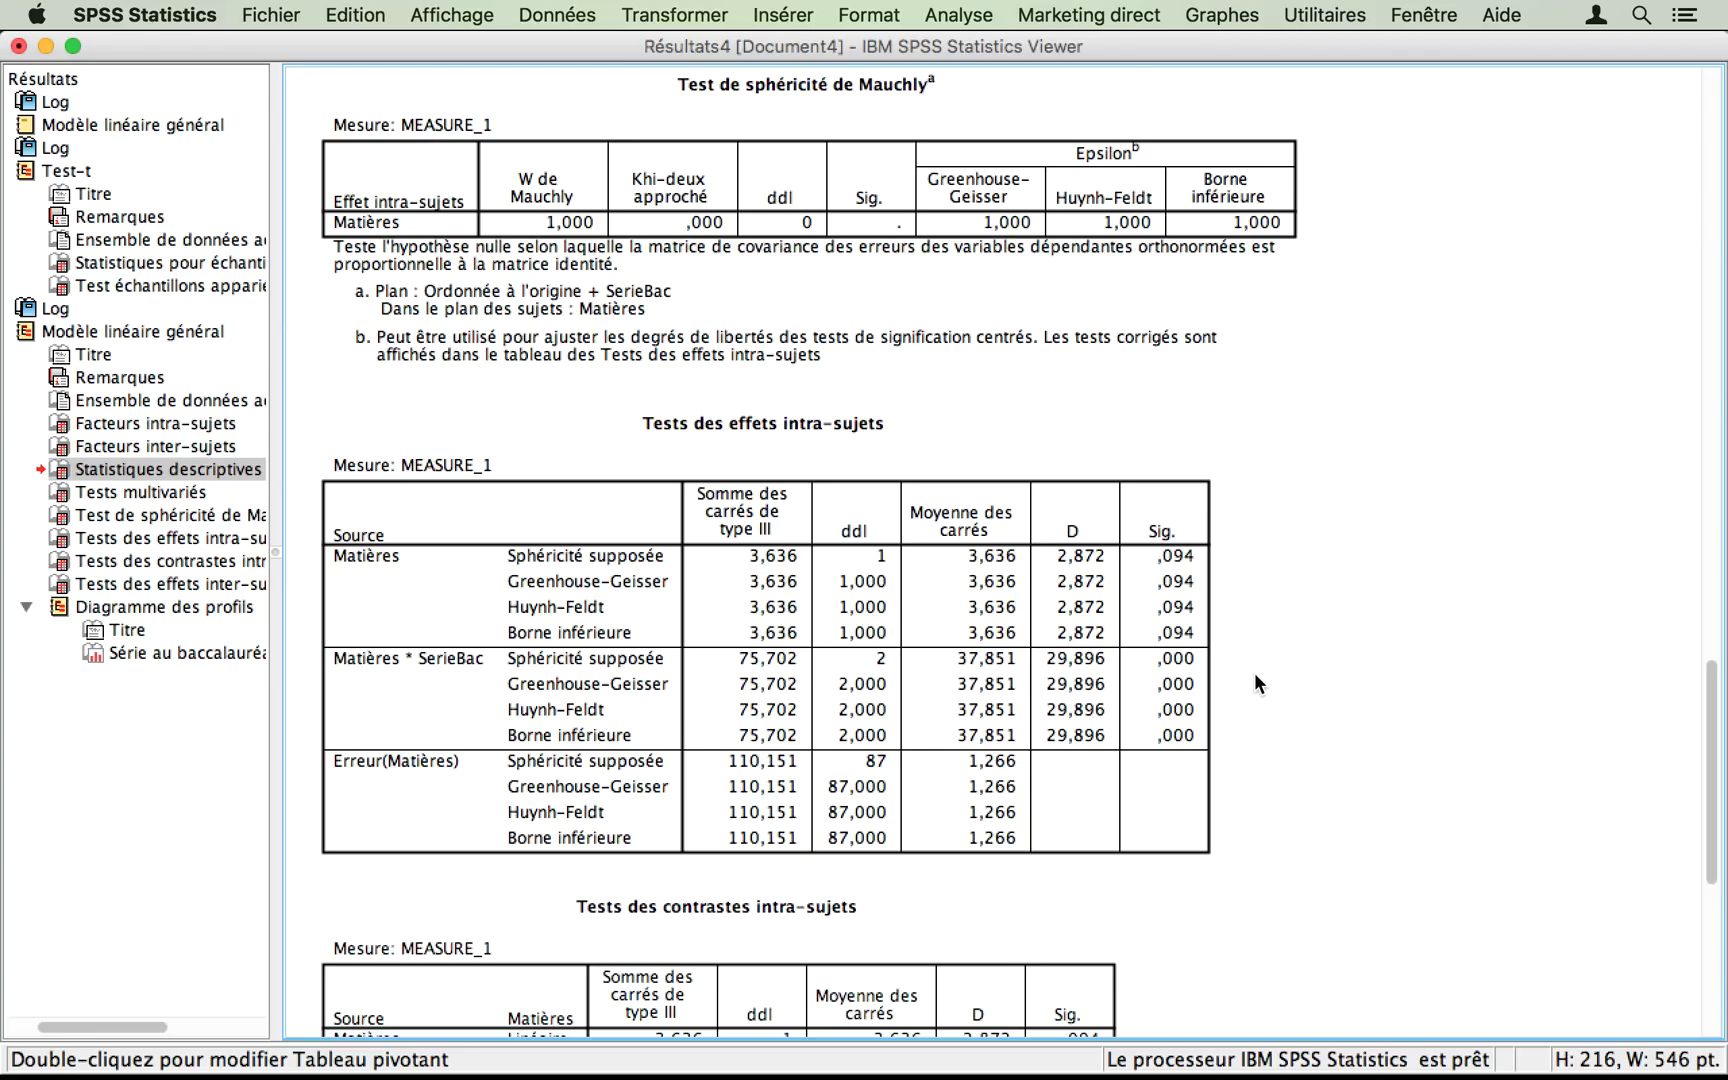
- Examine the between-subjects effect of SerieBac and the profile plot of estimated marginal means by series and Matières
scroll(1255, 674, "down", 10)
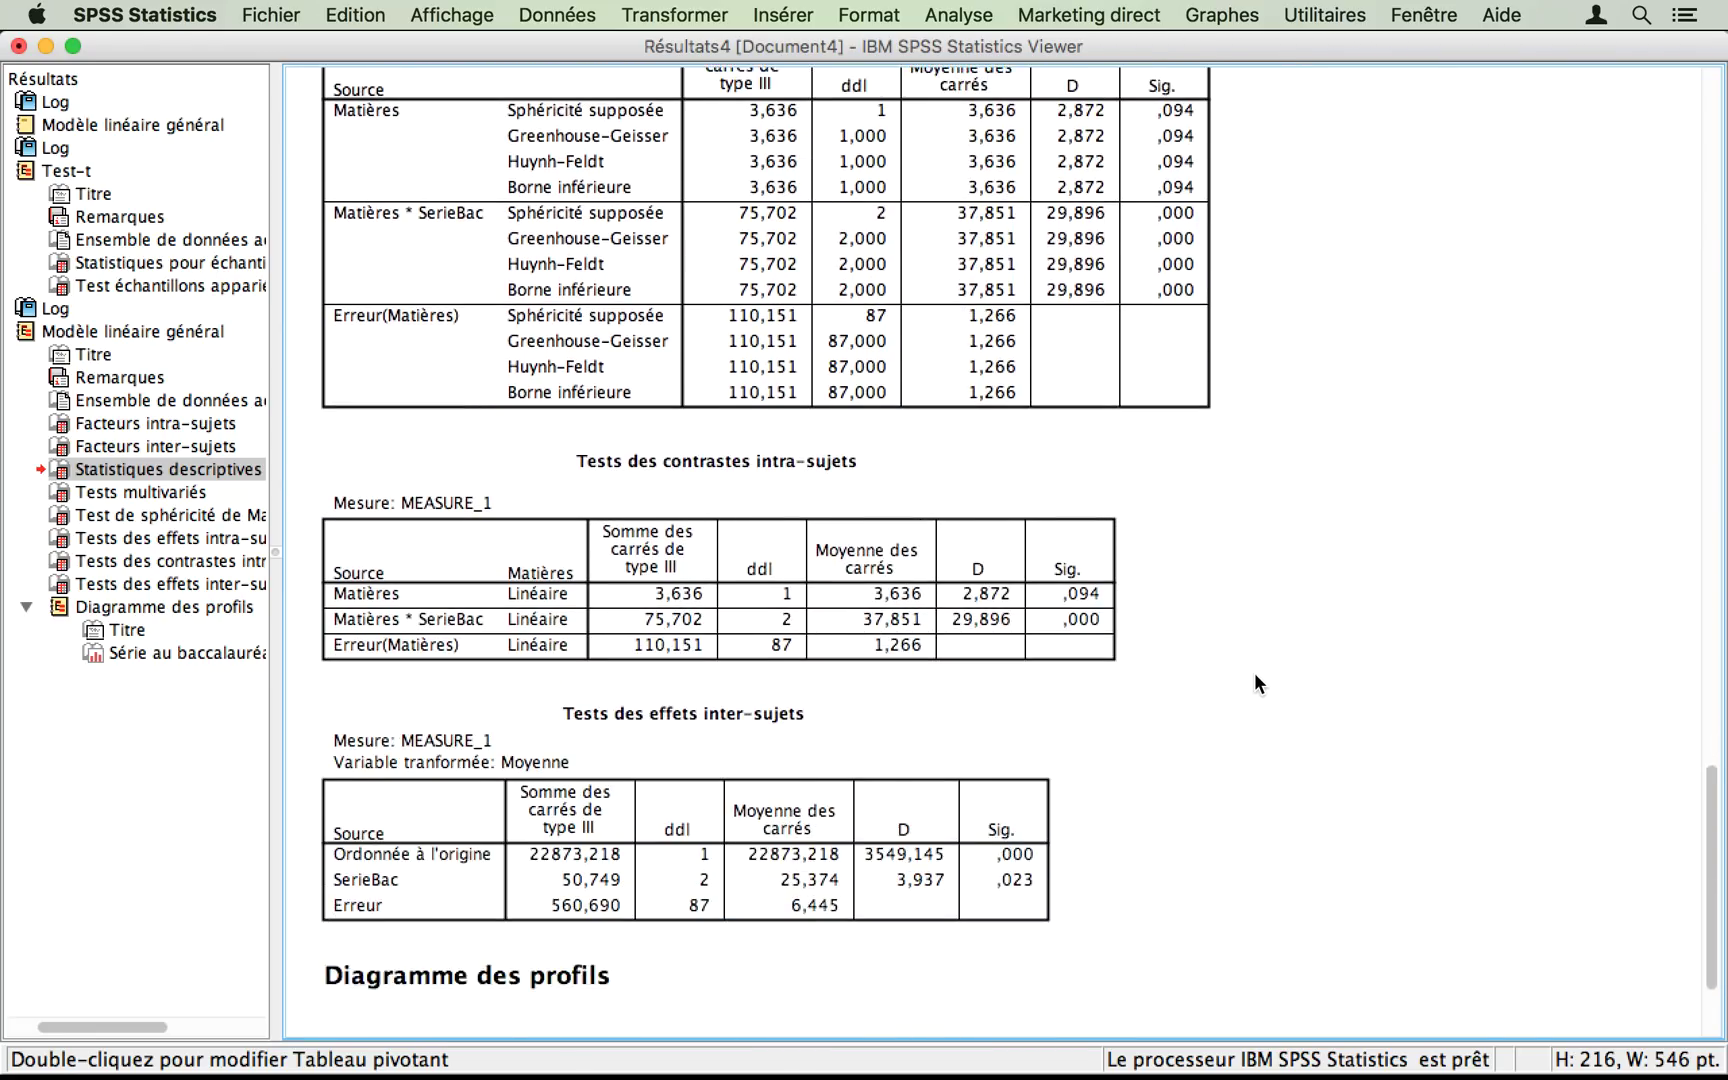
scroll(1255, 683, "down", 5)
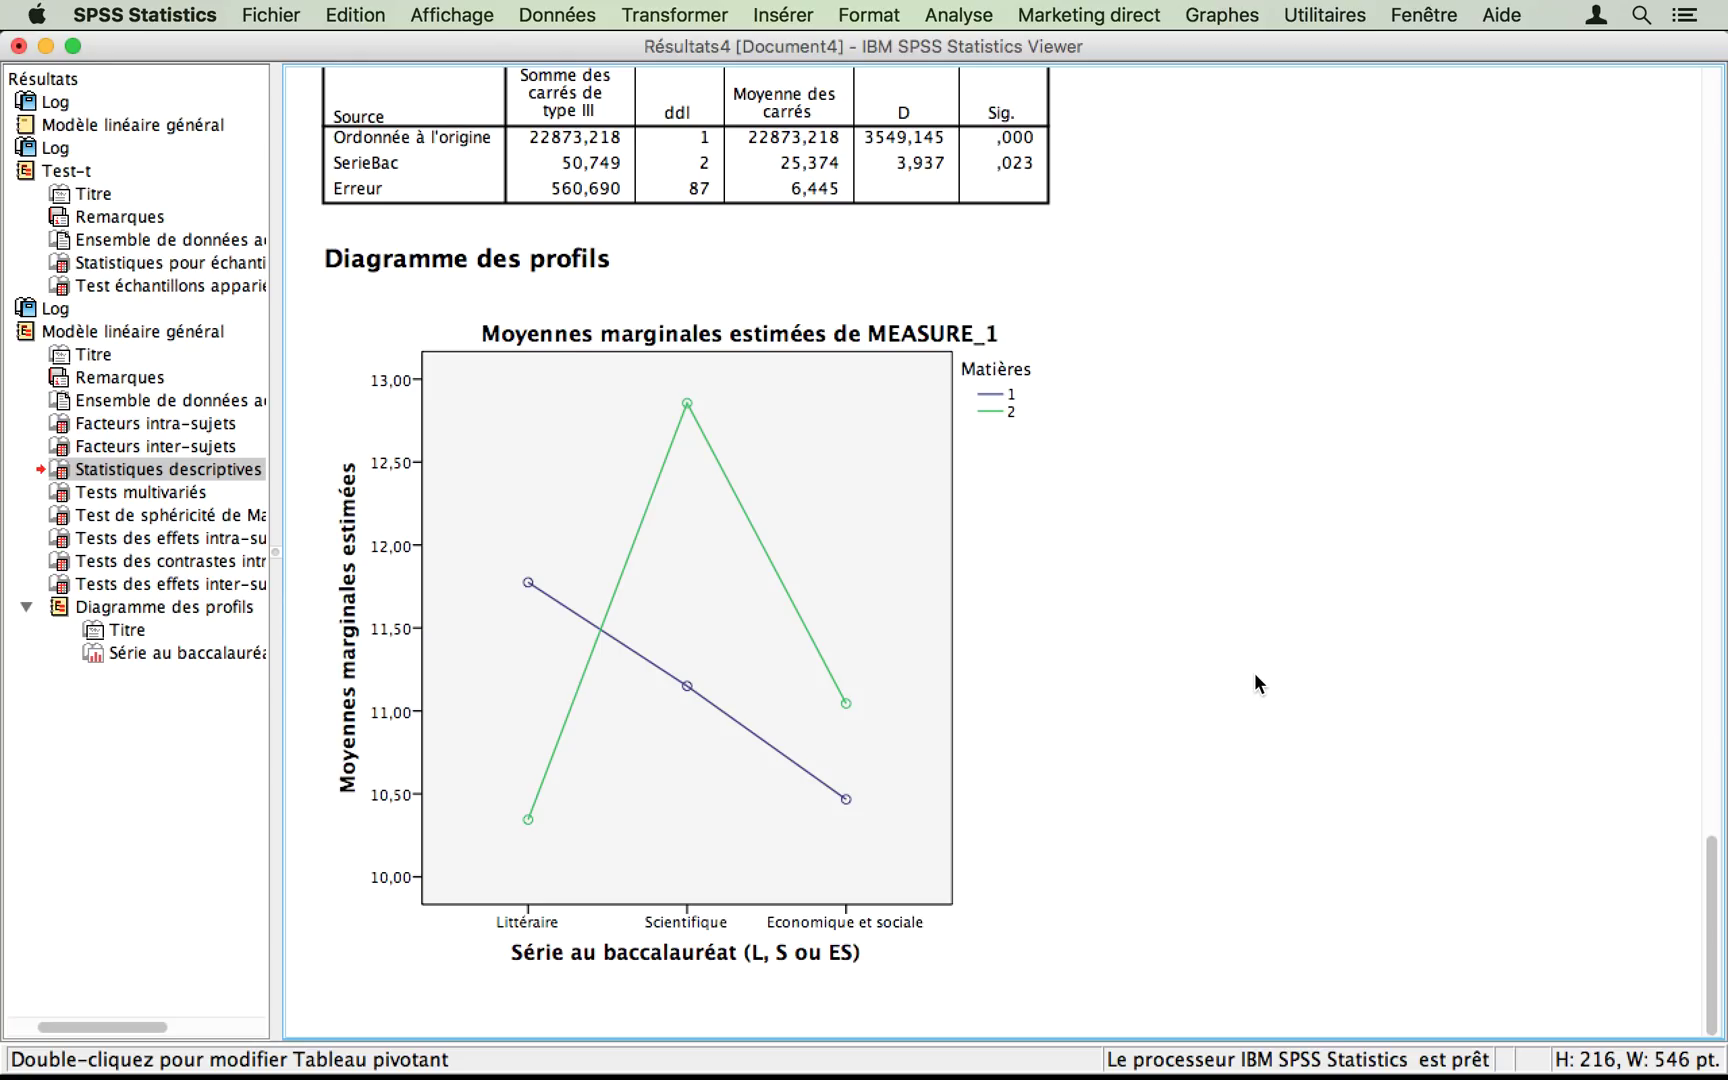
left_click(935, 520)
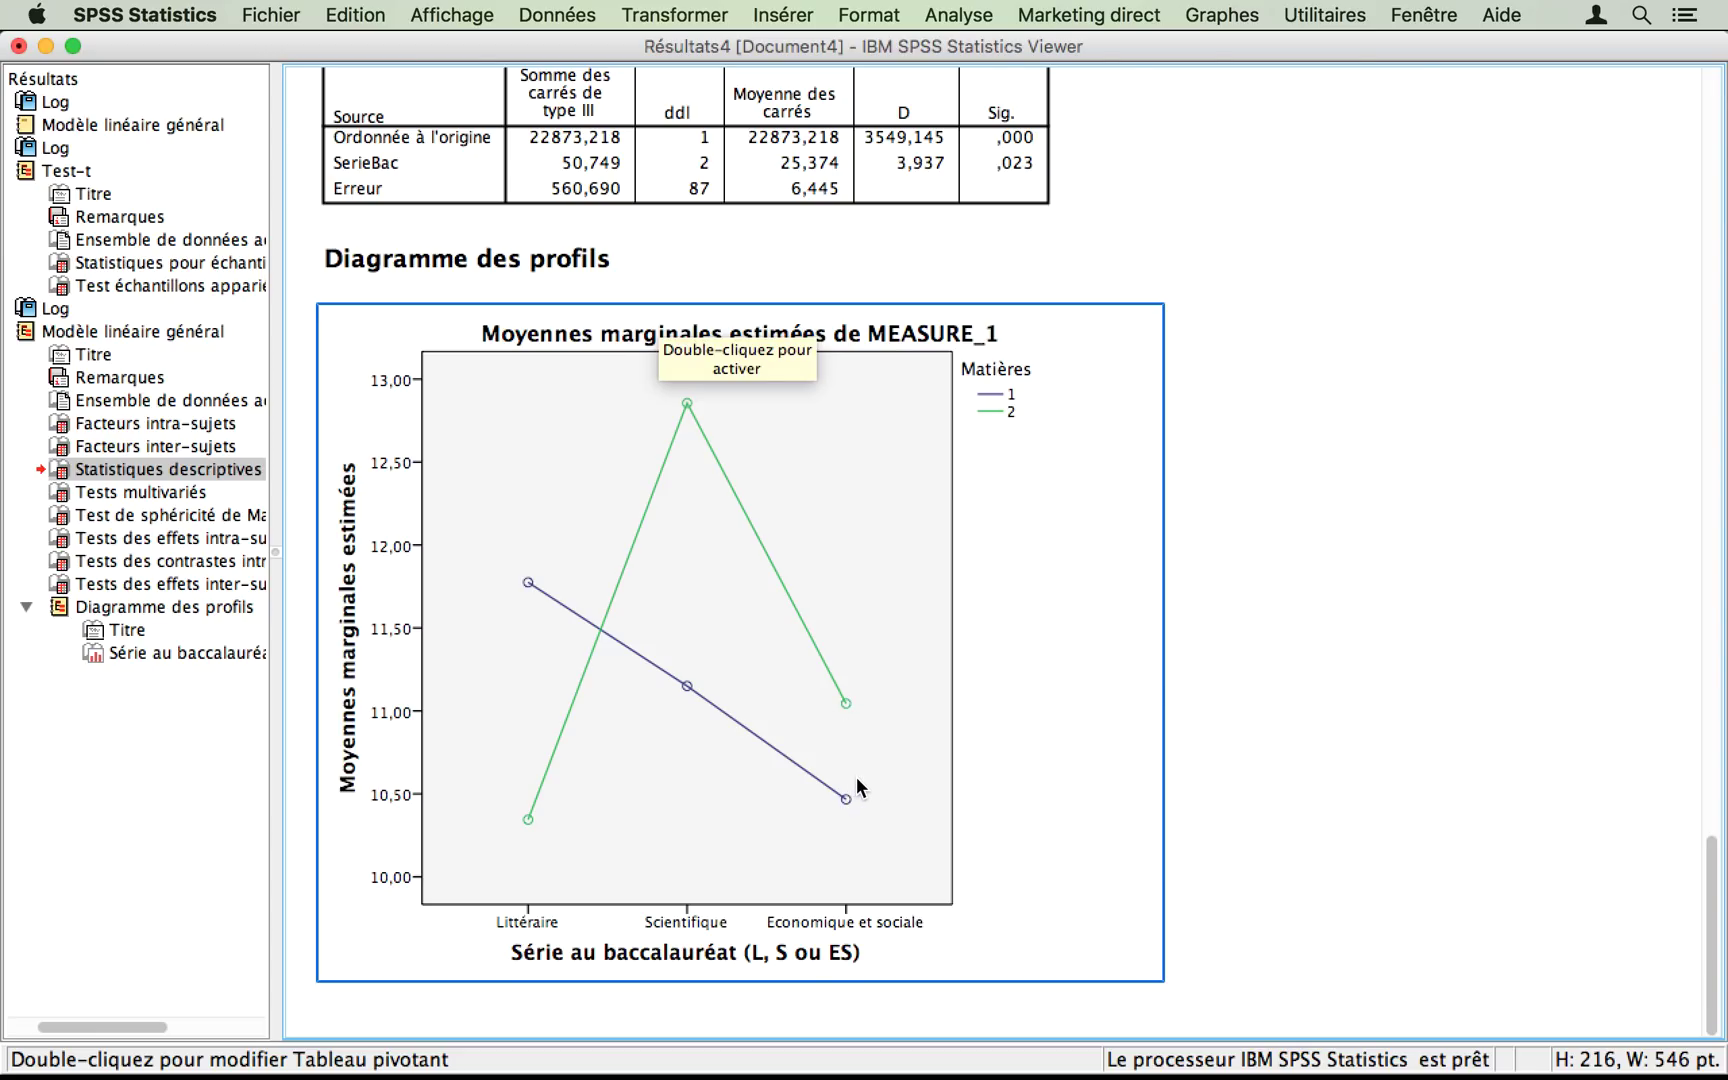
left_click(1360, 668)
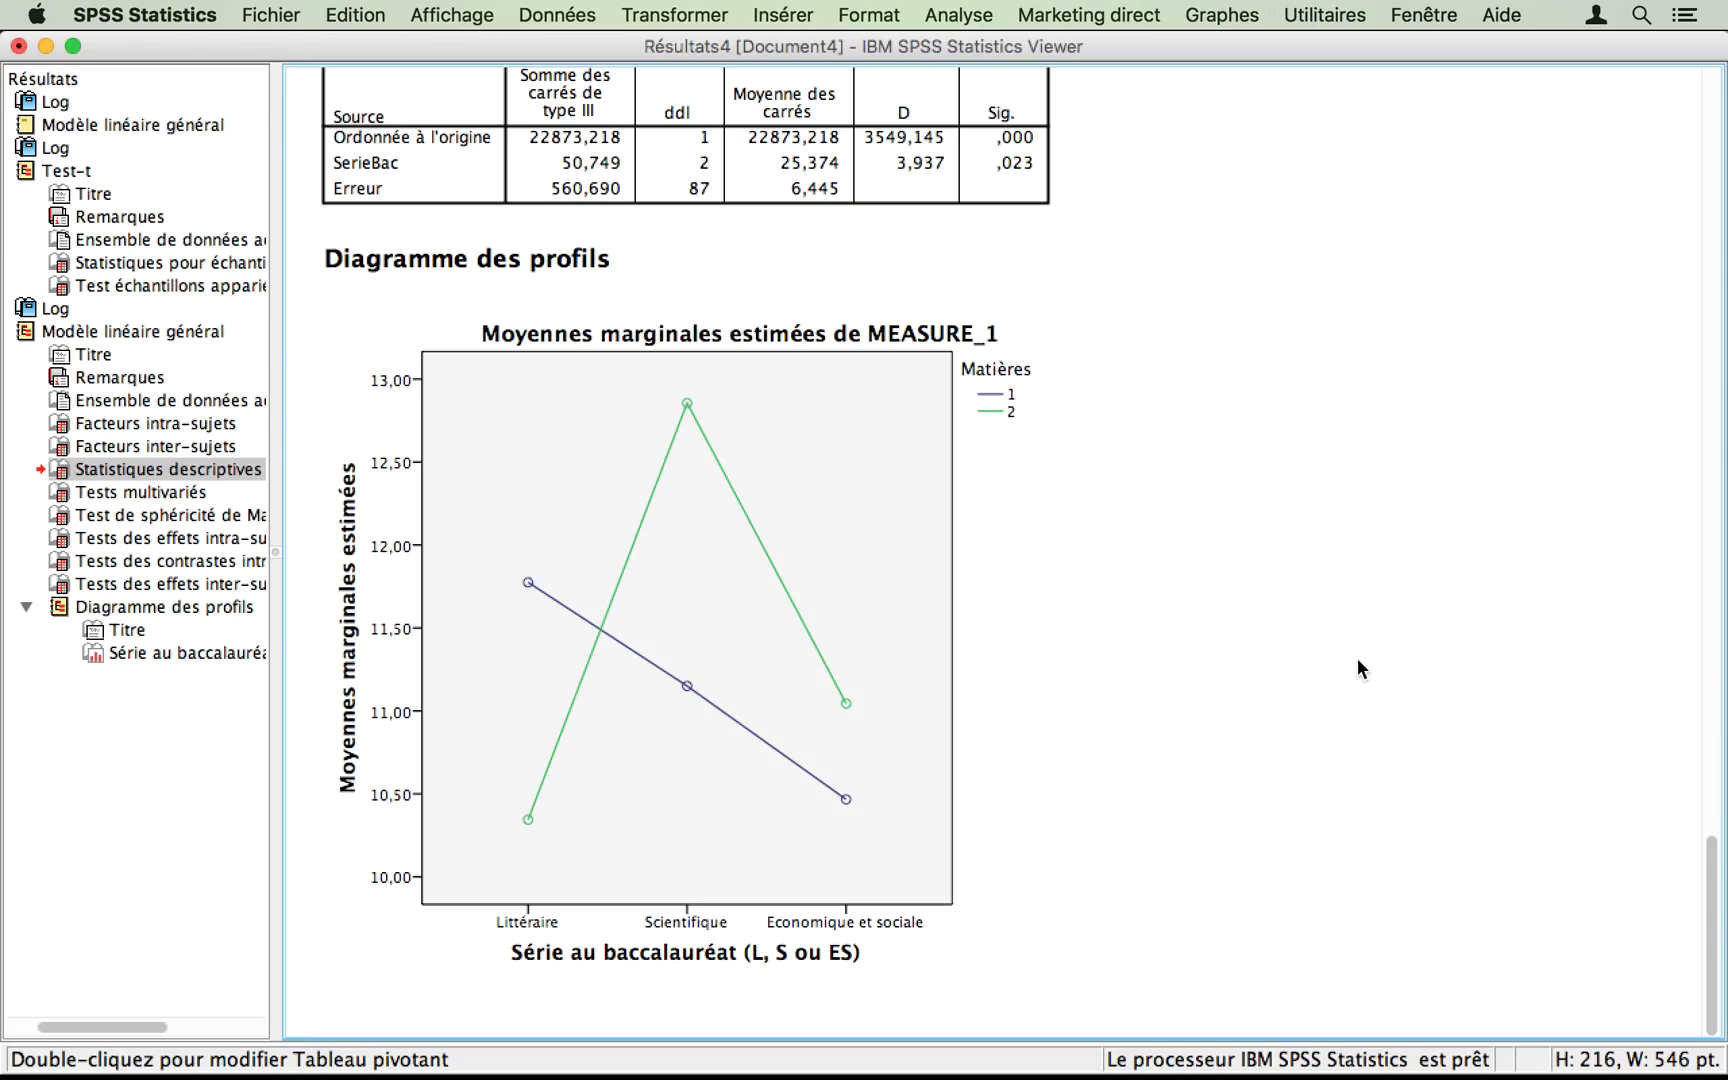
left_click(1145, 590)
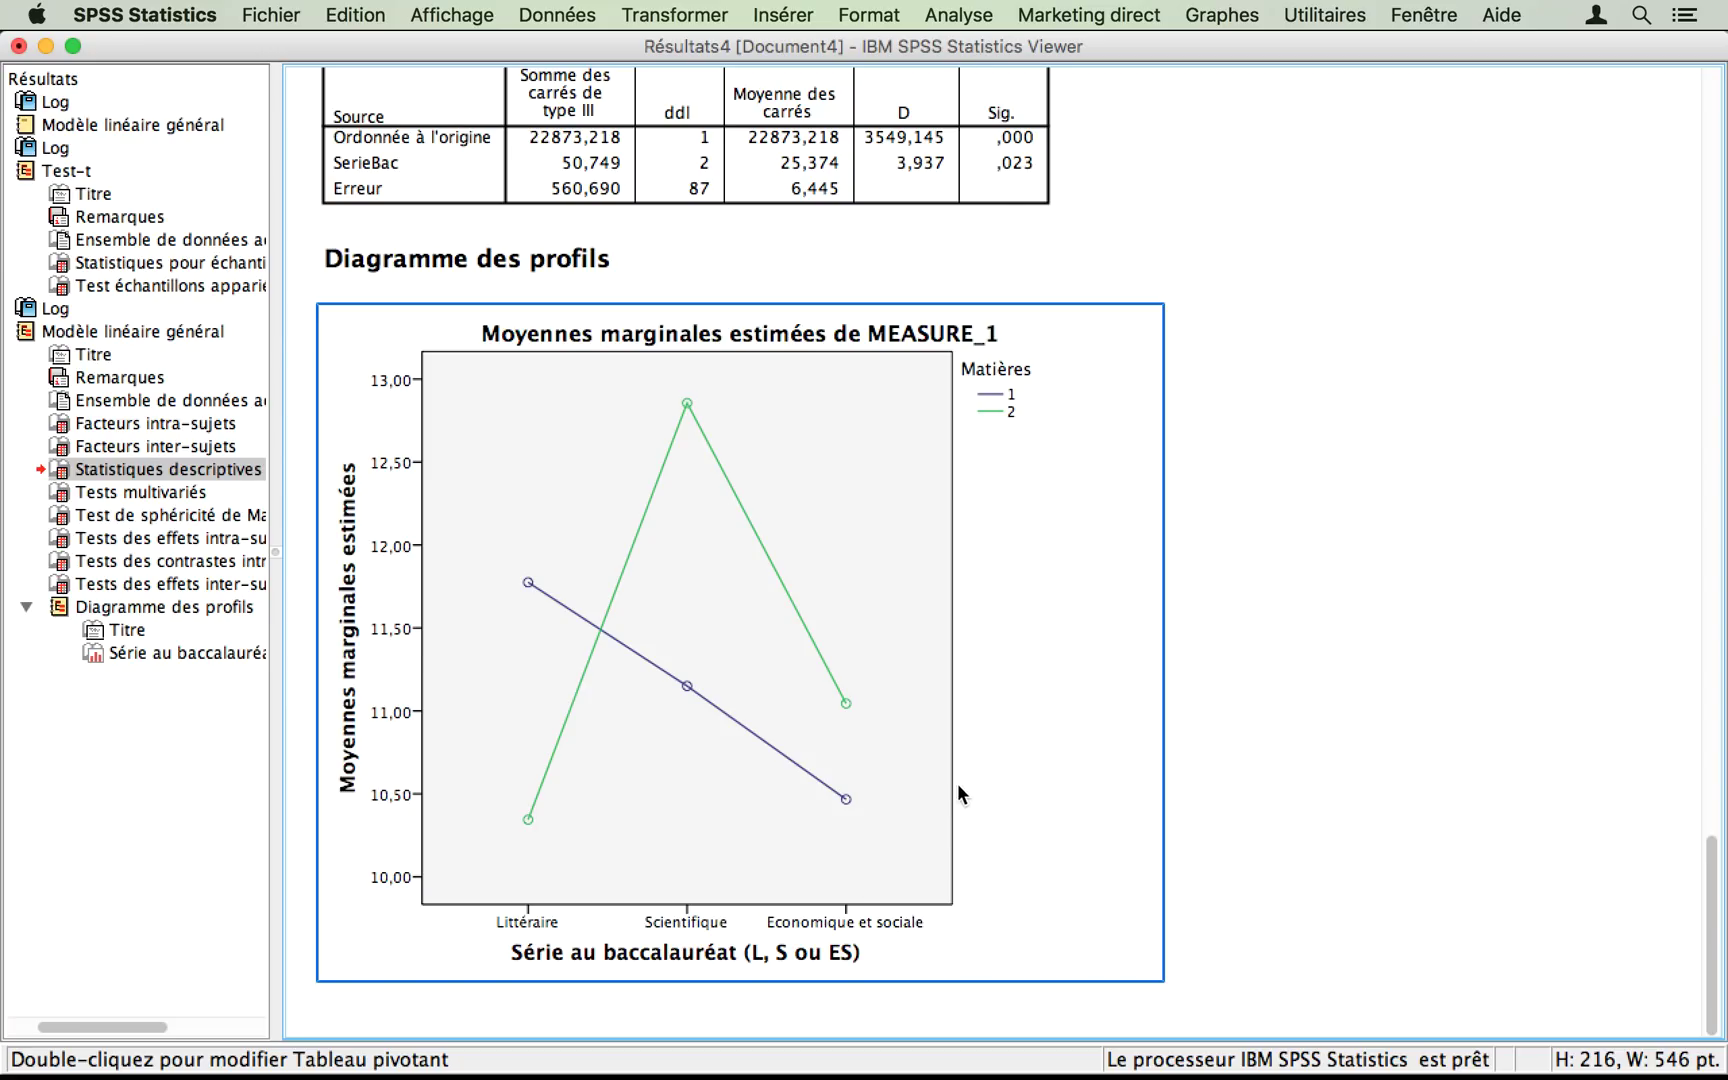
left_click(1372, 664)
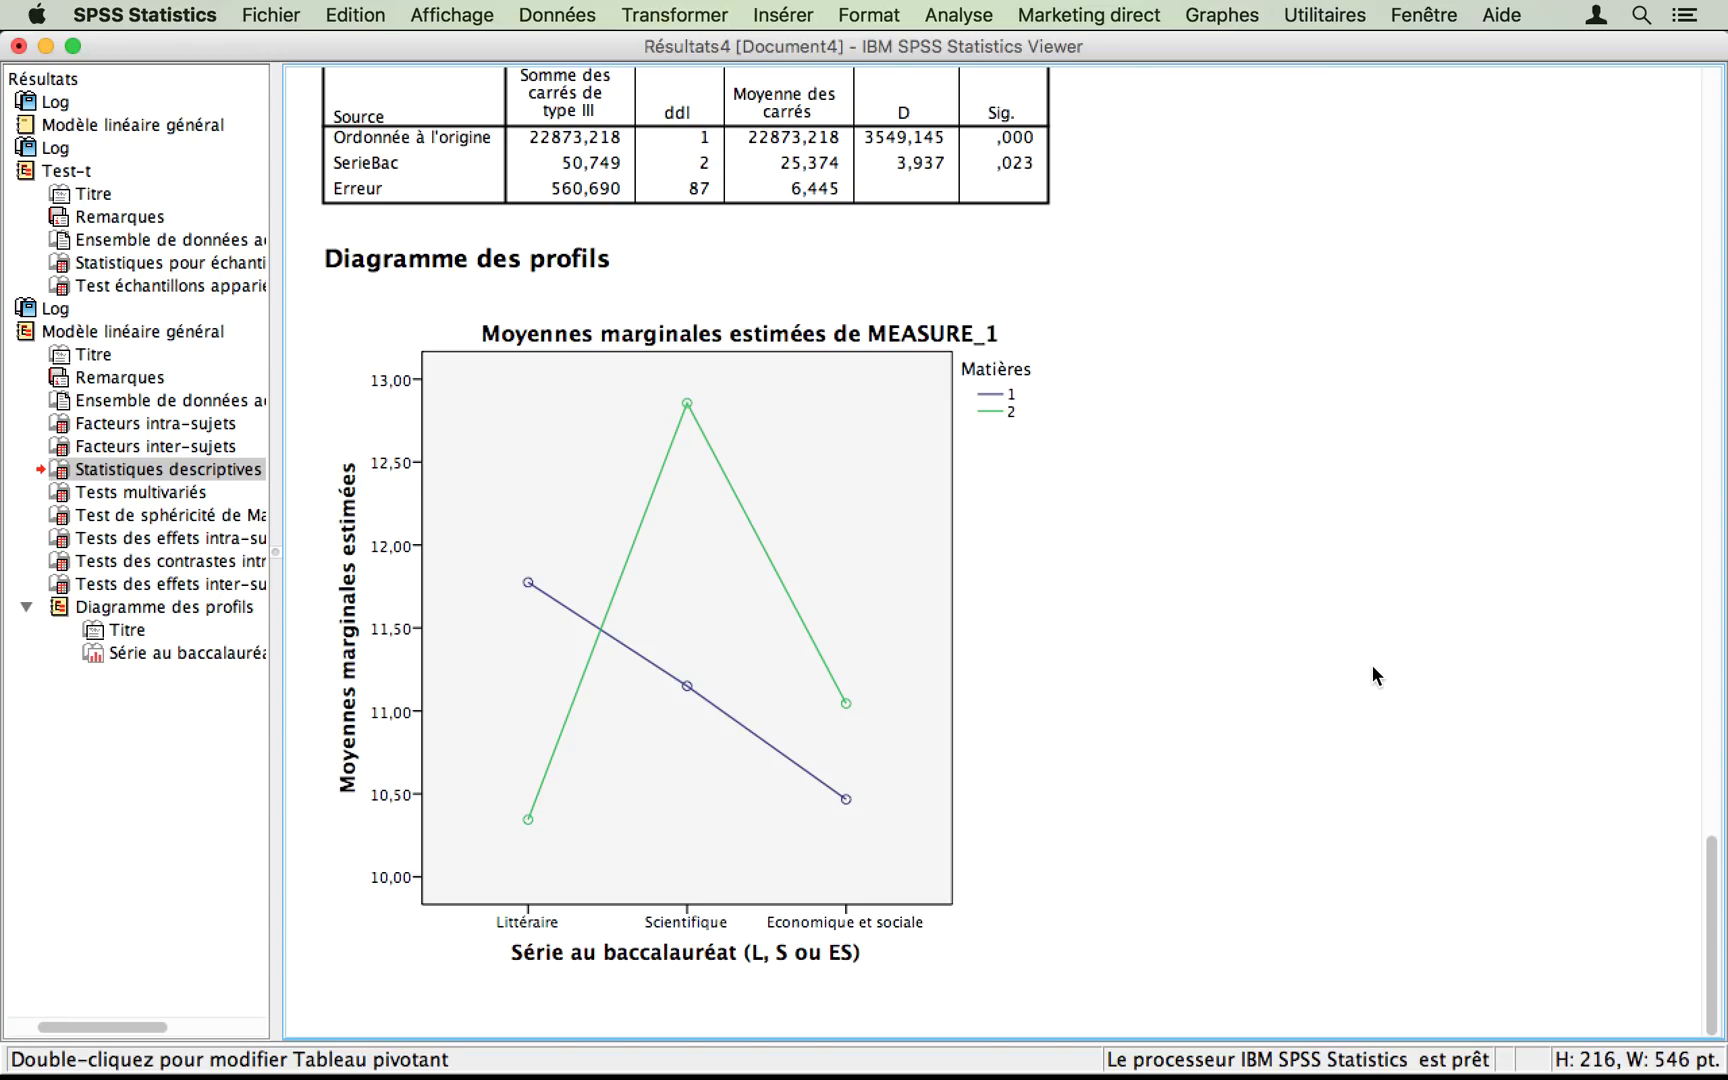
scroll(1372, 664, "up", 5)
scroll(1373, 676, "down", 5)
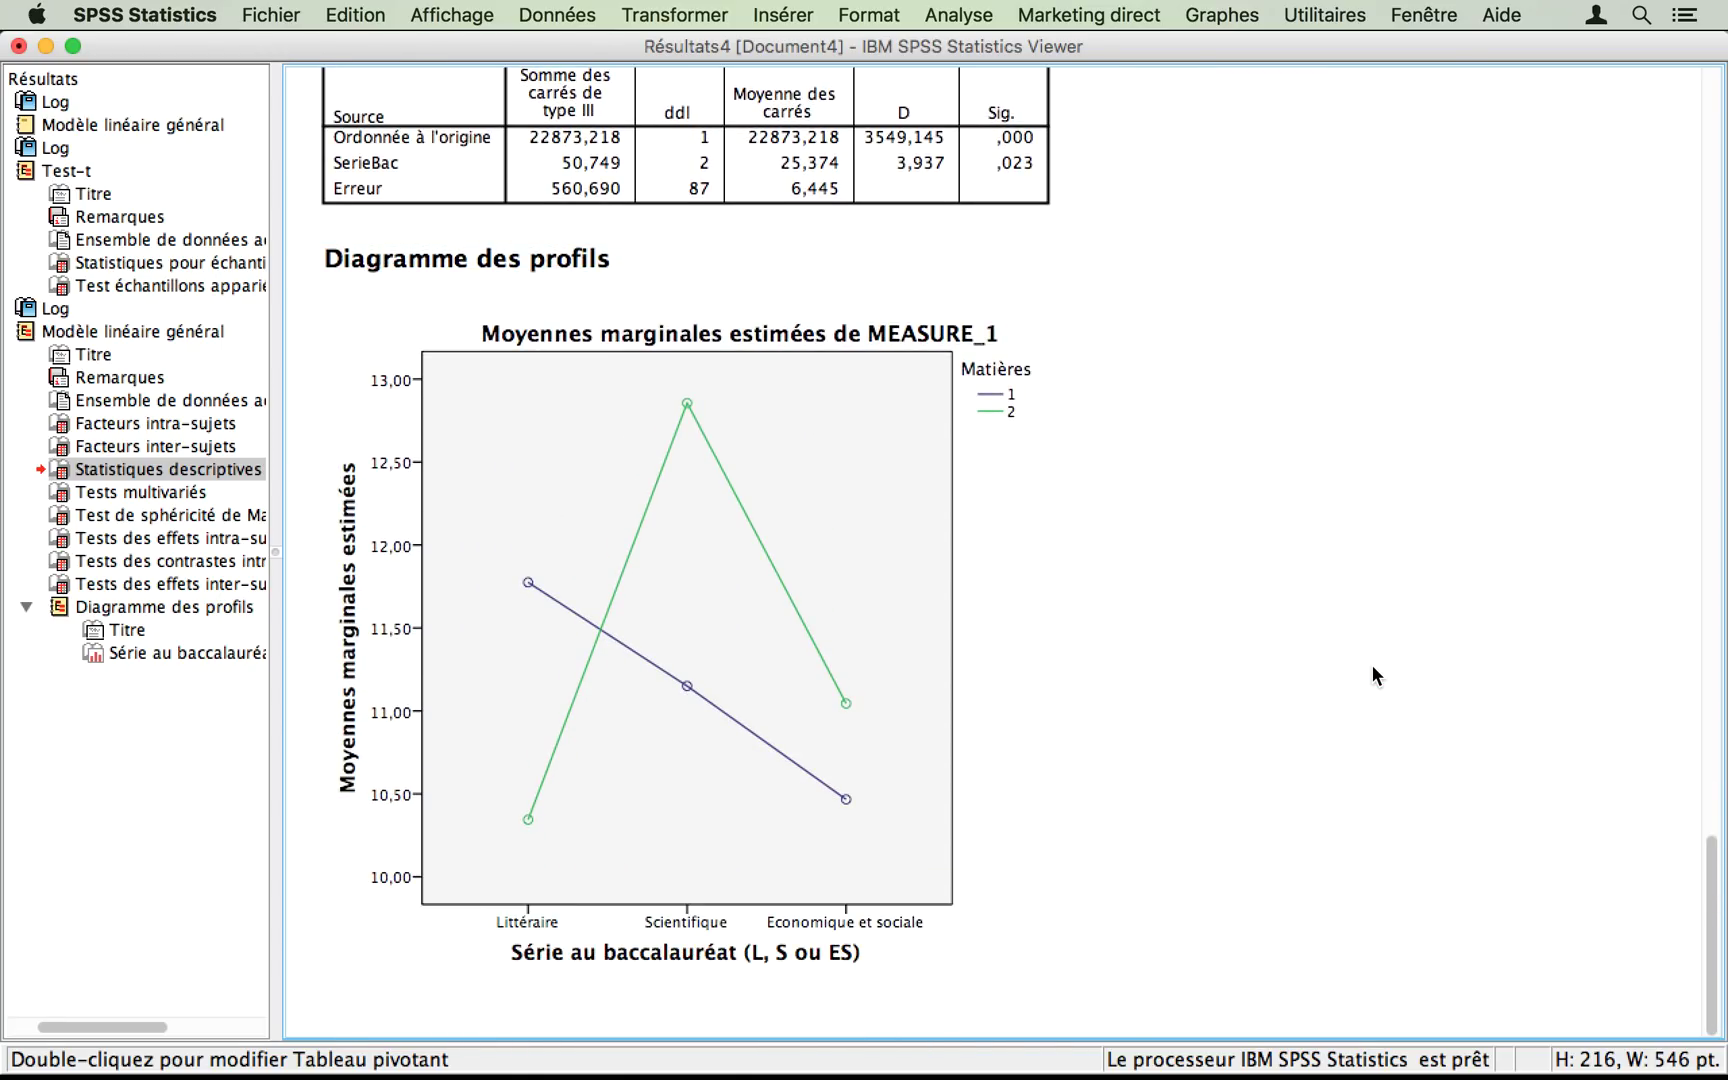